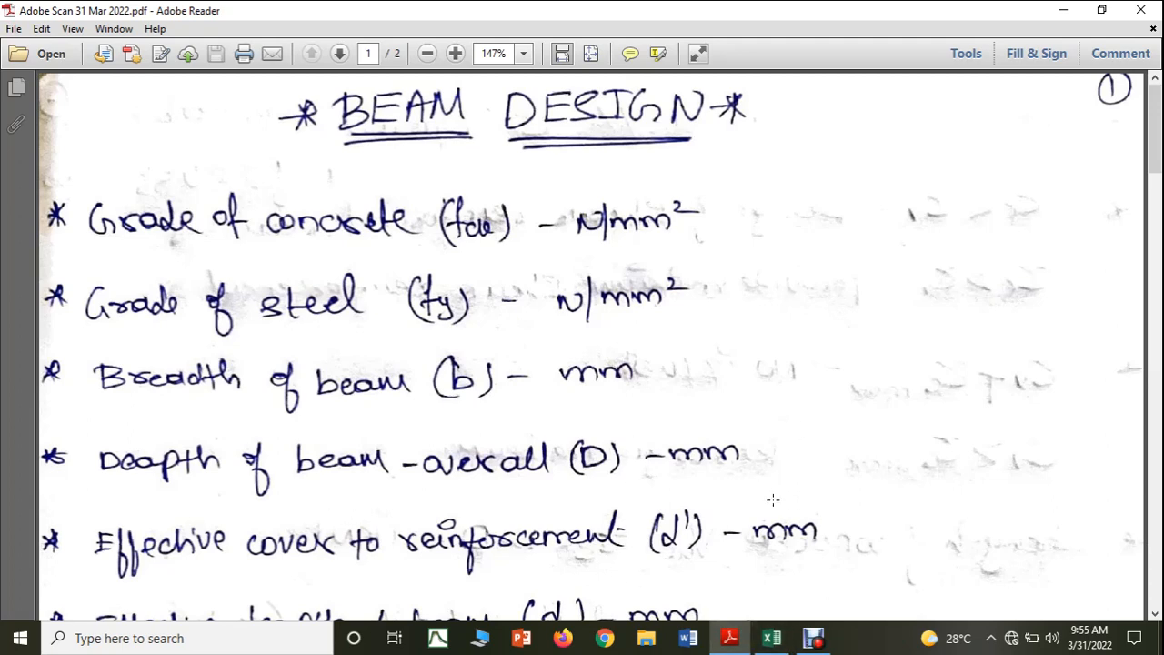
# Switch to the blank Excel workbook, consult the beam design PDF as needed, and enter "Grade of concrete" in cell A2
pyautogui.moveTo(763, 642)
pyautogui.click(771, 637)
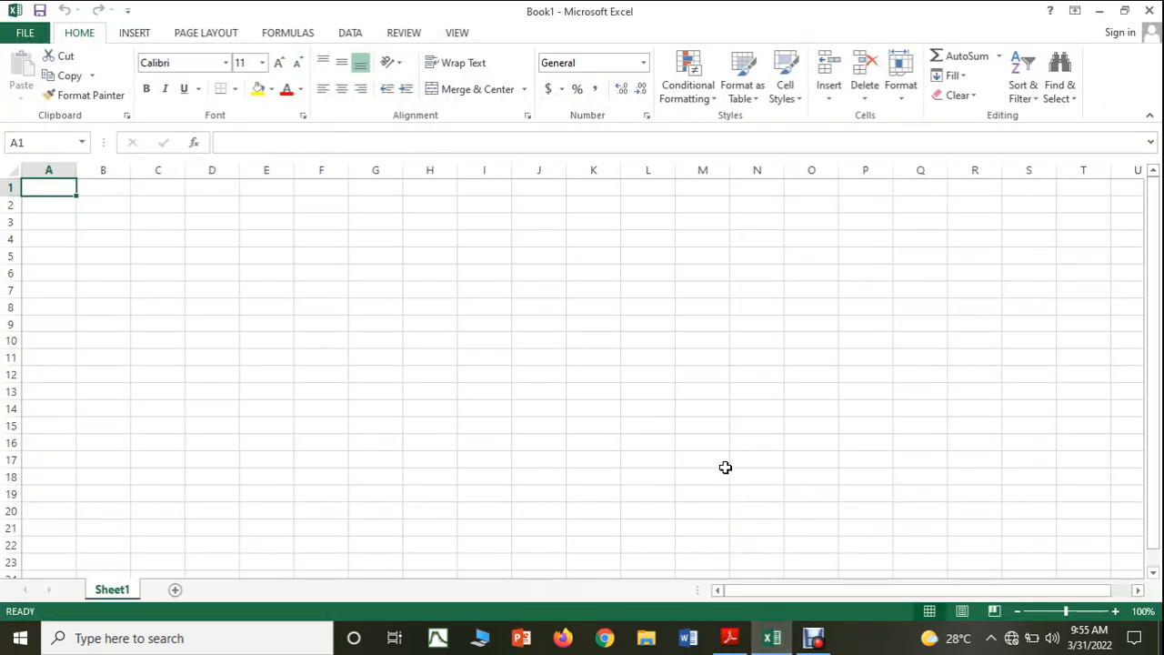
pyautogui.click(48, 208)
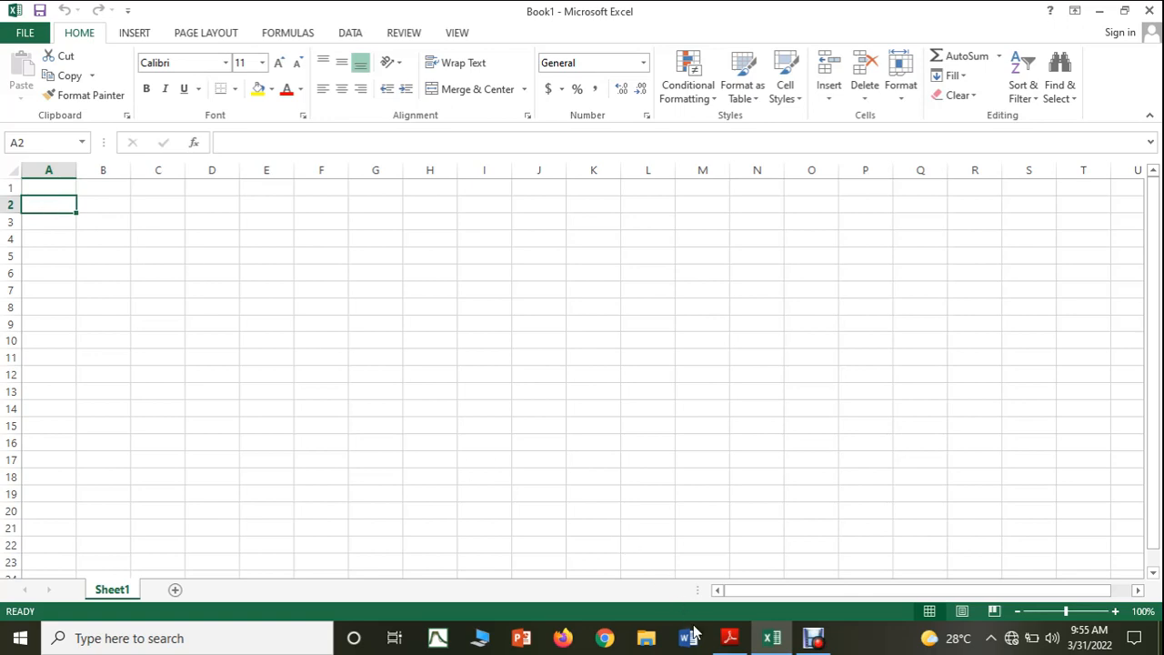
pyautogui.click(720, 642)
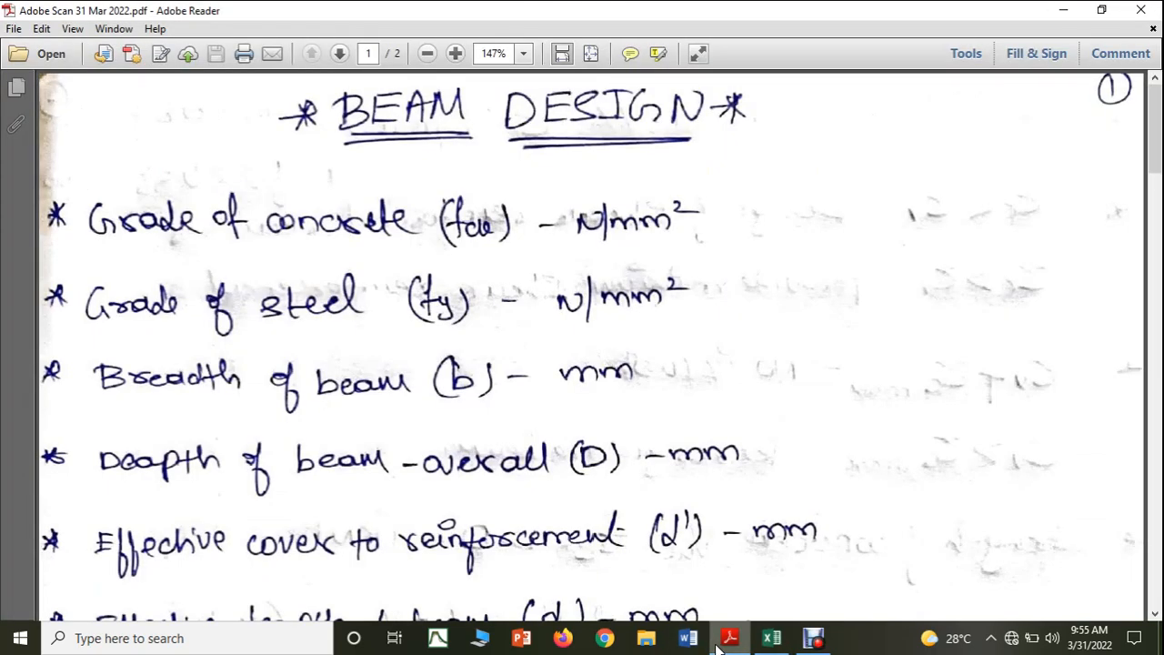
pyautogui.click(723, 642)
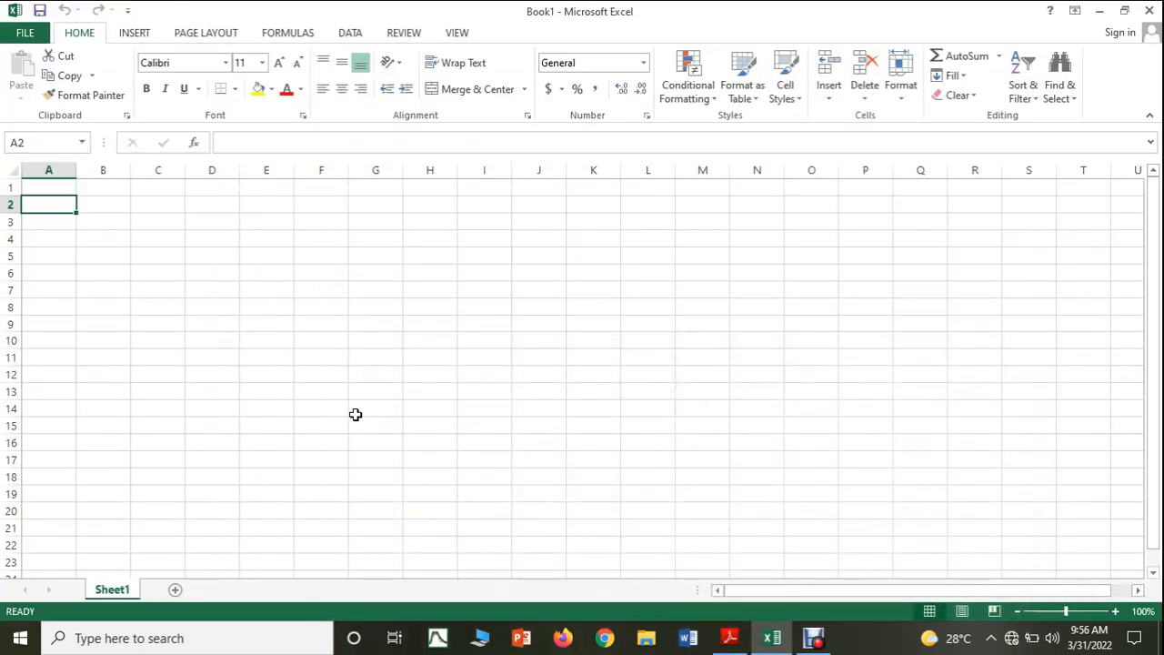
pyautogui.write('G')
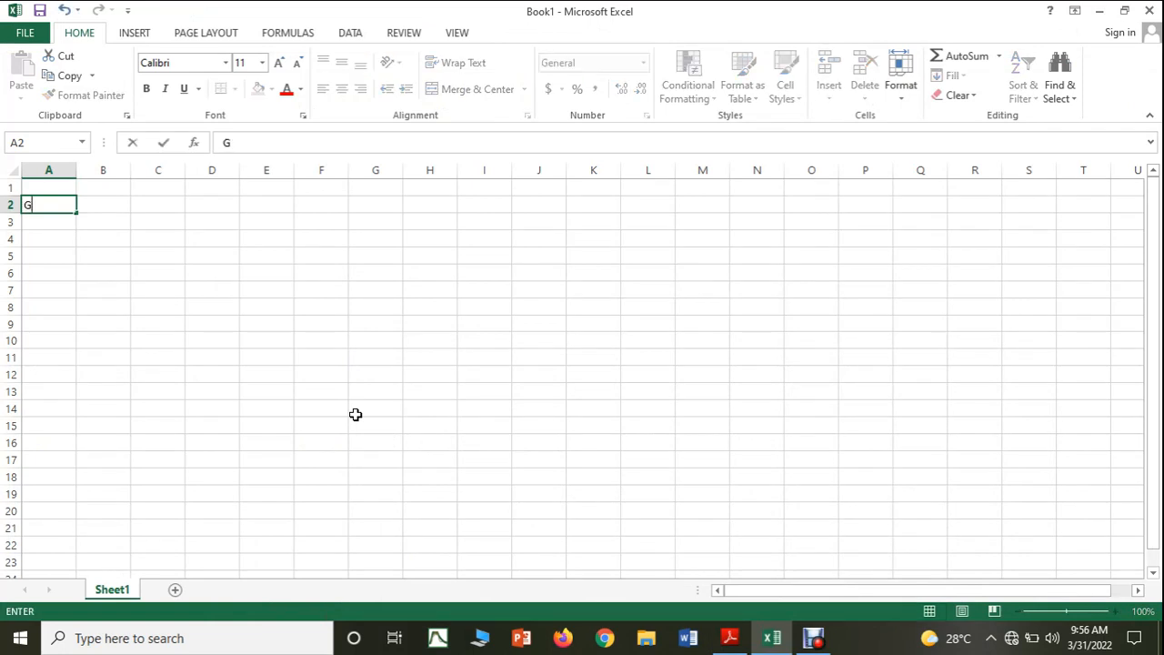
pyautogui.write('rade of co')
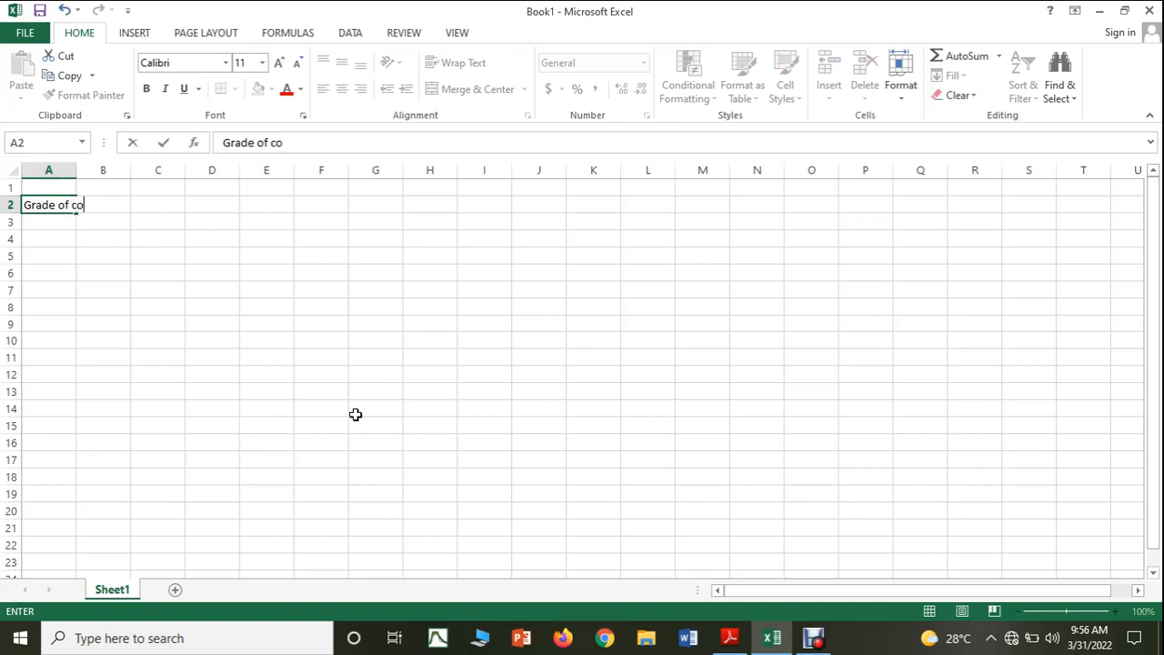
pyautogui.write('ncrete')
pyautogui.click(91, 270)
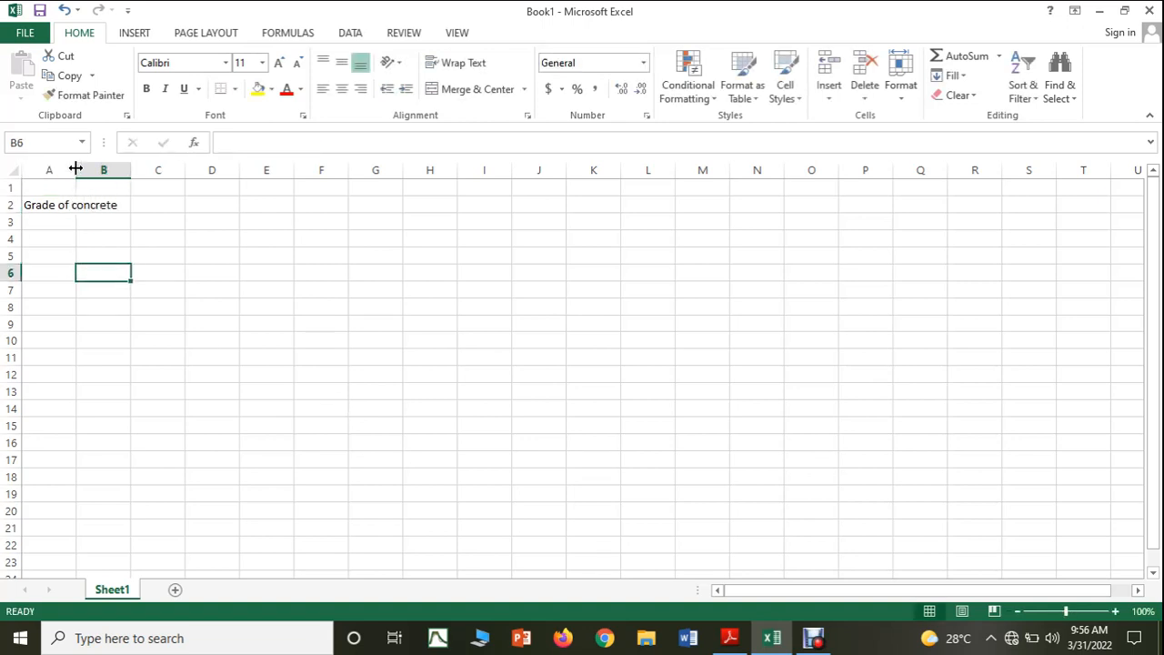
# Widen column A to about three times its width and extend the A2 label to "Grade of concrete-fck"
pyautogui.moveTo(76, 172); pyautogui.dragTo(196, 183)
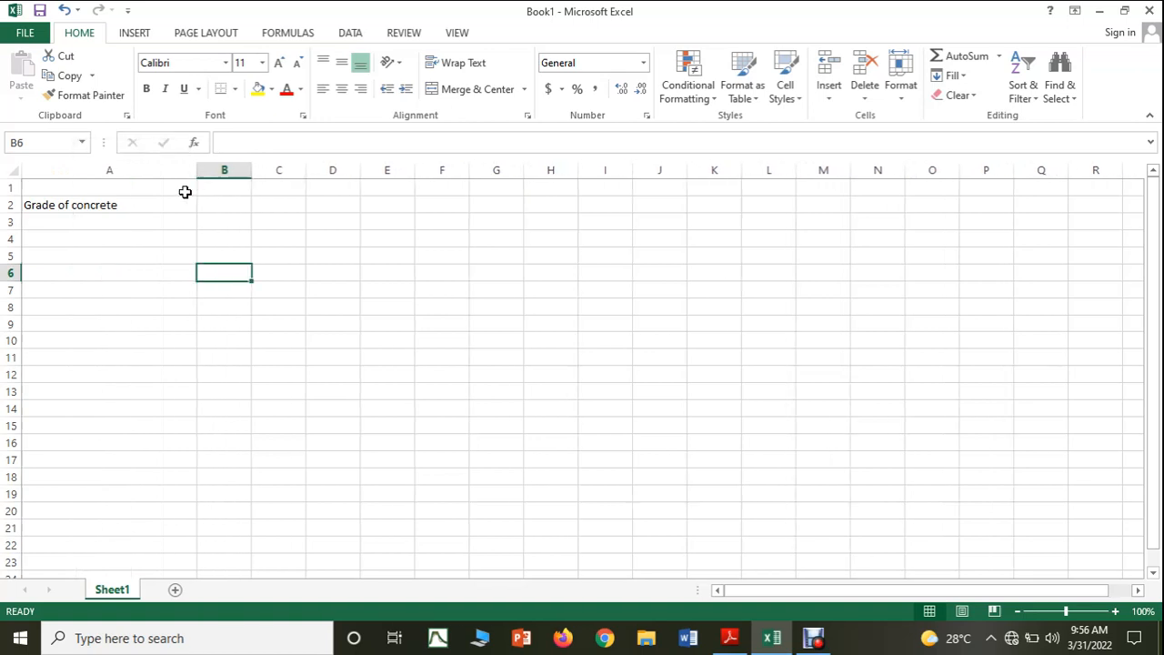
pyautogui.click(158, 209)
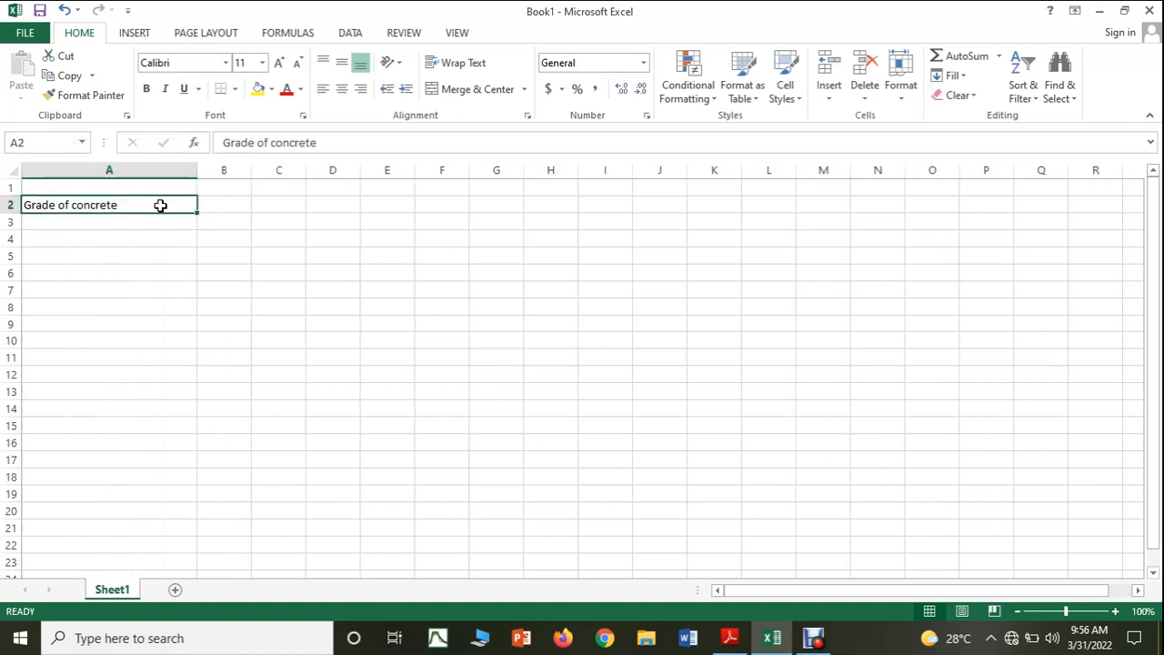
pyautogui.doubleClick(160, 205)
pyautogui.write('-')
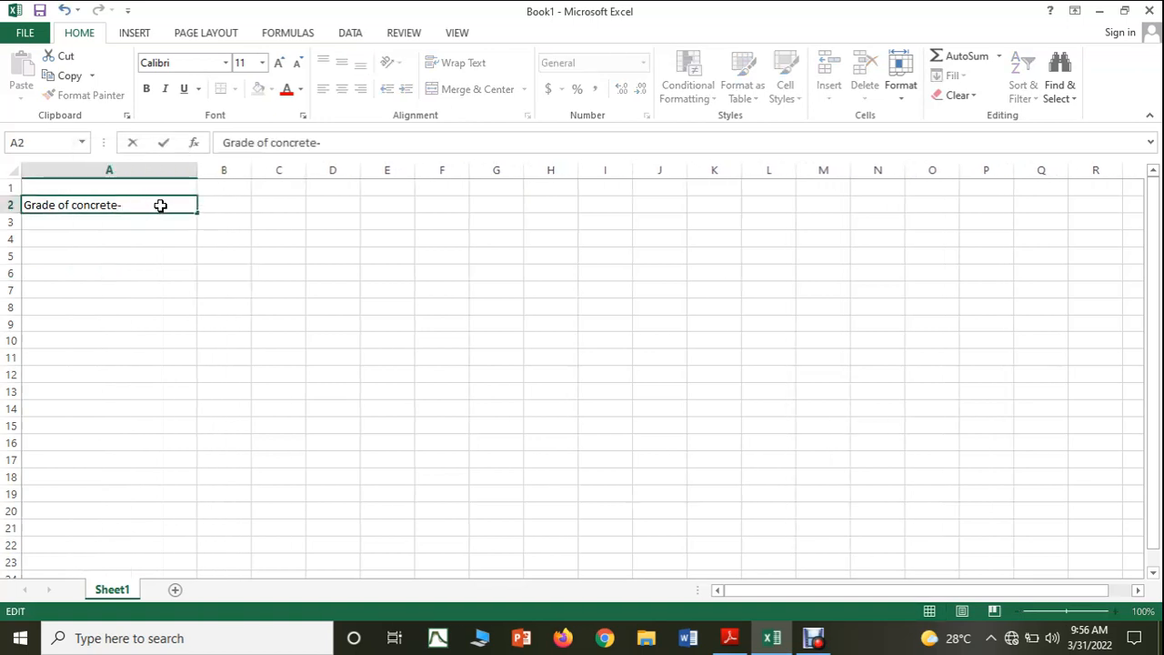
pyautogui.write('fck')
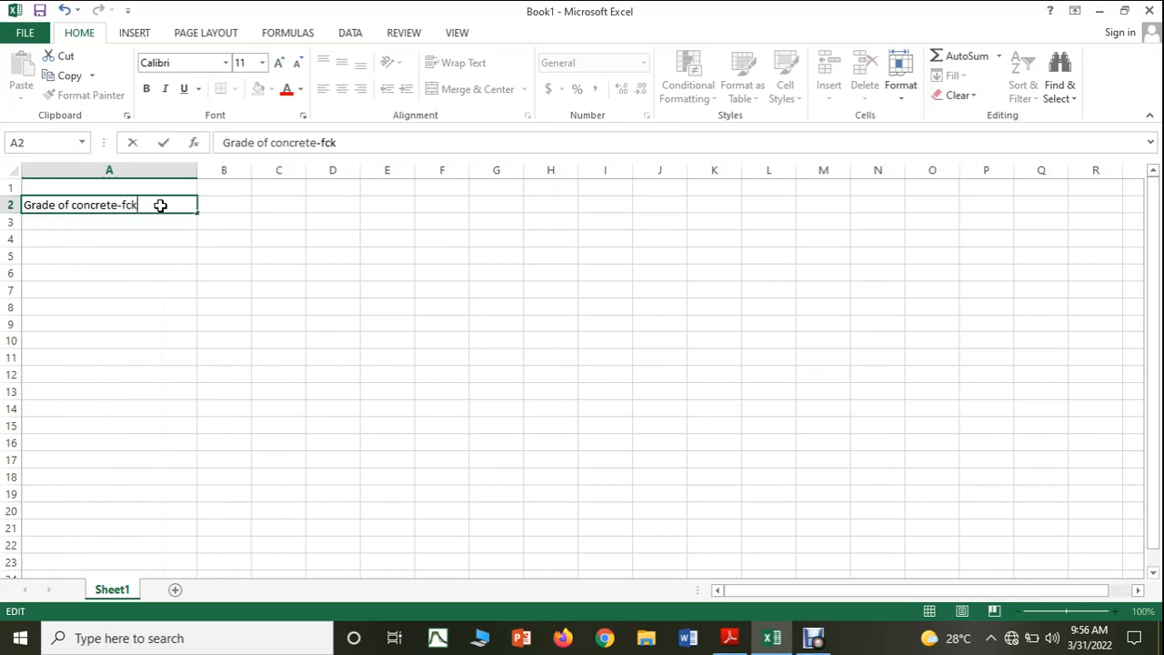
# Enter the unit N/mm2 in B2 and the concrete grade value 25 in C2
pyautogui.click(221, 202)
pyautogui.write('N')
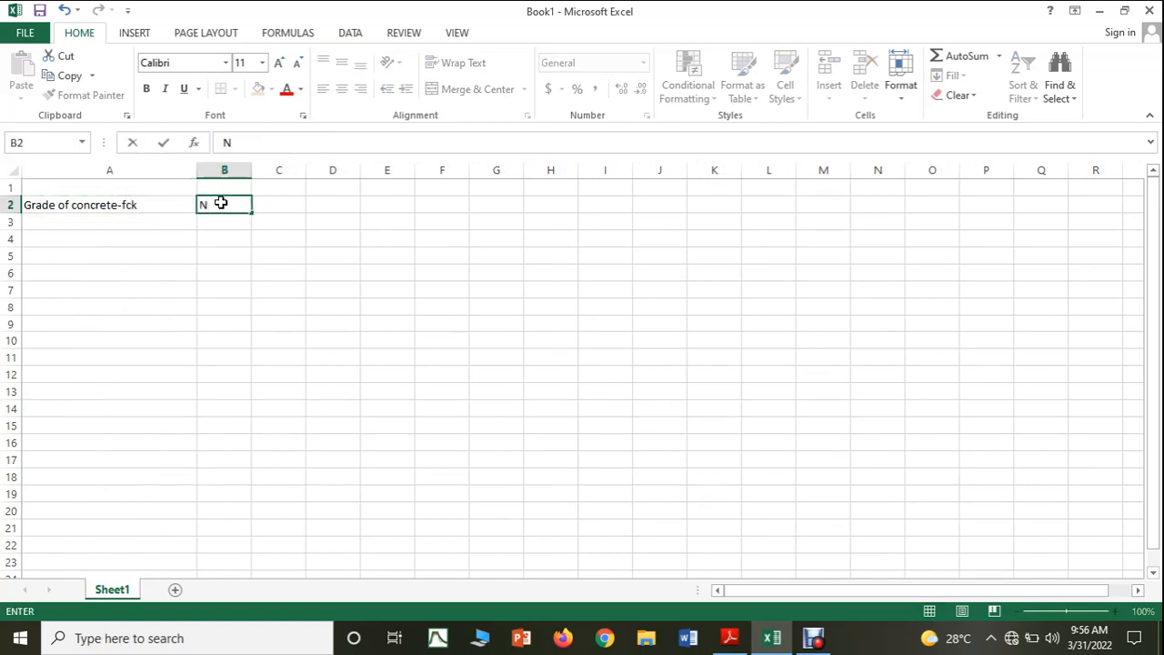
pyautogui.write('/mm2')
pyautogui.click(303, 219)
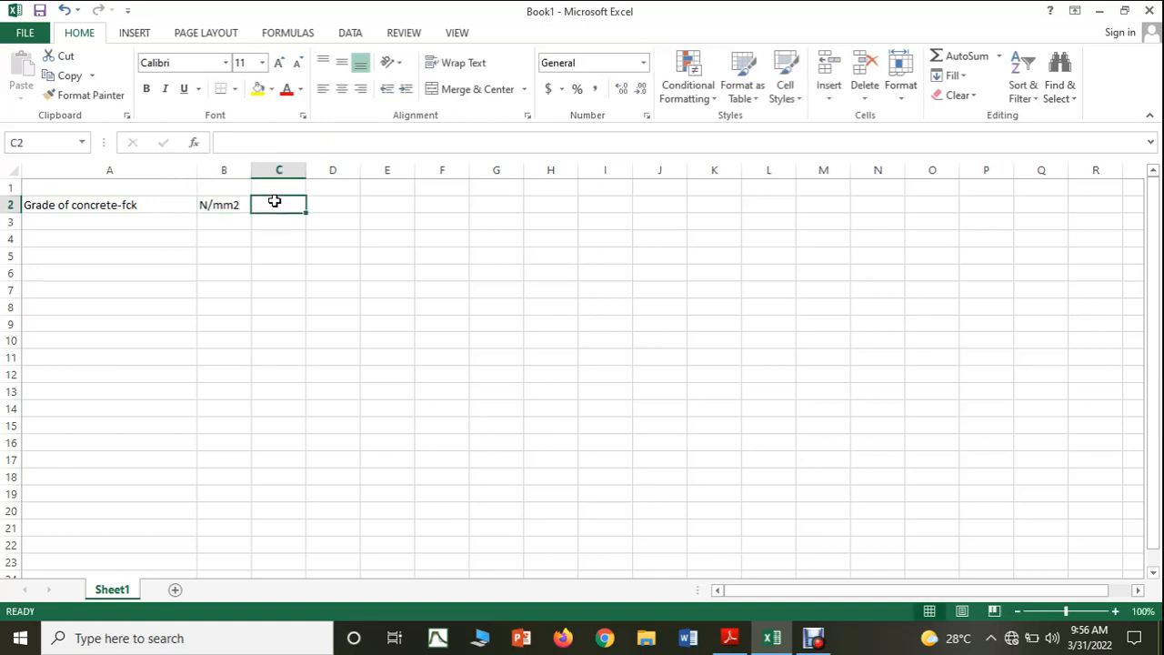
pyautogui.write('25')
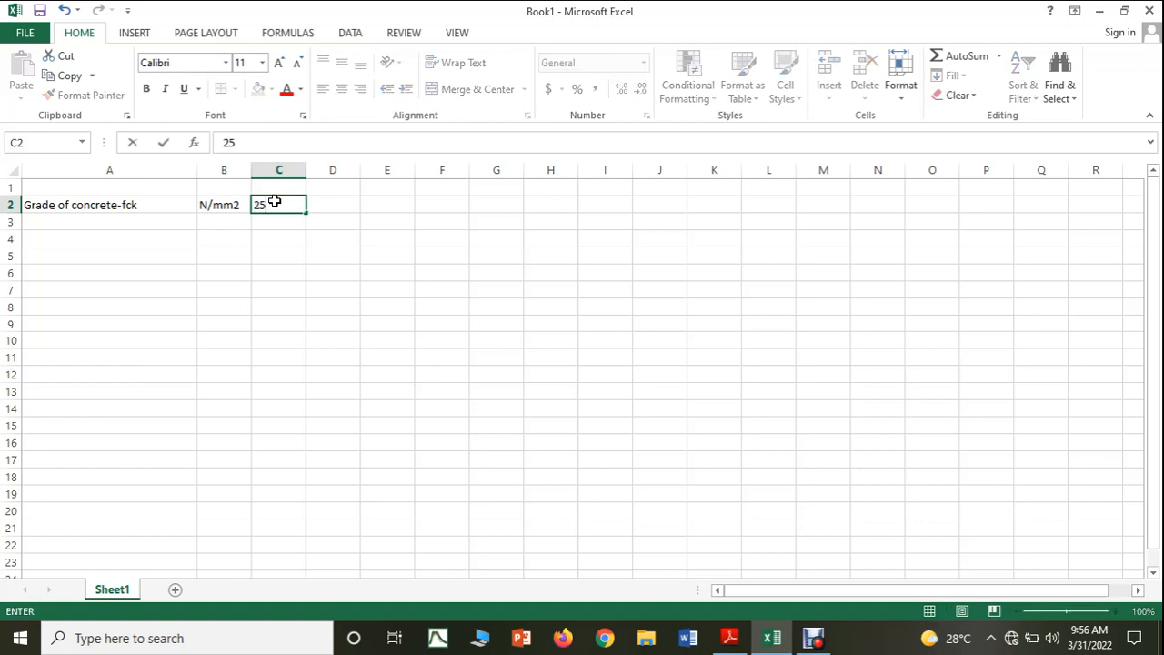
pyautogui.click(255, 231)
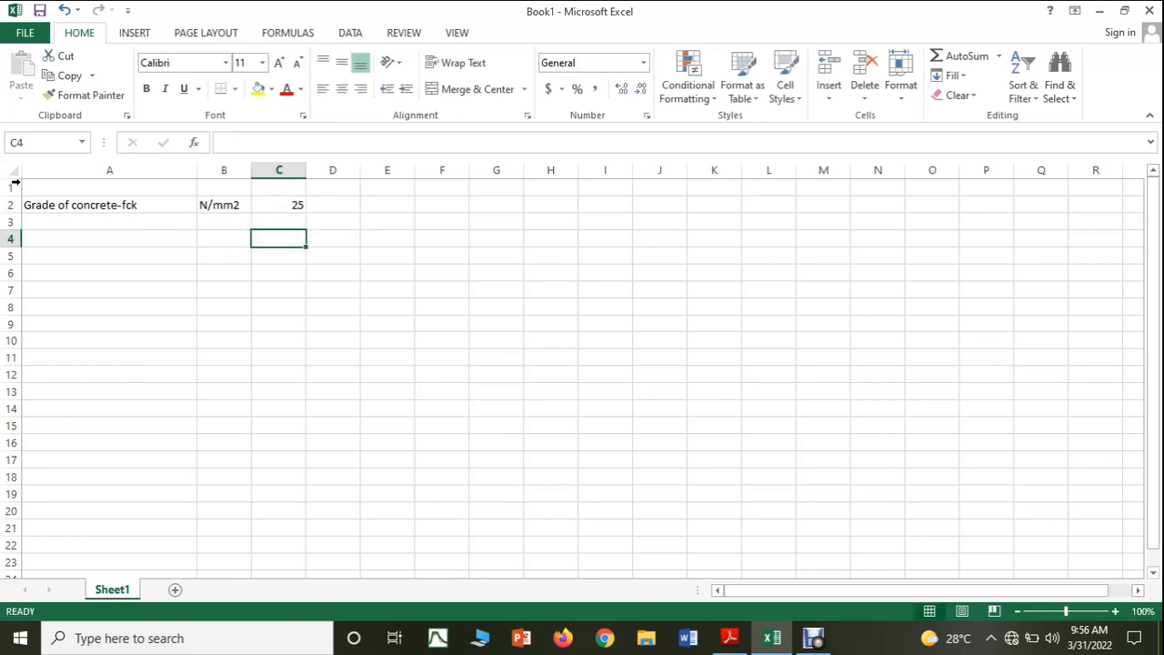
# Set the font colour of the concrete grade label and unit in A2:B2 to light green
pyautogui.click(67, 200)
pyautogui.moveTo(176, 206); pyautogui.dragTo(240, 205)
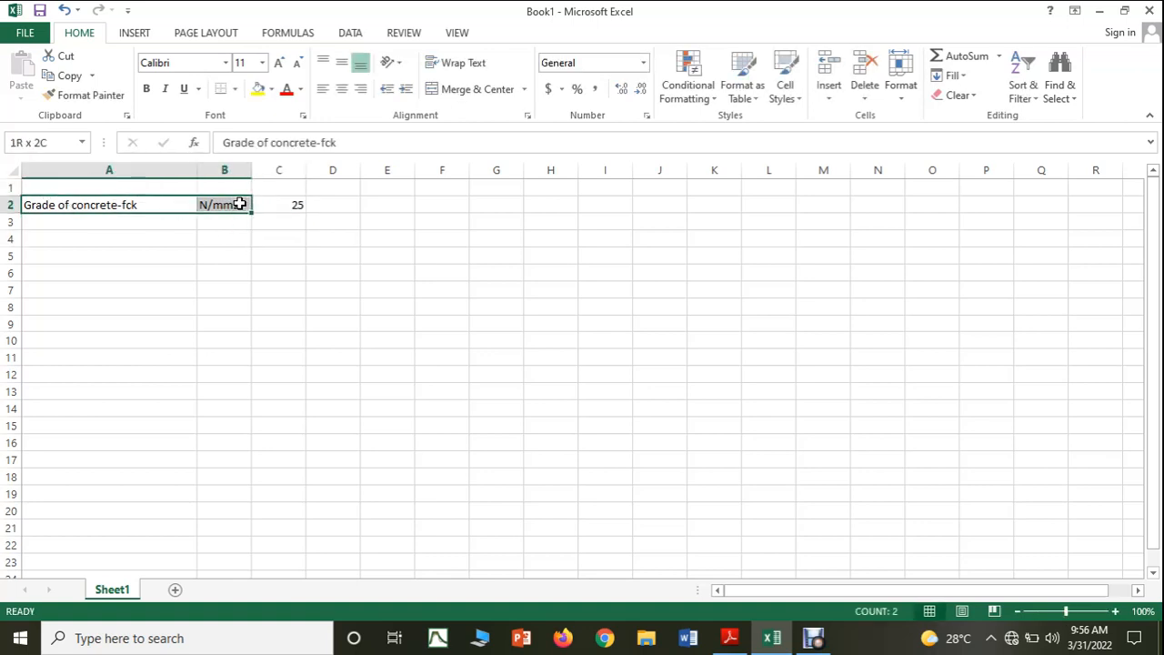
pyautogui.click(301, 89)
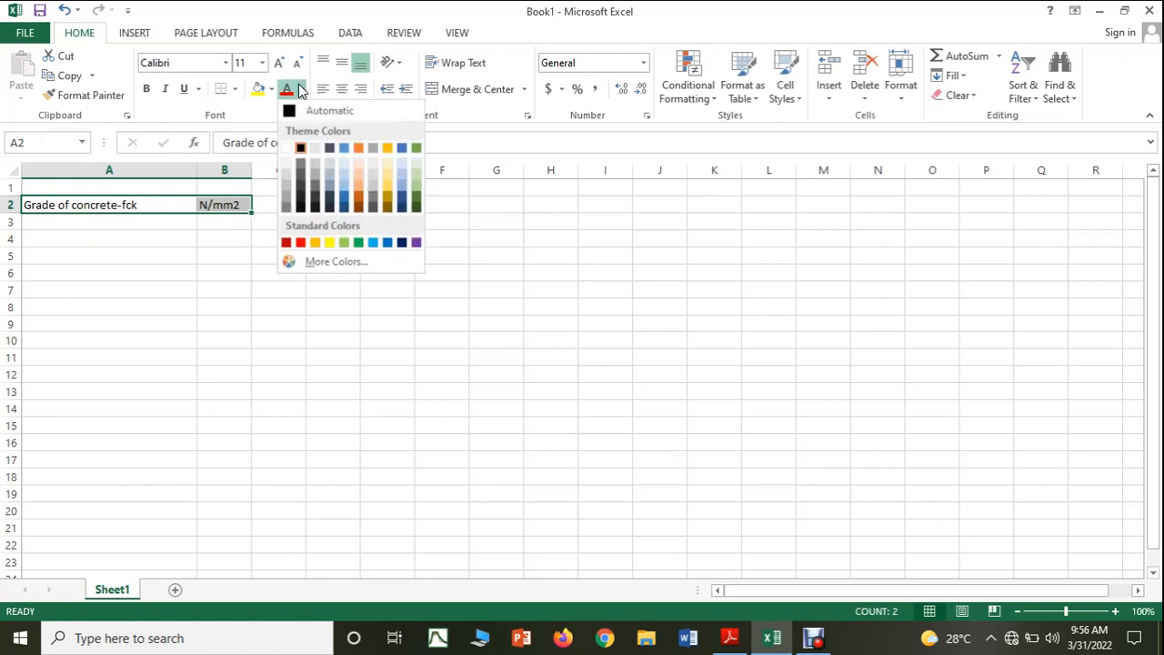
pyautogui.click(347, 243)
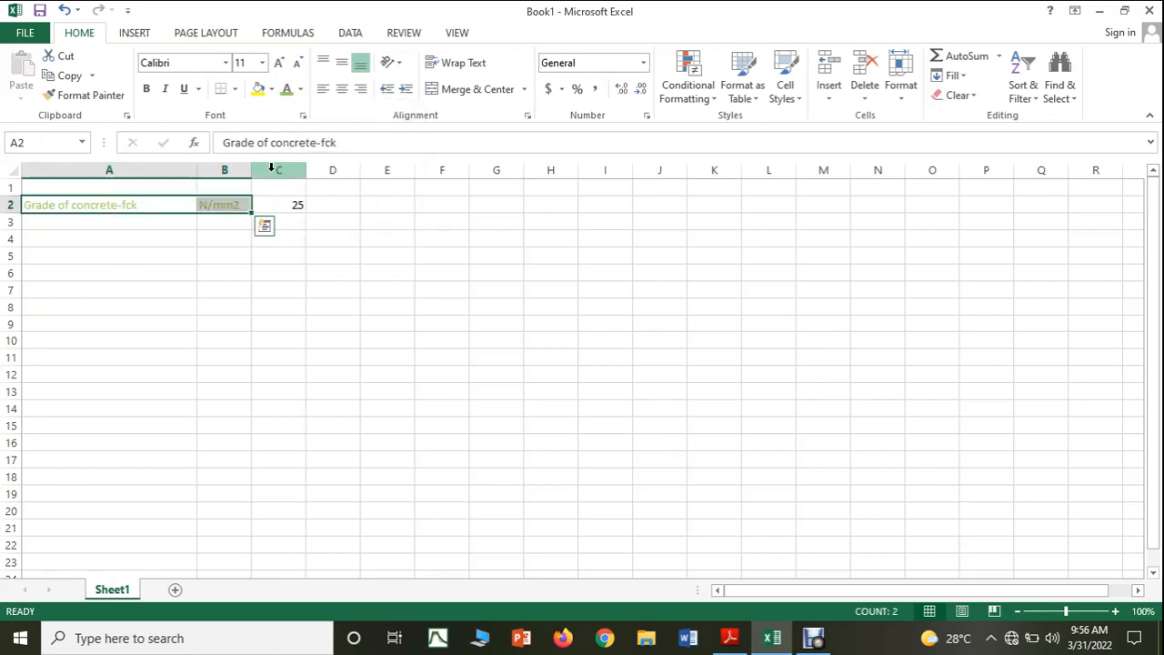
# Enter the label "Grade of steel-Fy" in cell A3, below the concrete grade
pyautogui.click(156, 219)
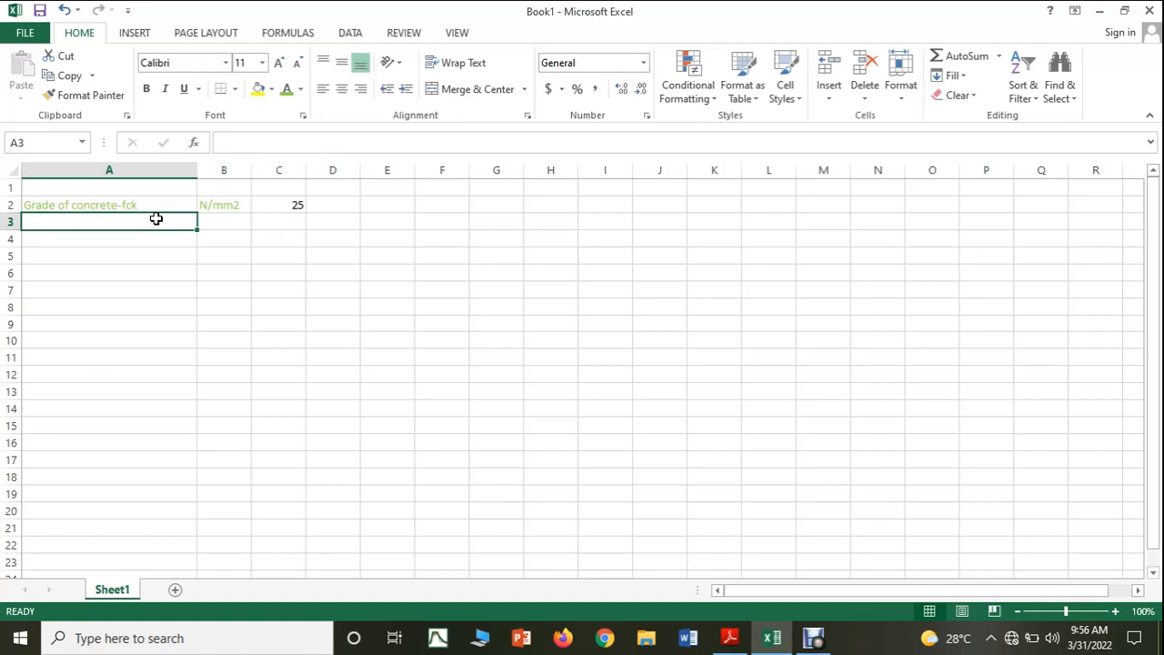
pyautogui.write('Grade')
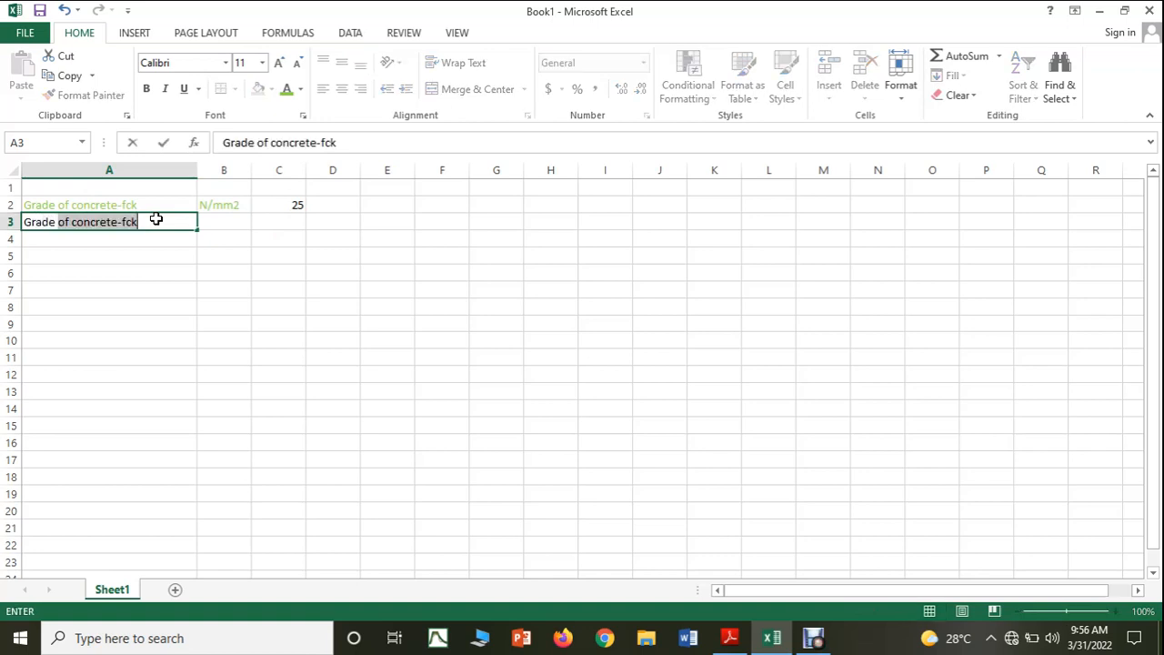
pyautogui.write(' of steel')
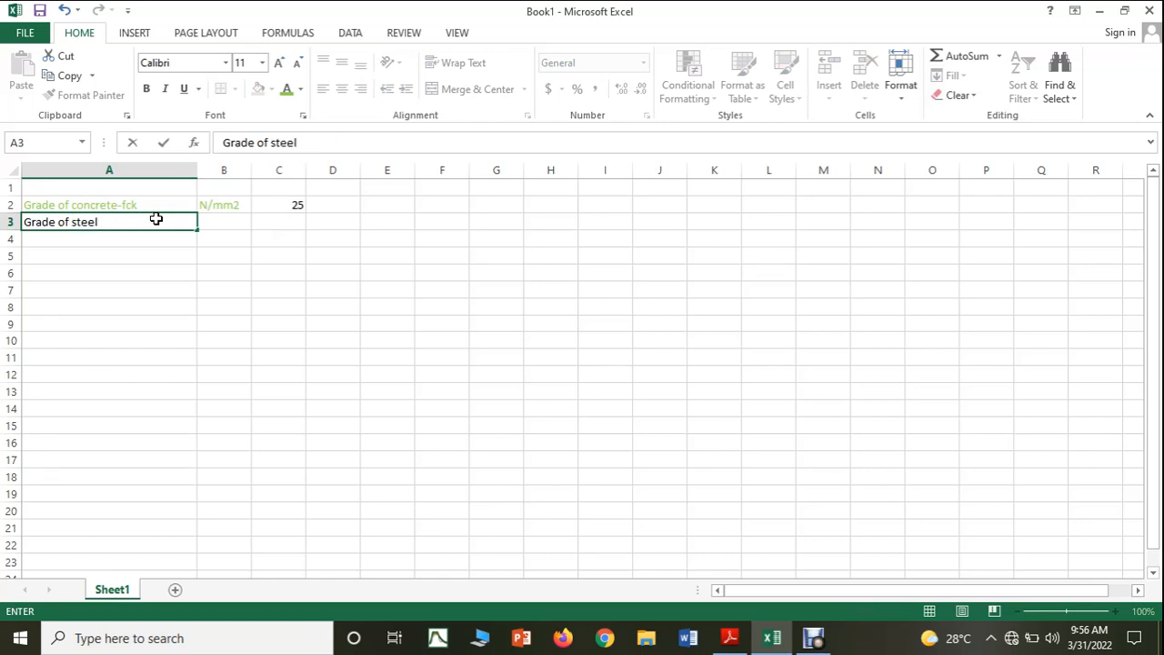
pyautogui.write('-Fy')
# Enter the unit N/mm2 in B3 and the steel grade value 415 in C3
pyautogui.click(228, 222)
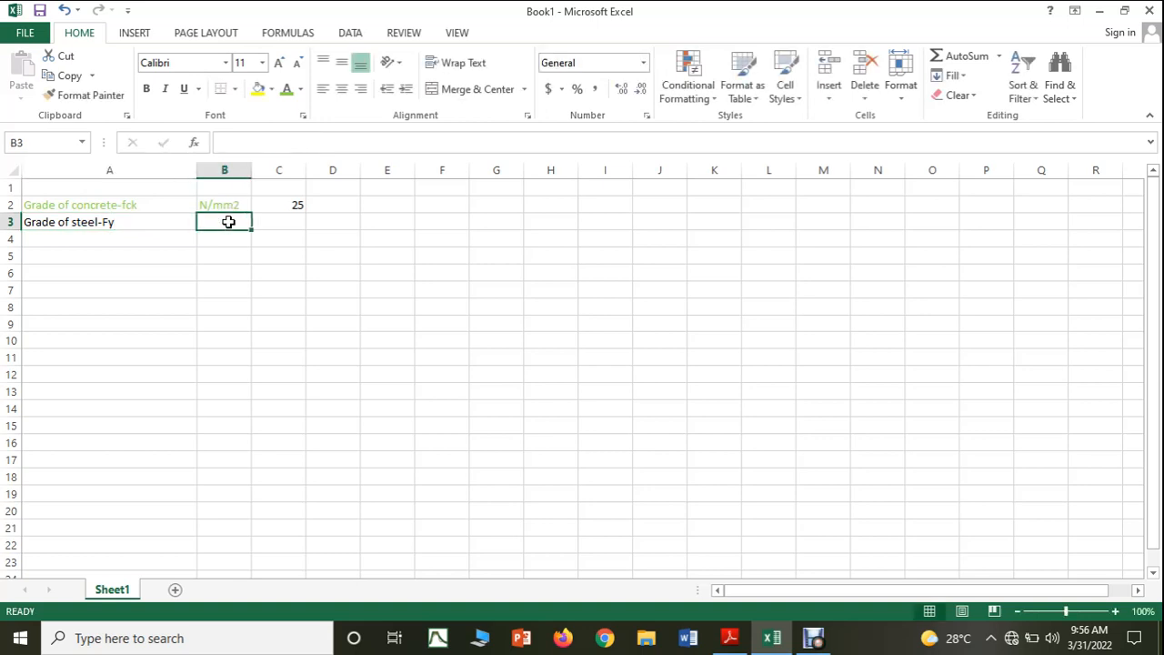
pyautogui.write('N/mm')
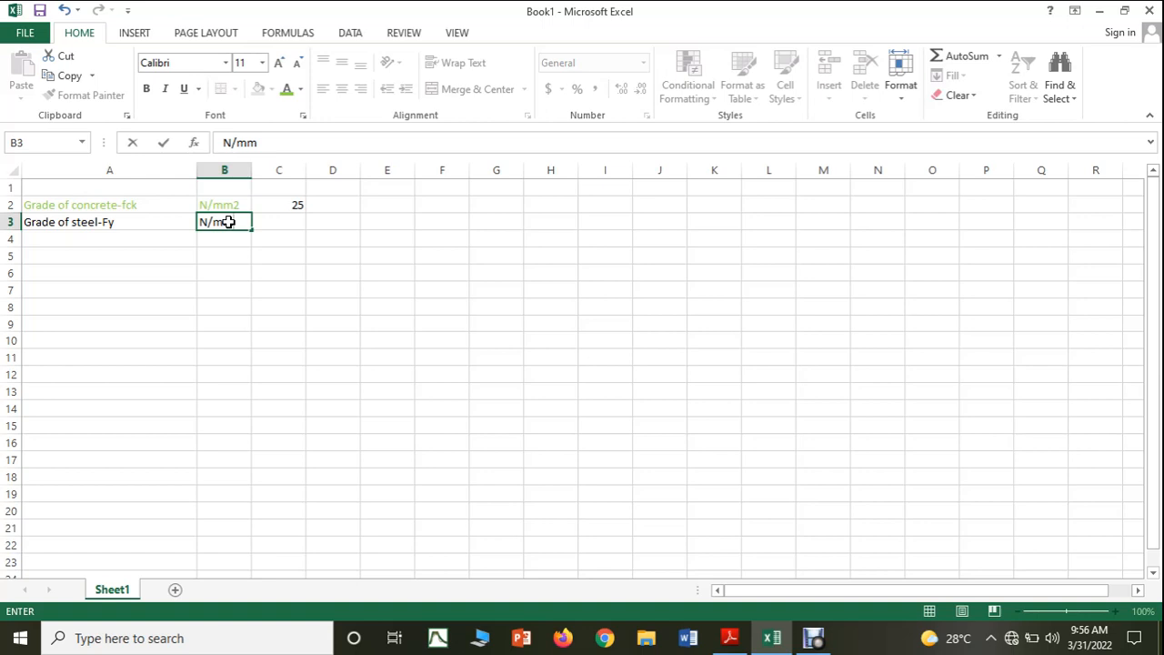
pyautogui.write('2')
pyautogui.click(268, 222)
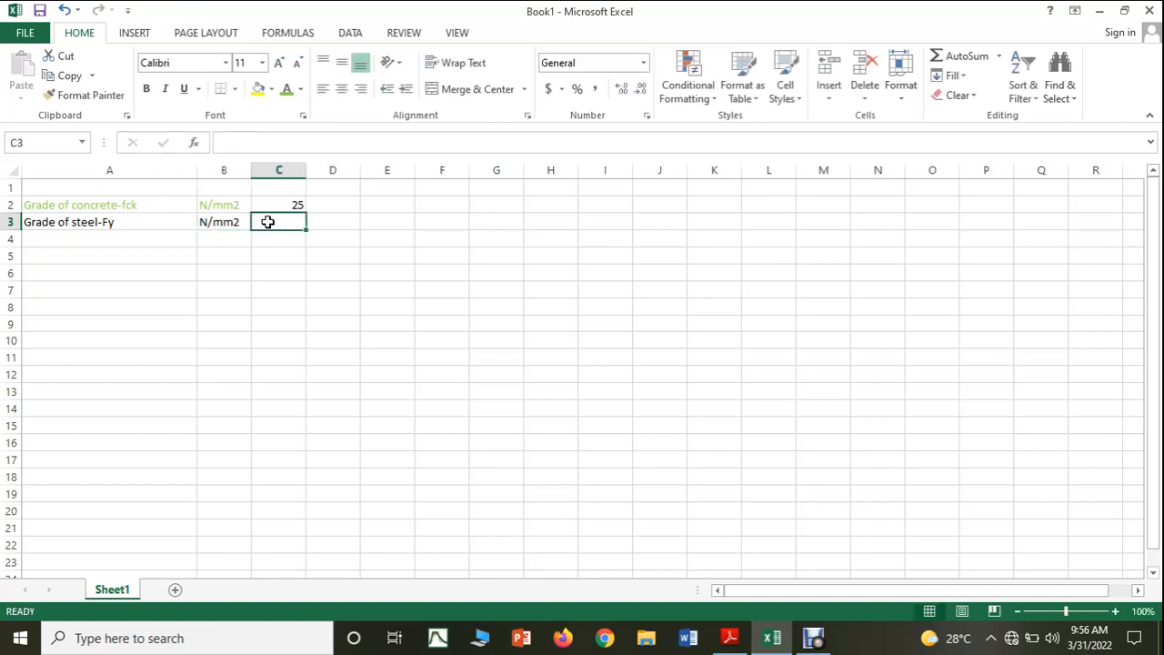
pyautogui.write('415')
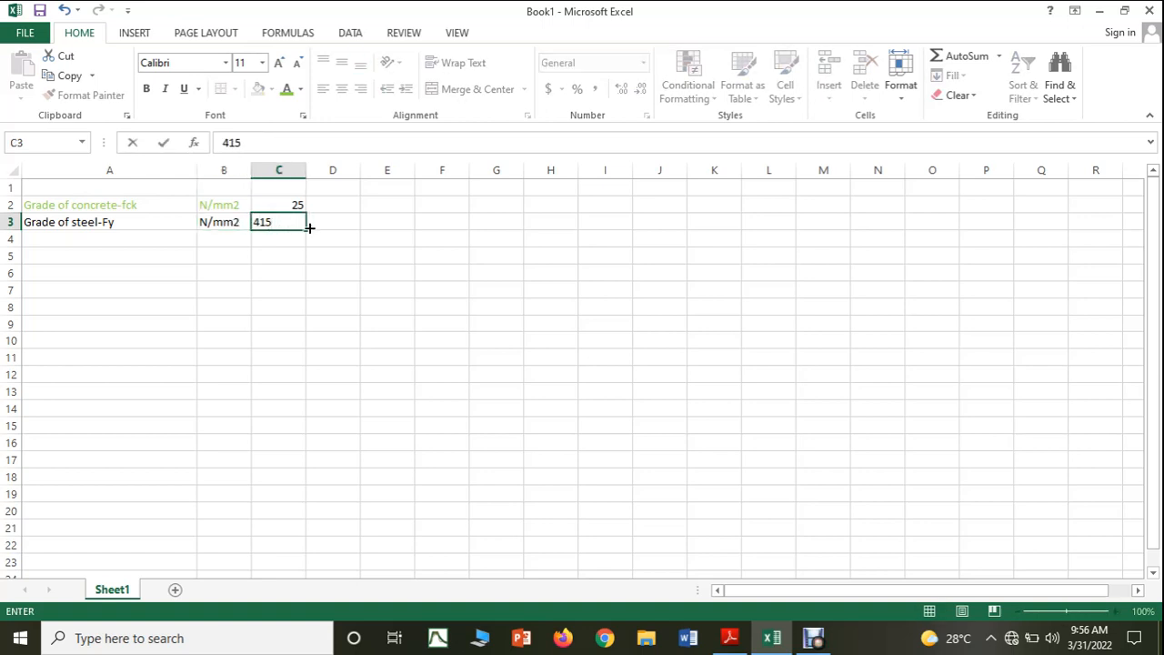
pyautogui.click(312, 231)
# Apply the same light green font colour to the steel grade label and unit in A3:B3
pyautogui.click(40, 226)
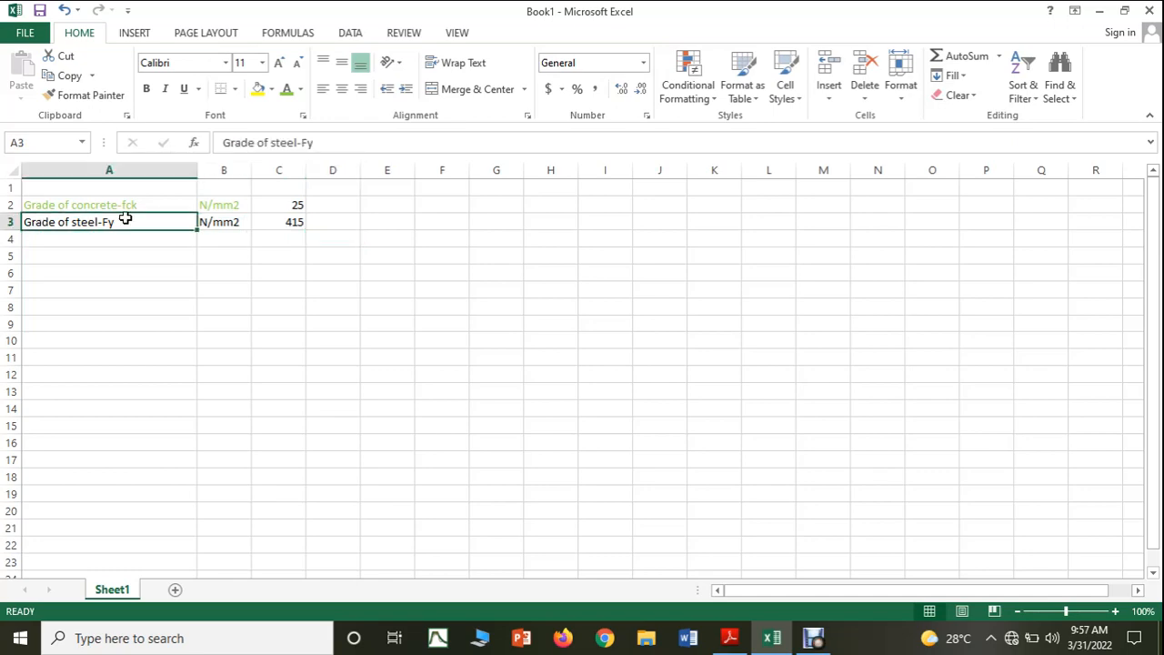
pyautogui.moveTo(124, 218); pyautogui.dragTo(203, 222)
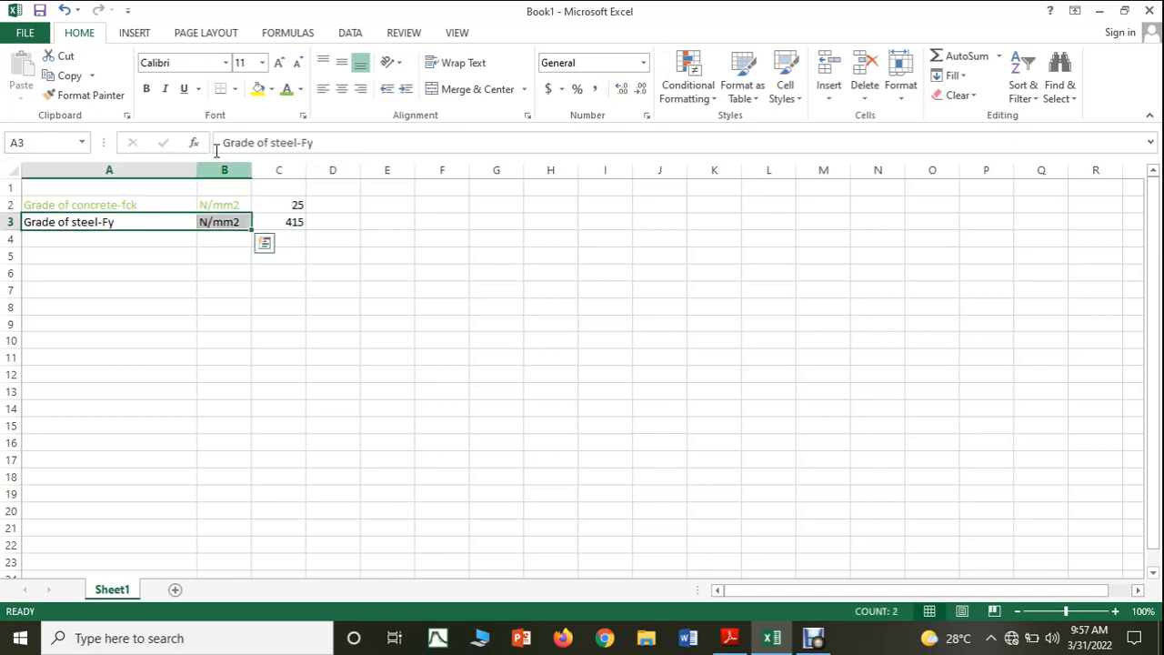
pyautogui.click(286, 88)
# Check the beam design PDF for the next parameter, and enter "Beadth of the beam member-b" in A4 with the unit mm in B4
pyautogui.click(743, 644)
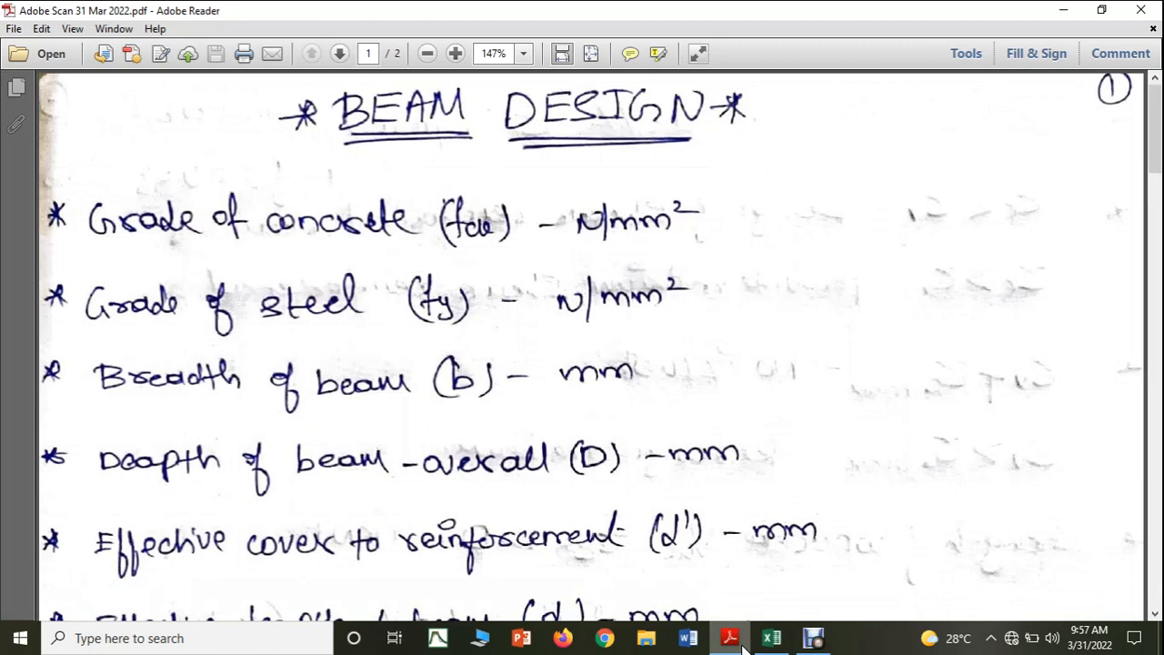
pyautogui.click(742, 643)
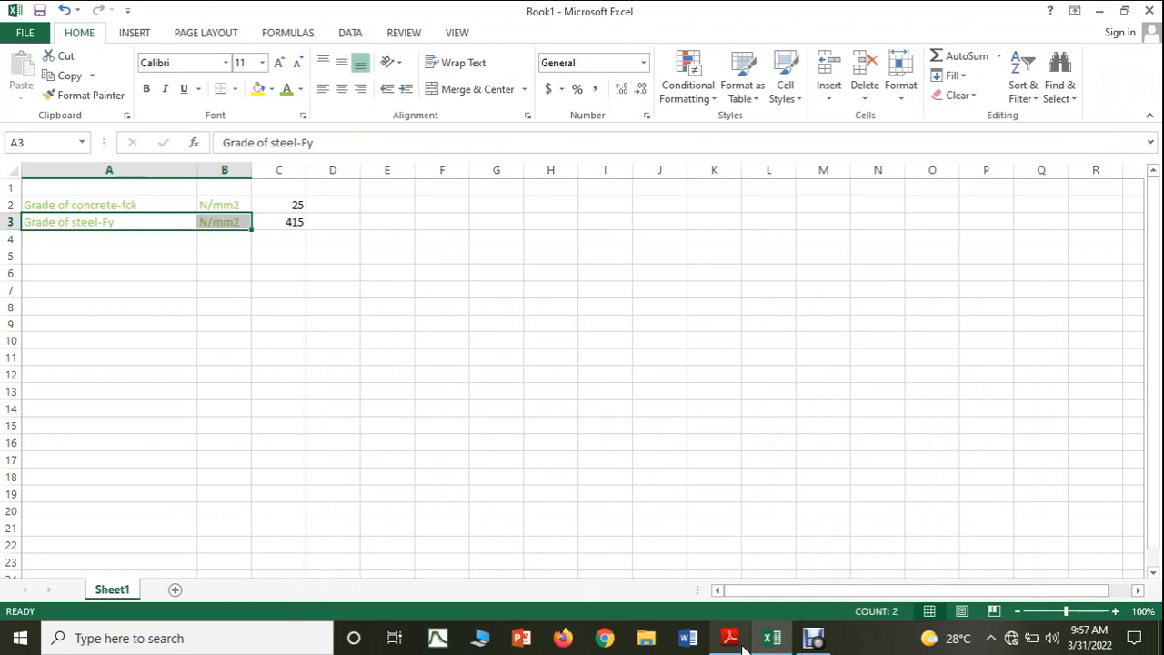
pyautogui.click(132, 241)
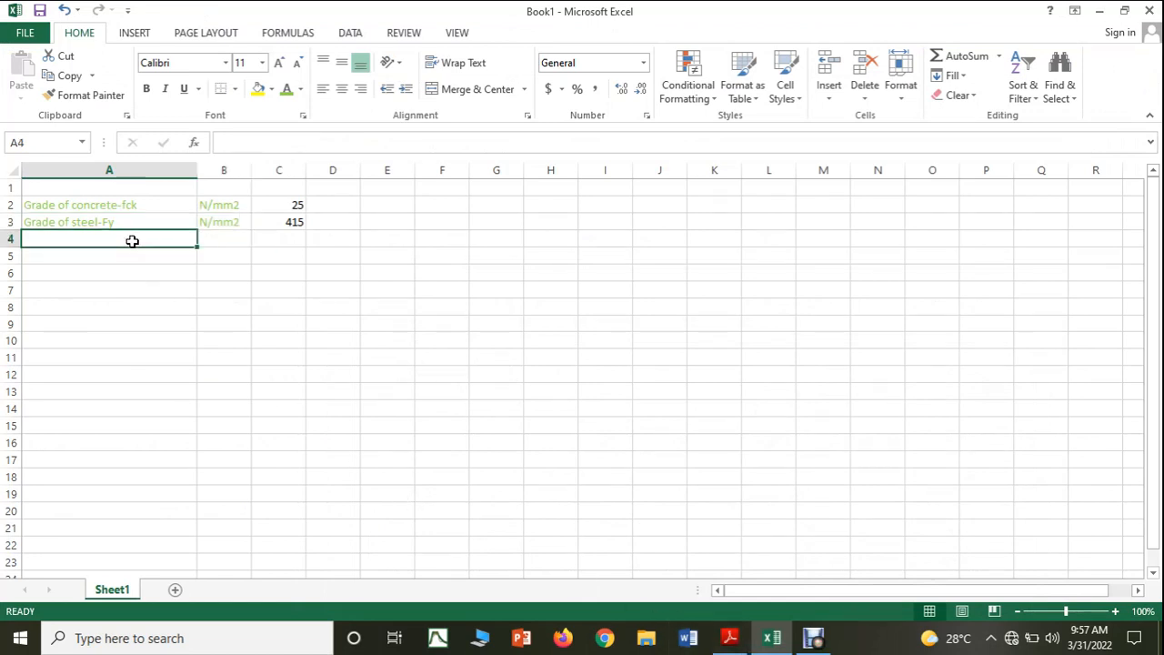
pyautogui.write('Be')
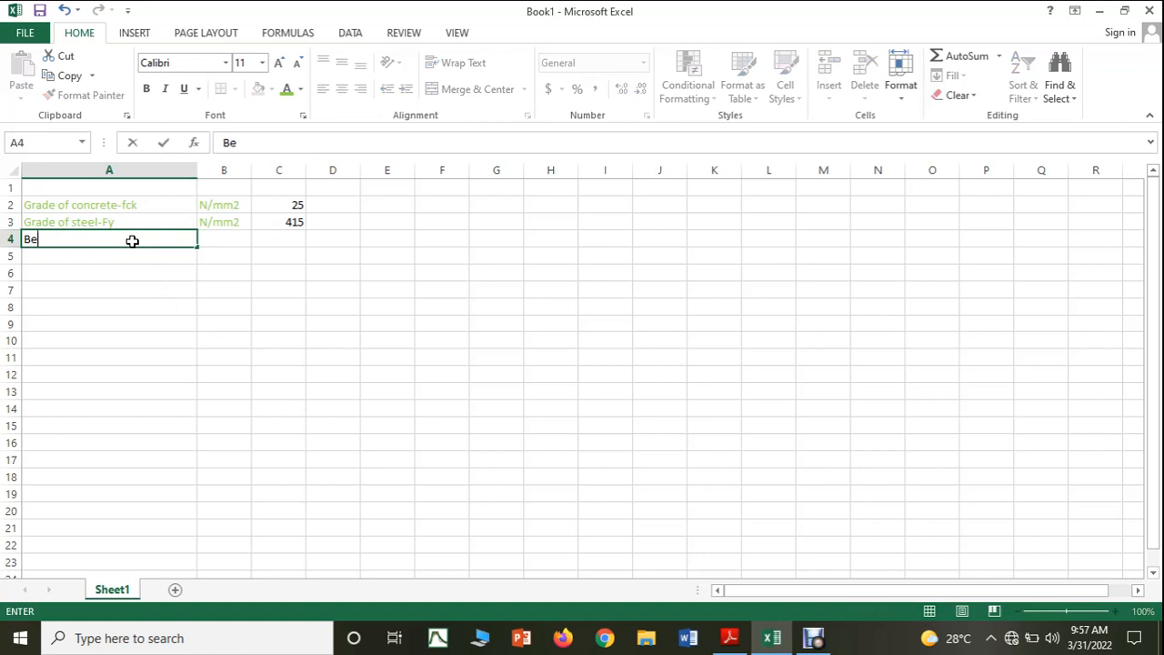
pyautogui.write('adth of the ')
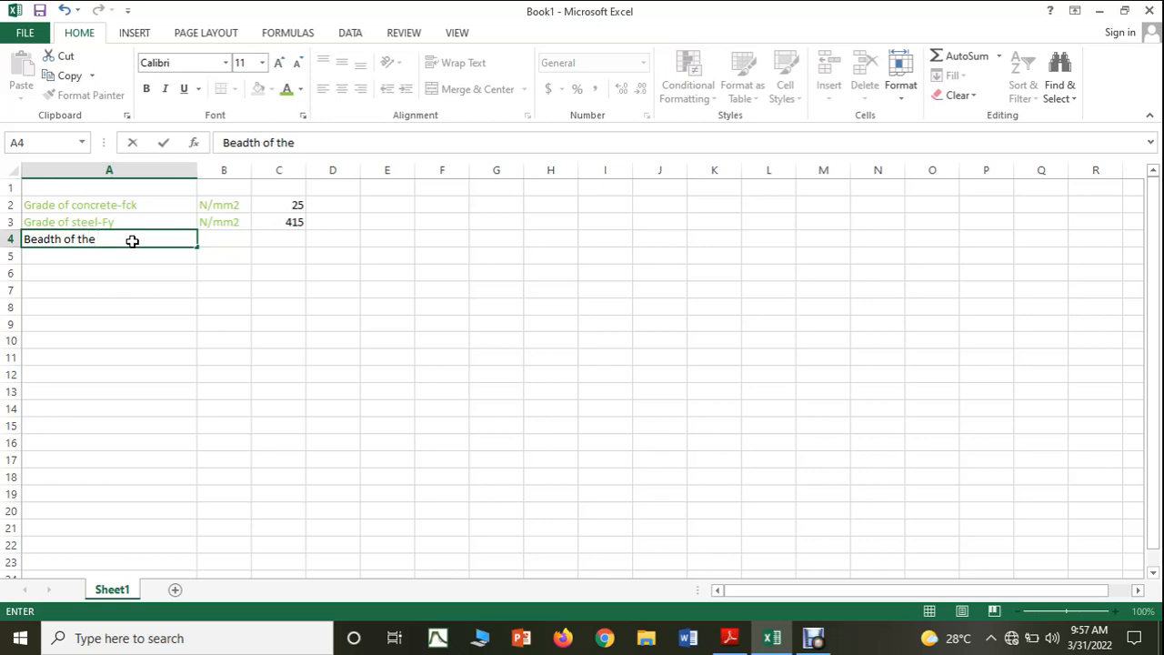
pyautogui.write('beam member')
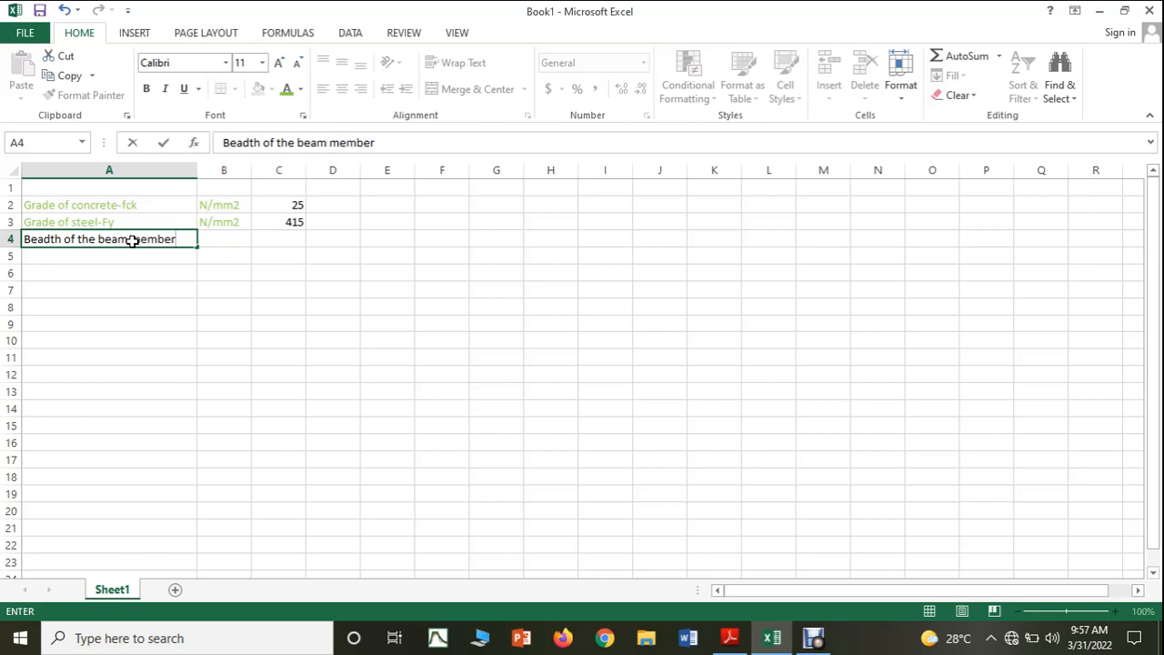
pyautogui.write('-b')
pyautogui.click(221, 239)
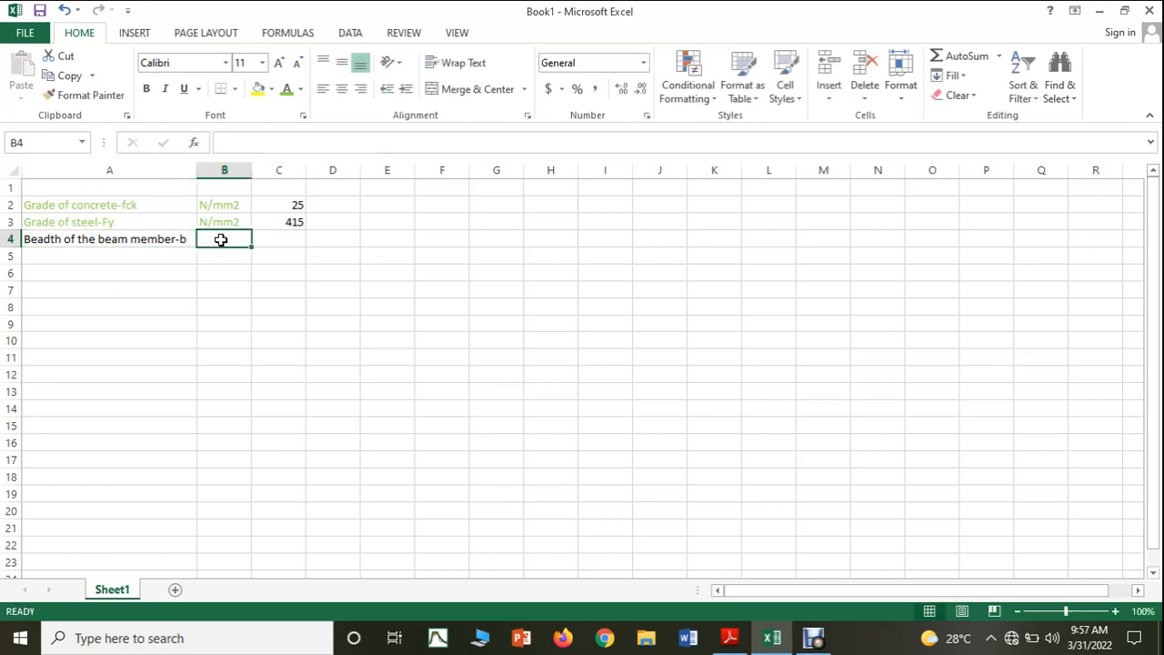
pyautogui.write('mm')
pyautogui.click(213, 339)
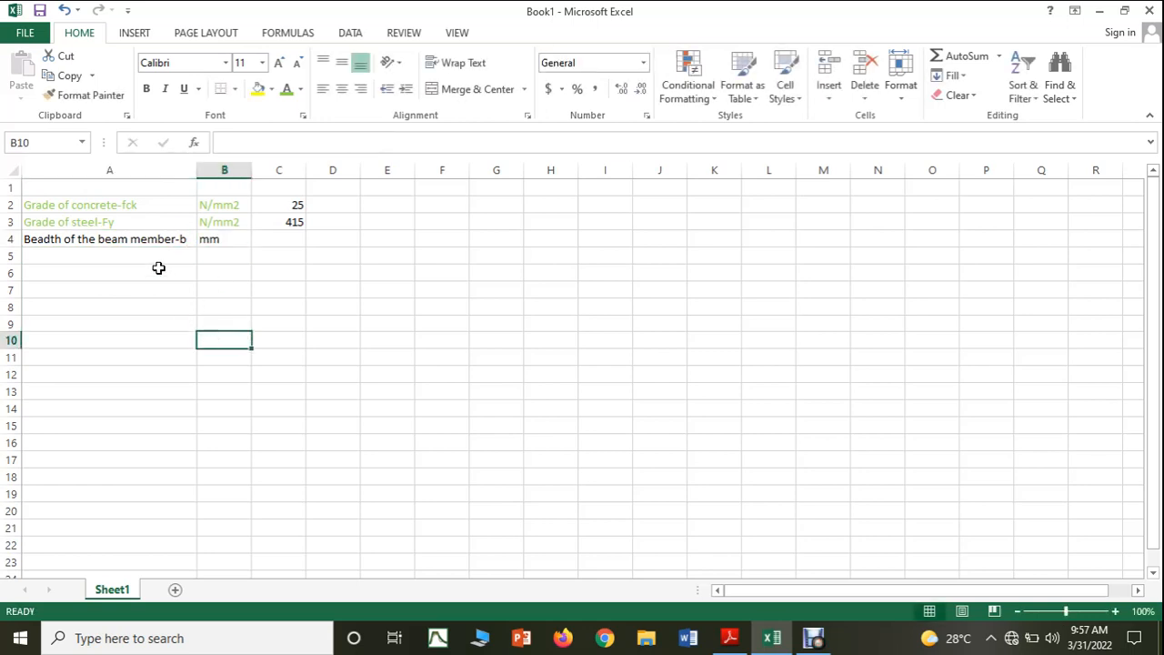
# Apply the same light green font colour to the breadth label and unit in A4:B4, and enter 300 in C4
pyautogui.click(169, 239)
pyautogui.moveTo(169, 239); pyautogui.dragTo(200, 240)
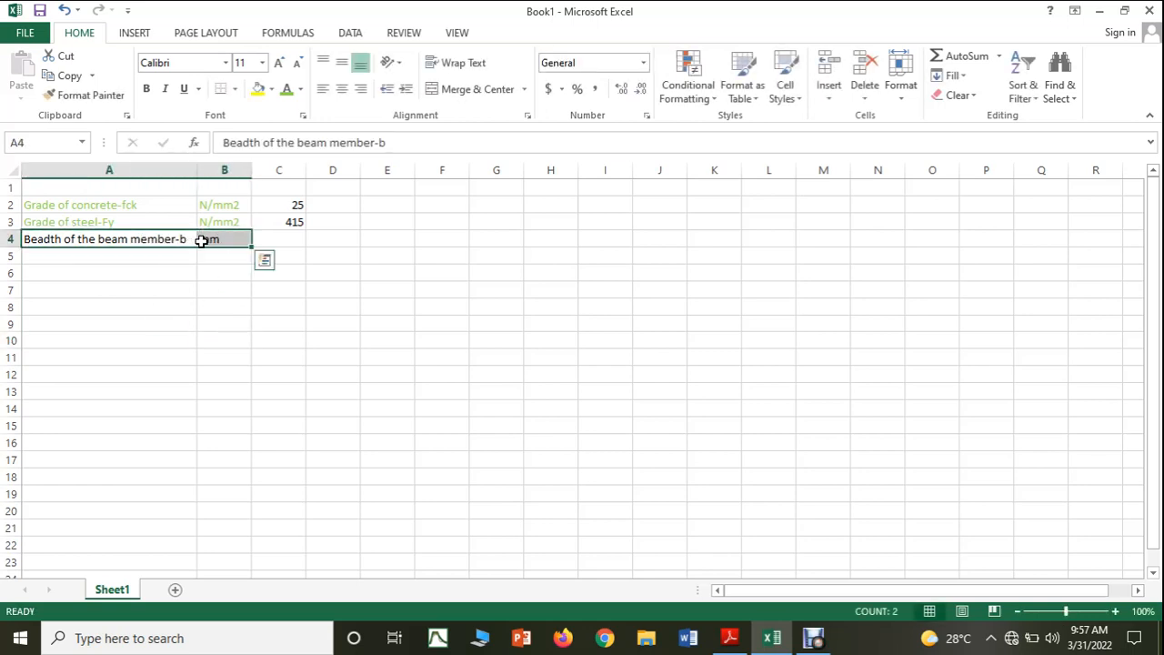
pyautogui.click(286, 88)
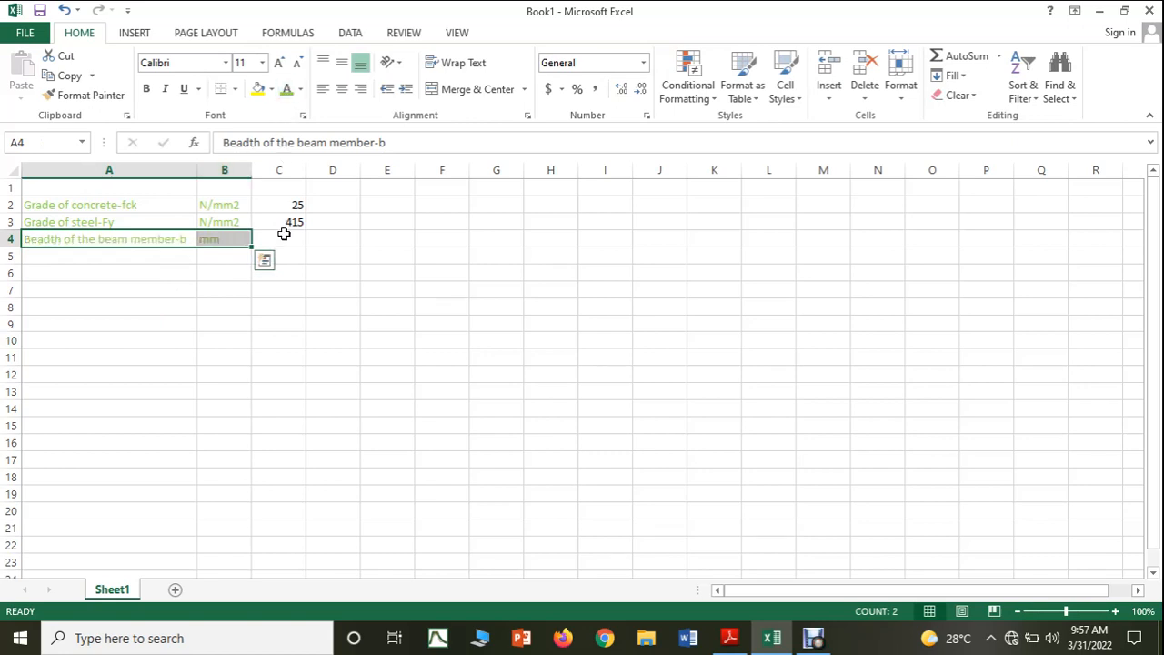
pyautogui.click(284, 241)
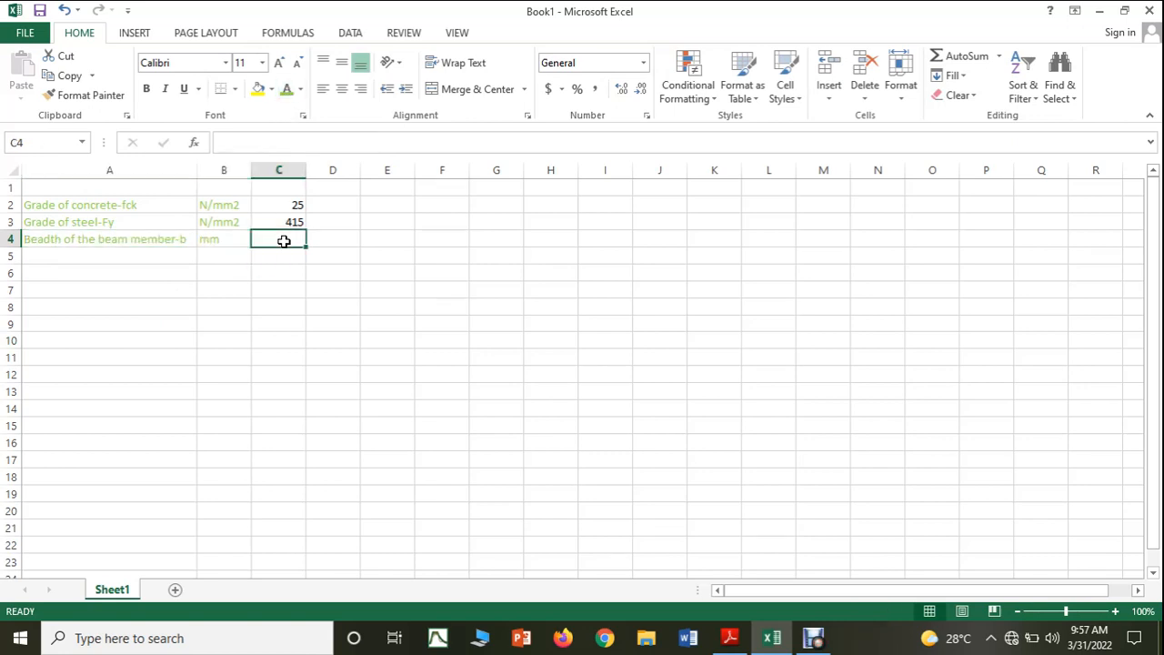
pyautogui.write('300')
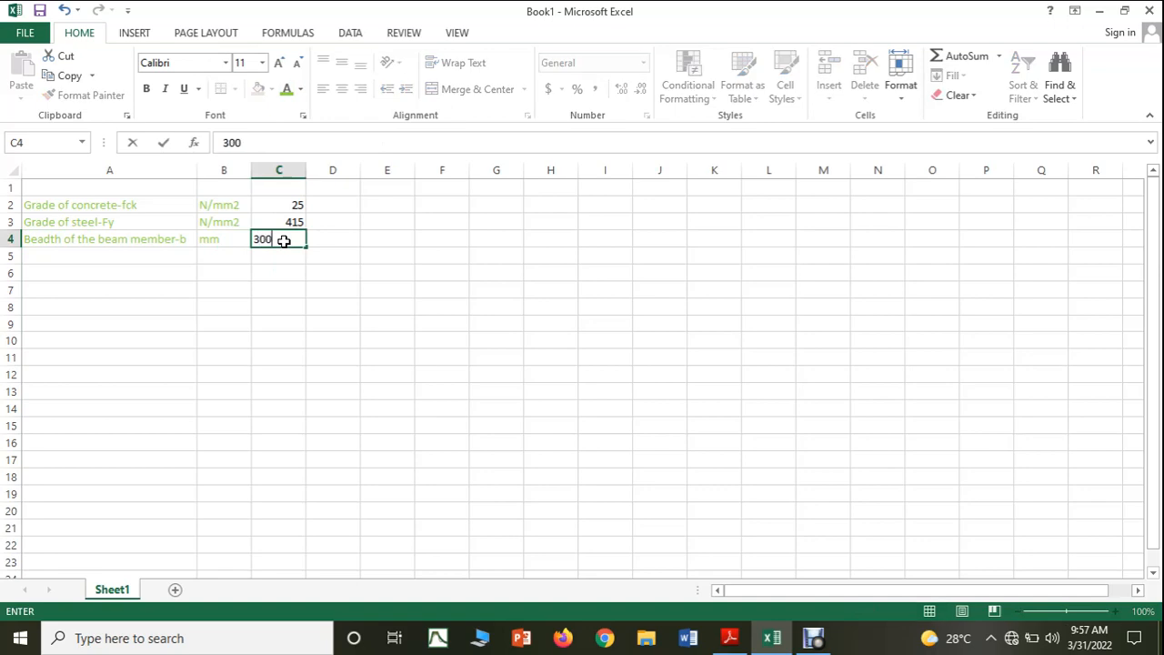
# Check the beam design PDF for the next parameter, then enter "Effective to the beam member-d'" in A5 and widen column A to fit it
pyautogui.click(166, 255)
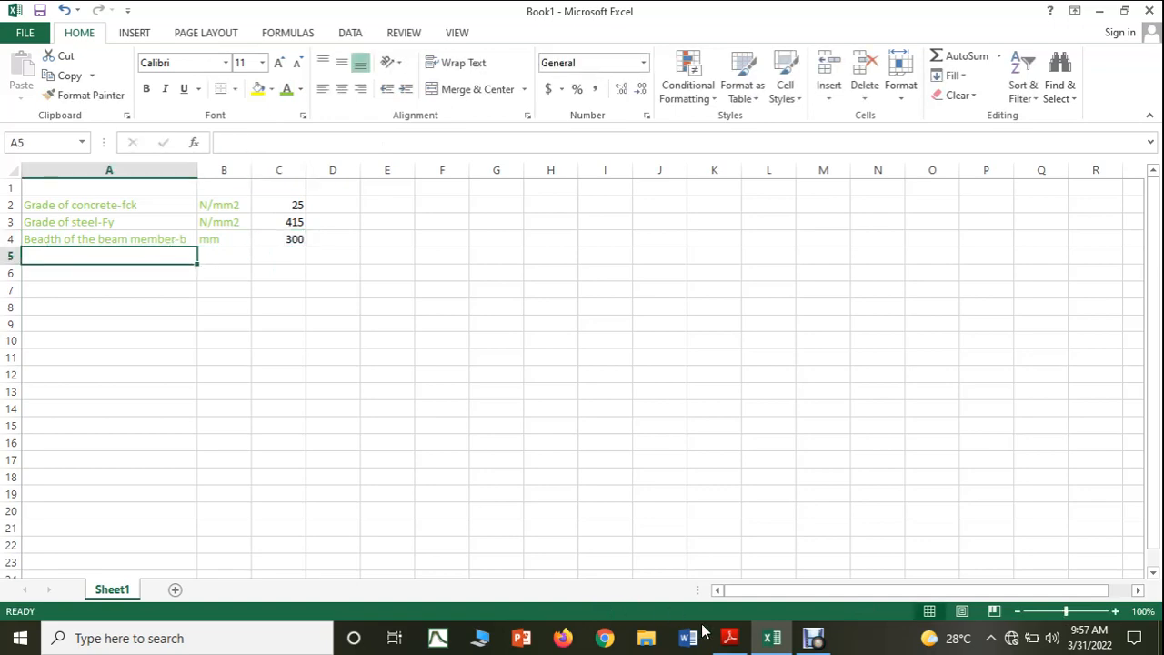
pyautogui.click(728, 639)
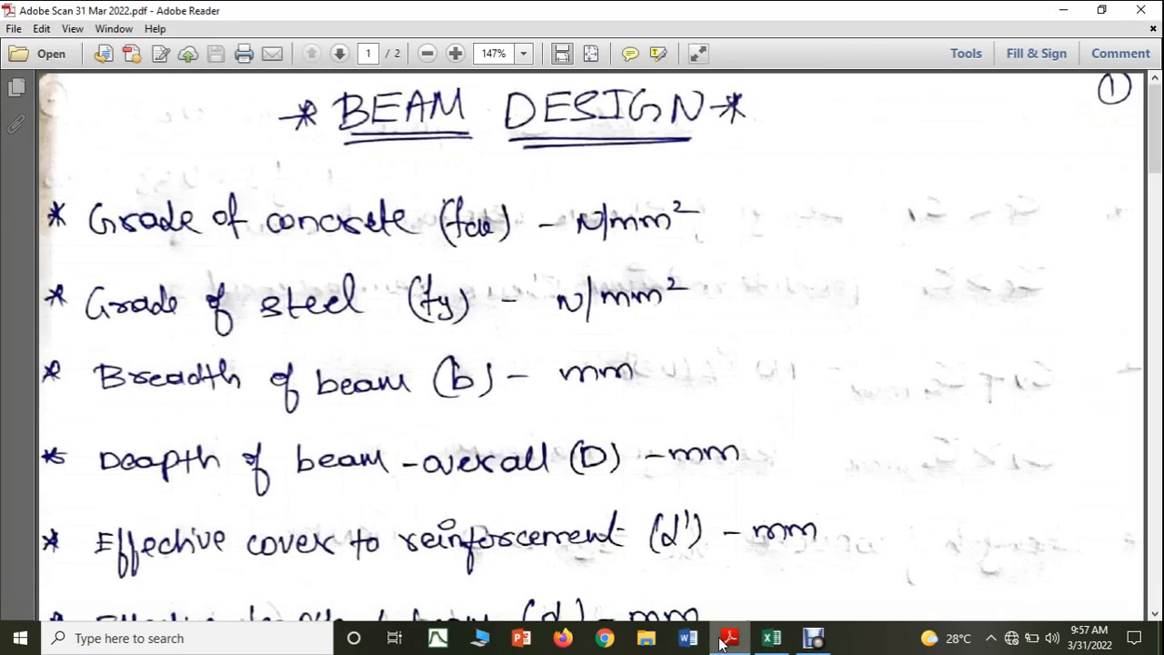
pyautogui.click(728, 639)
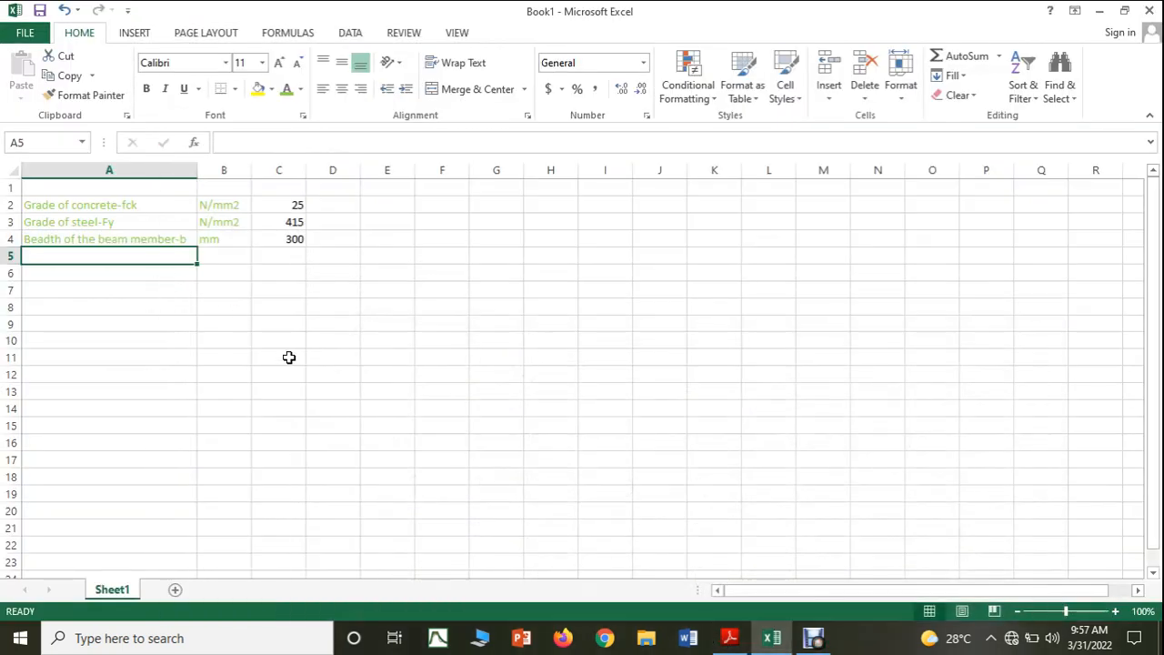
pyautogui.write('E')
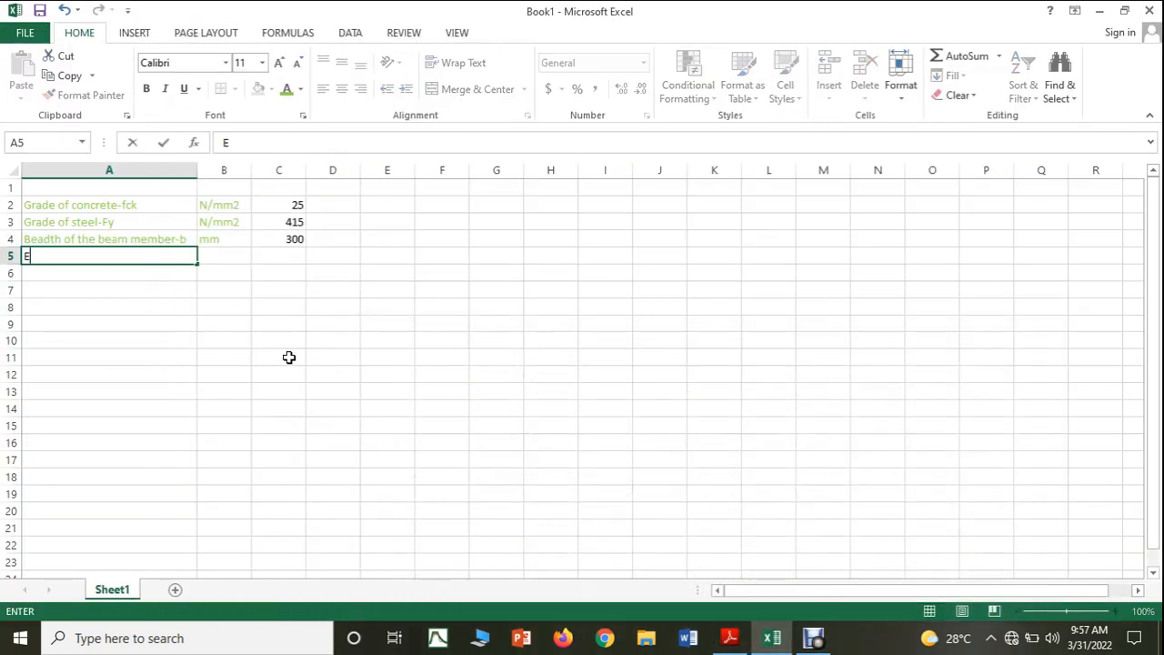
pyautogui.write('ffective to the')
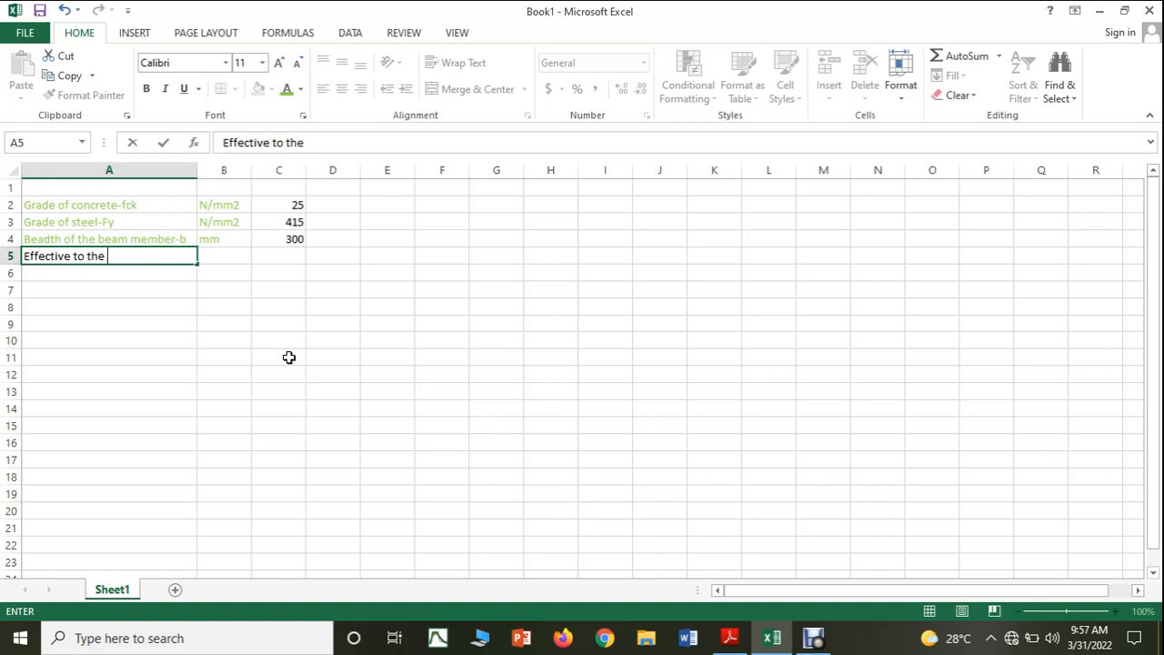
pyautogui.write(' beam member')
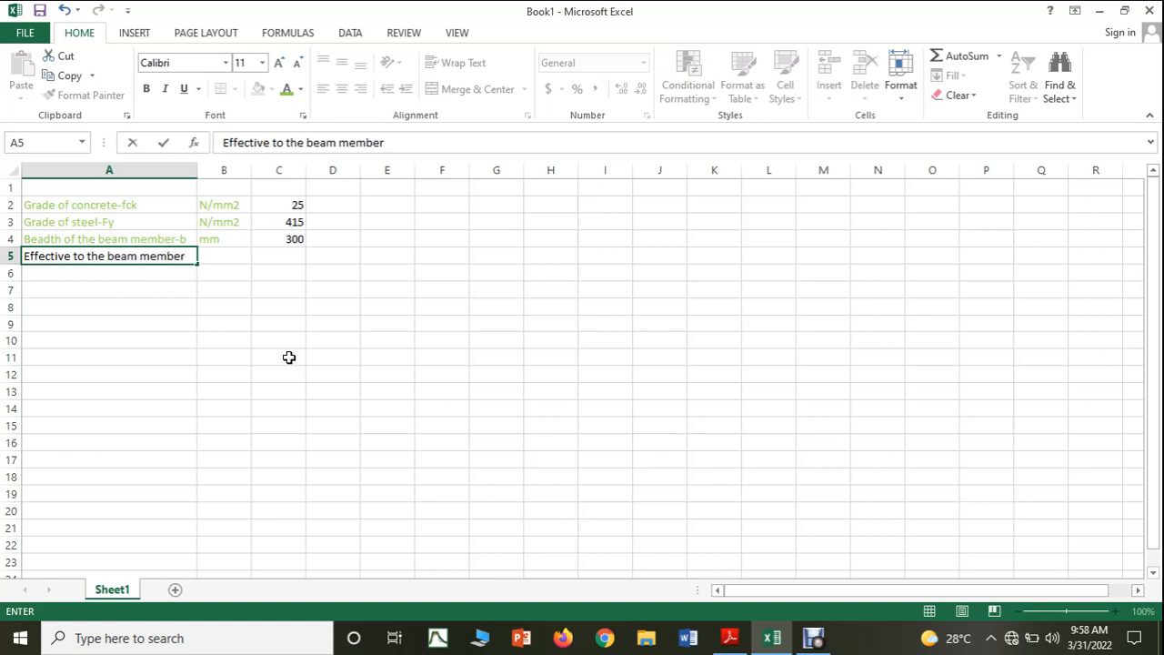
pyautogui.write('-d')
pyautogui.click(330, 341)
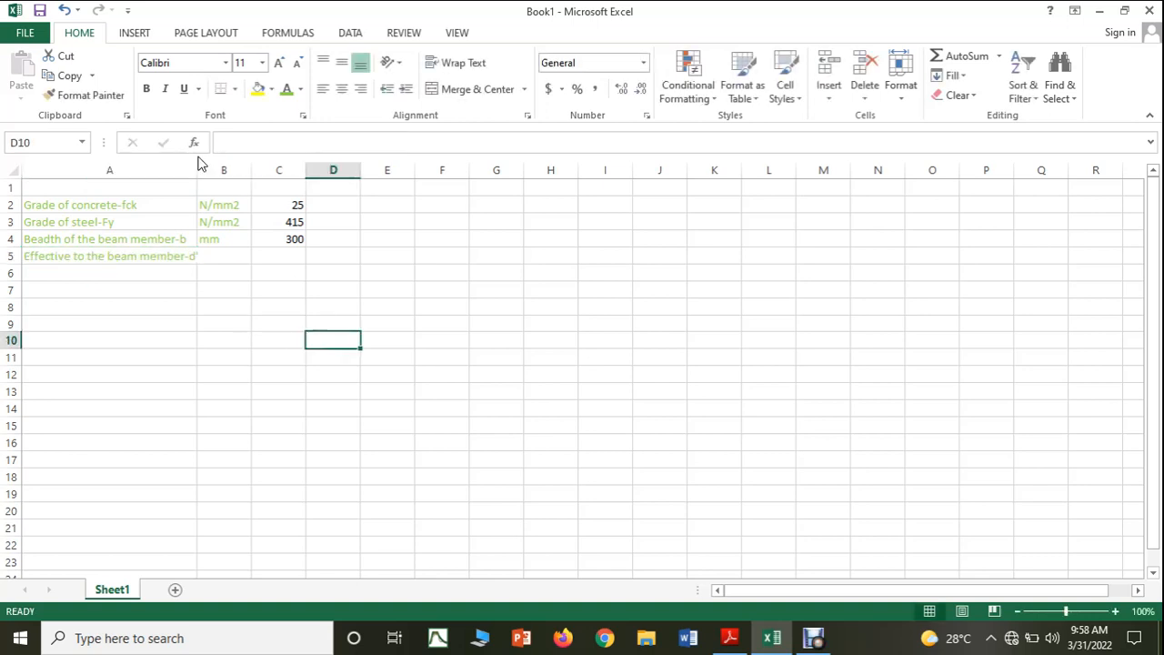
pyautogui.moveTo(196, 174); pyautogui.dragTo(217, 170)
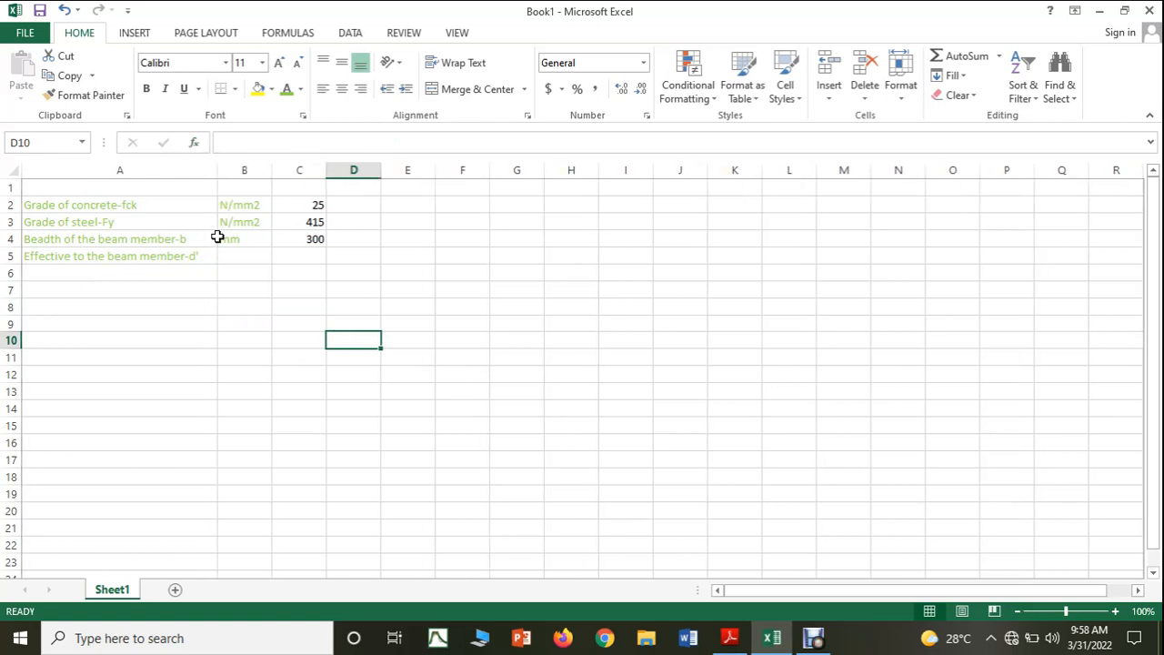
# Enter the unit mm in B5 and the effective cover value 20 in C5
pyautogui.click(232, 258)
pyautogui.write('mm')
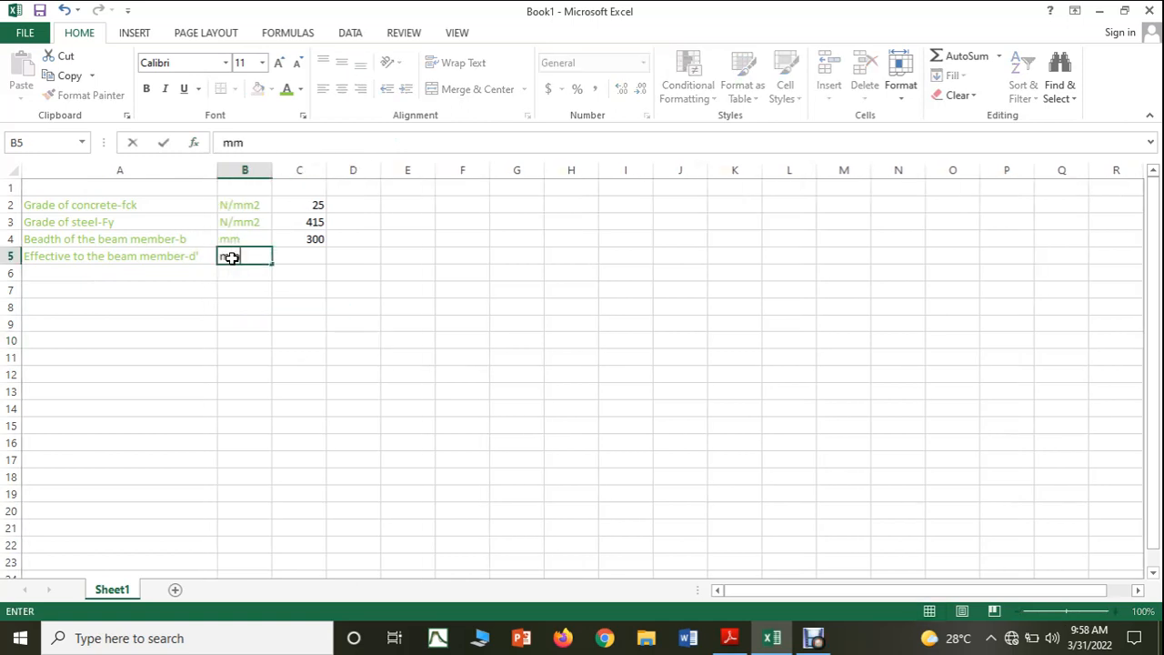
pyautogui.click(318, 254)
pyautogui.write('20')
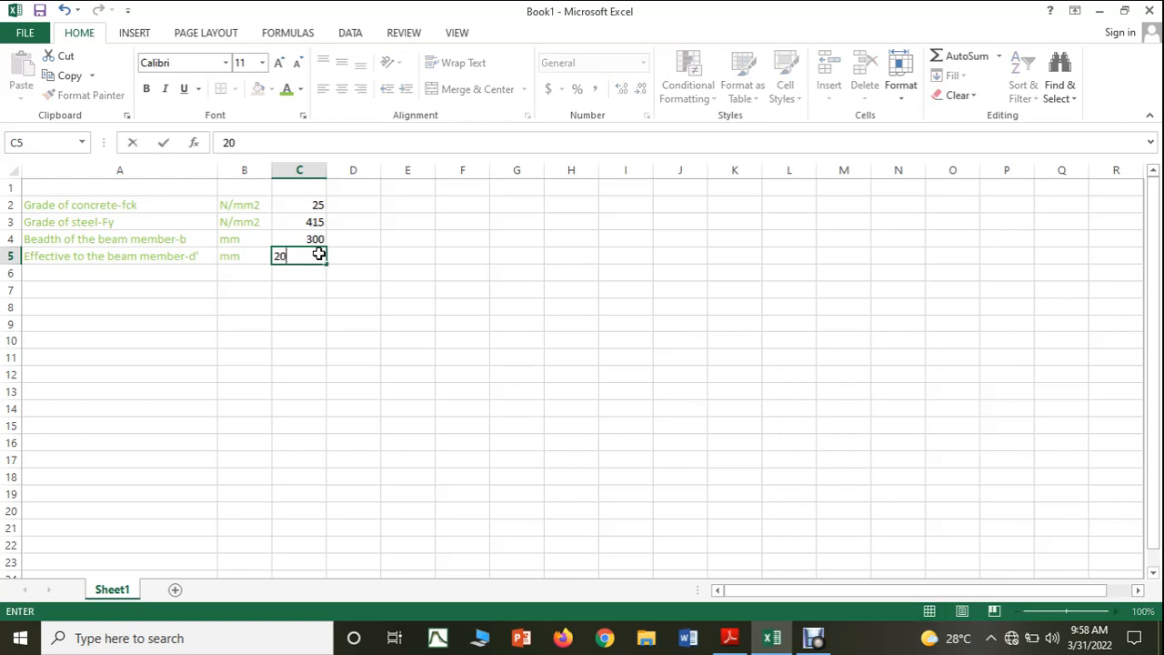
# Enter the label "Effective deapth of the beam member-d" in A6 and widen column A to fit it
pyautogui.click(173, 275)
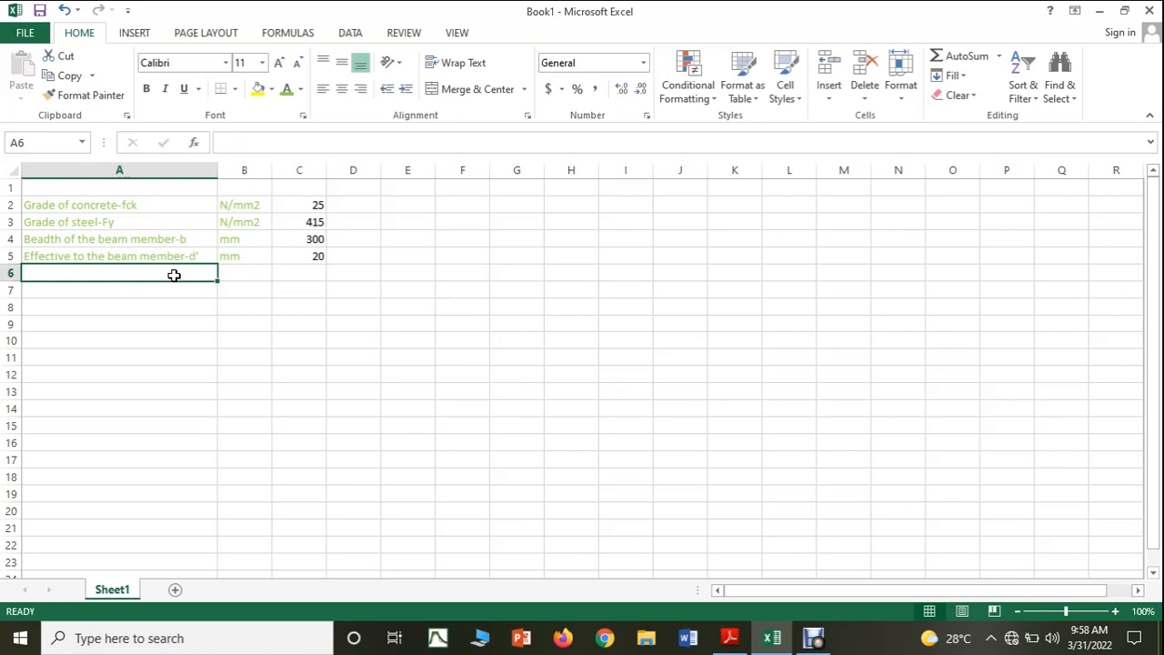
pyautogui.write('E')
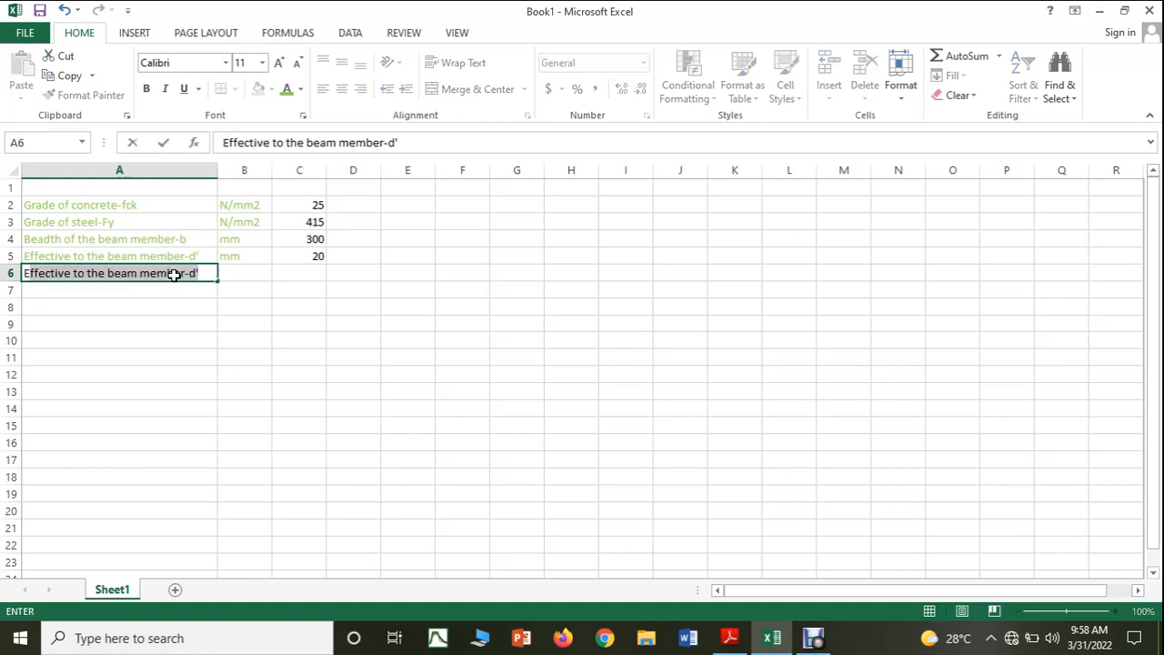
pyautogui.write('ffective d')
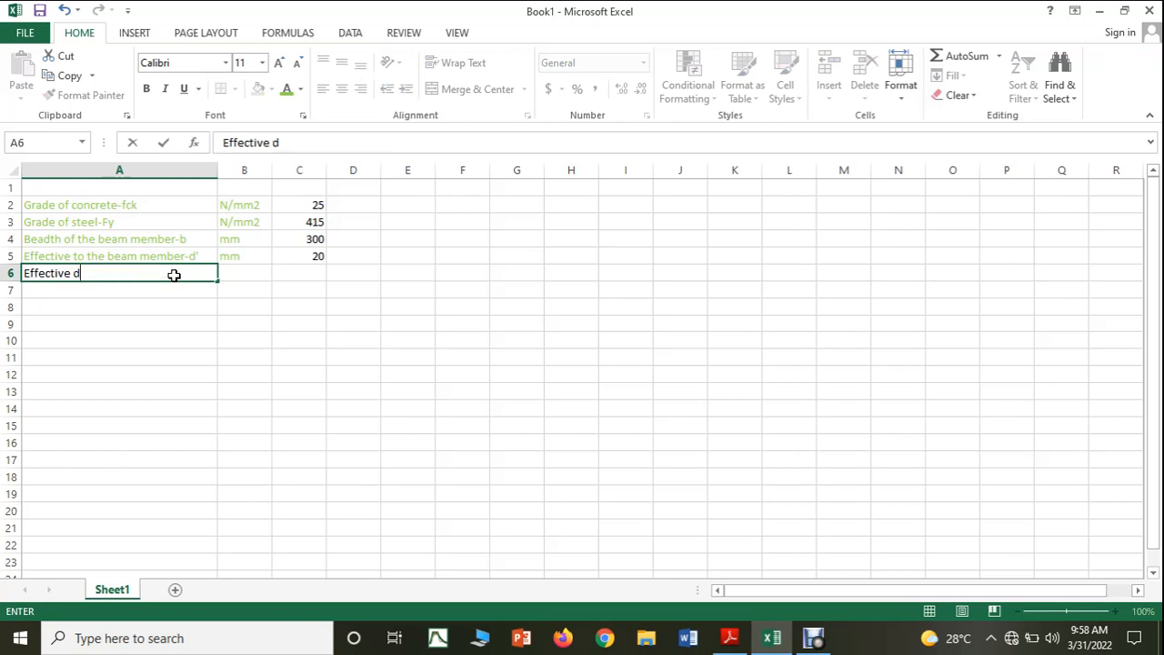
pyautogui.write('eapth of the ')
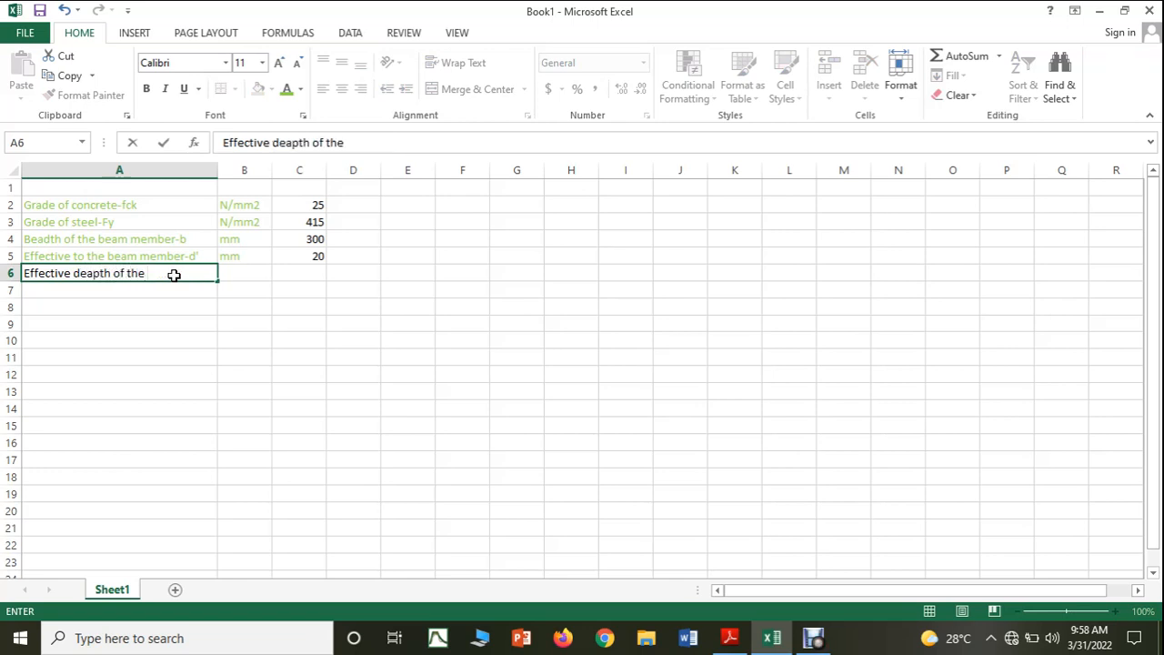
pyautogui.write('beam member')
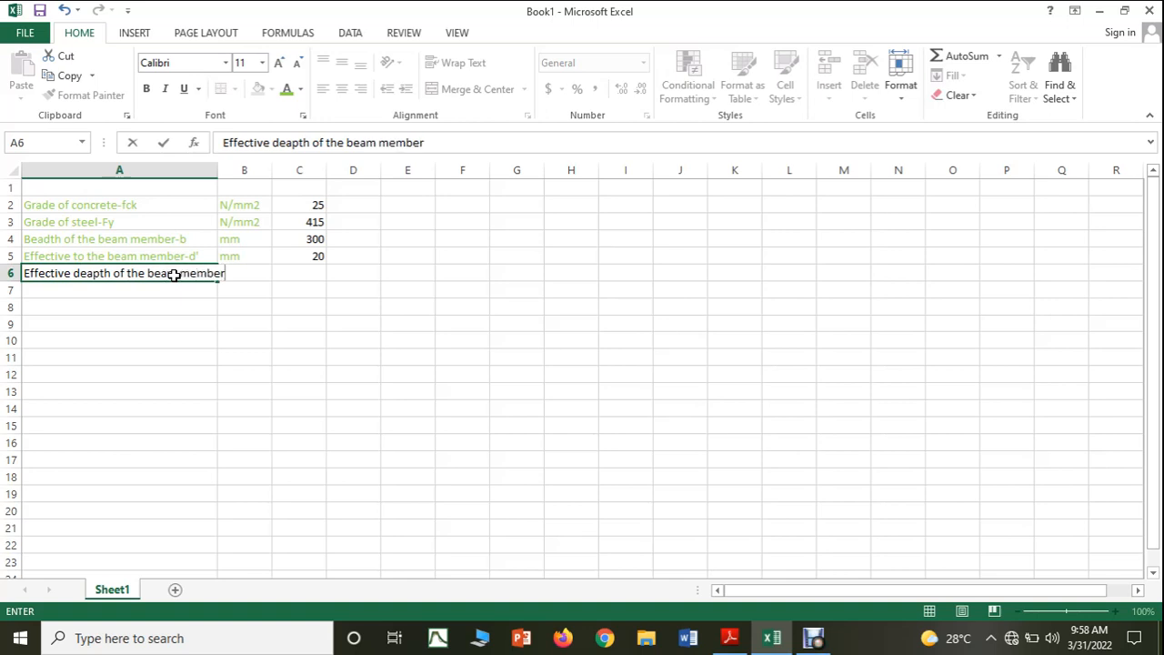
pyautogui.write('-d')
pyautogui.click(210, 340)
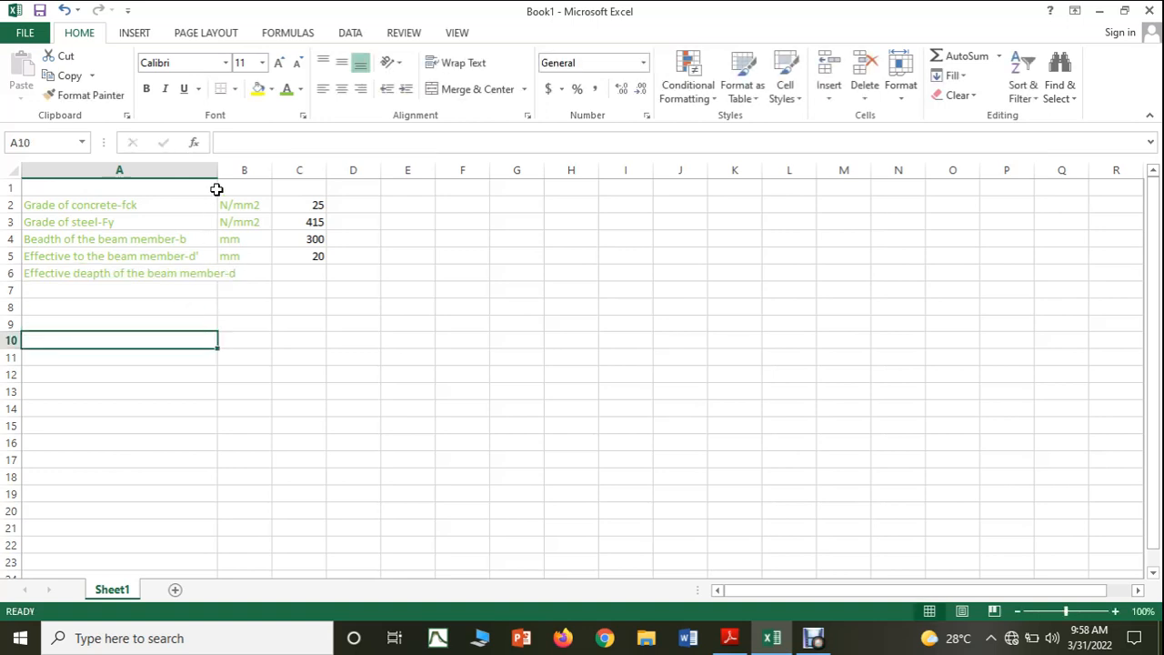
pyautogui.moveTo(218, 170); pyautogui.dragTo(245, 169)
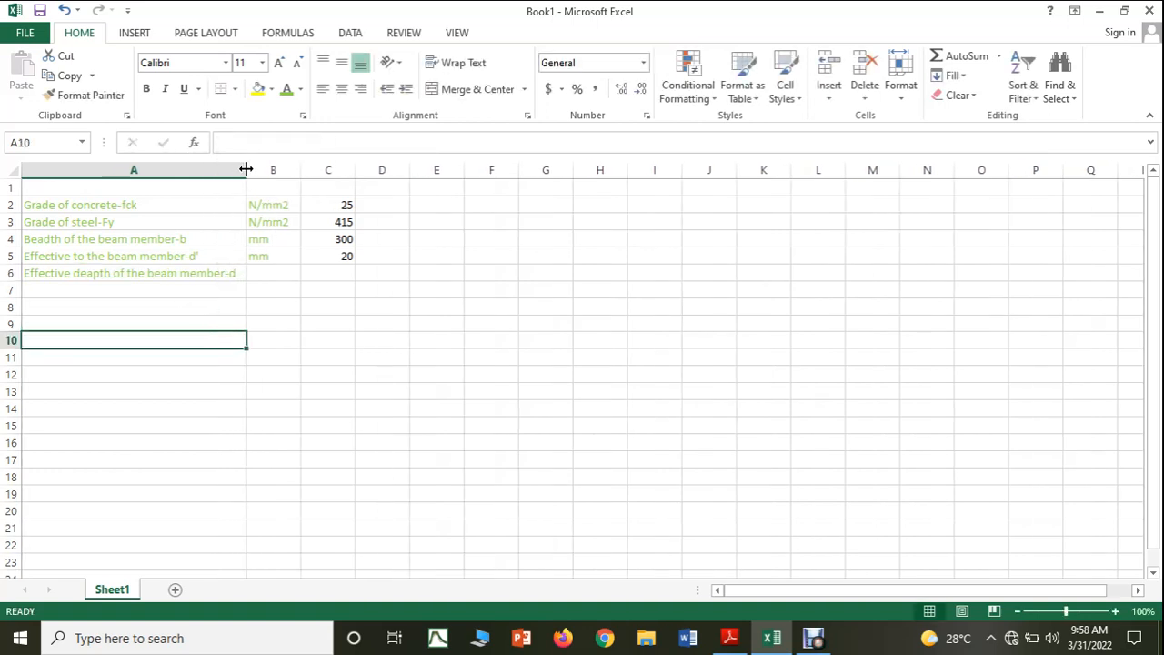
# Fill the unit mm down from B5 to B6 and enter the effective depth value 480 in C6
pyautogui.click(292, 254)
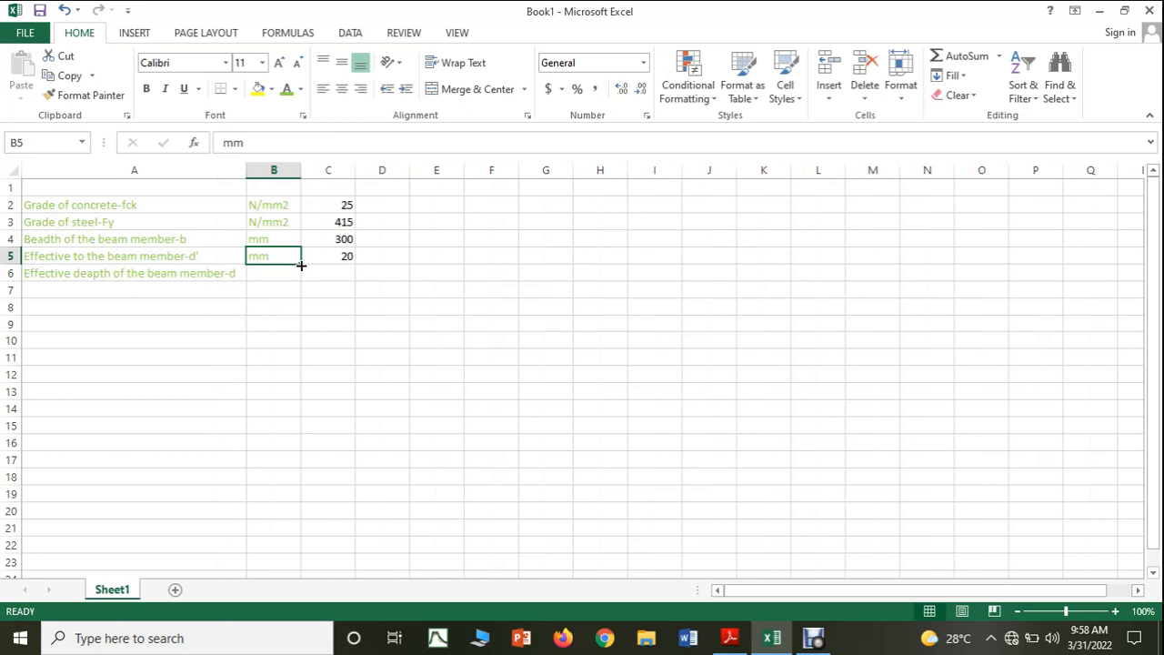
pyautogui.moveTo(301, 265); pyautogui.dragTo(301, 276)
pyautogui.click(333, 275)
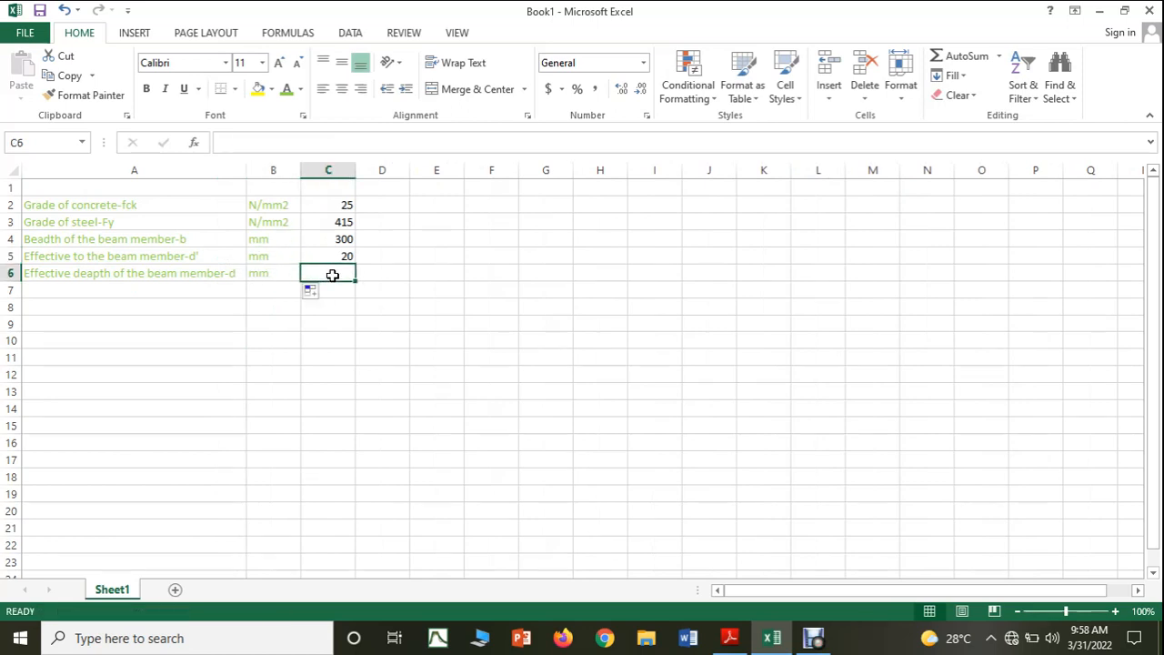
pyautogui.write('48')
pyautogui.press('Tab')
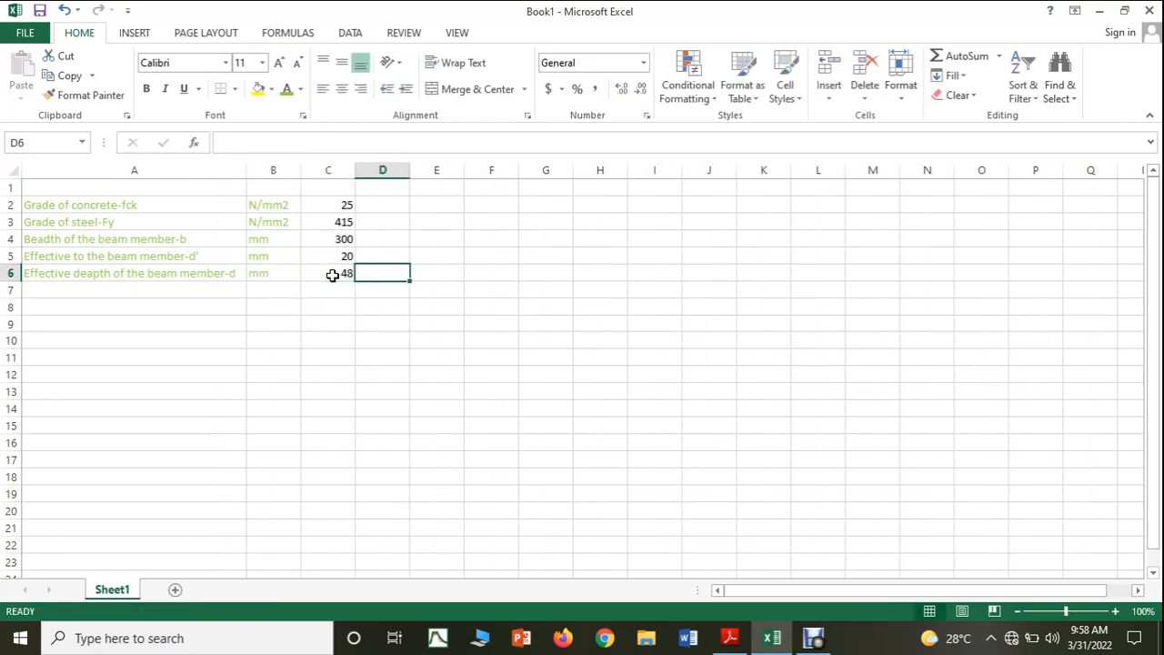
pyautogui.click(333, 275)
pyautogui.doubleClick(333, 274)
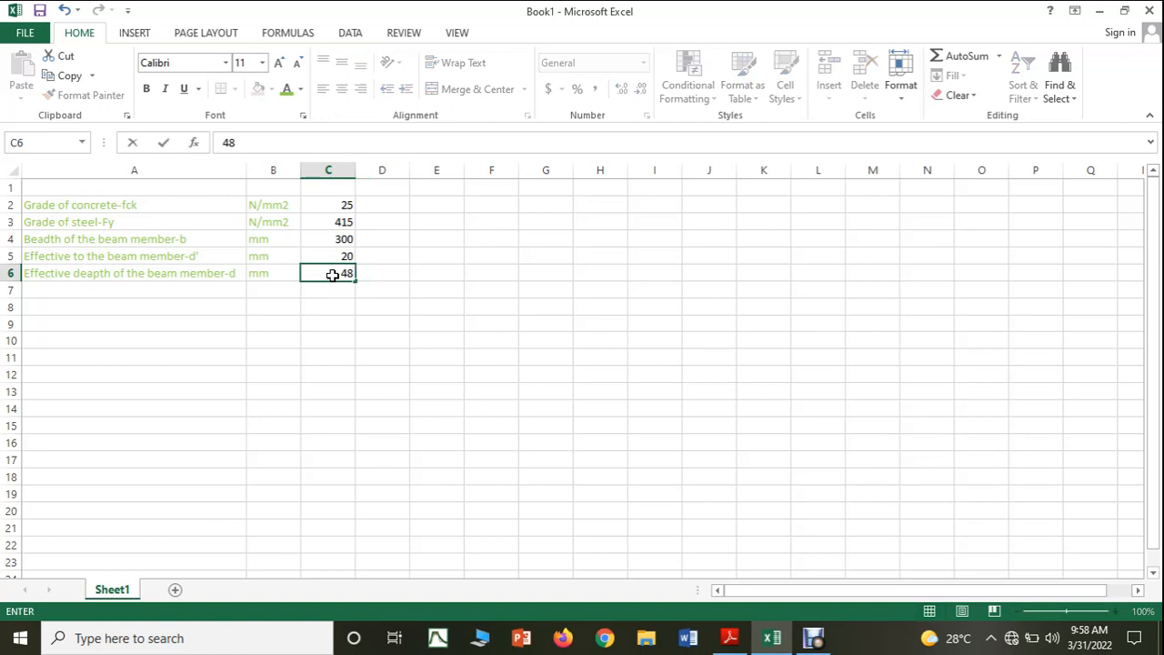
pyautogui.write('0')
pyautogui.click(353, 309)
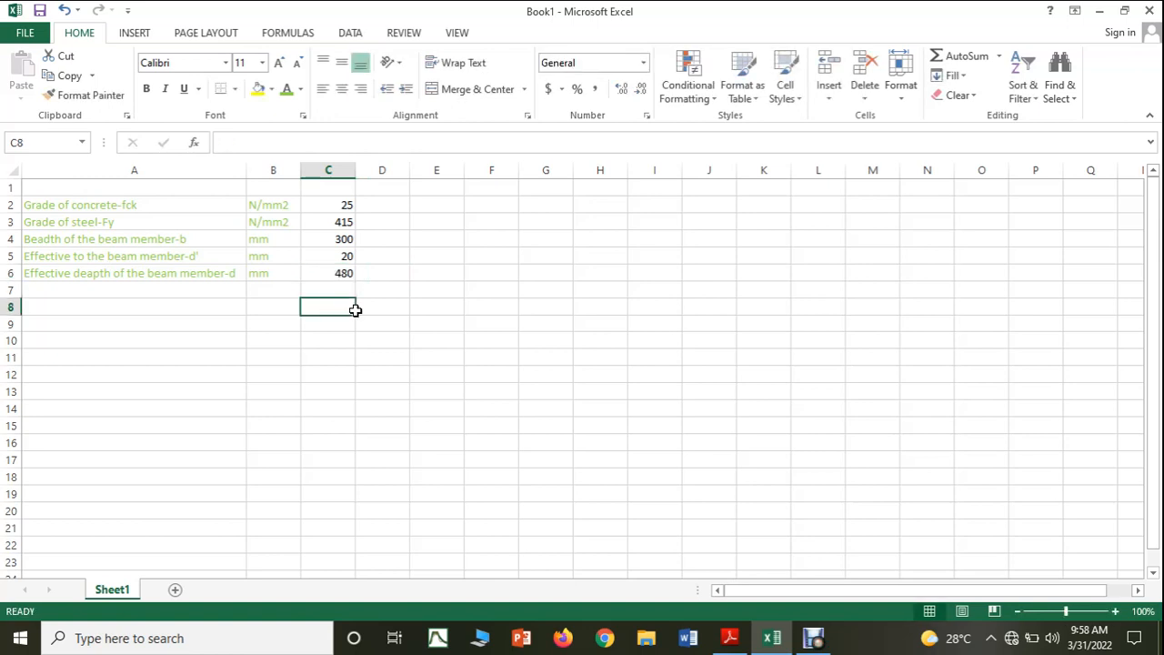
# Enter the label "Overall deapth of the beam member-D" in A7 with the unit mm in B7
pyautogui.click(210, 285)
pyautogui.write('O')
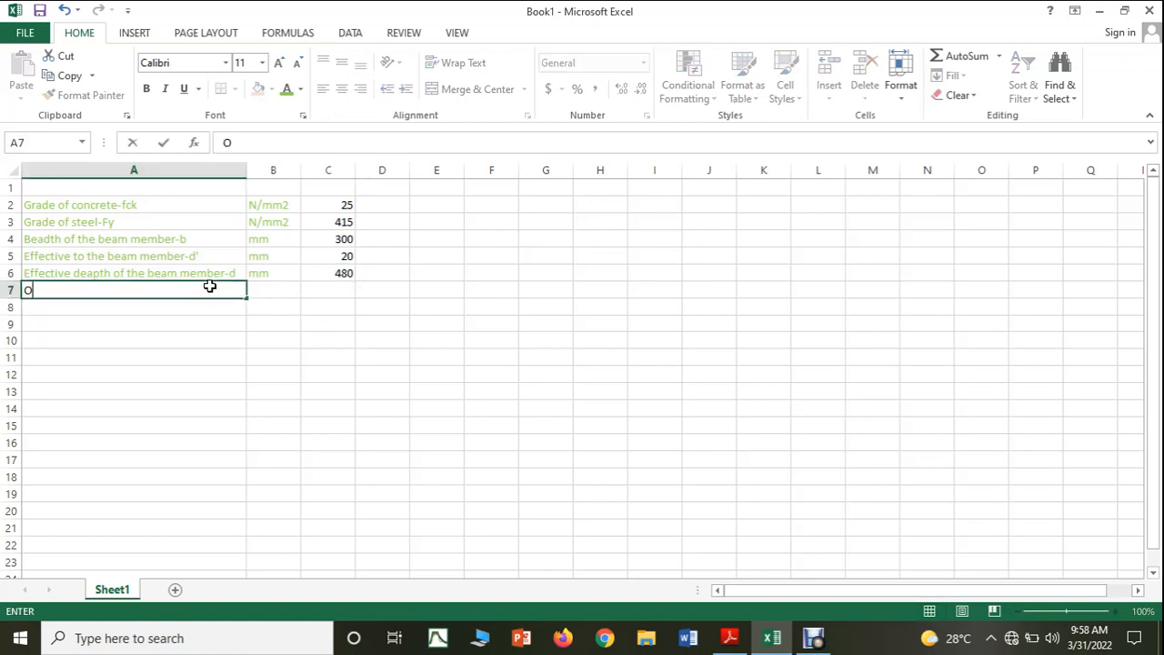
pyautogui.write('verall deapth ')
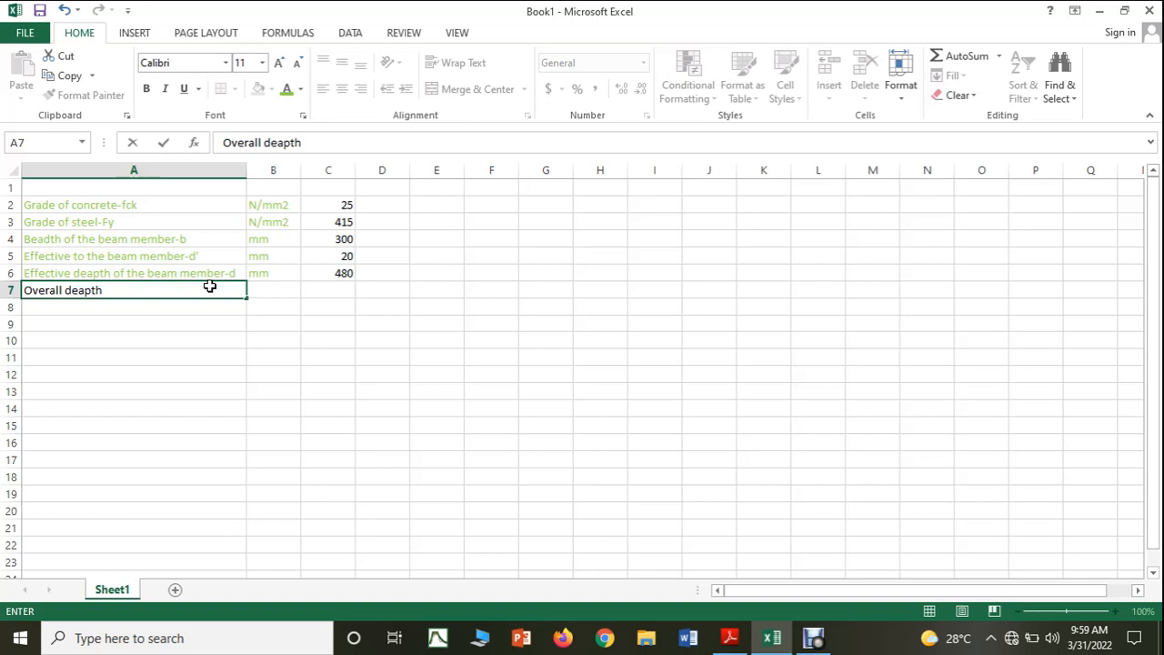
pyautogui.write('of the beam ')
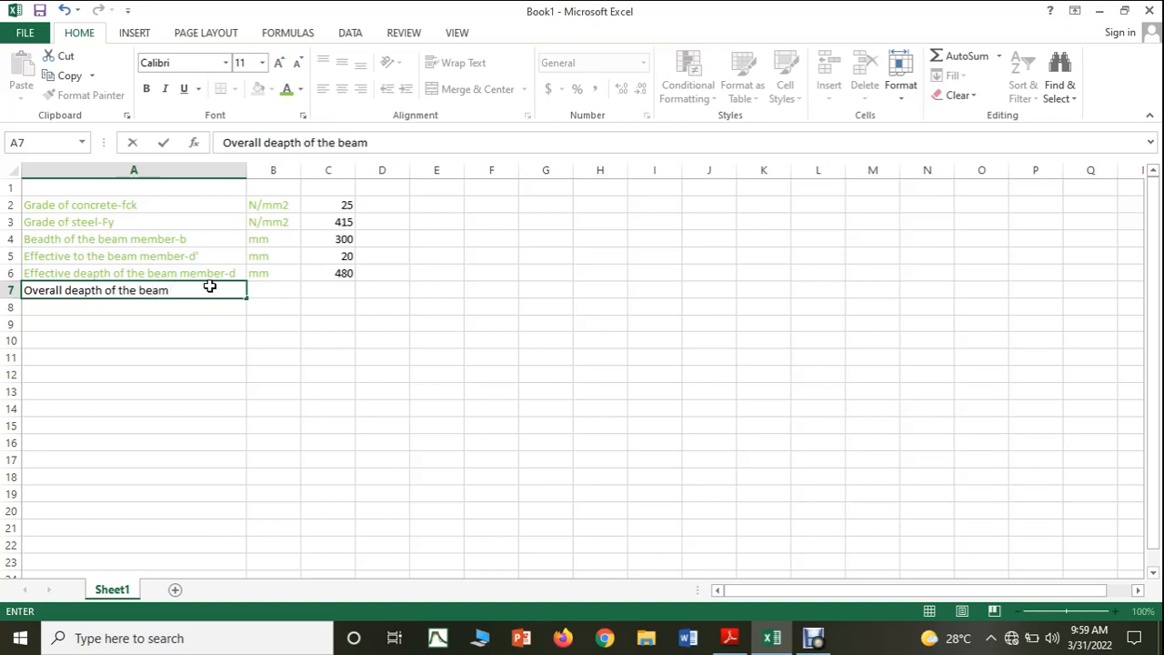
pyautogui.write('member-D')
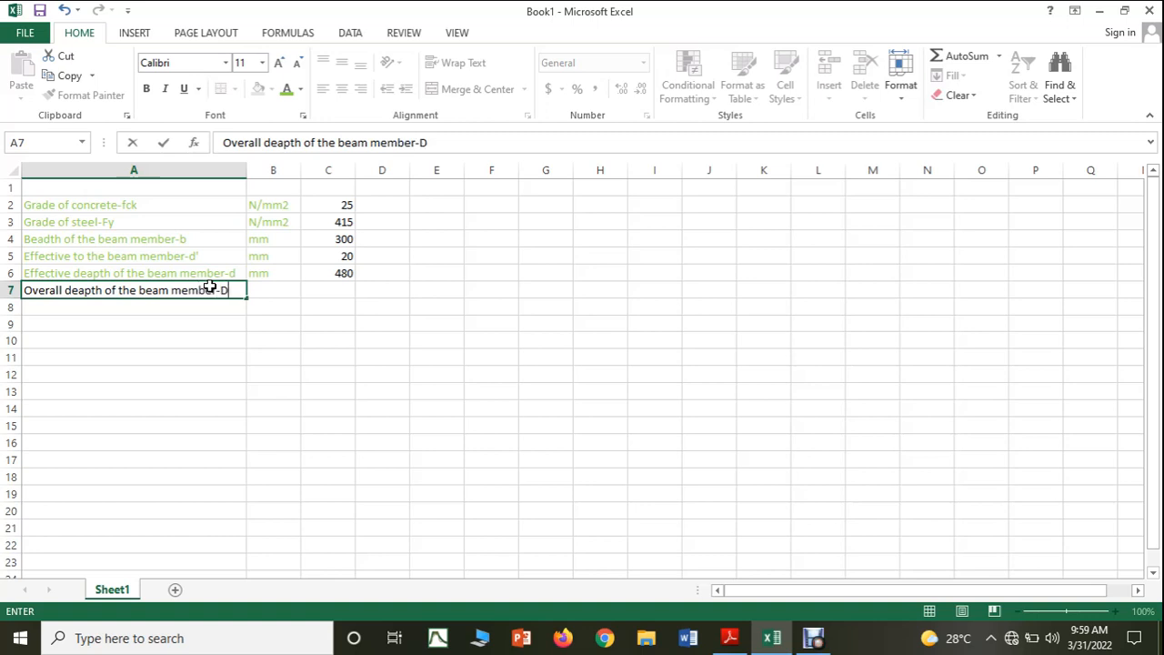
pyautogui.click(267, 292)
pyautogui.write('MM')
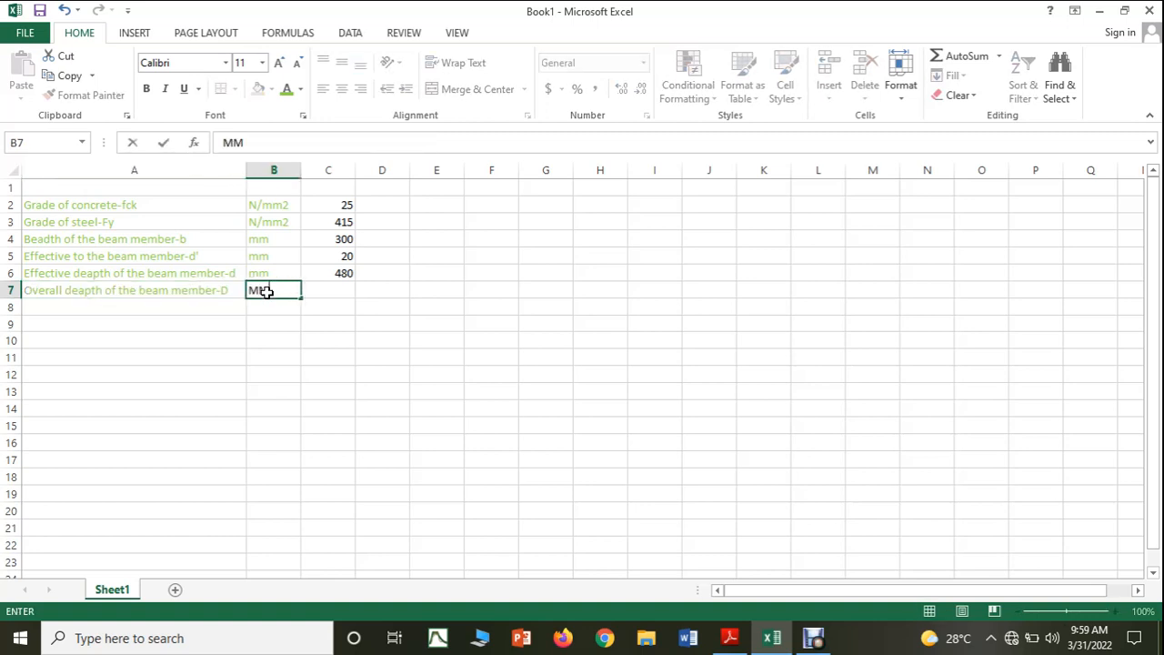
pyautogui.press('BackSpace')
pyautogui.press('BackSpace')
pyautogui.write('mm')
# Enter the formula =C6+C5 in C7 to calculate the overall depth from the effective depth and effective cover
pyautogui.click(335, 291)
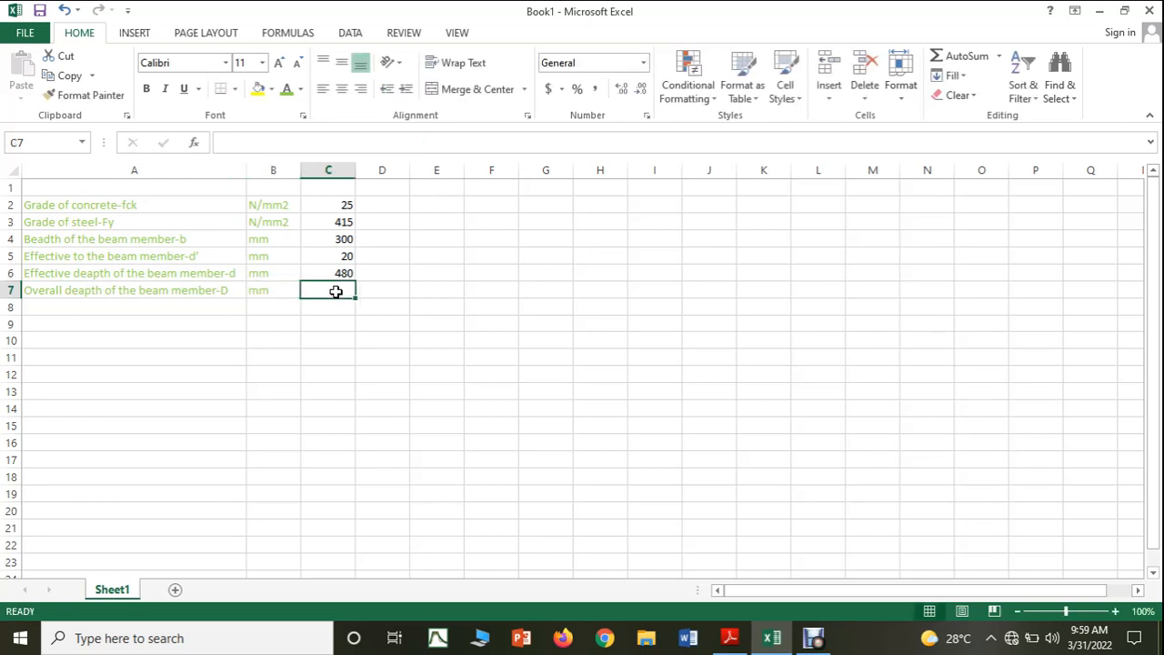
pyautogui.write('=')
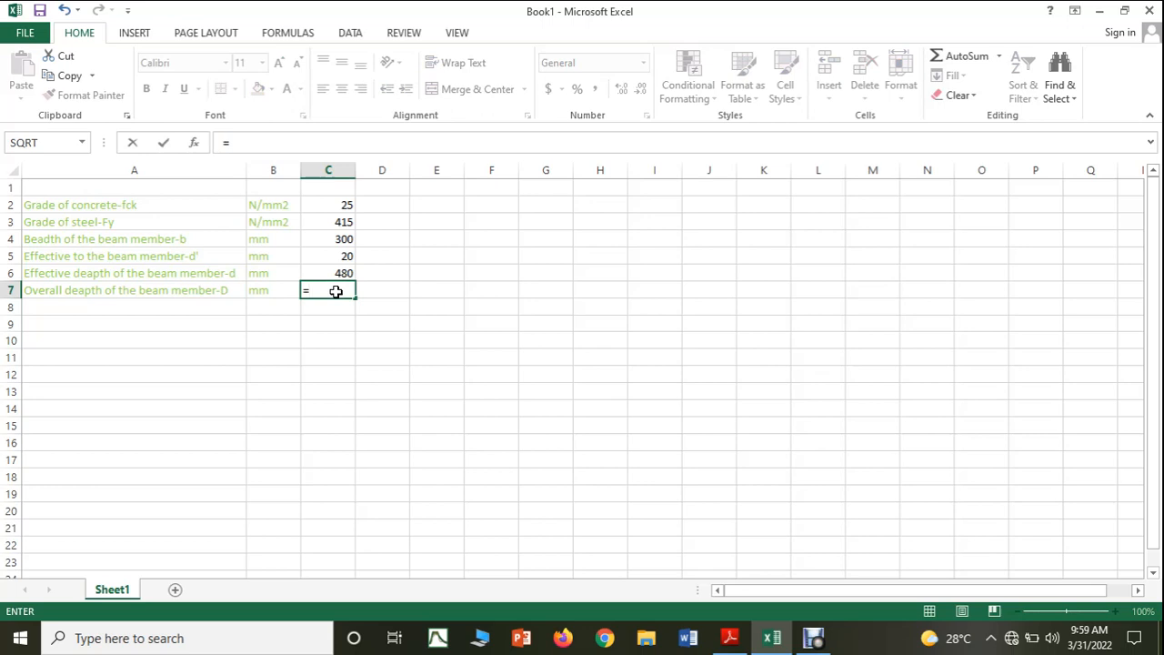
pyautogui.click(345, 271)
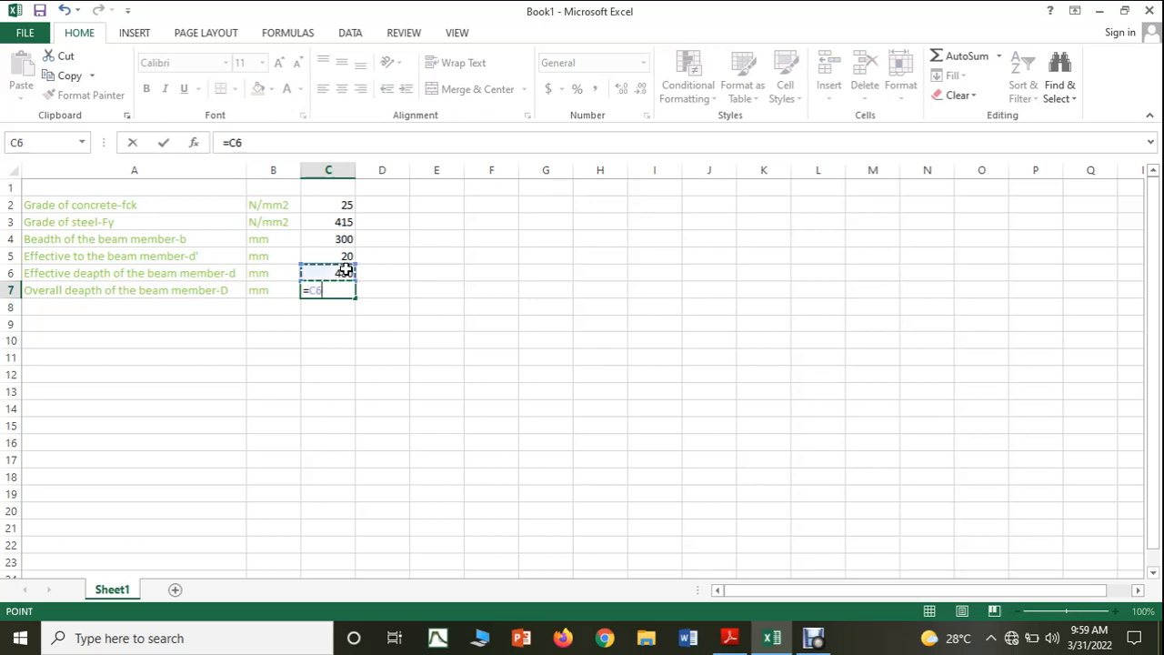
pyautogui.write('+')
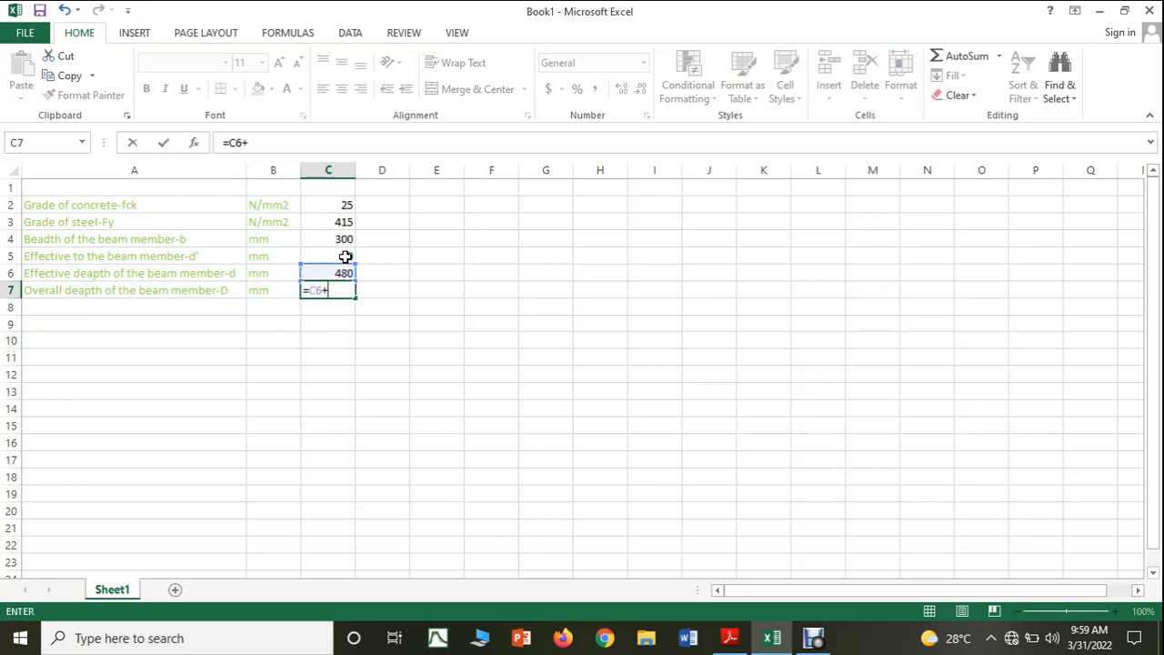
pyautogui.click(346, 257)
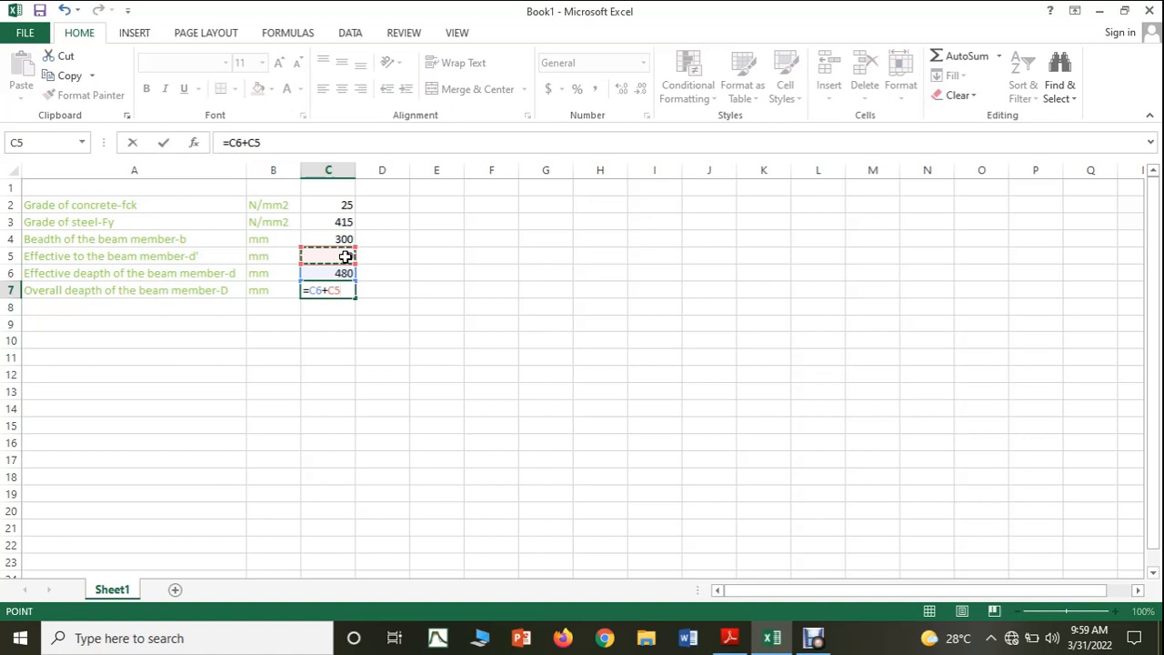
pyautogui.press('Return')
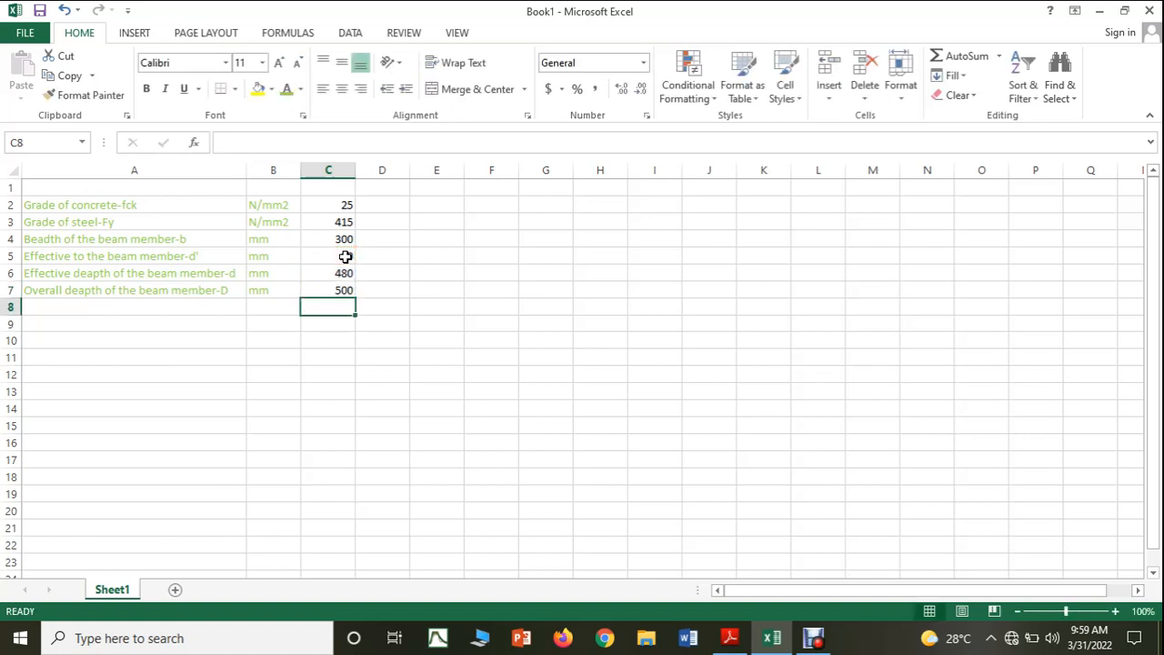
# Correct the label in A5 to read "Effective cover to the beam member-d'"
pyautogui.doubleClick(79, 261)
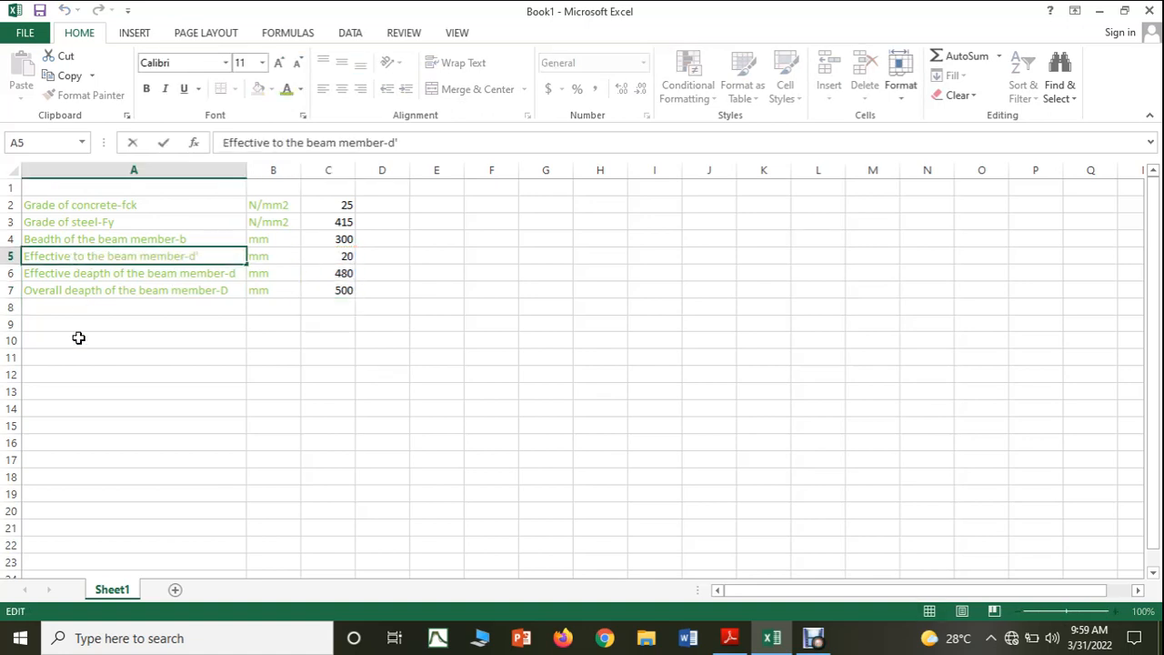
pyautogui.write('cover')
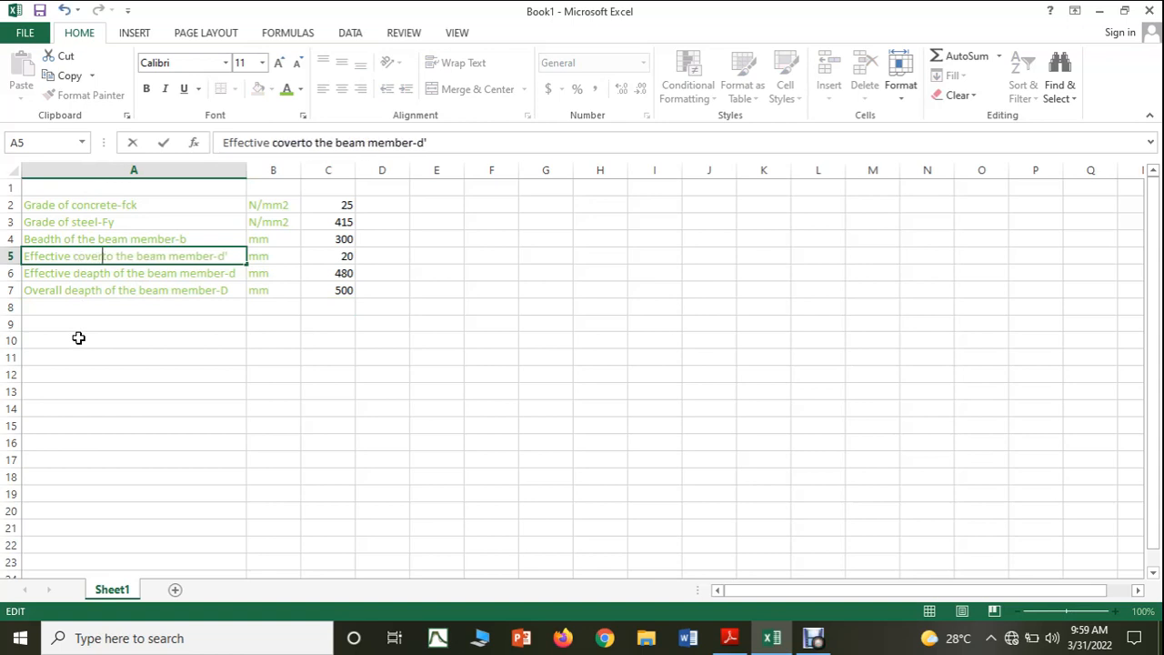
pyautogui.click(170, 443)
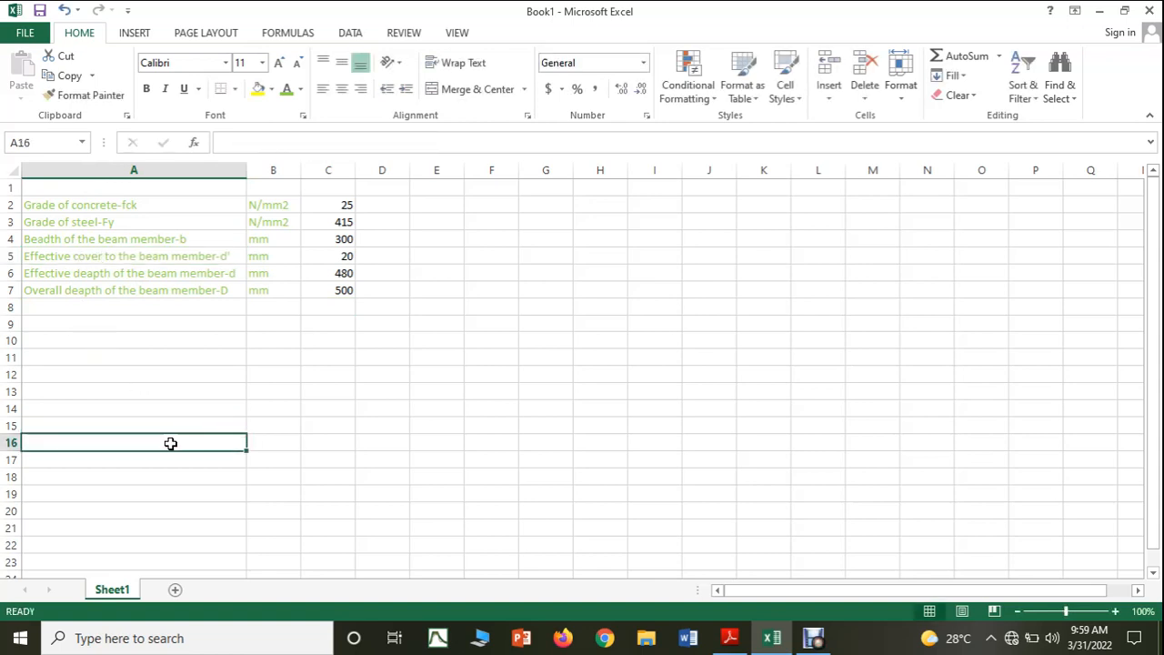
# Consult the handwritten notes in Adobe Reader for the next parameter and enter the label "Design bending moment-Mub" in A8 of the Excel sheet
pyautogui.click(729, 638)
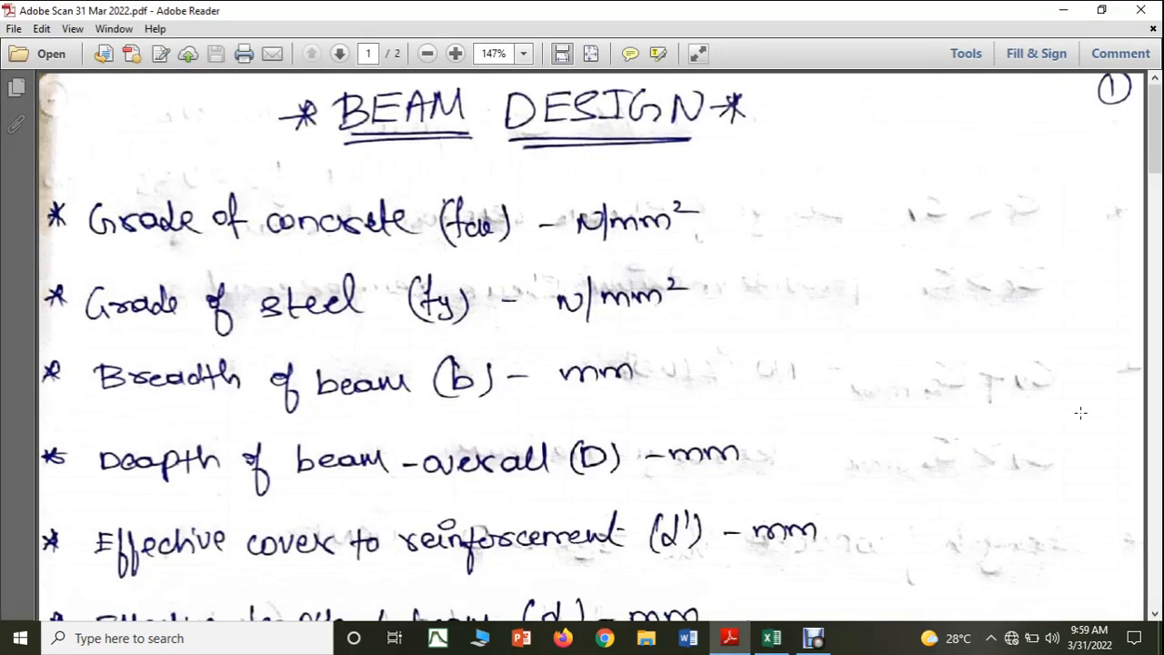
pyautogui.moveTo(1155, 159); pyautogui.dragTo(1159, 222)
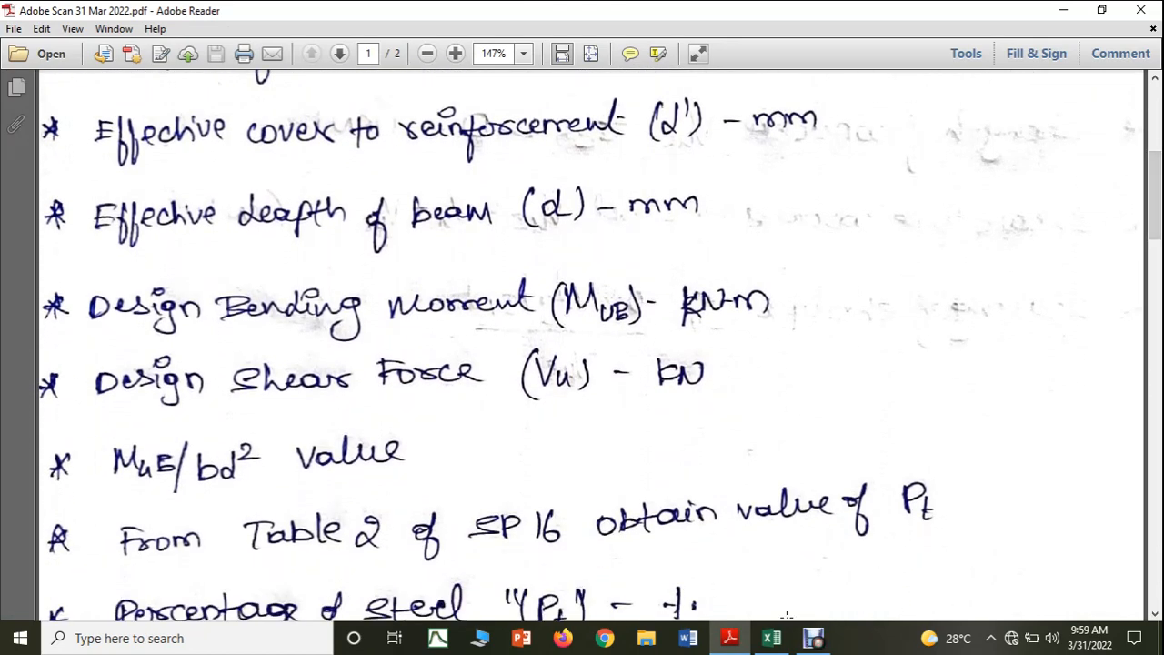
pyautogui.moveTo(778, 643)
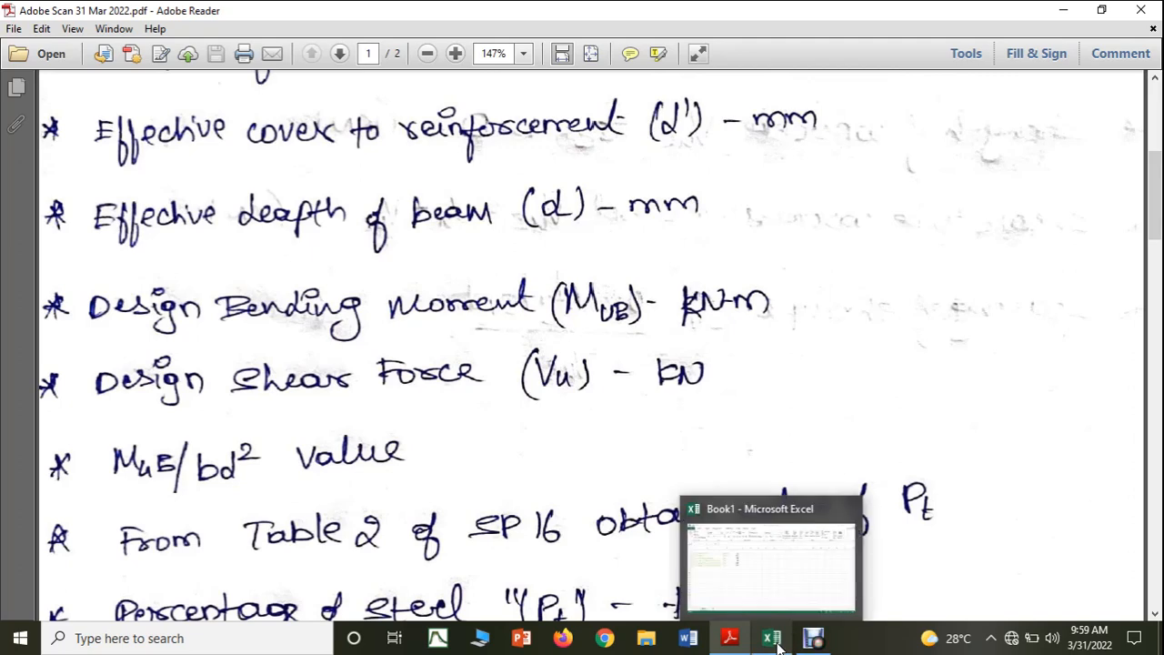
pyautogui.click(771, 640)
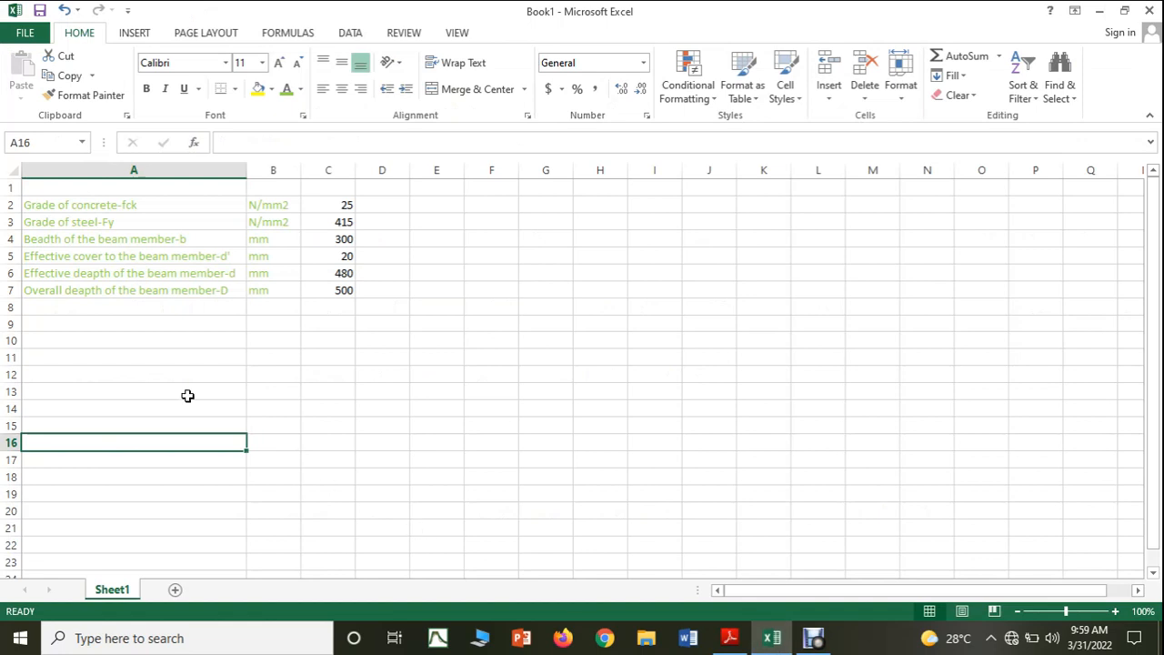
pyautogui.click(109, 311)
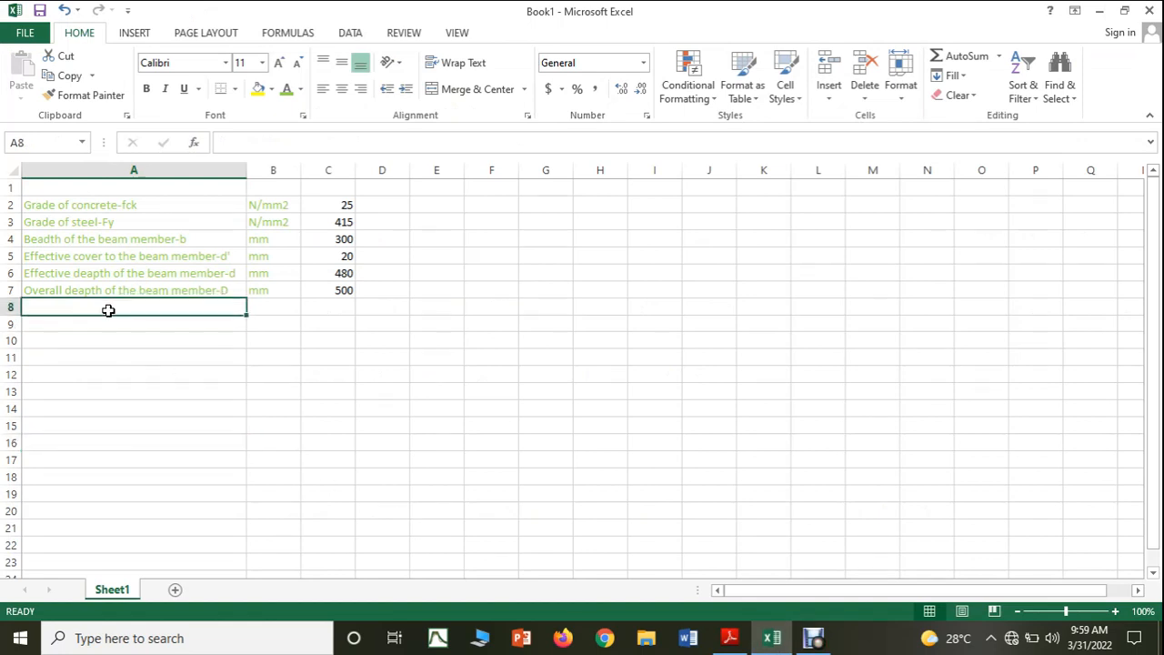
pyautogui.write('Des')
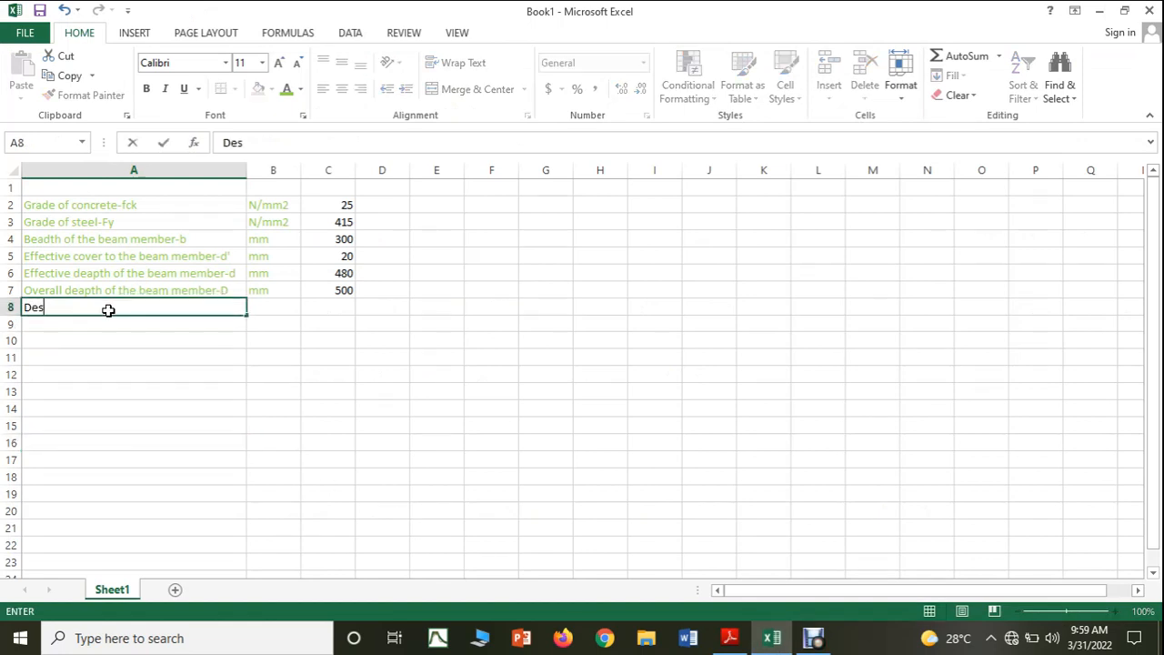
pyautogui.write('ign bendi')
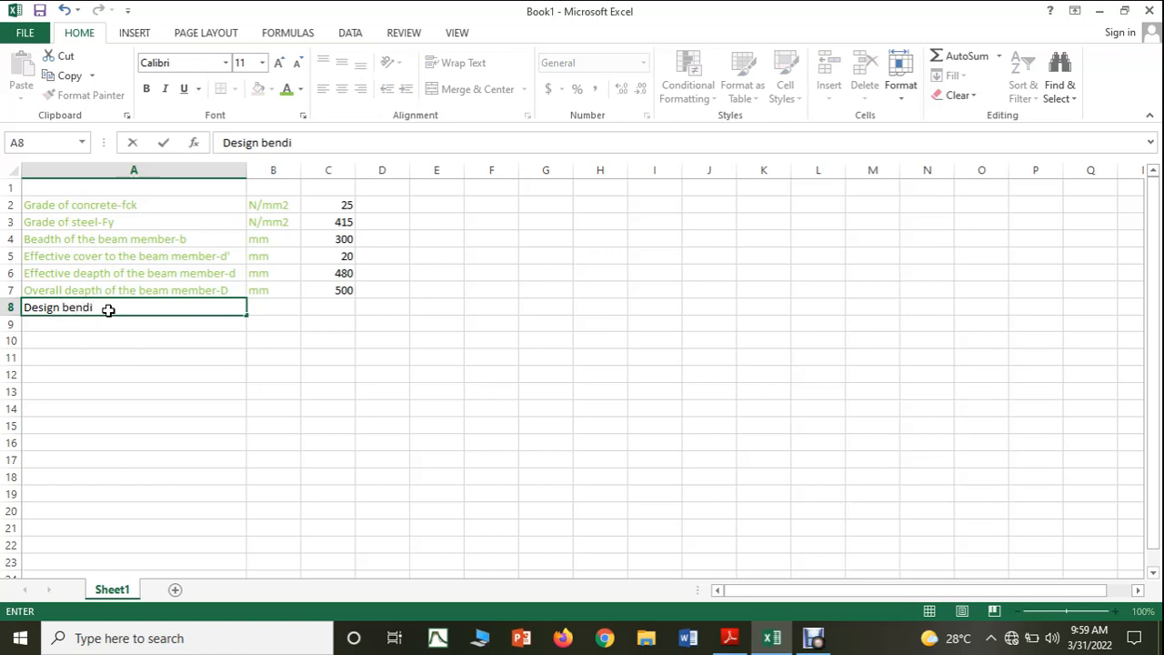
pyautogui.write('ng mo')
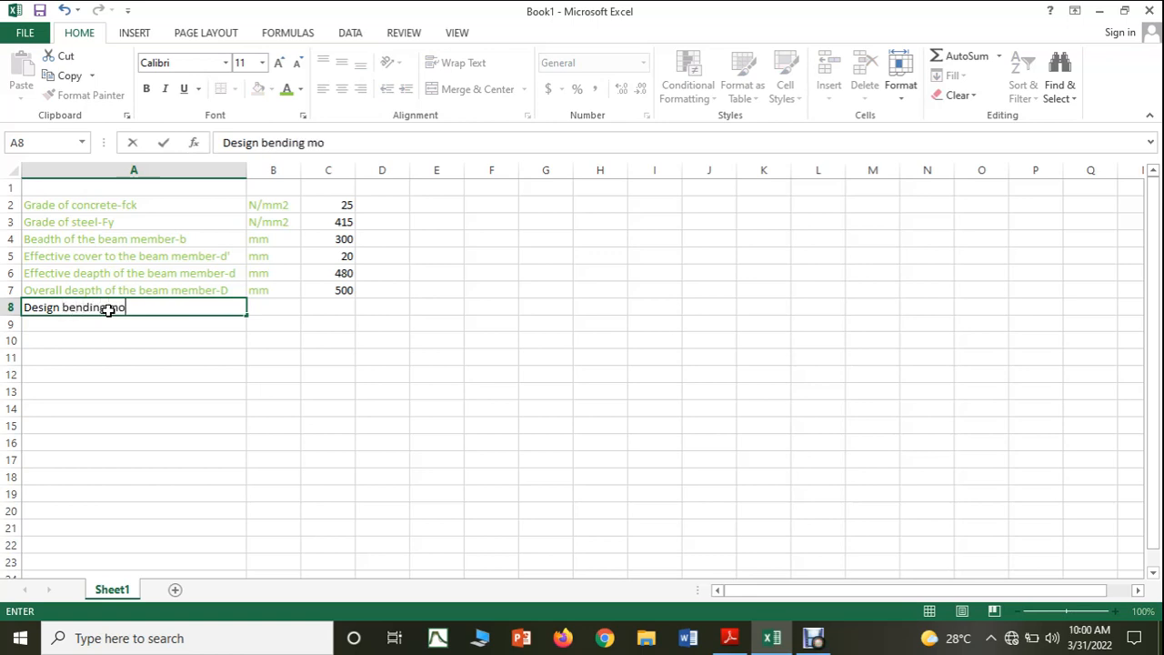
pyautogui.write('ment-Mub')
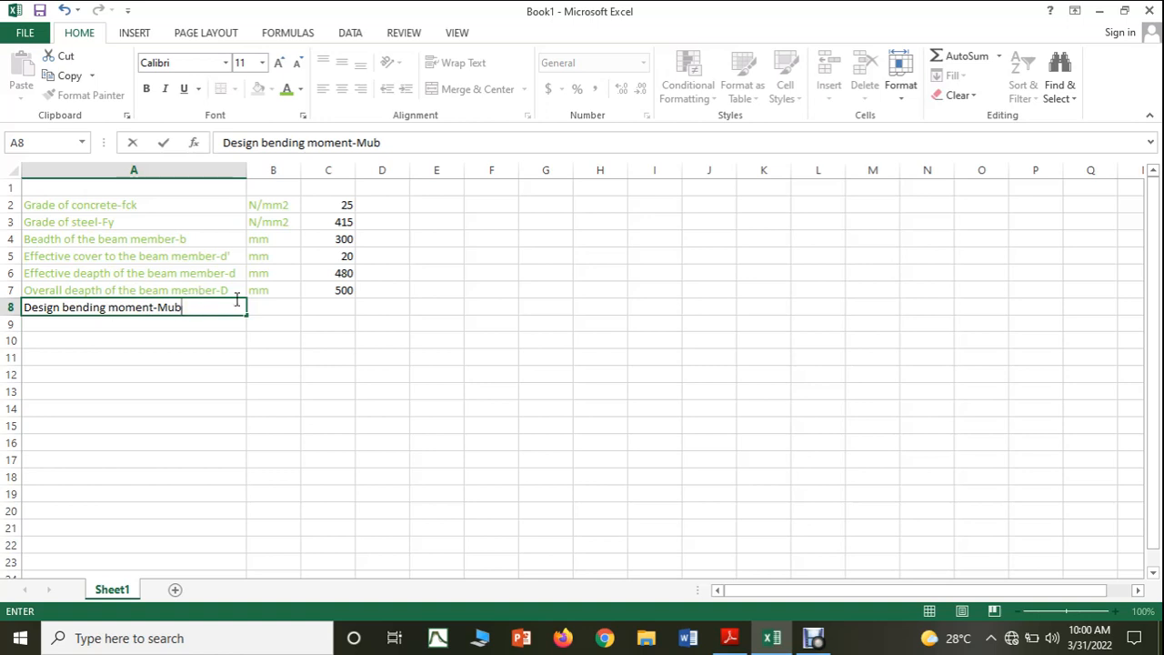
# Check the bending moment unit in the PDF notes, enter KN-m in B8 and the value 250 in C8
pyautogui.click(270, 307)
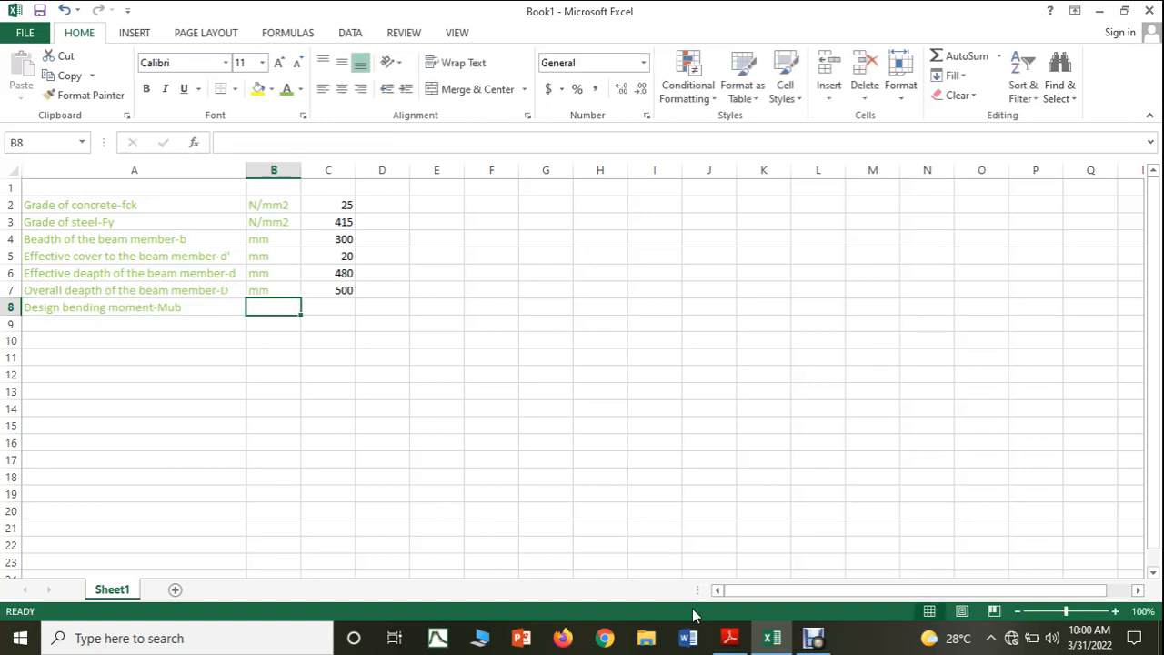
pyautogui.click(727, 646)
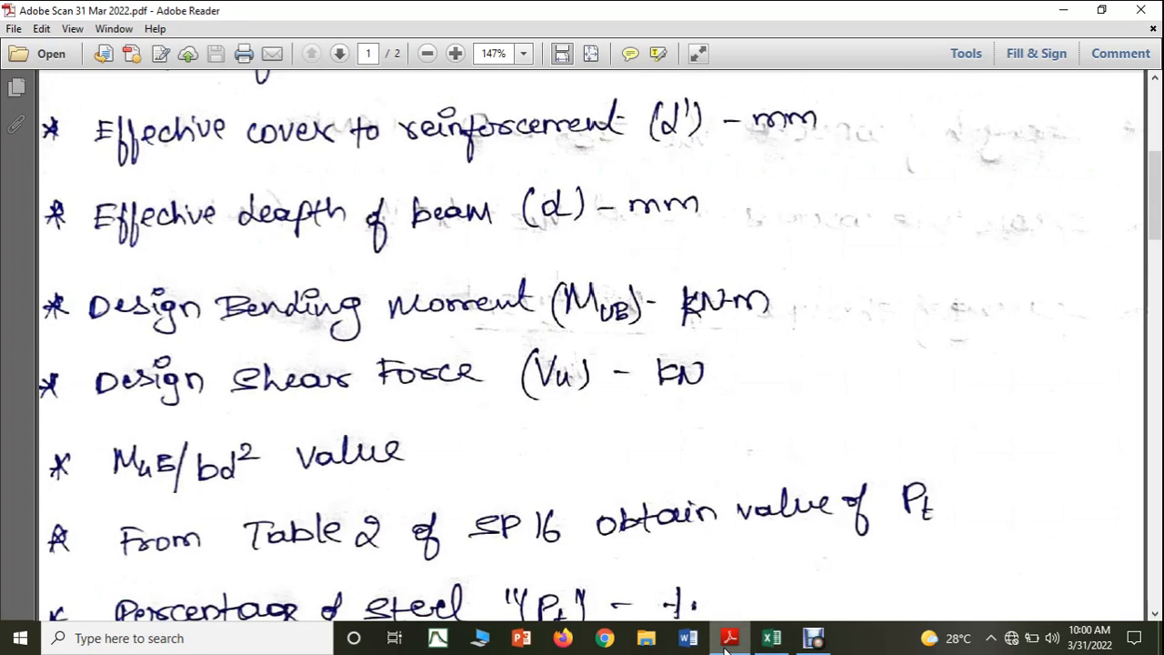
pyautogui.click(726, 649)
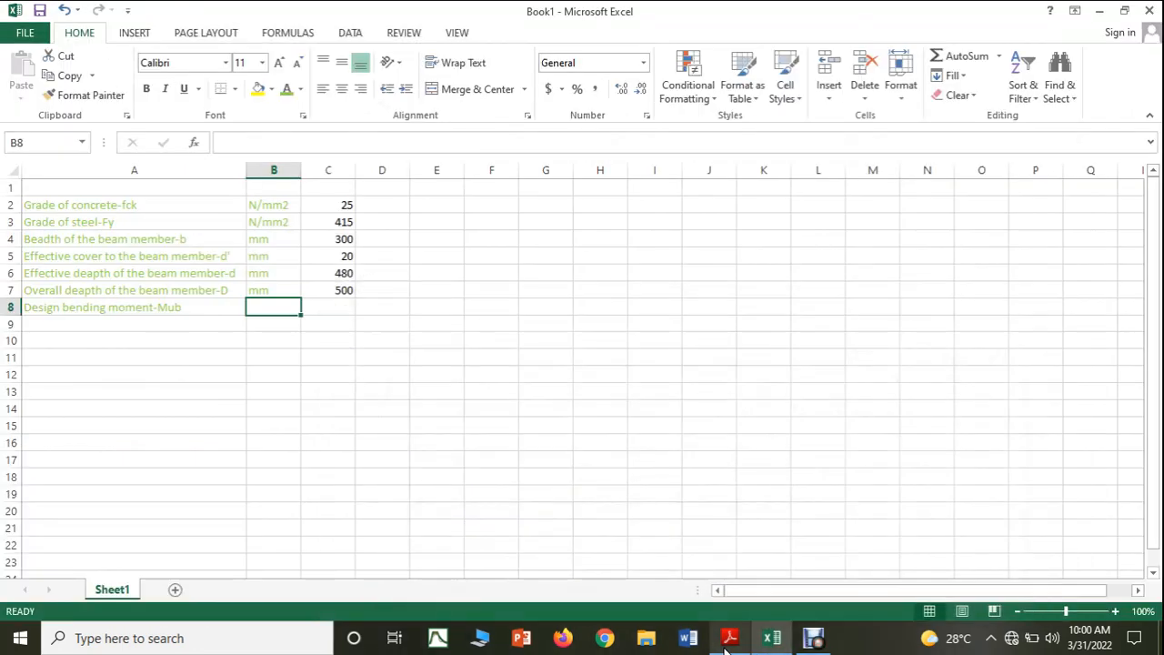
pyautogui.write('KN')
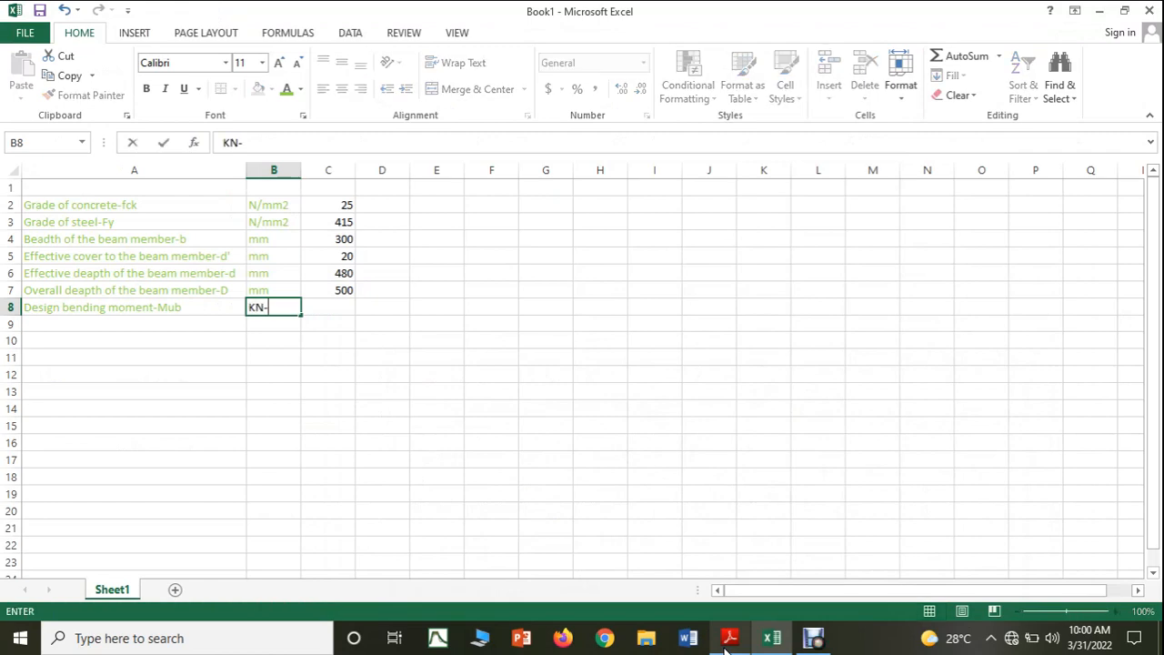
pyautogui.write('-m')
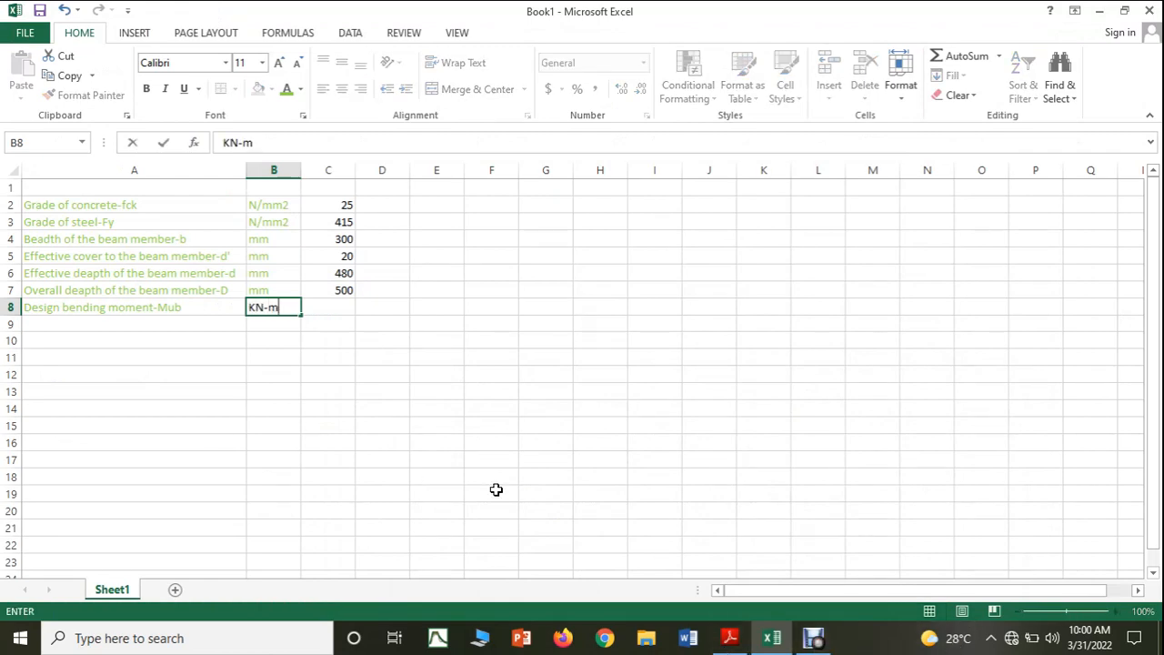
pyautogui.click(330, 307)
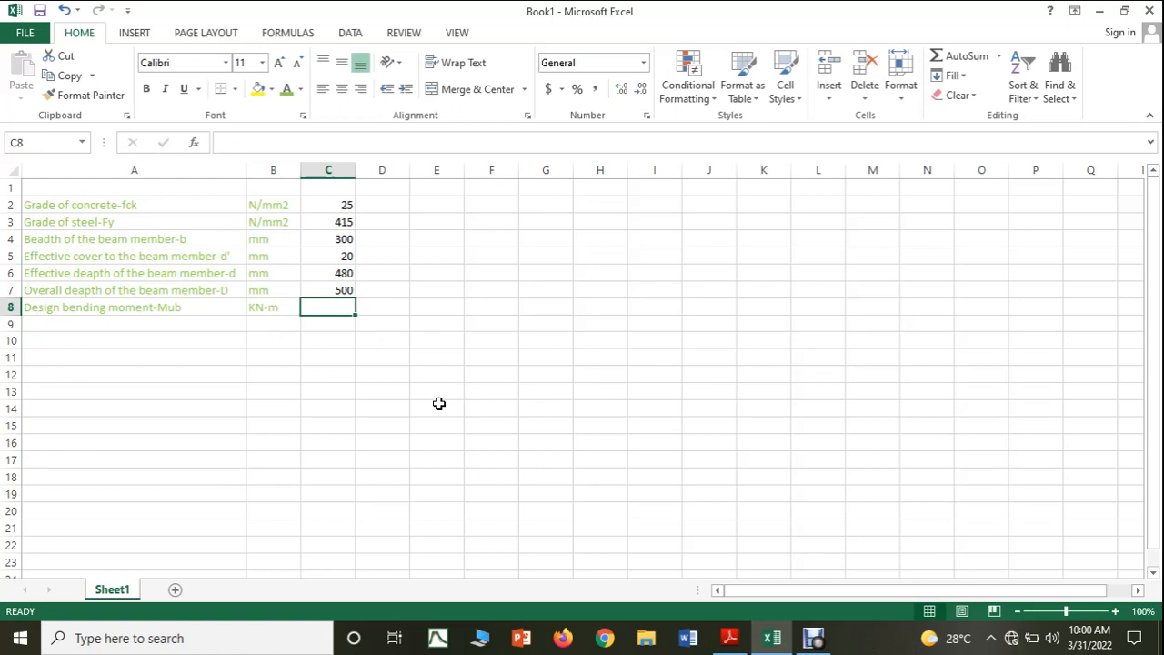
pyautogui.write('250')
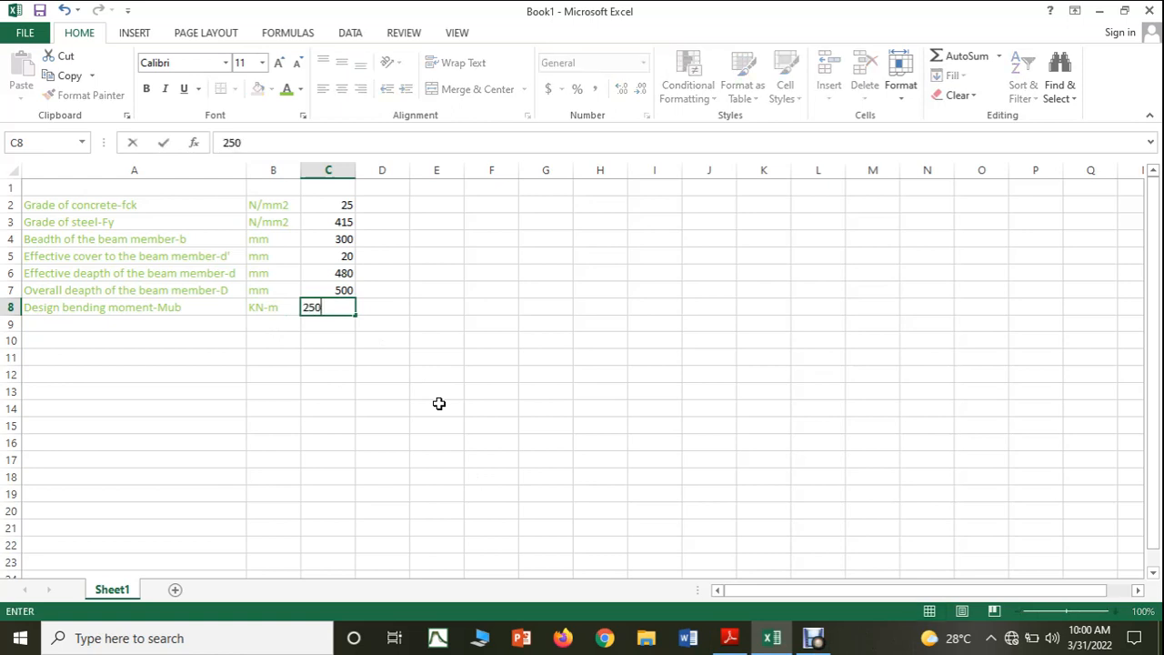
pyautogui.click(356, 404)
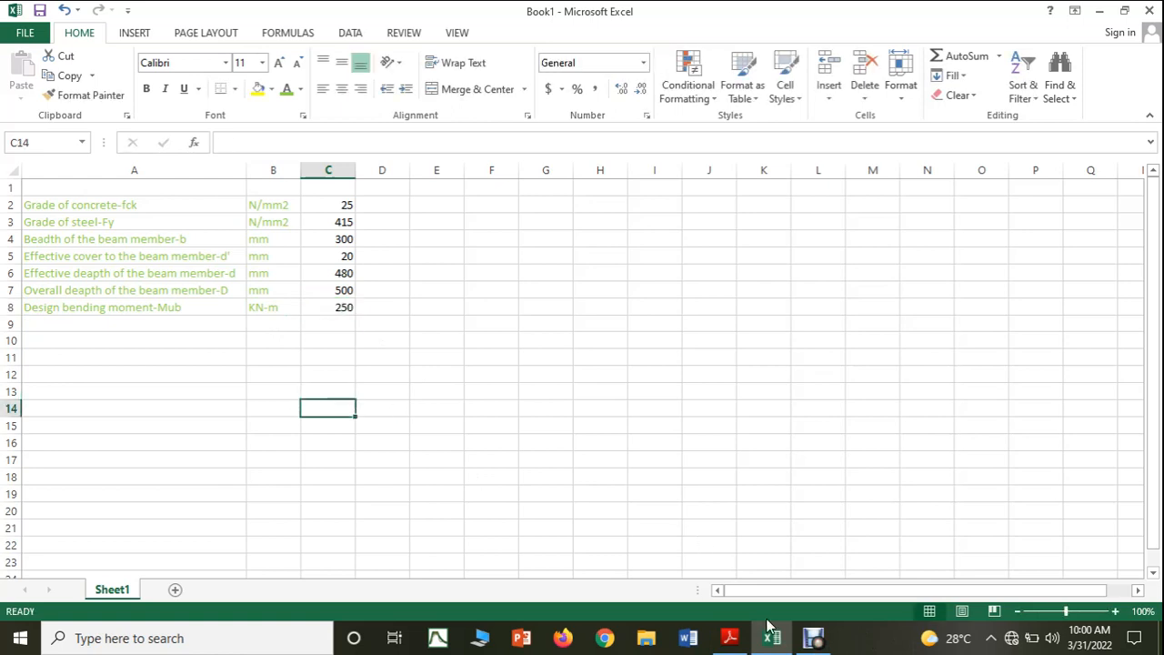
# Enter the label "Design shear force-Vu" in A9, checking its name and symbol against the PDF notes in Adobe Reader
pyautogui.click(728, 639)
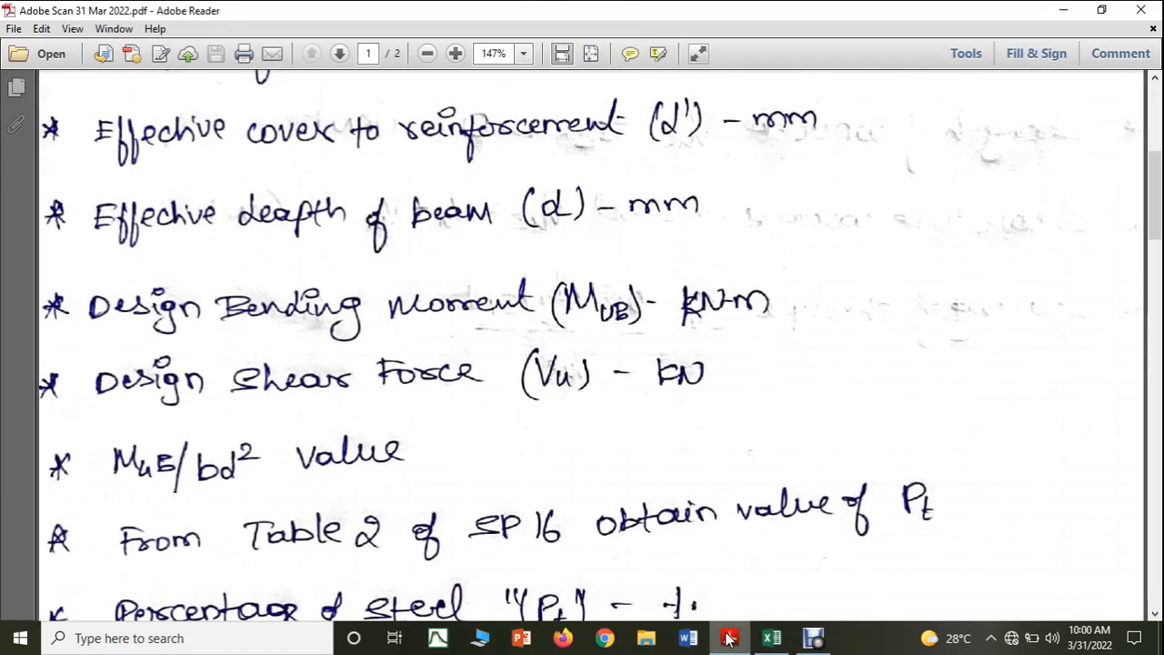
pyautogui.click(771, 637)
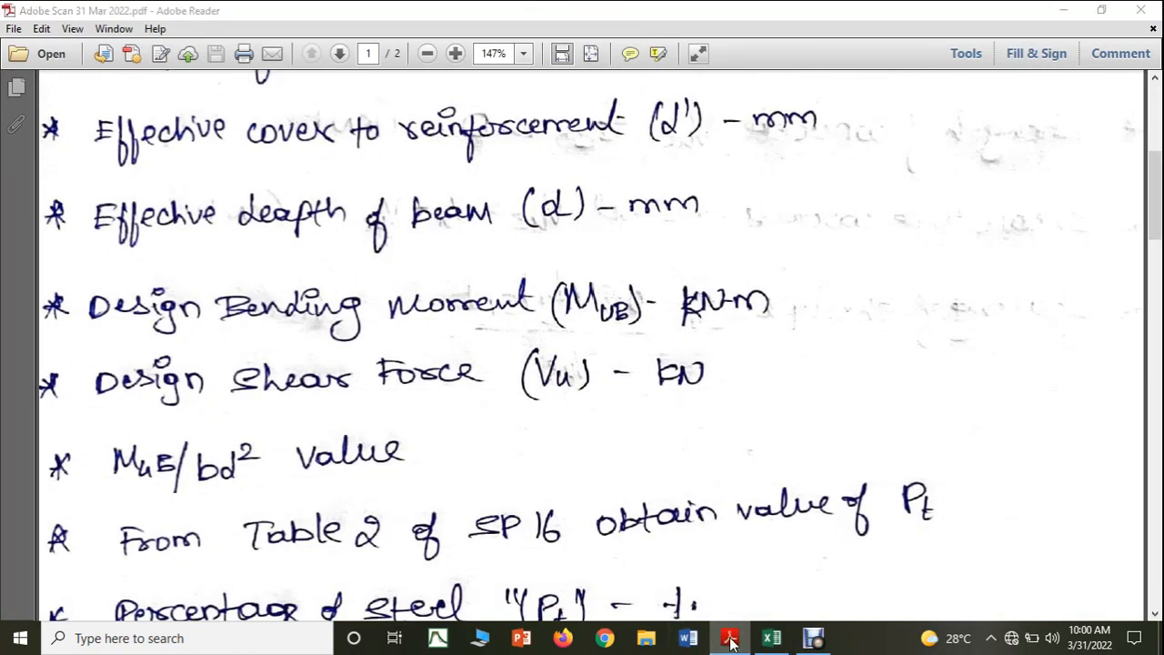
pyautogui.click(158, 323)
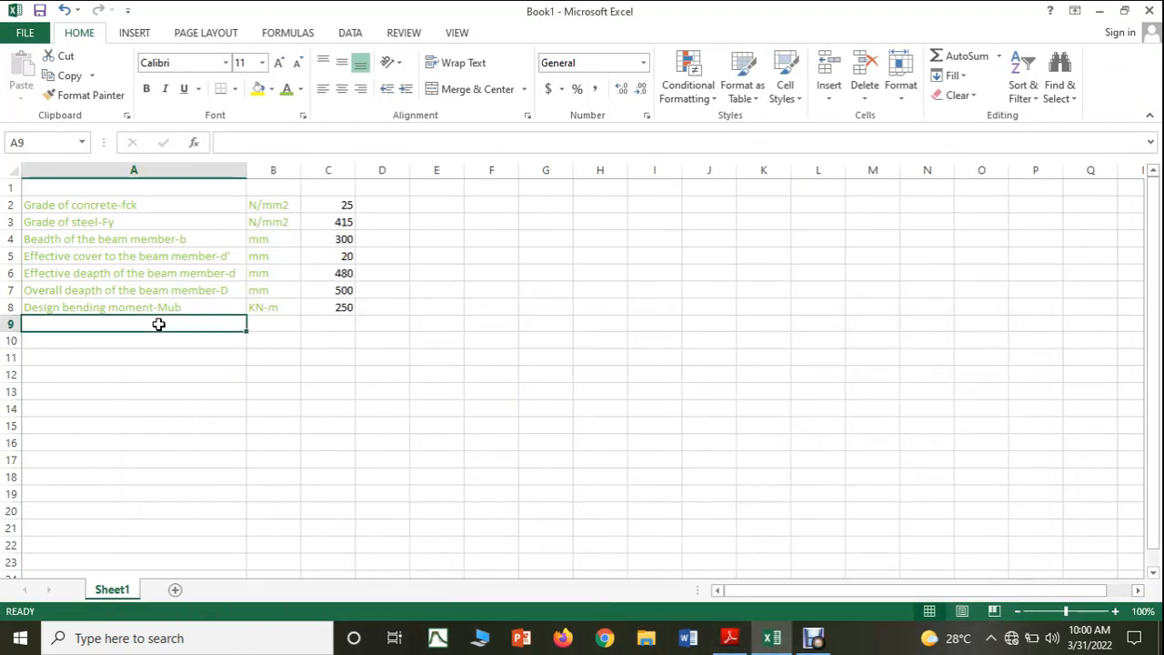
pyautogui.write('Design bending moment-Mub')
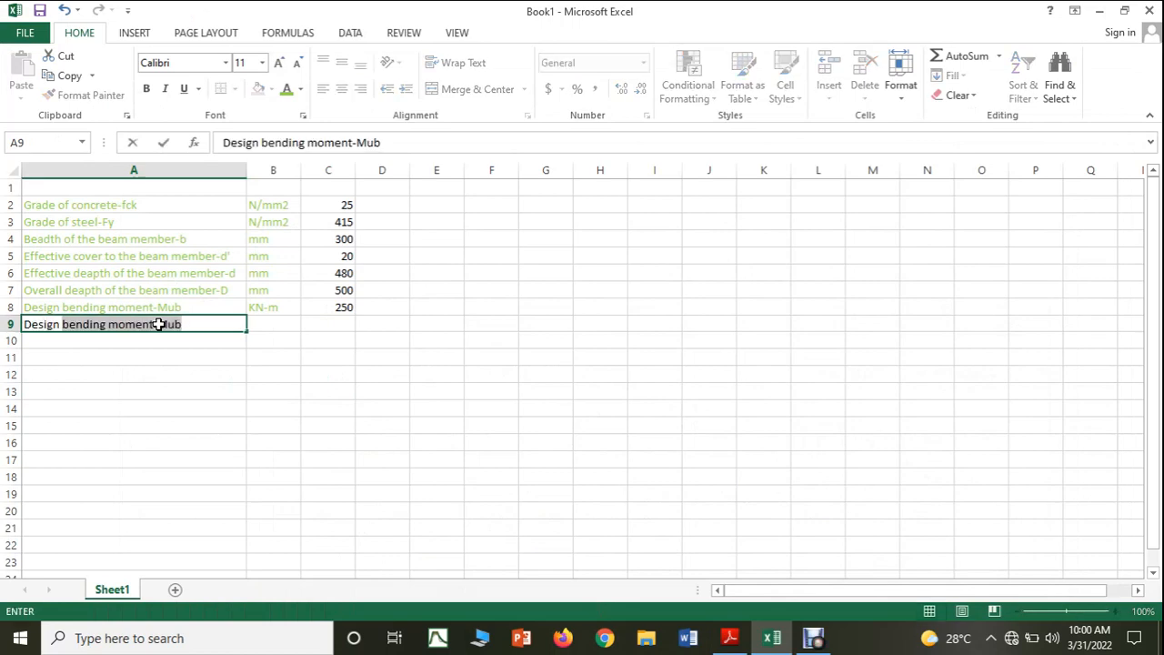
pyautogui.write('shear ')
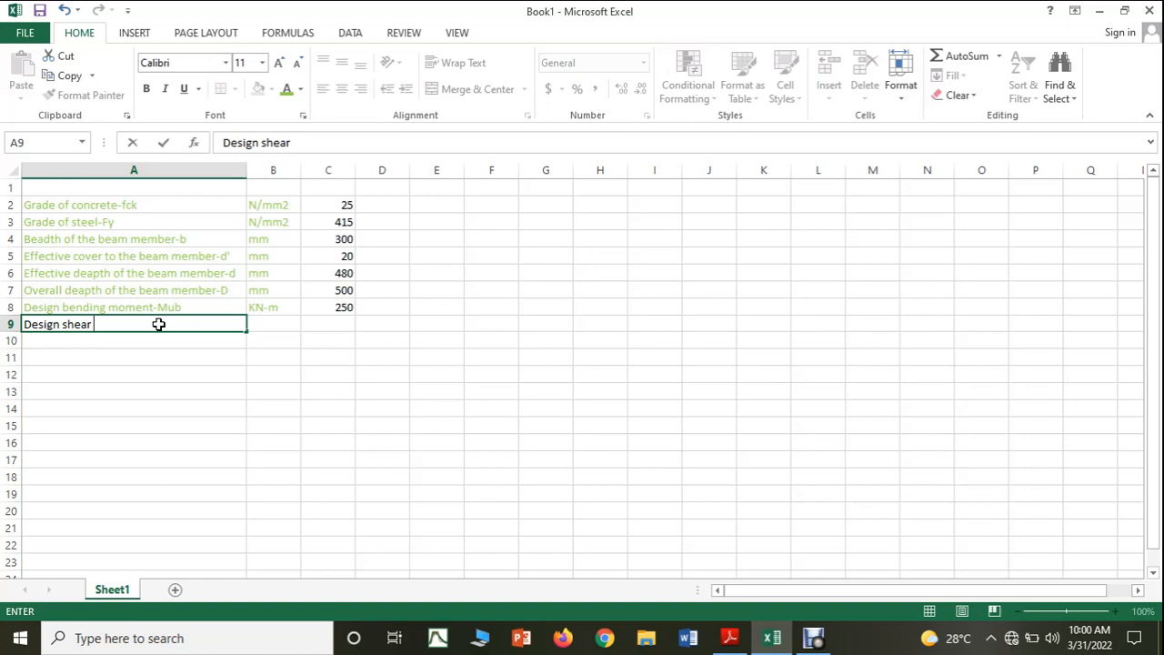
pyautogui.write('force')
pyautogui.click(729, 636)
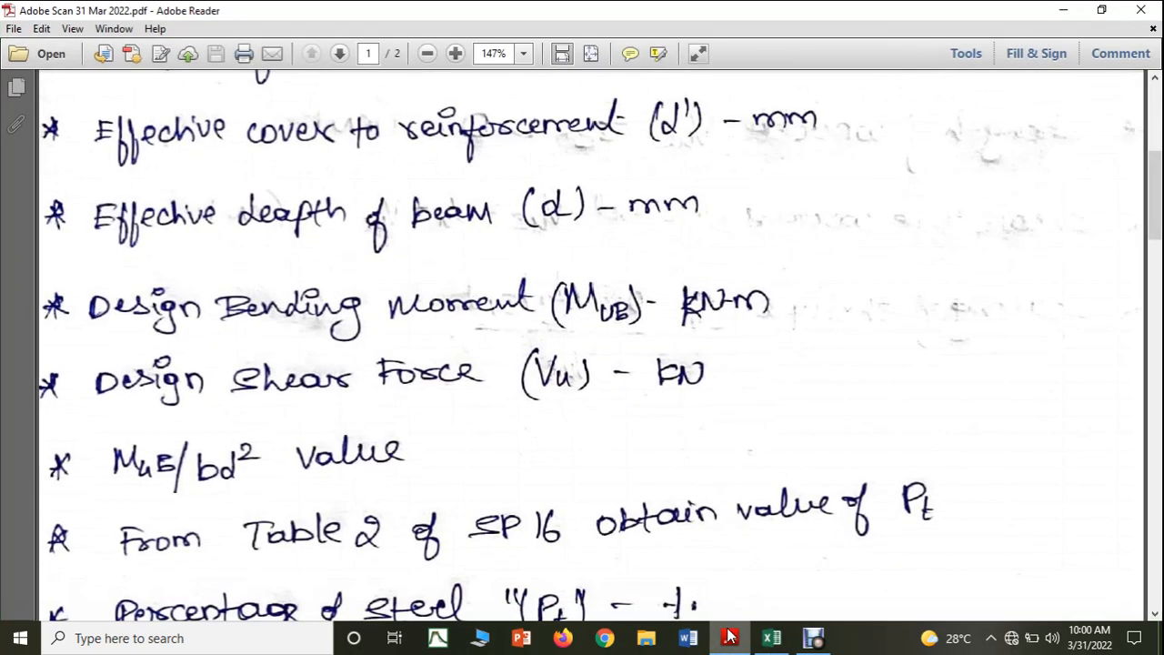
pyautogui.click(729, 636)
pyautogui.write('-Vu')
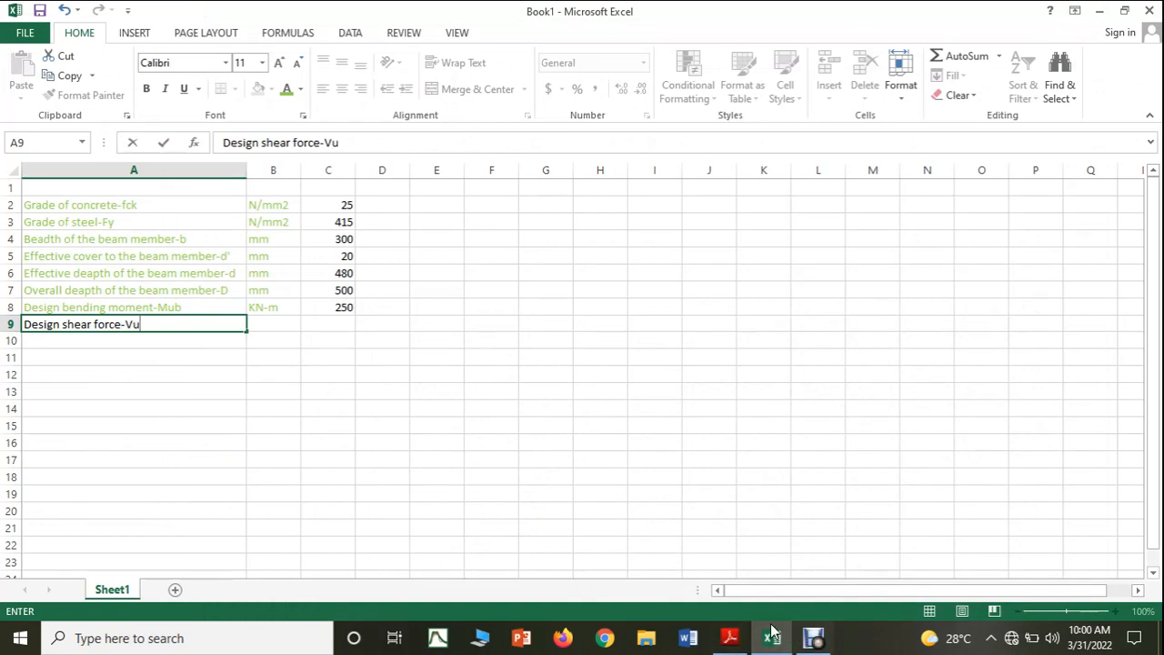
# Enter the unit KN-m in B9 for the design shear force
pyautogui.click(265, 325)
pyautogui.write('KN-m')
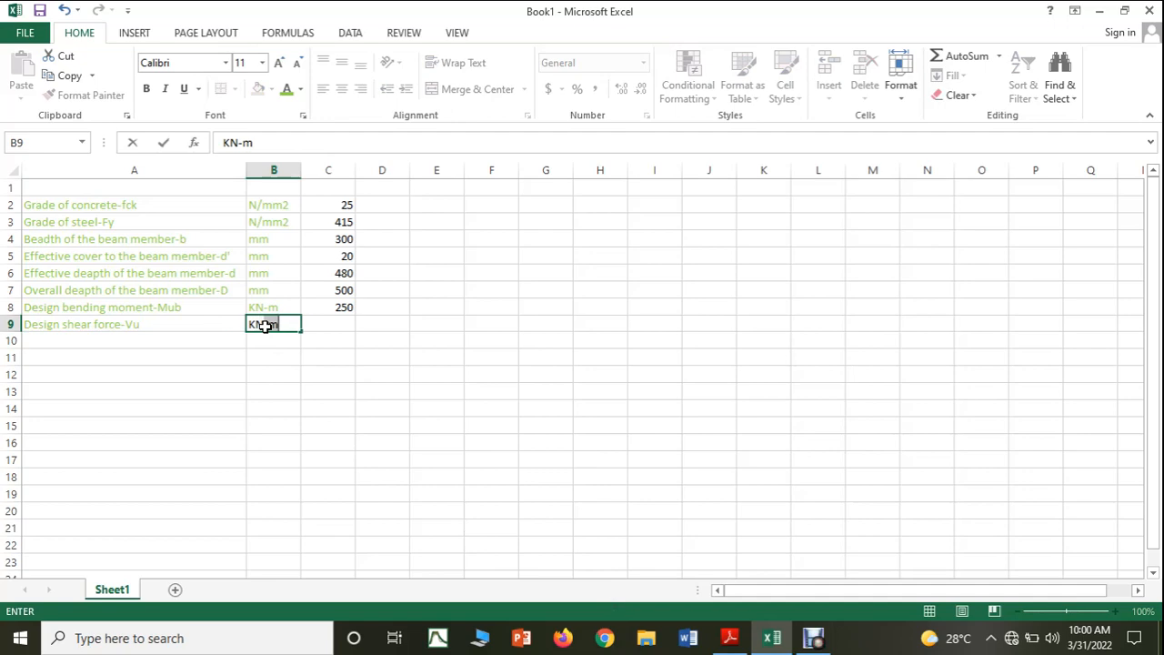
pyautogui.press('Tab')
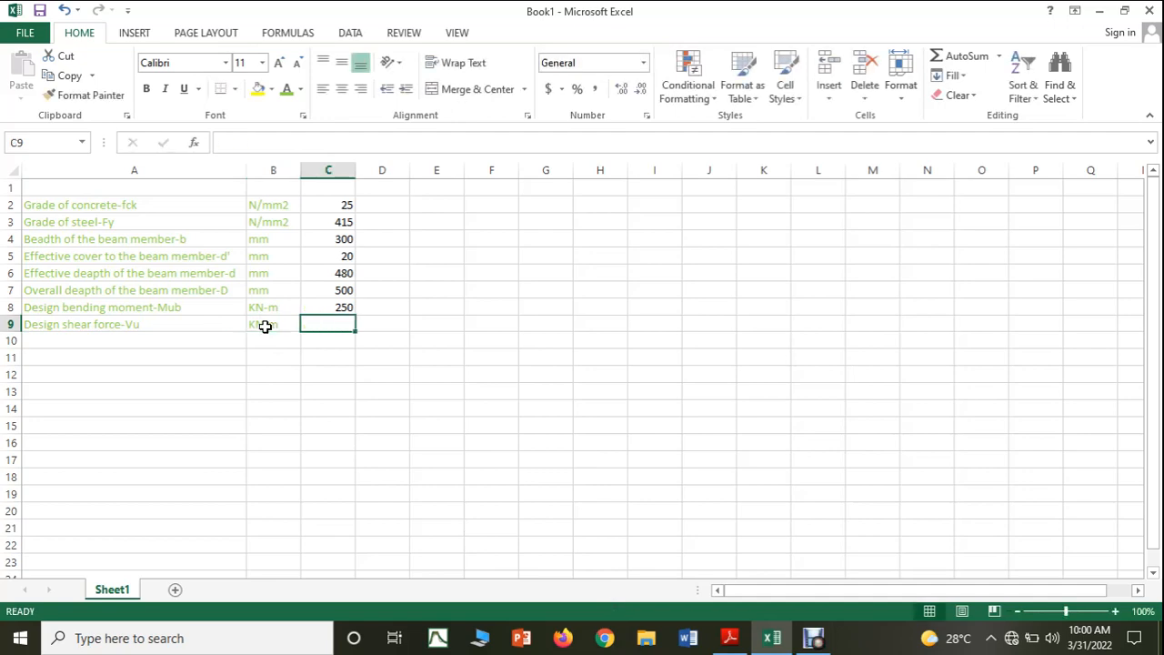
# Correct the design shear force unit in B9 to KN and enter the value 80 in C9
pyautogui.doubleClick(293, 323)
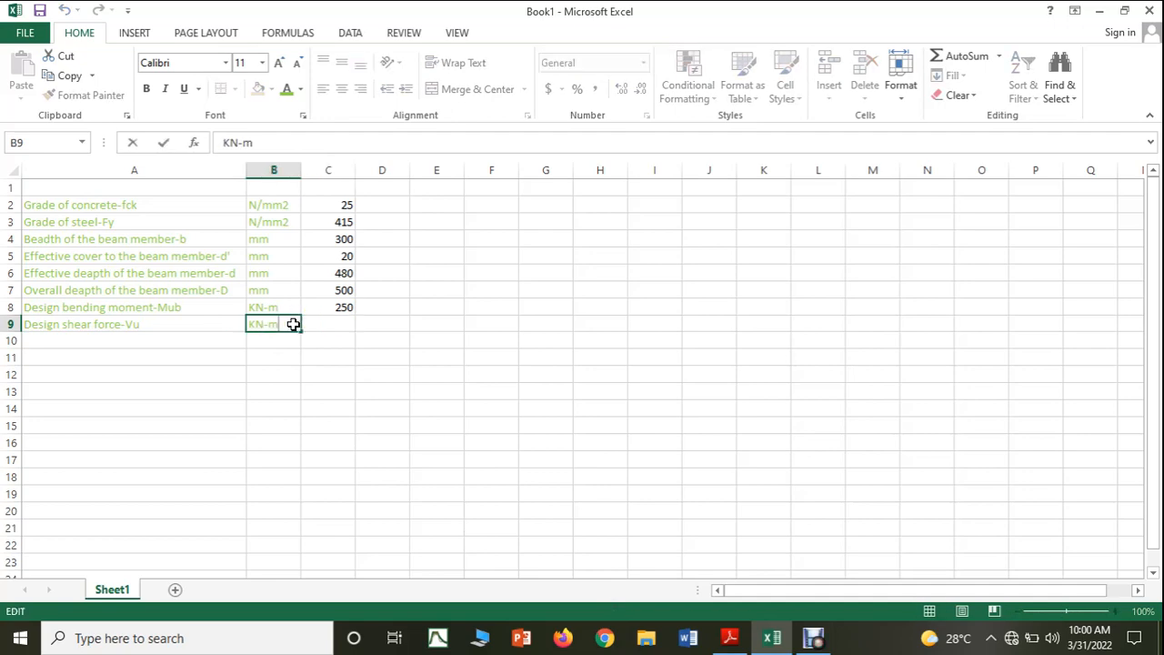
pyautogui.press('BackSpace')
pyautogui.press('BackSpace')
pyautogui.click(328, 322)
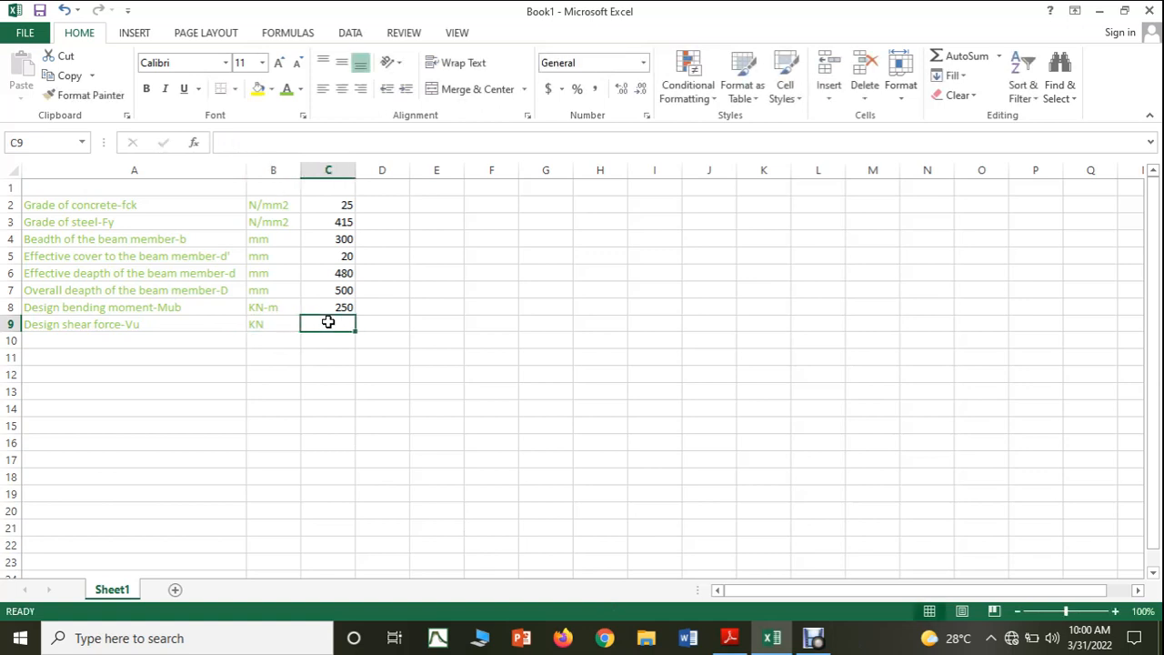
pyautogui.write('80')
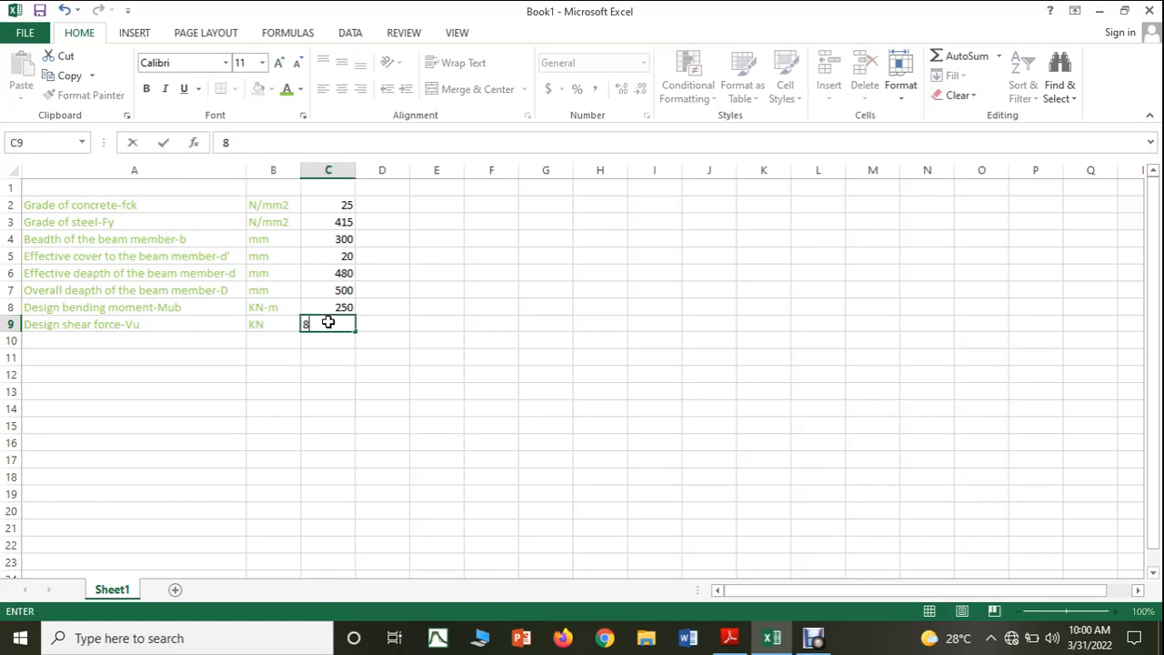
pyautogui.click(270, 383)
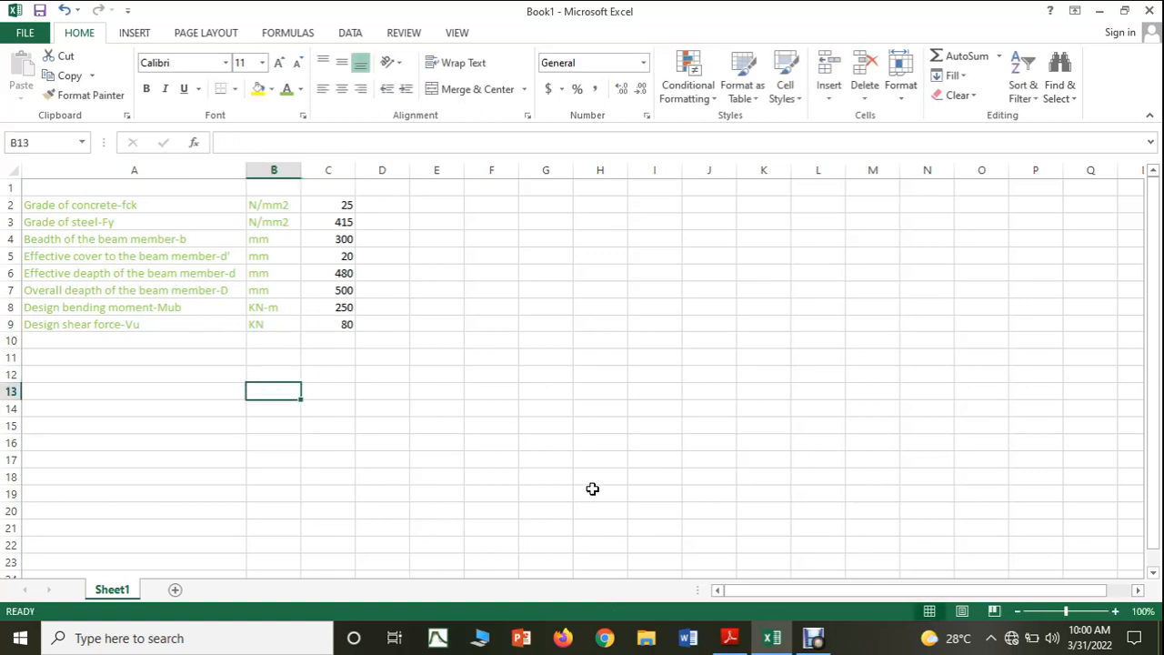
# Consult the PDF notes in Adobe Reader for the next parameter and enter the label "Value of Mub/bd*d" in A10 of the Excel sheet
pyautogui.click(731, 639)
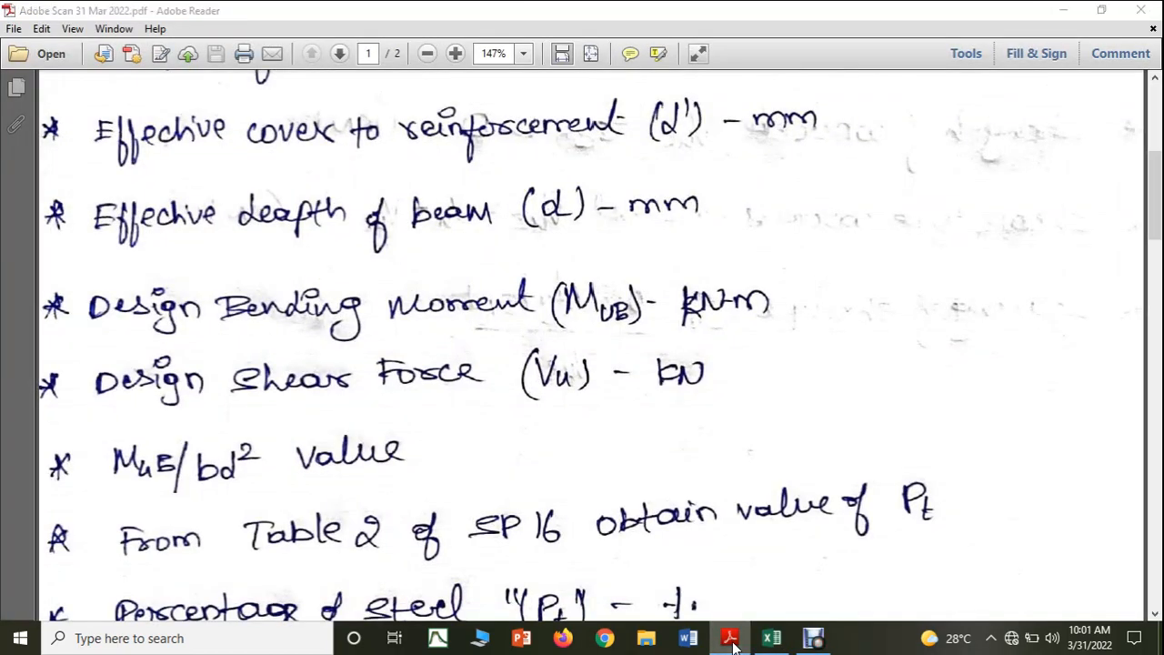
pyautogui.click(731, 640)
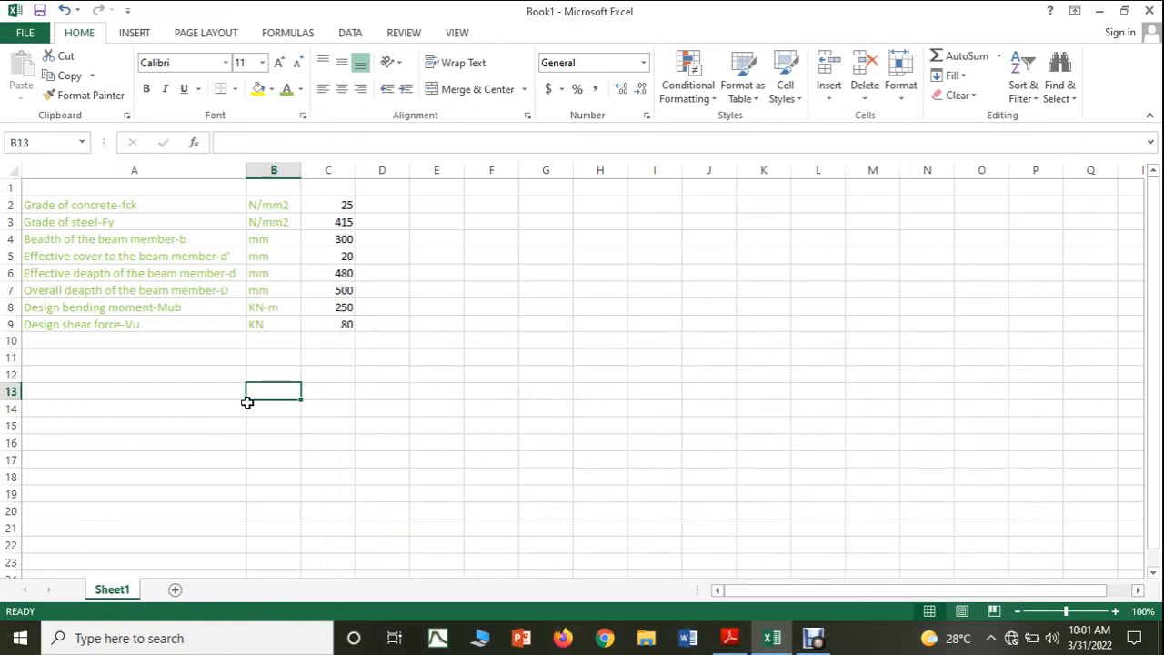
pyautogui.click(119, 339)
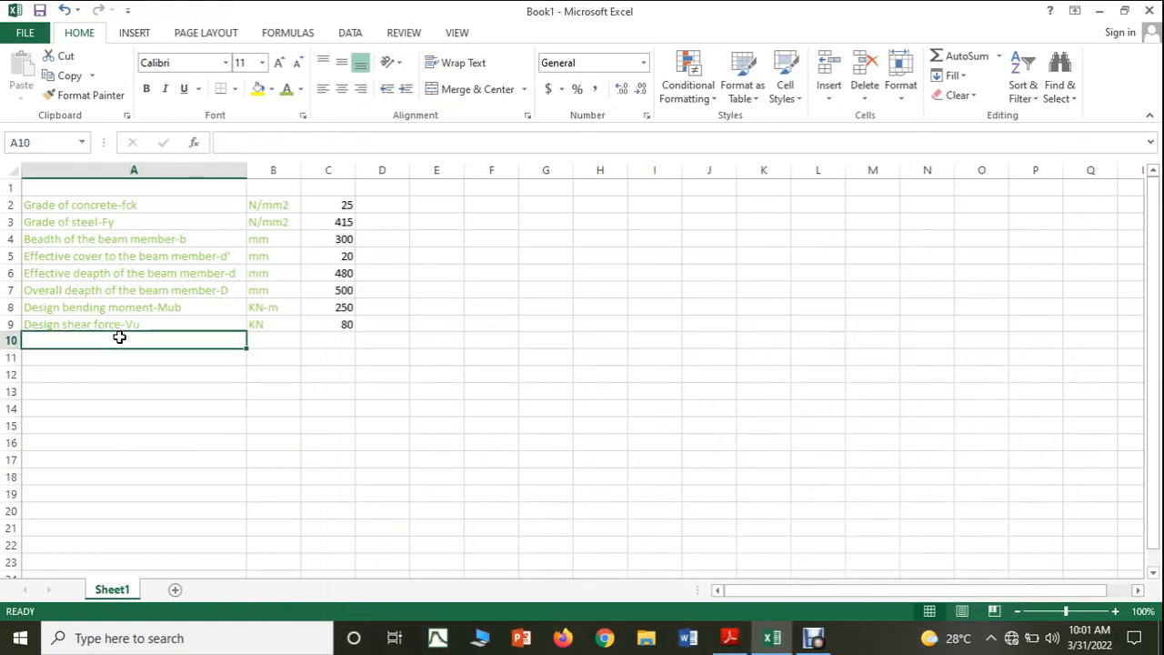
pyautogui.write('Val')
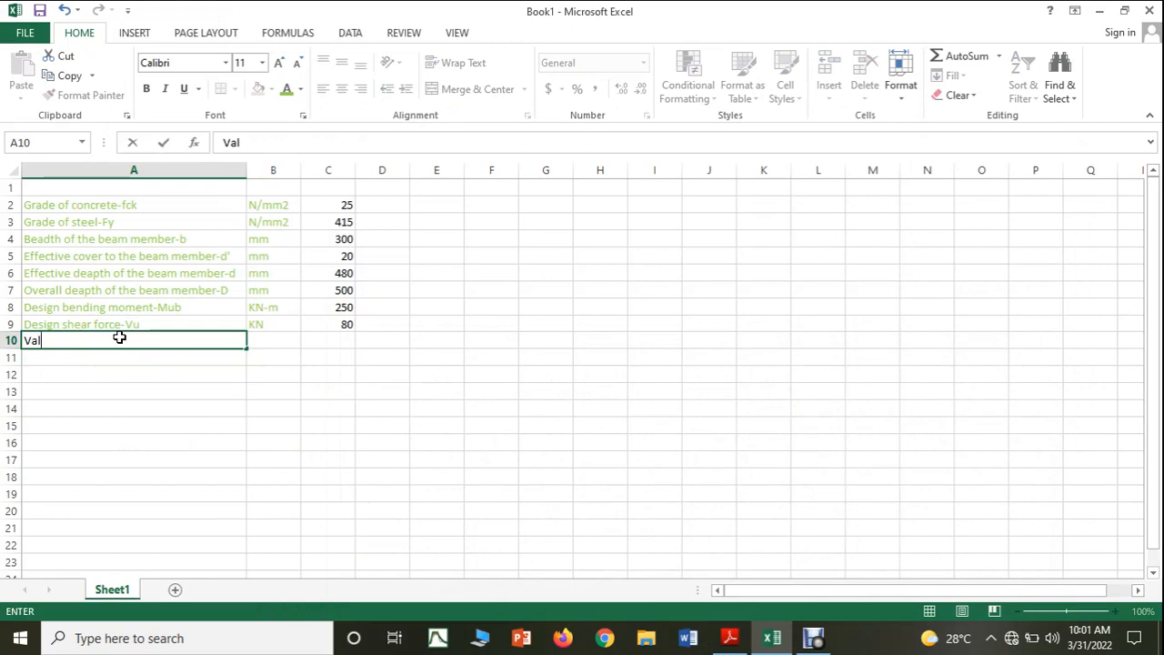
pyautogui.write('ue of Mu')
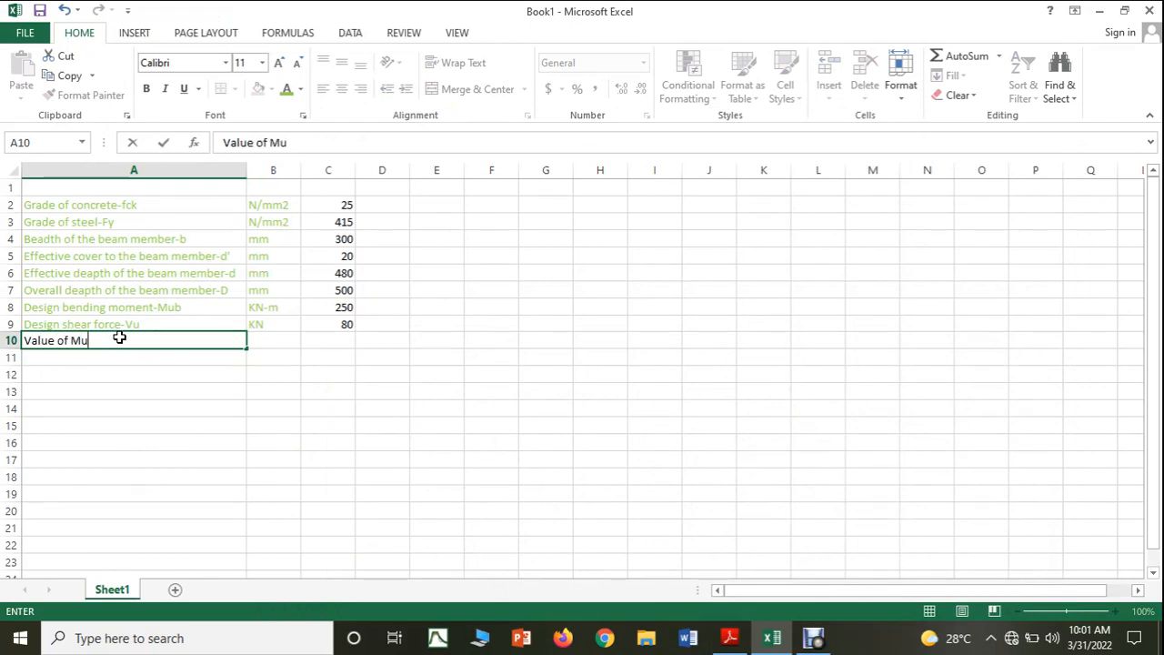
pyautogui.write('b/bd*d')
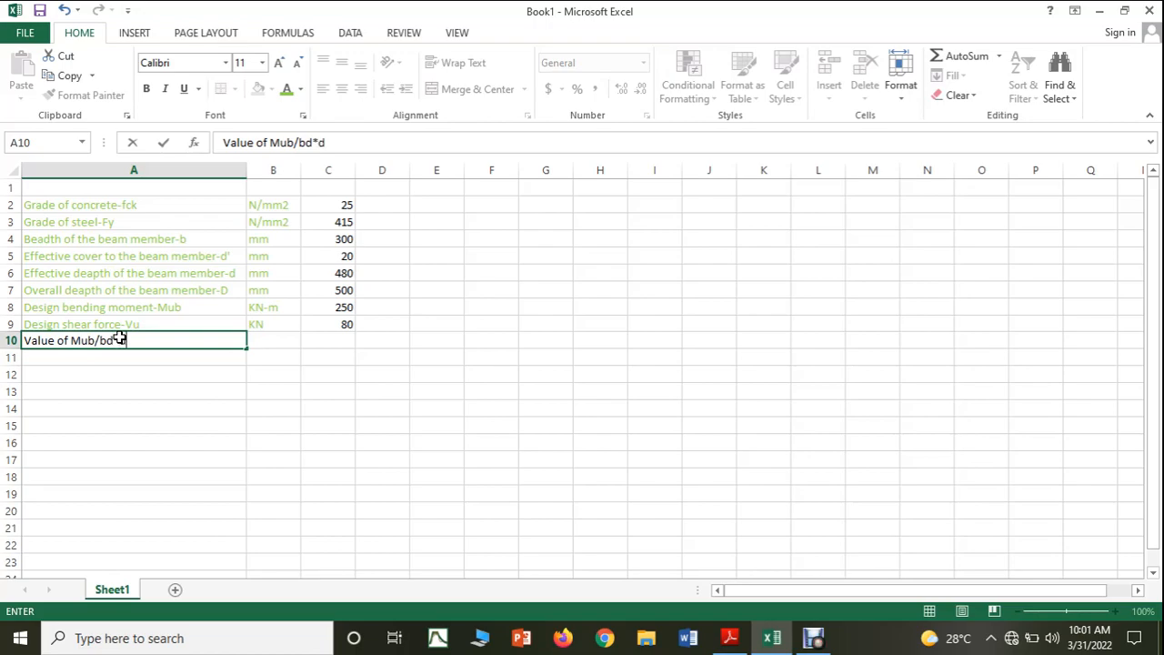
pyautogui.click(754, 645)
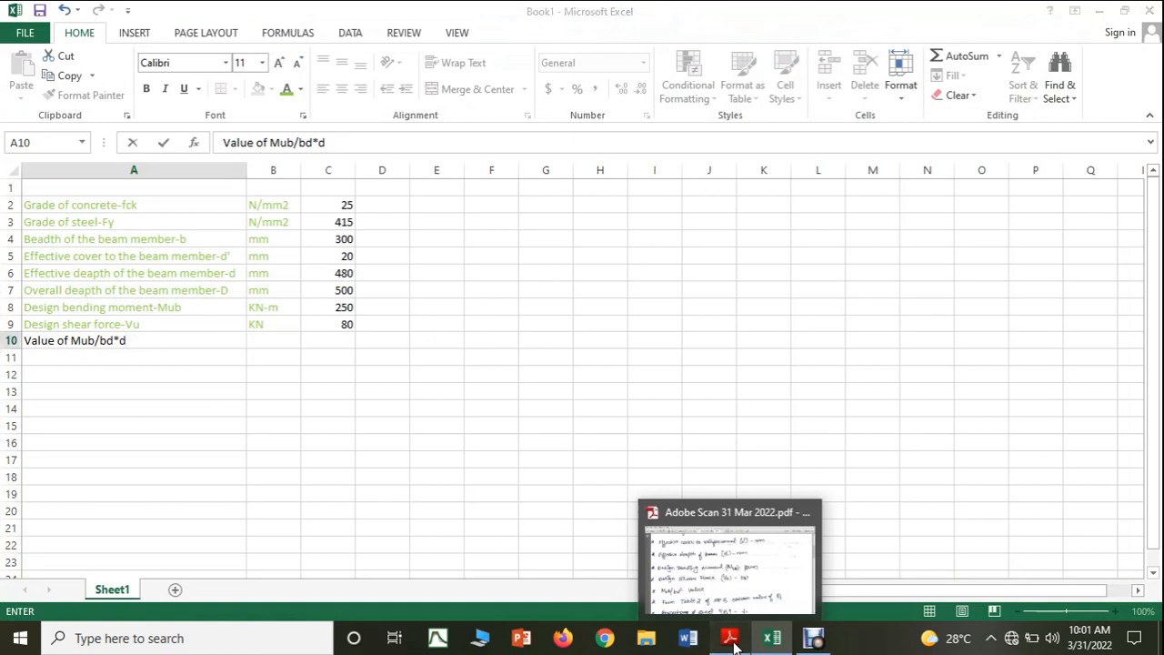
pyautogui.click(735, 644)
pyautogui.click(735, 645)
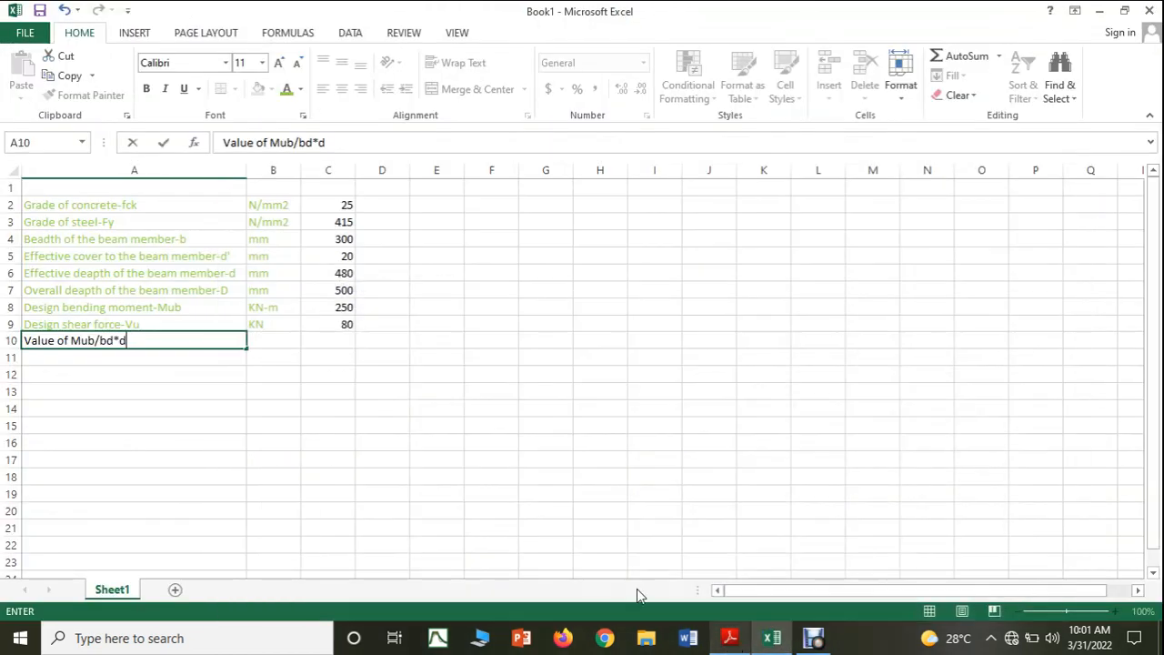
pyautogui.click(265, 345)
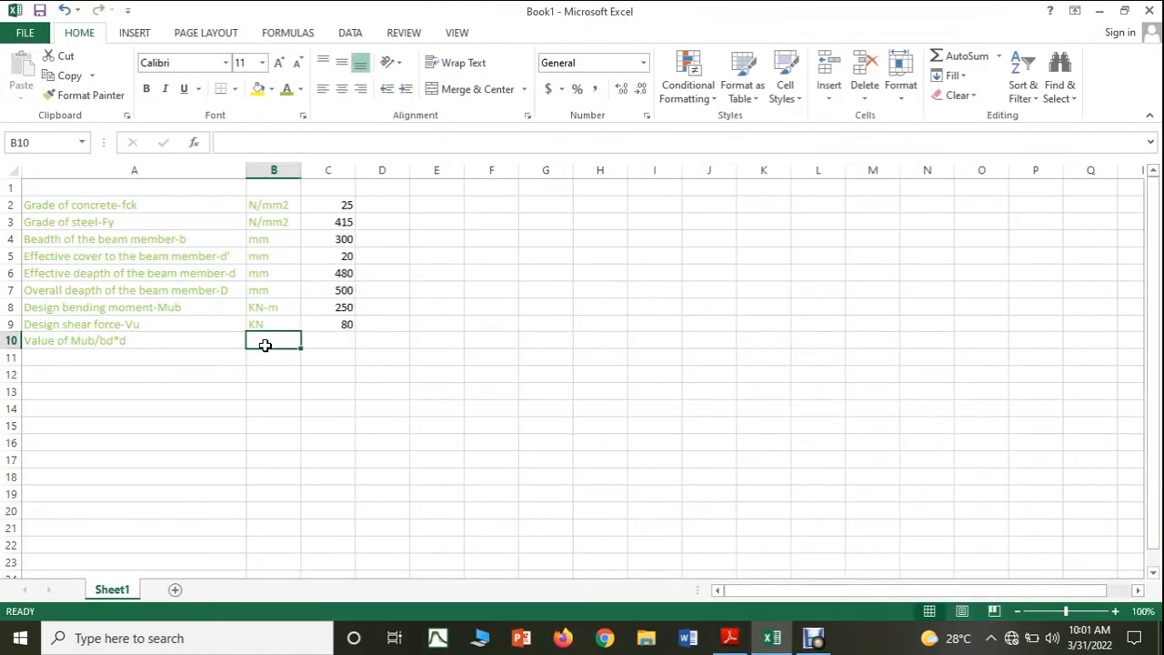
pyautogui.write('-')
pyautogui.click(321, 339)
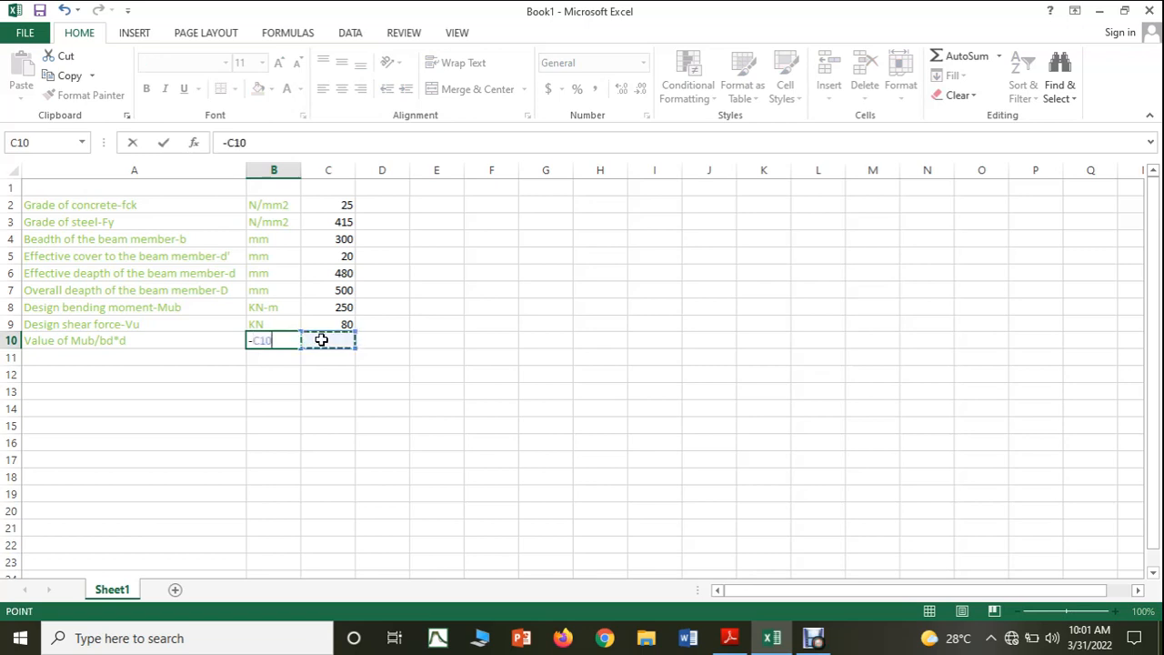
pyautogui.press('Escape')
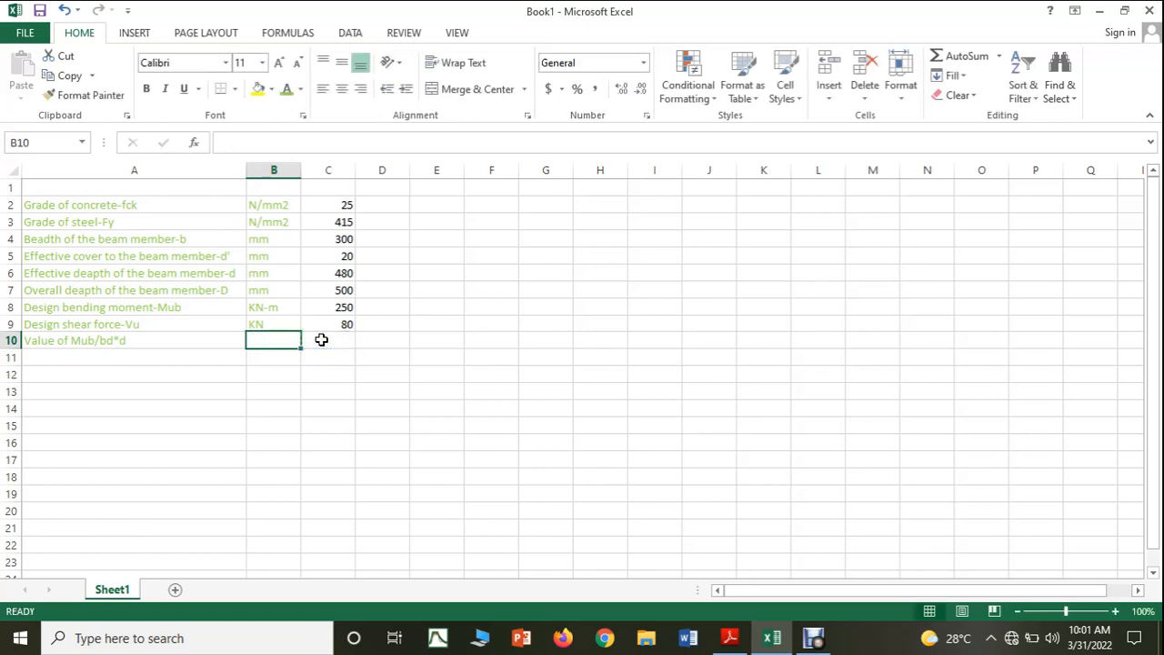
# Enter the formula =((C8*1000000)/(C4*C6*C6)) in C10 to calculate the Mub/bd*d value
pyautogui.click(333, 339)
pyautogui.write('=')
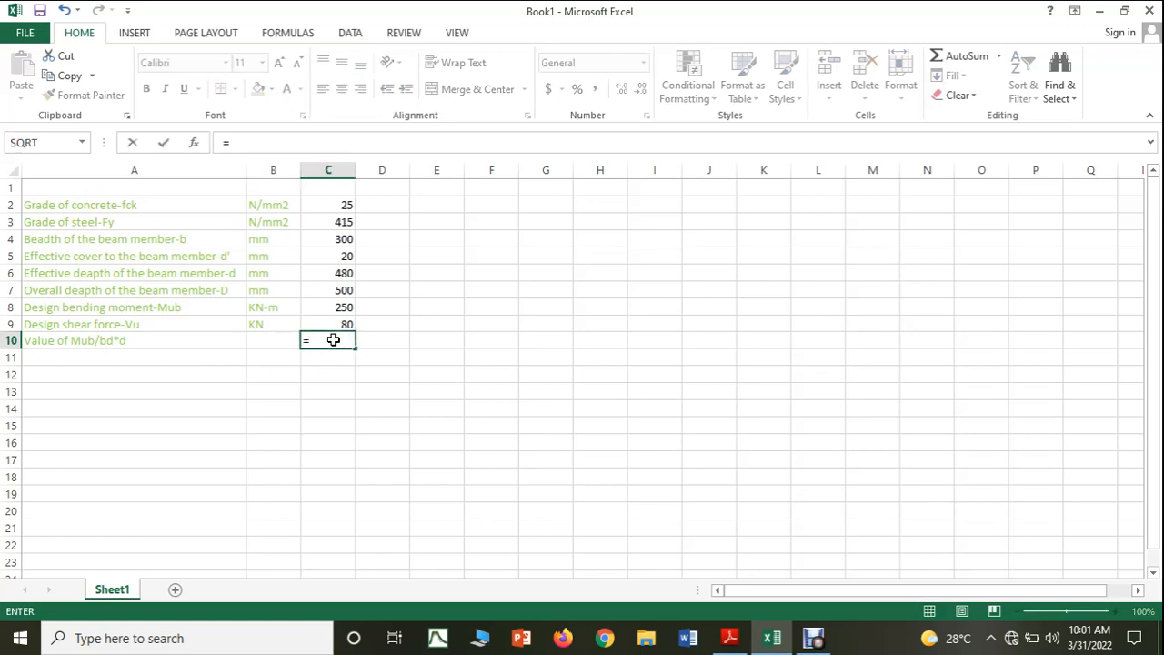
pyautogui.write('((')
pyautogui.click(338, 305)
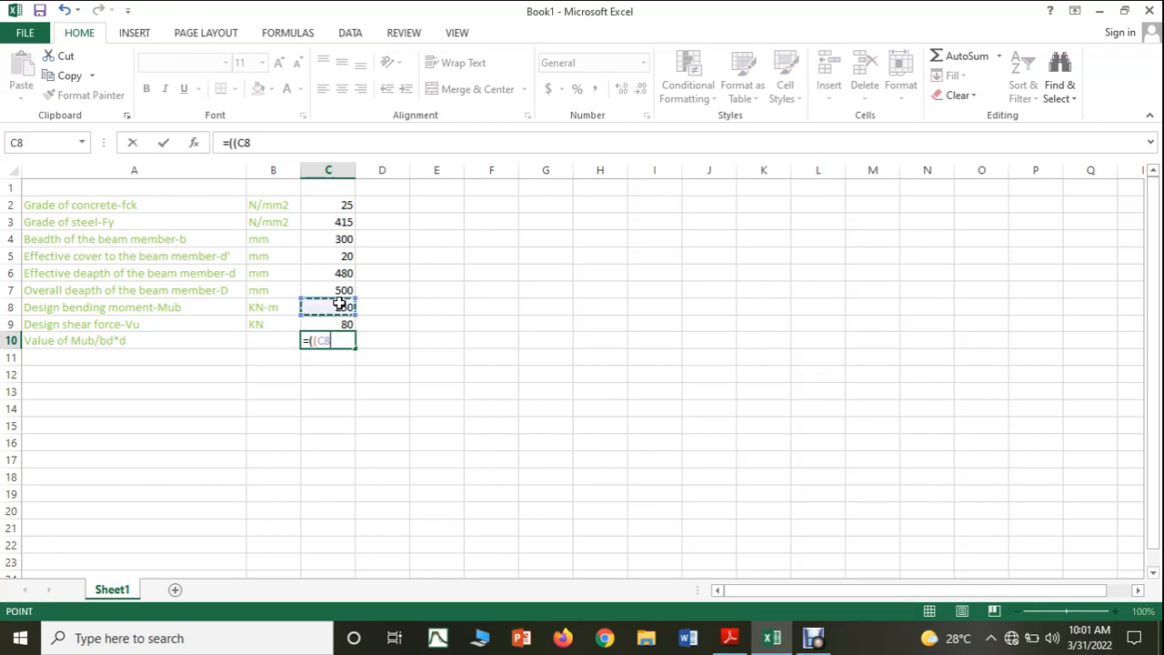
pyautogui.write('*1000000')
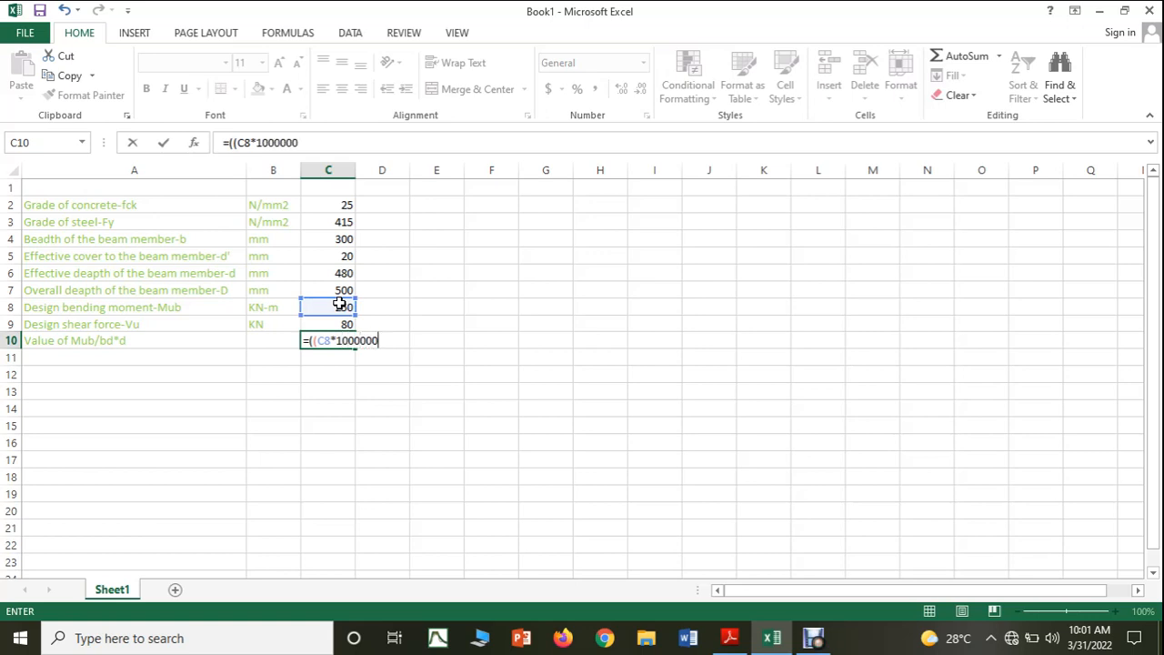
pyautogui.write(')/(')
pyautogui.click(341, 240)
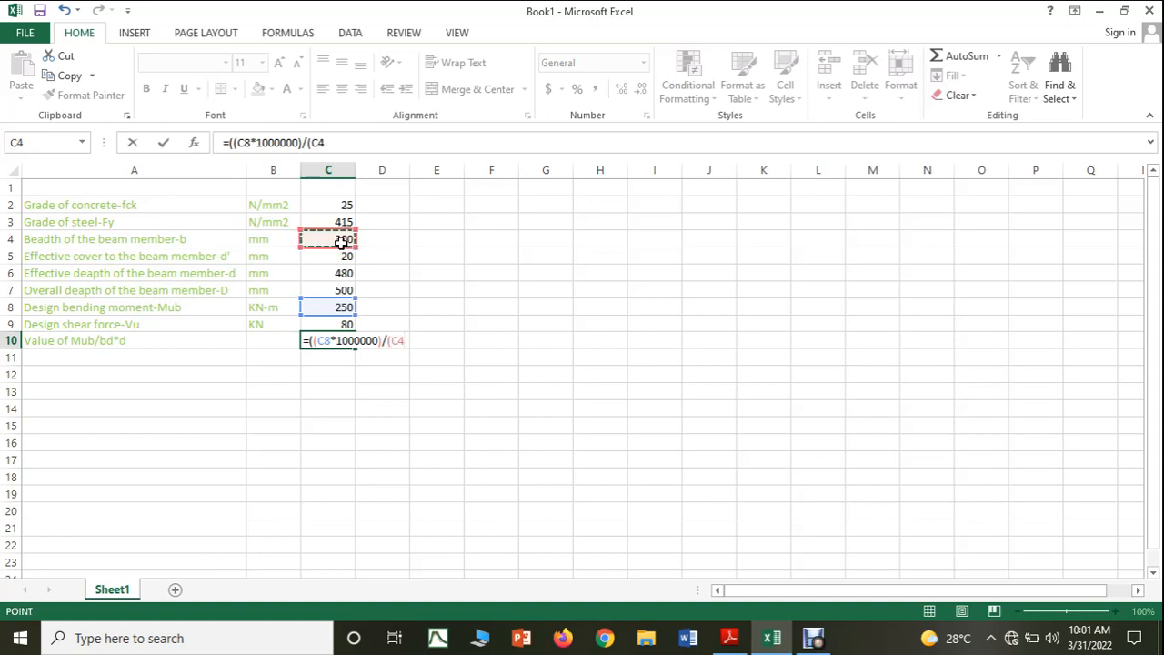
pyautogui.write('*')
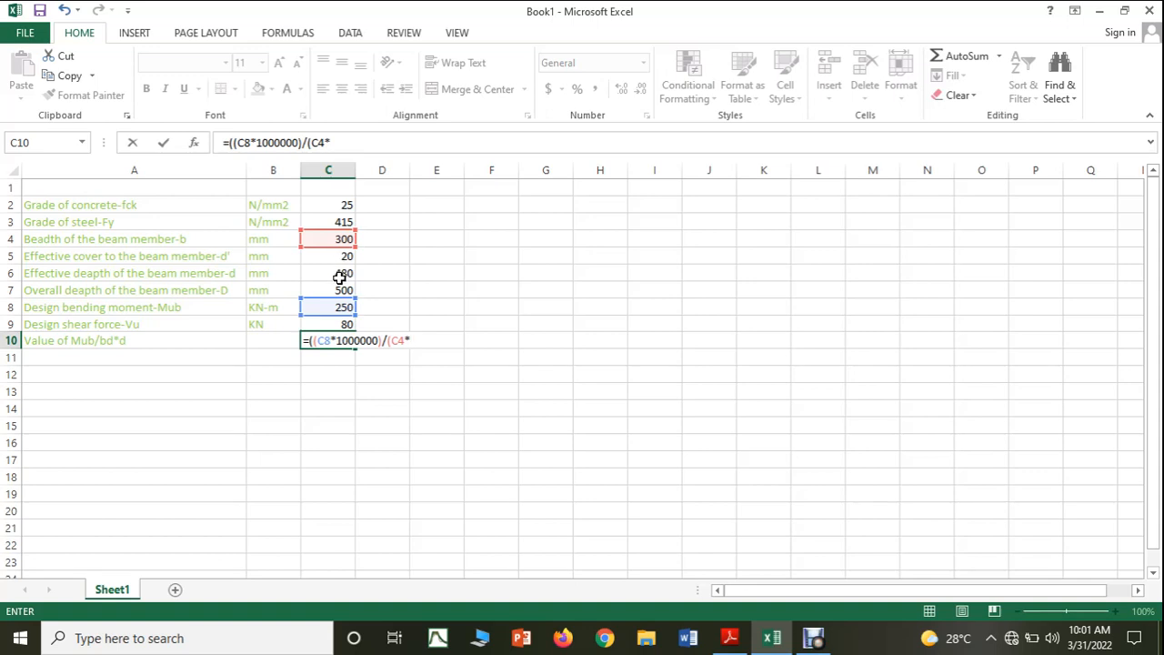
pyautogui.click(339, 275)
pyautogui.write('*')
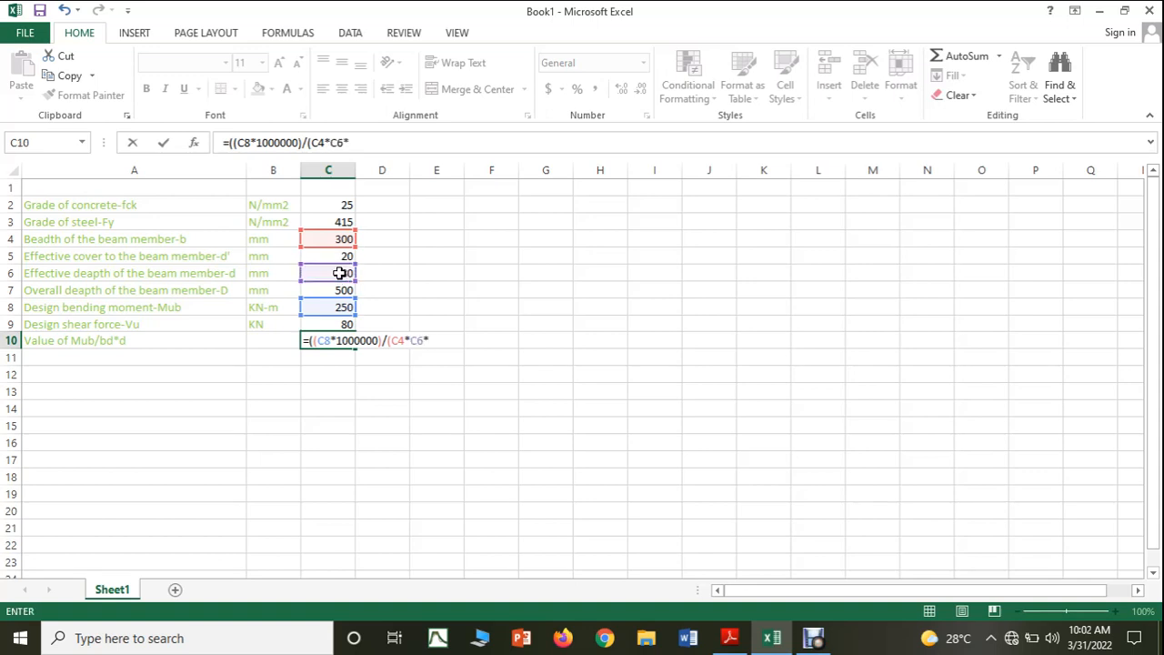
pyautogui.click(339, 273)
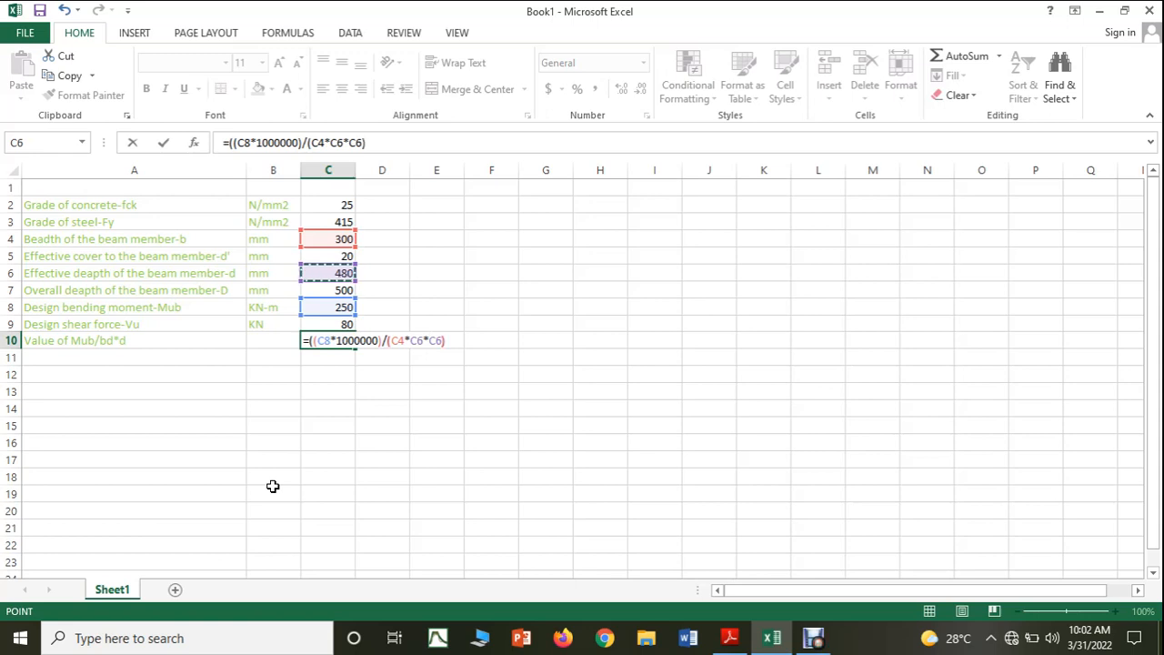
pyautogui.write('))')
pyautogui.press('Return')
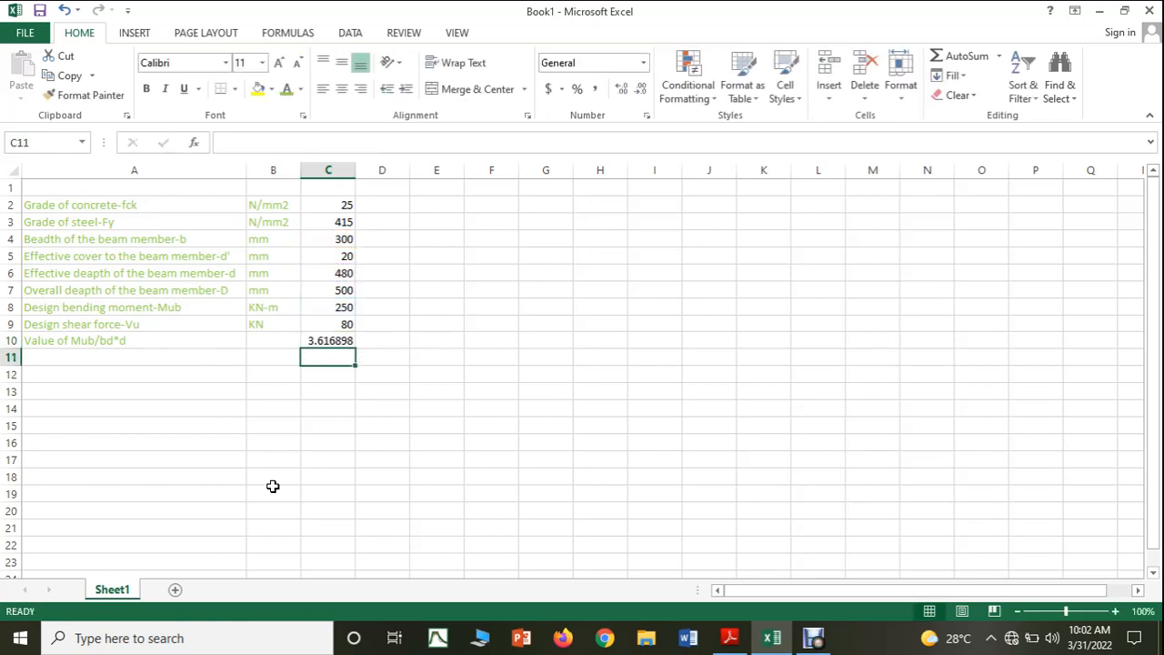
# Review the parameter order in the Adobe Reader notes, and delete the design shear force row 9 from the Excel sheet
pyautogui.click(733, 642)
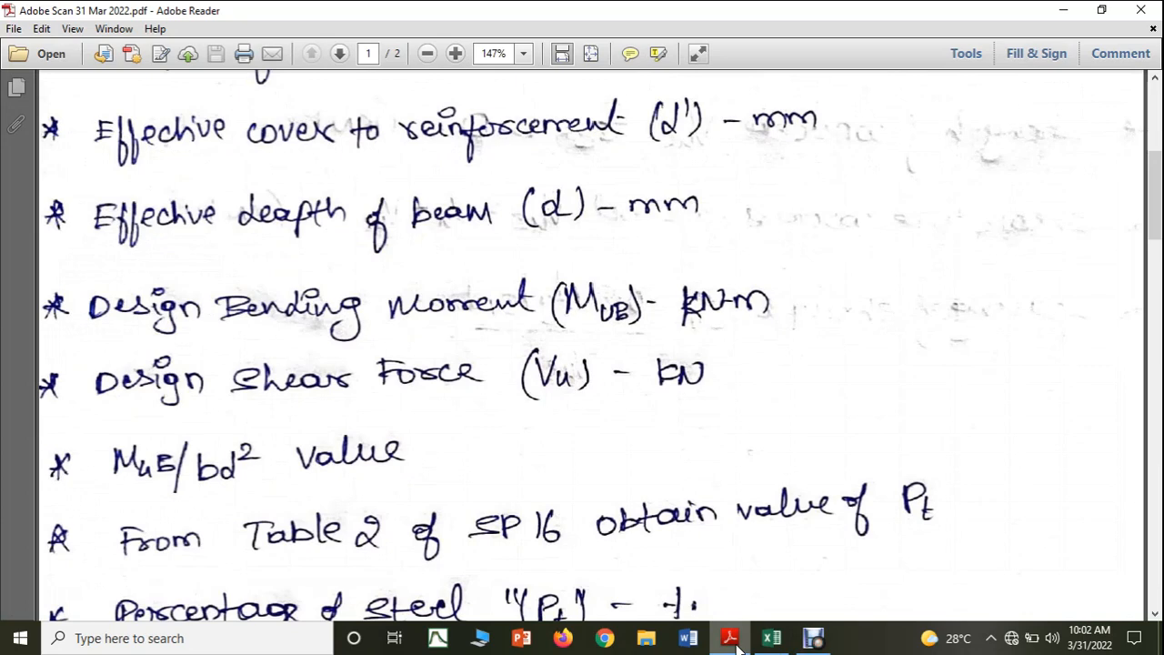
pyautogui.click(736, 645)
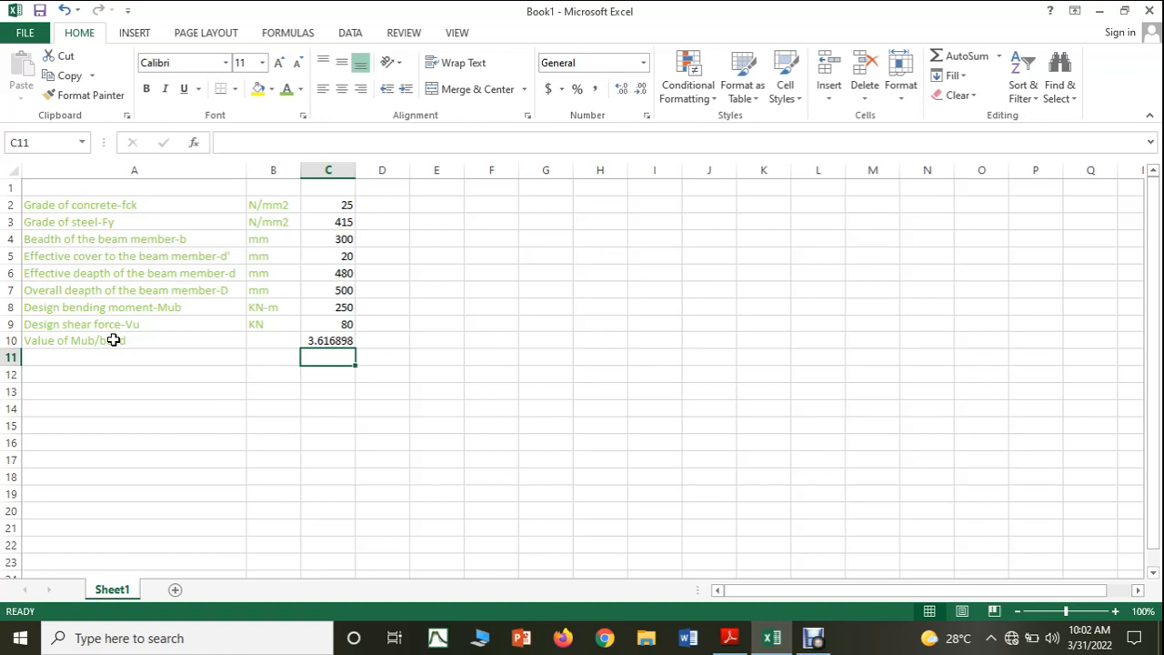
pyautogui.click(168, 430)
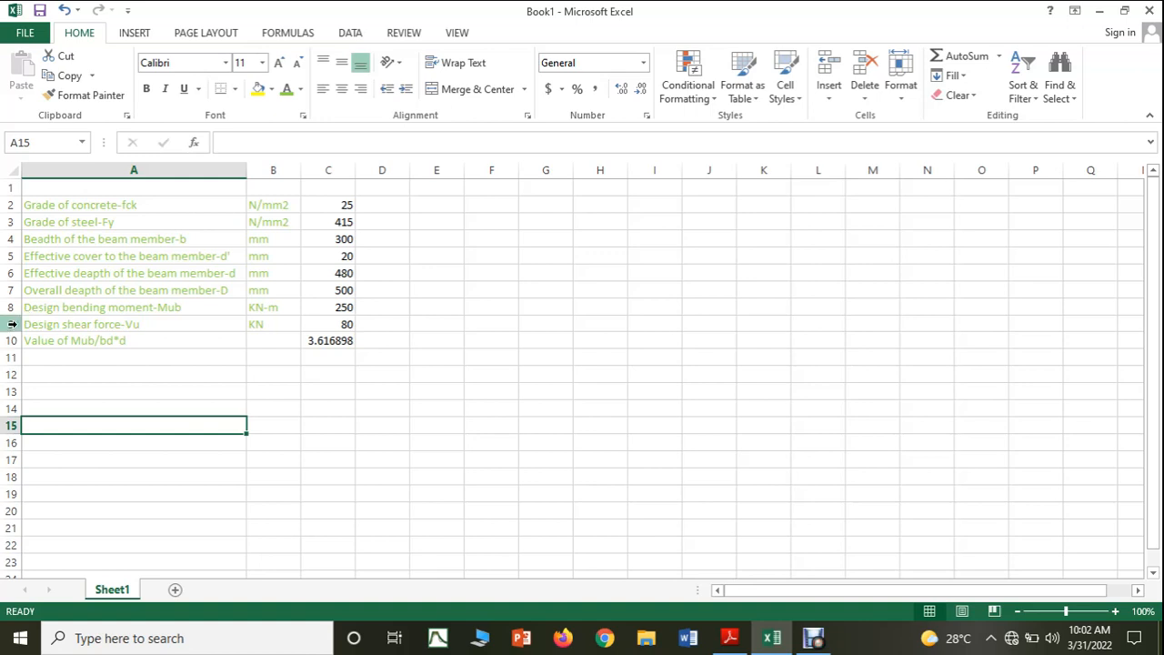
pyautogui.moveTo(13, 323)
pyautogui.mouseDown()
pyautogui.moveTo(11, 309)
pyautogui.moveTo(17, 324)
pyautogui.mouseUp()
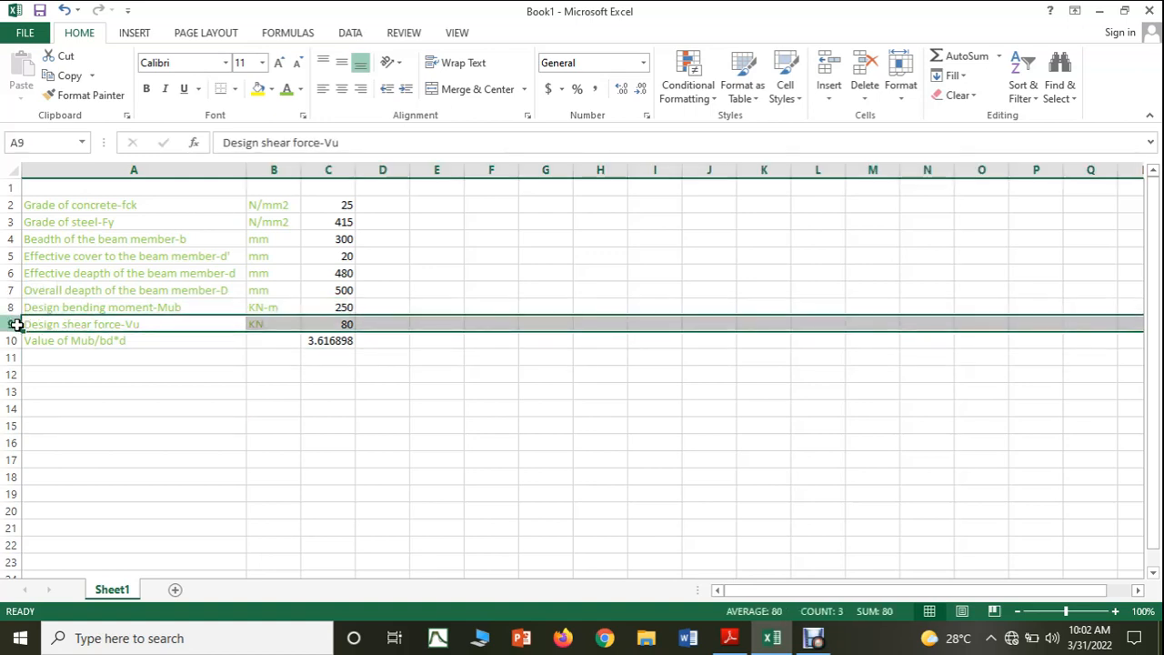
pyautogui.click(48, 320)
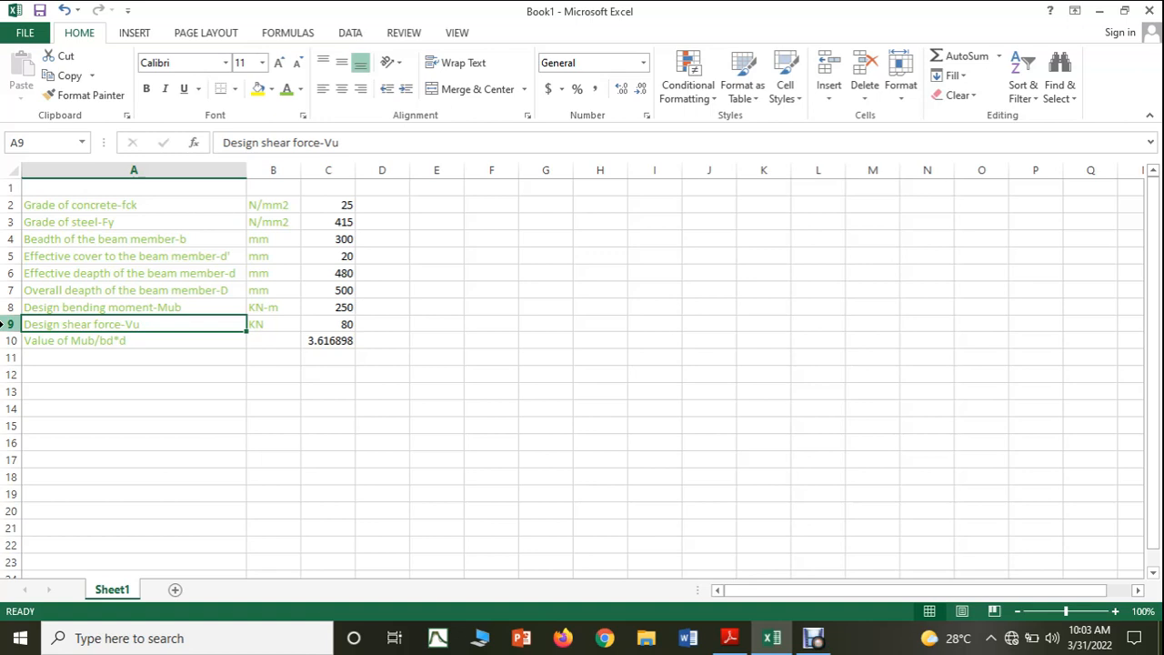
pyautogui.rightClick(11, 324)
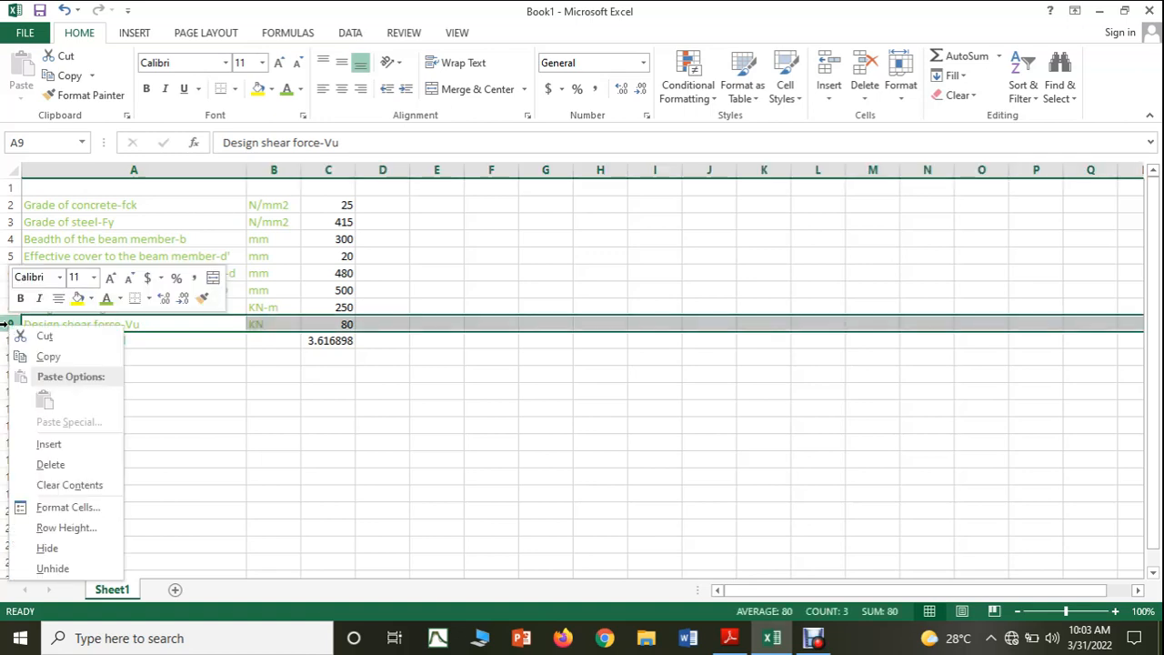
pyautogui.click(39, 471)
# Insert a blank row above the design bending moment row, between it and the overall depth row
pyautogui.click(9, 307)
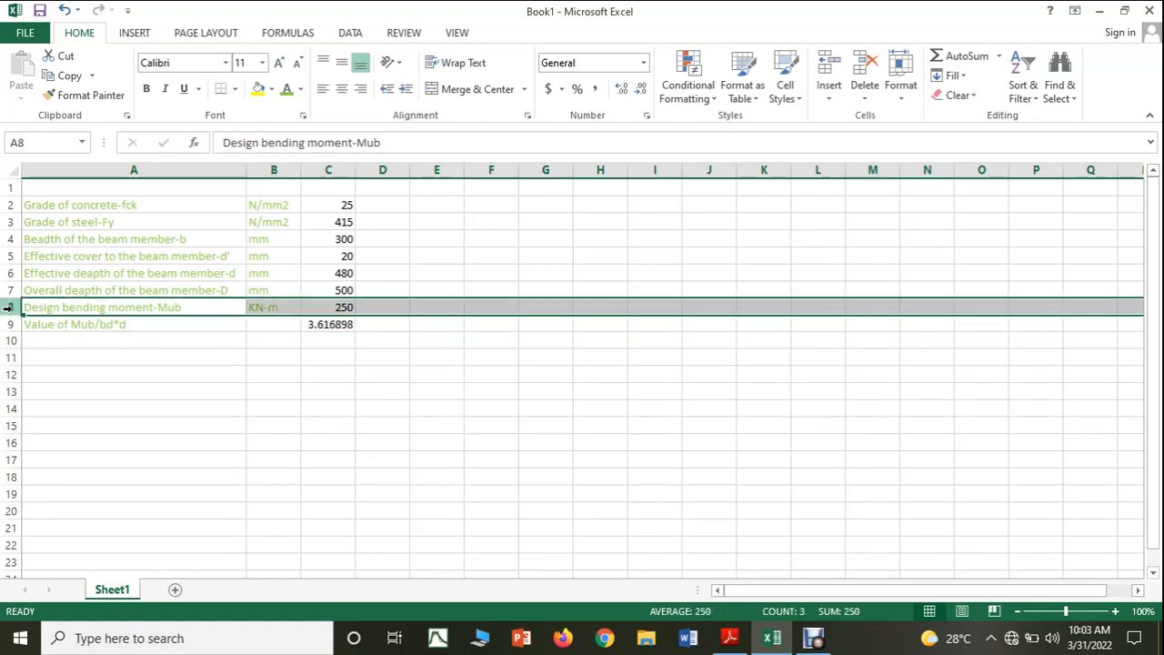
pyautogui.rightClick(9, 307)
pyautogui.click(64, 432)
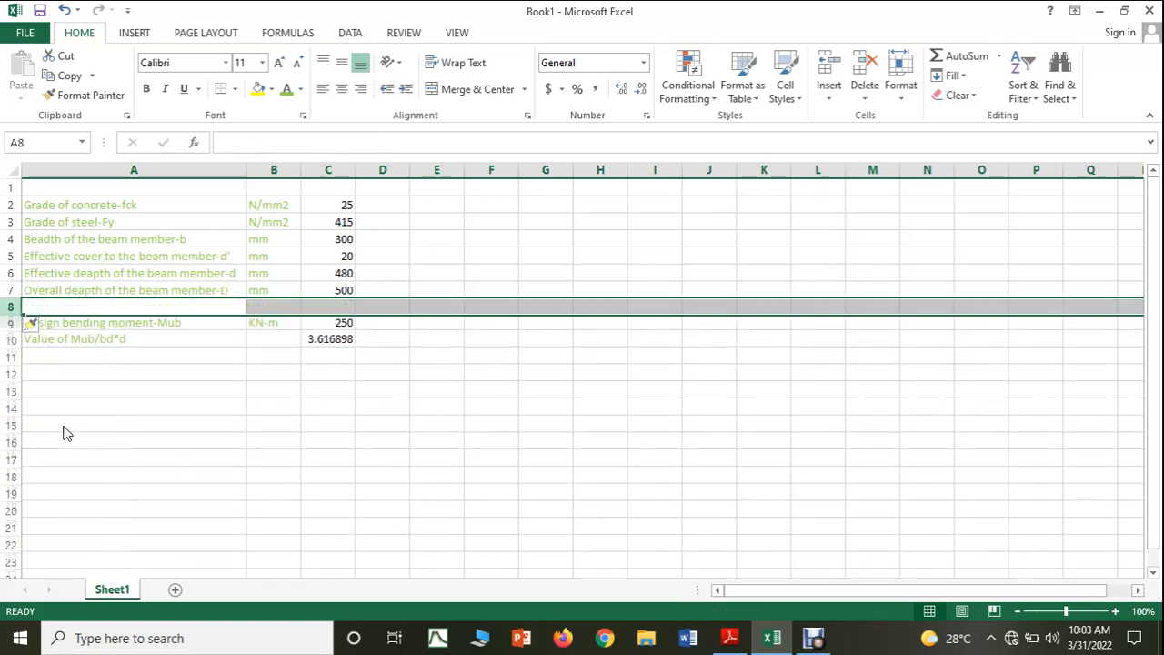
pyautogui.click(55, 300)
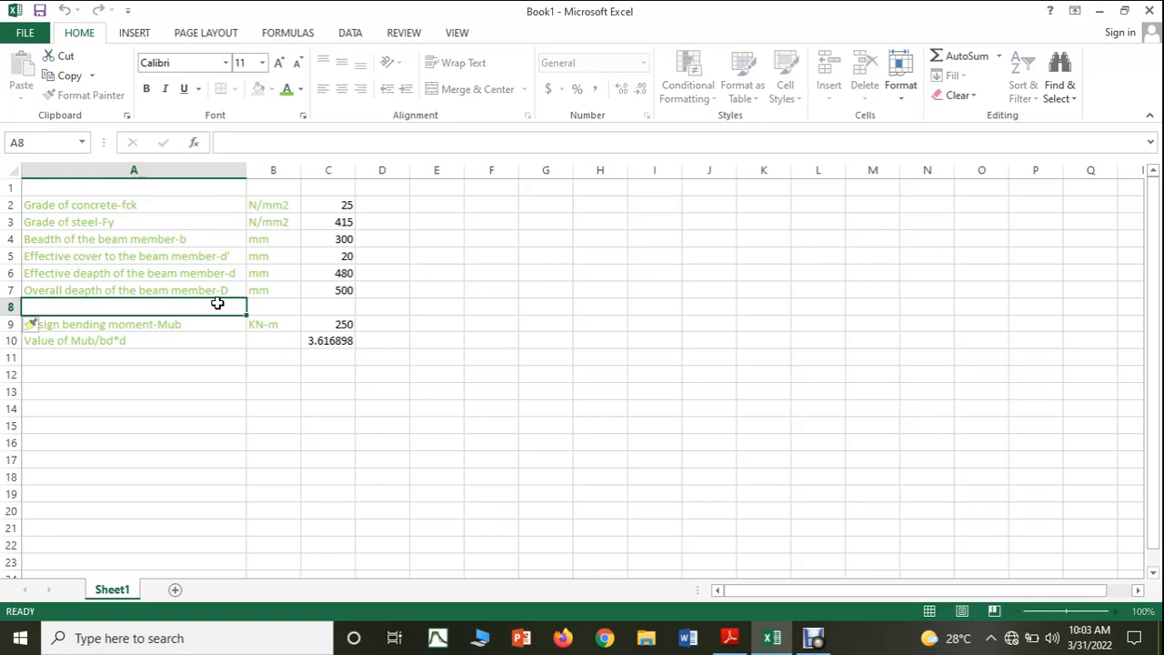
pyautogui.click(228, 509)
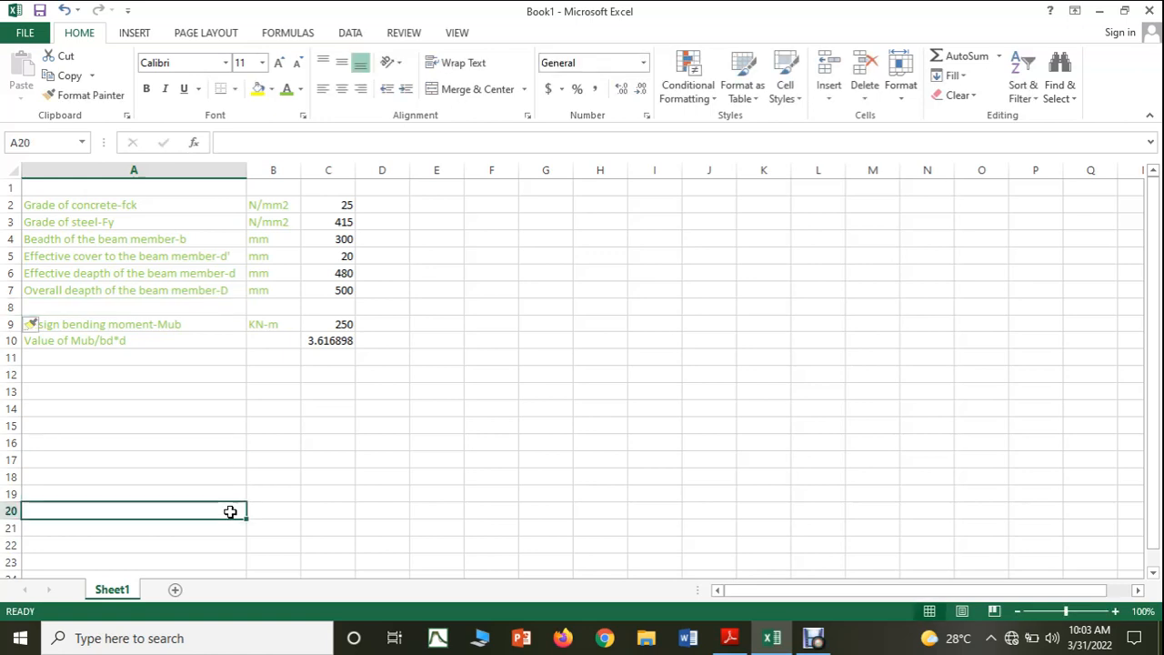
# Enter the label "Design shear force for the beam-Vu" in cell A8
pyautogui.click(156, 305)
pyautogui.write('Desi')
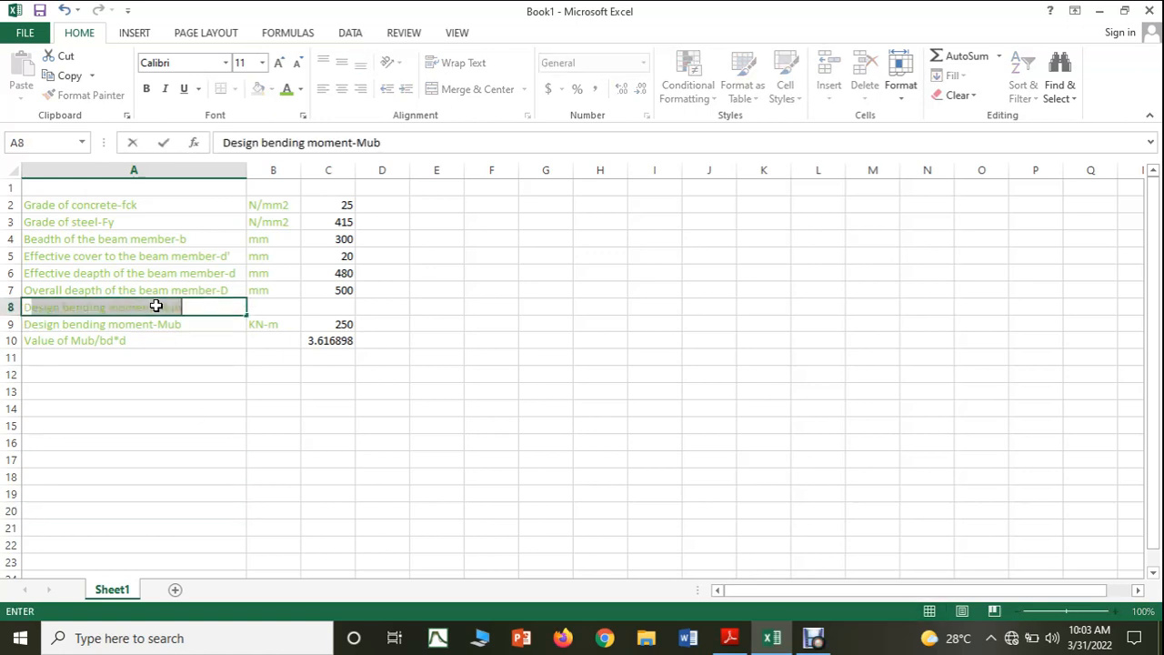
pyautogui.write('gn shear')
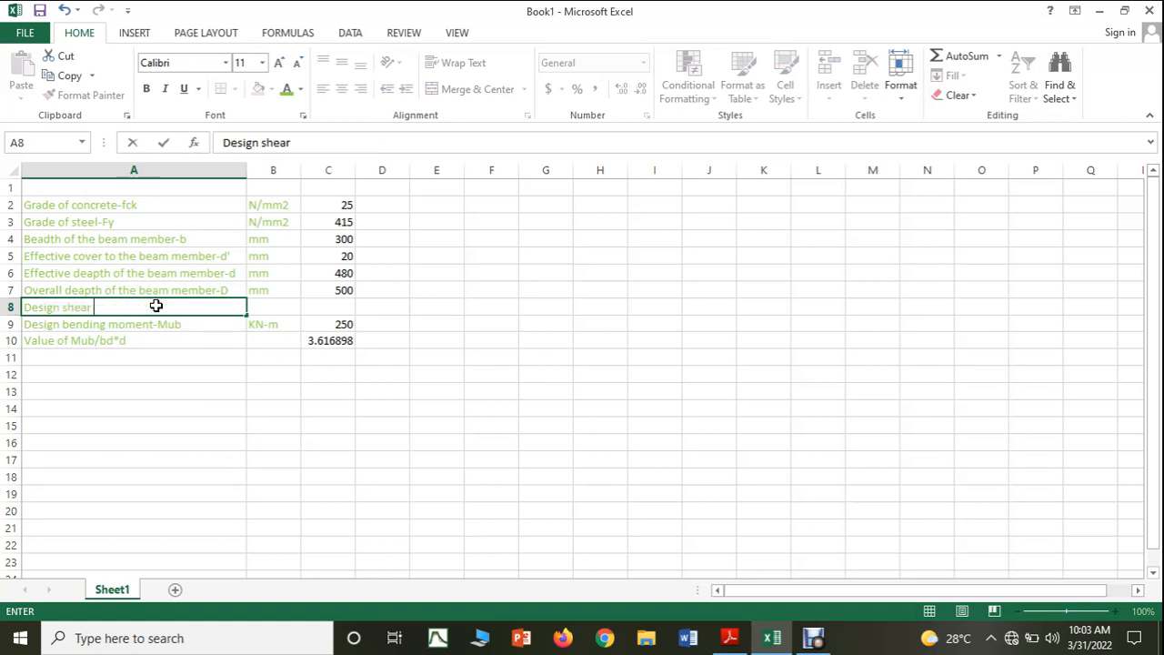
pyautogui.write(' force for the bea')
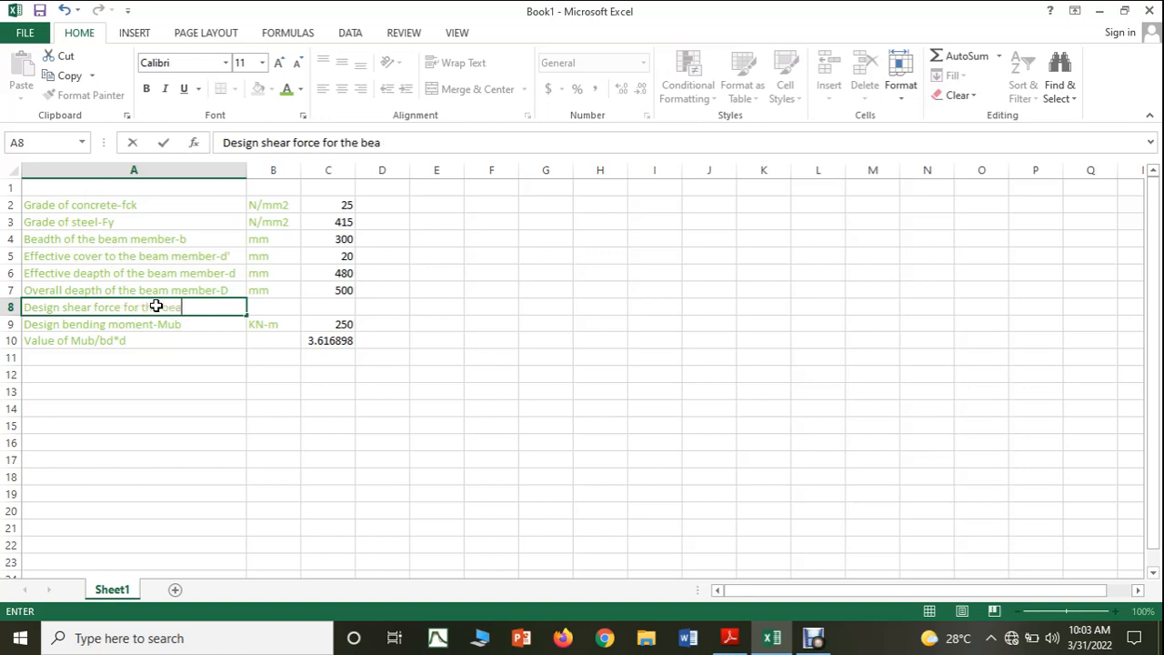
pyautogui.write('m-Vu')
# Give the design shear force row the unit KN in B8 and the value 80 in C8
pyautogui.press('Tab')
pyautogui.write('KN')
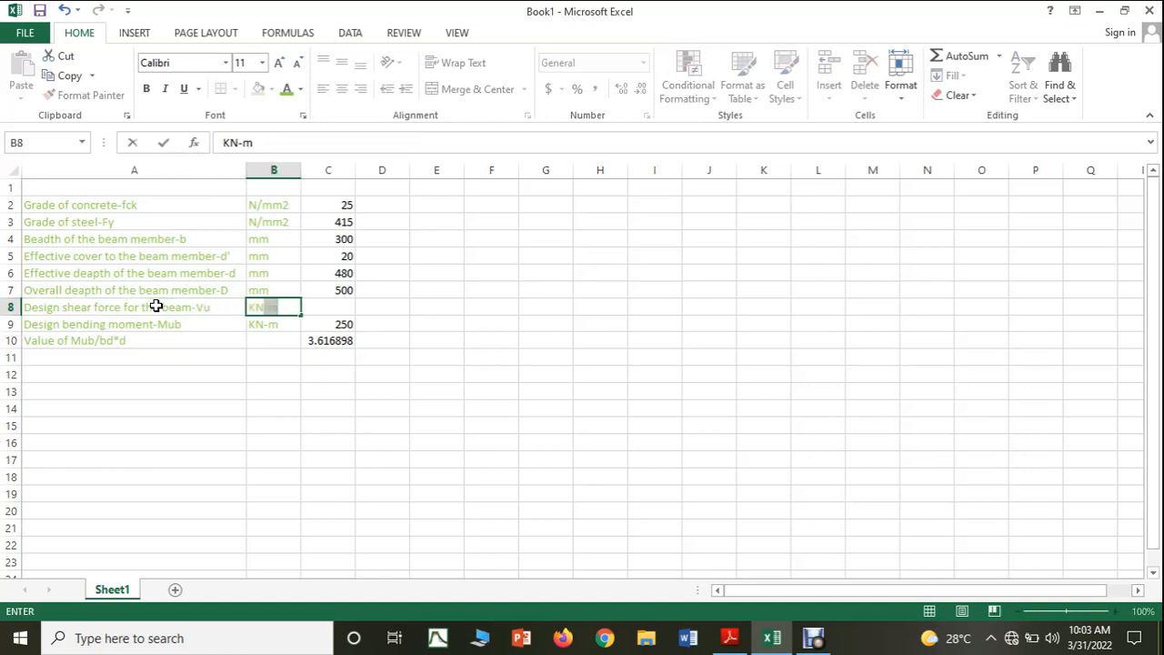
pyautogui.press('Tab')
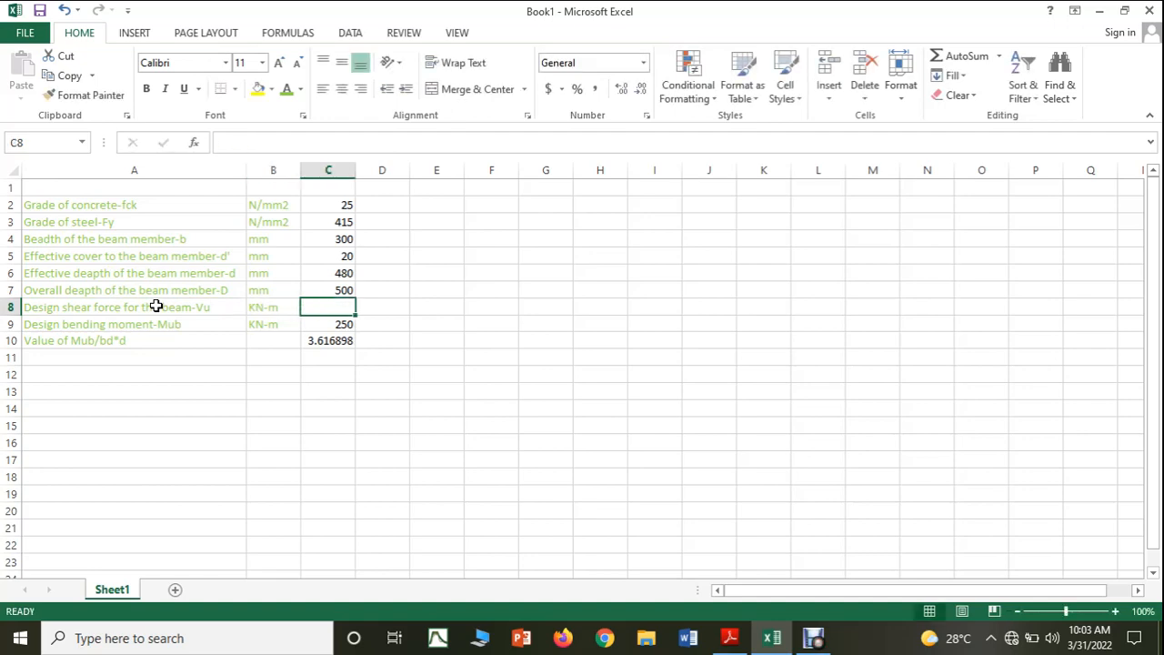
pyautogui.press('Left')
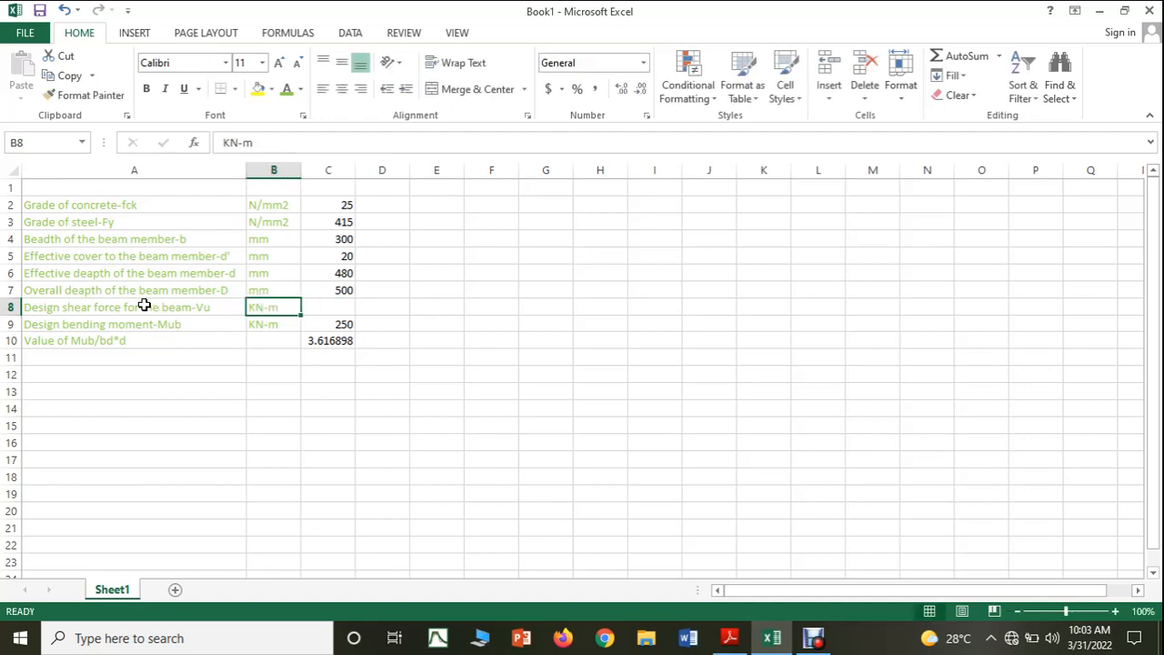
pyautogui.doubleClick(288, 305)
pyautogui.press('BackSpace')
pyautogui.press('BackSpace')
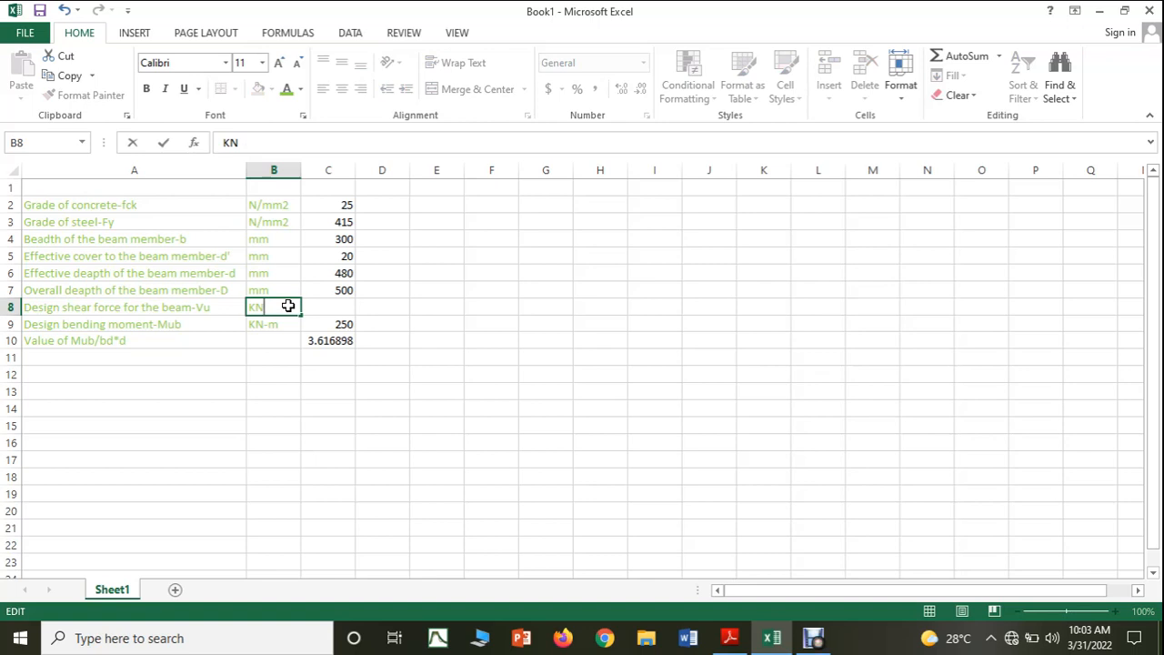
pyautogui.click(309, 306)
pyautogui.write('80')
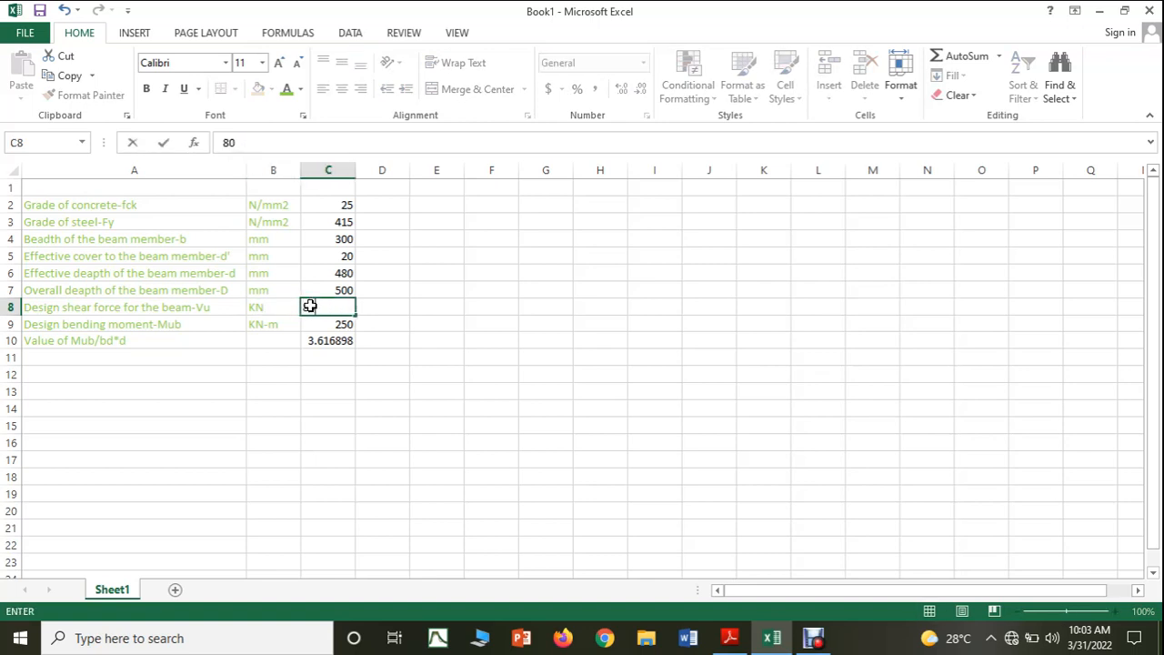
pyautogui.click(327, 456)
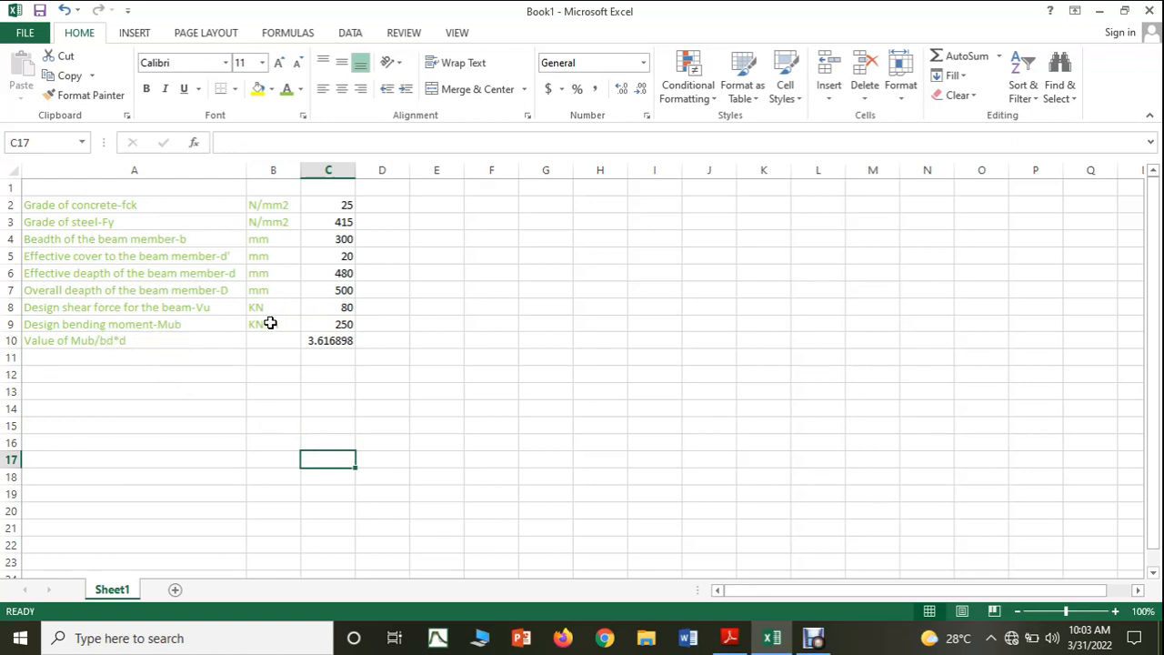
# Clear the contents of B9:C10 and insert two blank rows between the design bending moment and Mub/bd*d rows
pyautogui.moveTo(272, 322); pyautogui.dragTo(310, 331)
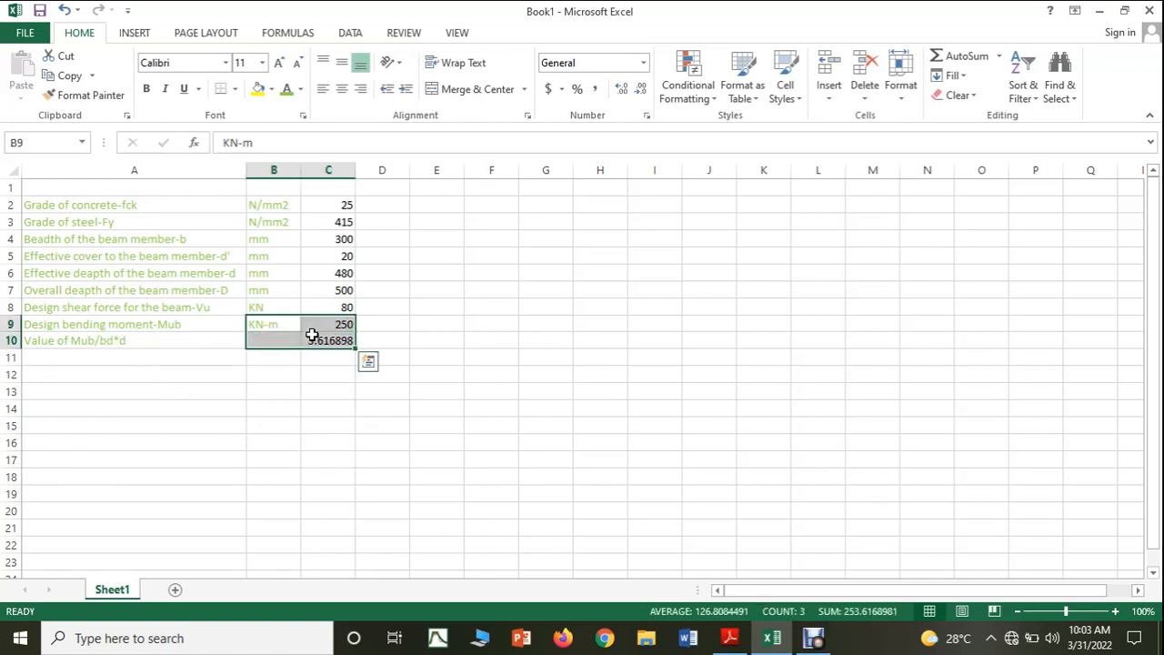
pyautogui.press('Delete')
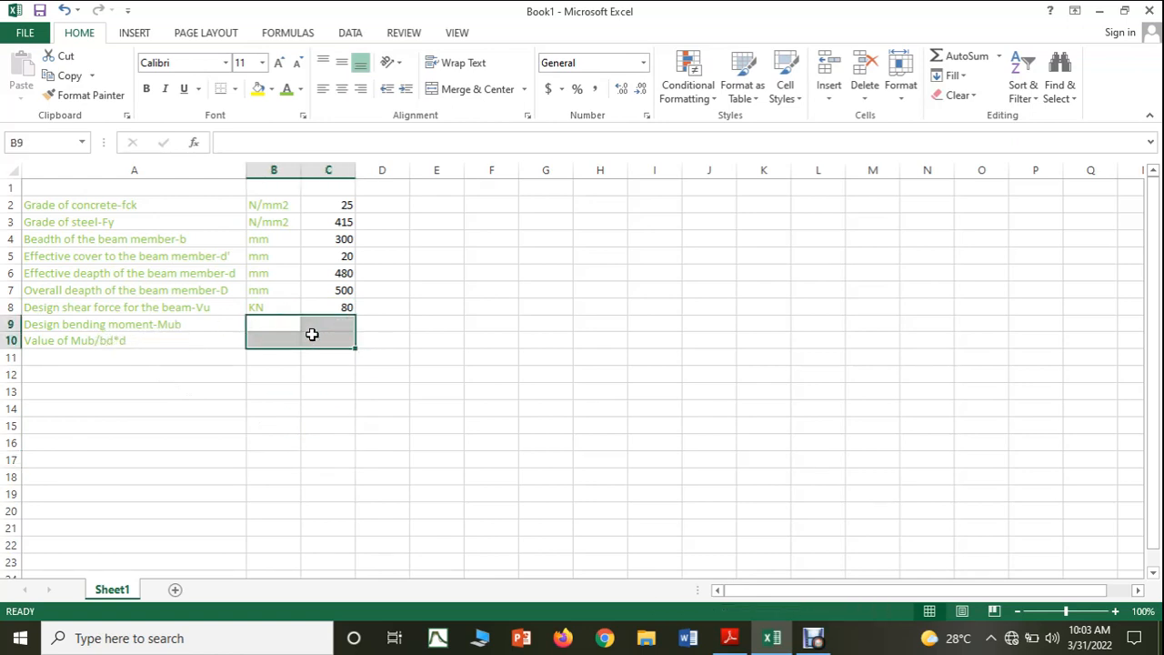
pyautogui.rightClick(9, 339)
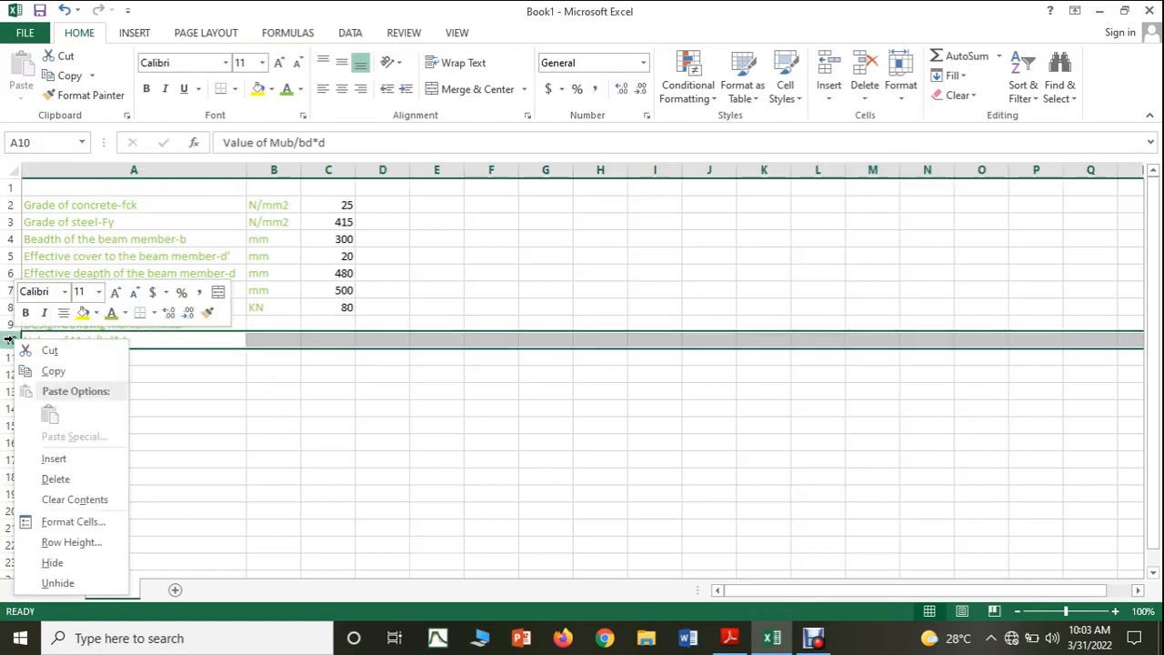
pyautogui.click(45, 455)
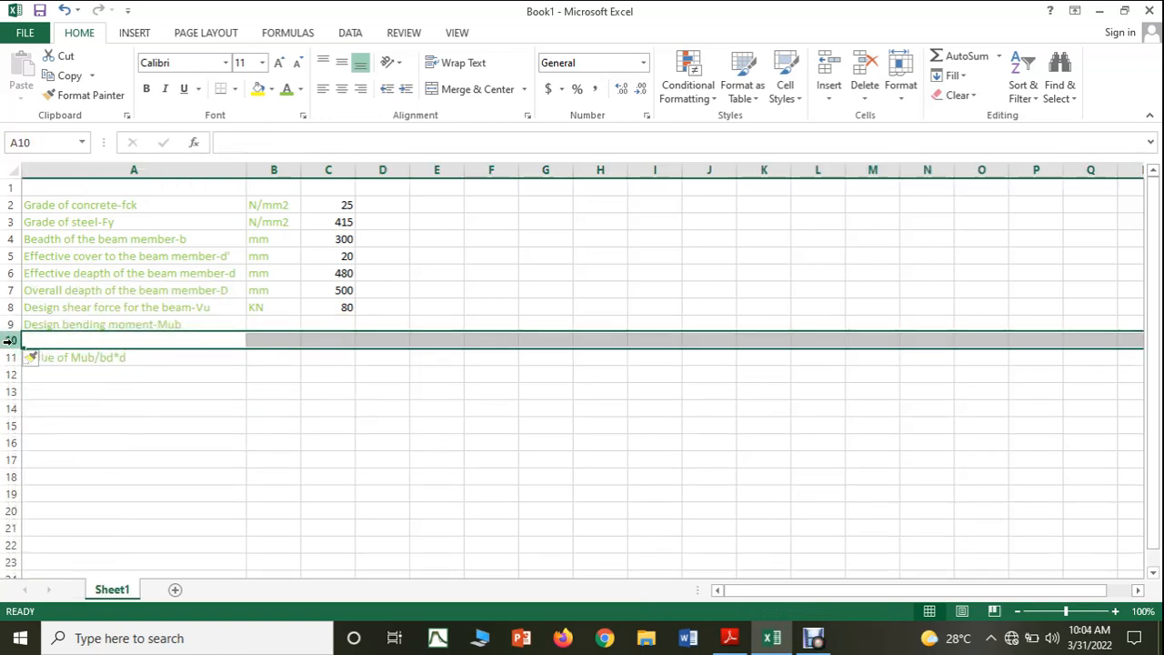
pyautogui.rightClick(9, 339)
pyautogui.click(41, 458)
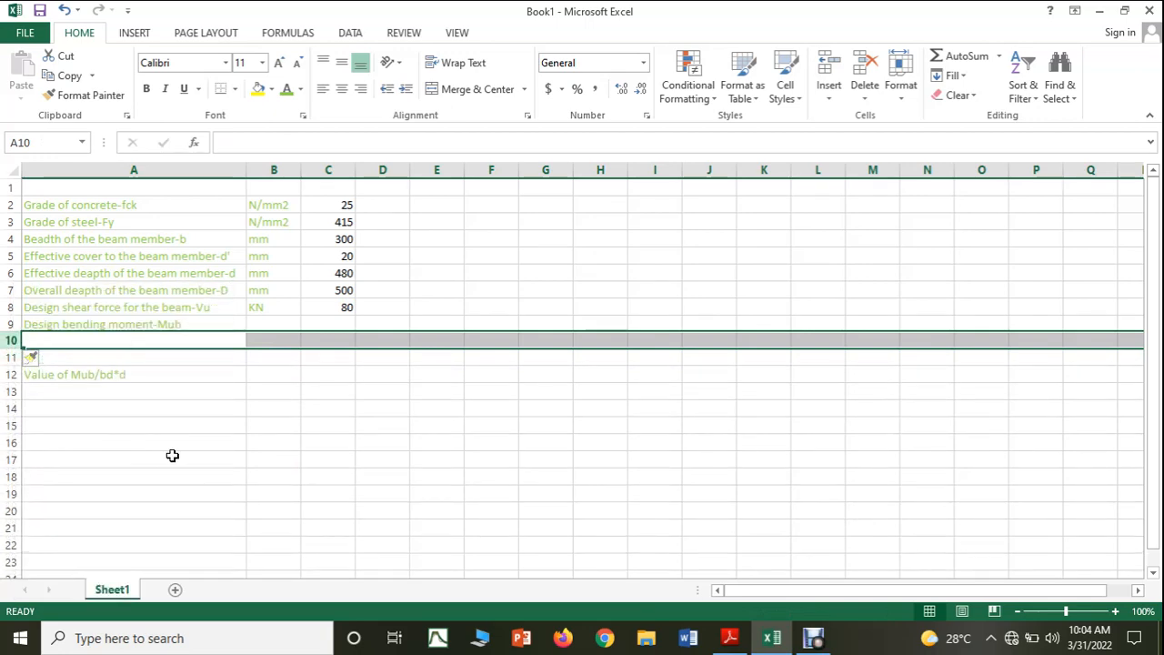
pyautogui.click(171, 455)
# Format the "Design bending moment-Mub" label in A9 as a centred, bold, black heading at font size 12
pyautogui.click(100, 323)
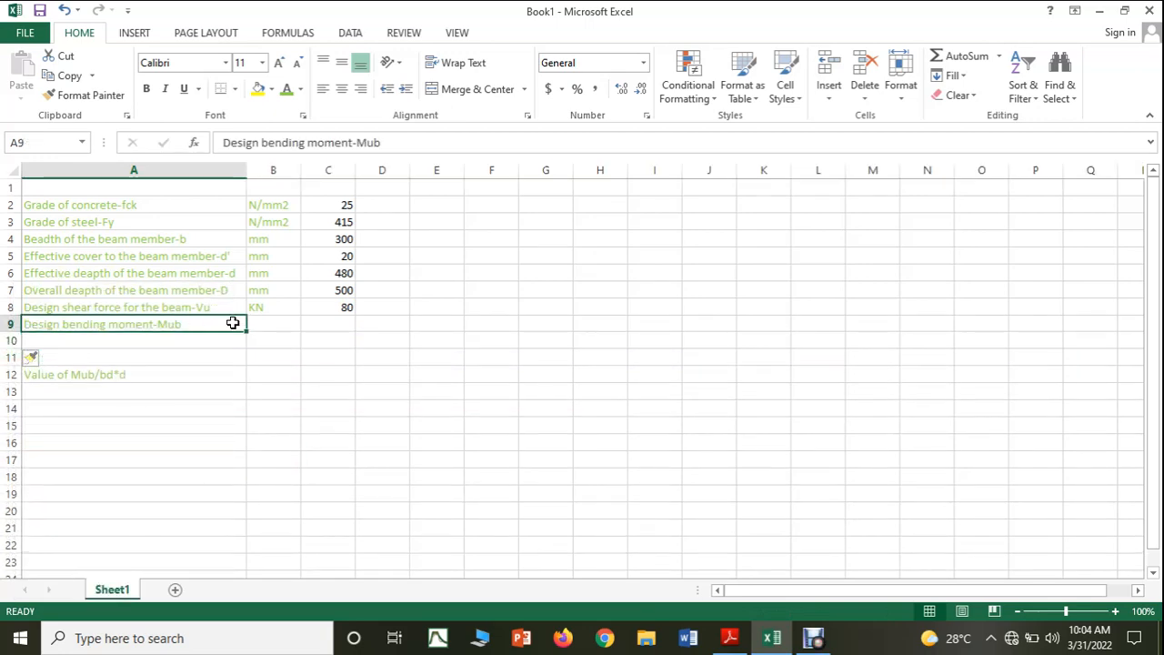
pyautogui.moveTo(232, 322)
pyautogui.mouseDown()
pyautogui.moveTo(283, 325)
pyautogui.moveTo(247, 325)
pyautogui.moveTo(255, 328)
pyautogui.mouseUp()
pyautogui.click(341, 90)
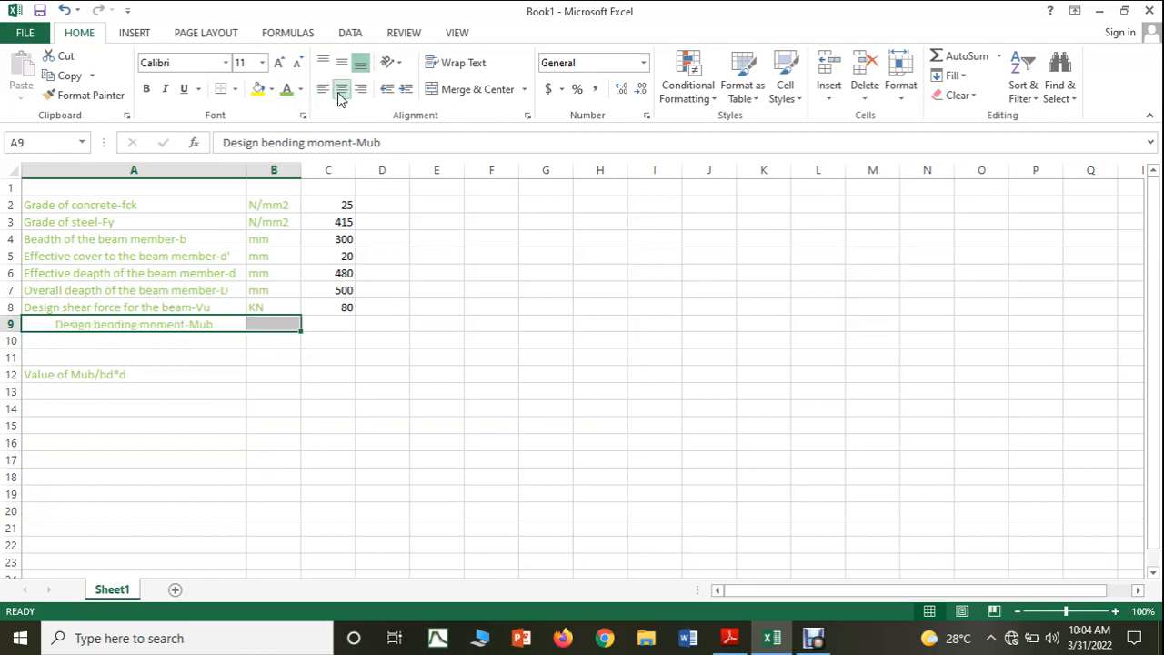
pyautogui.doubleClick(219, 324)
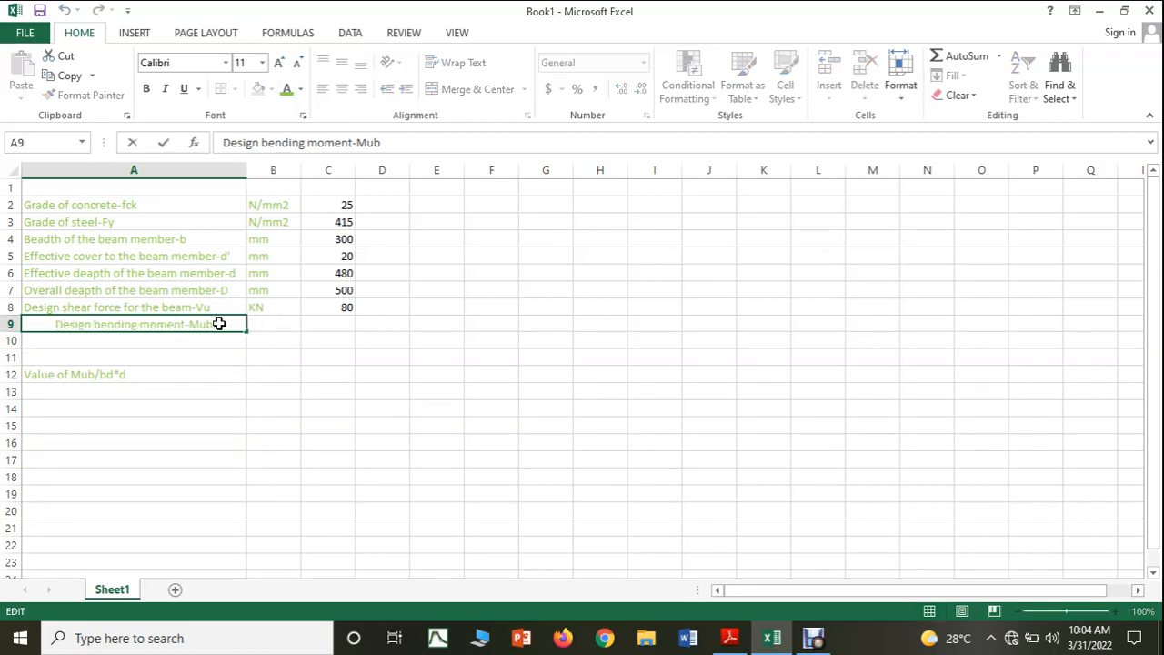
pyautogui.click(182, 338)
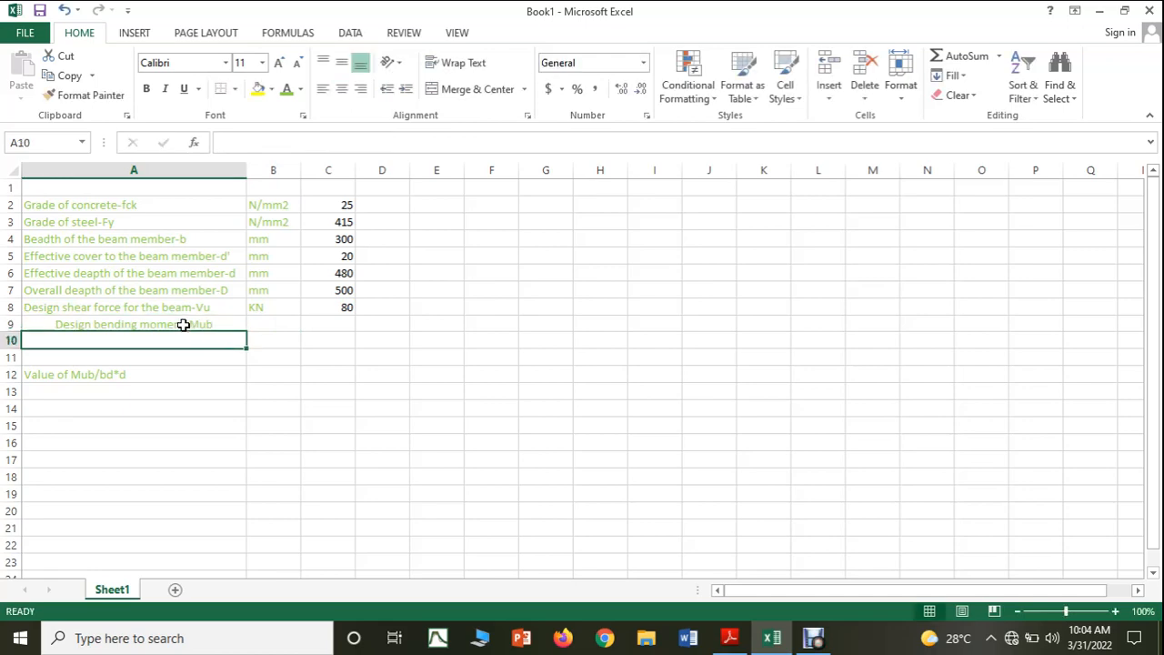
pyautogui.click(182, 325)
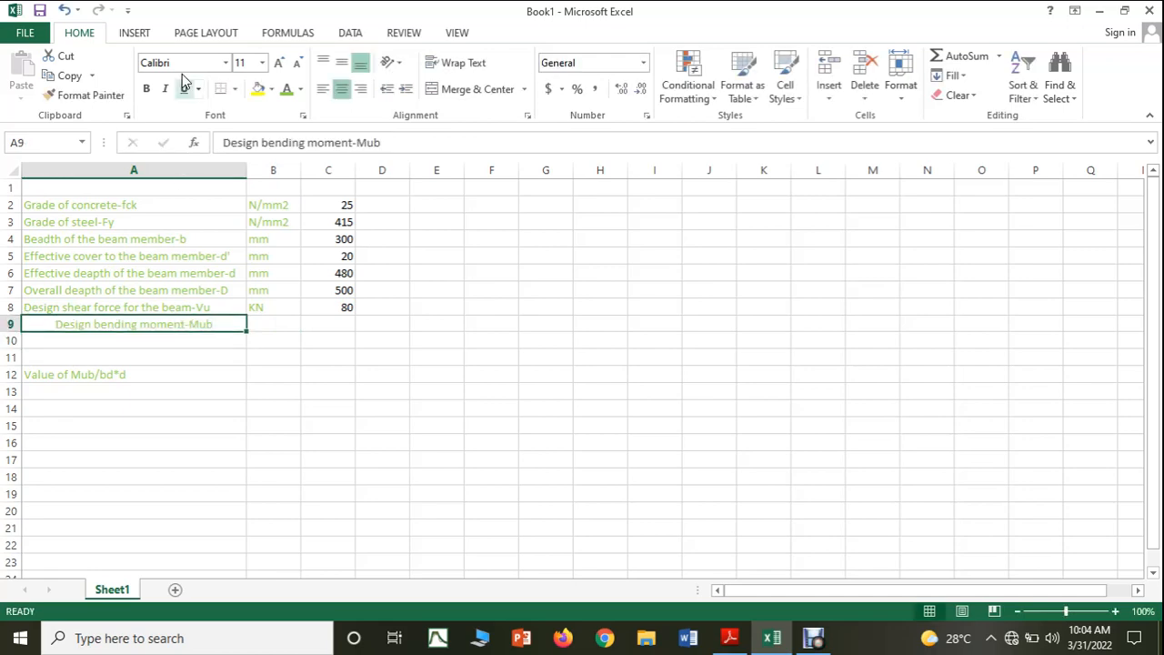
pyautogui.click(303, 93)
pyautogui.click(309, 110)
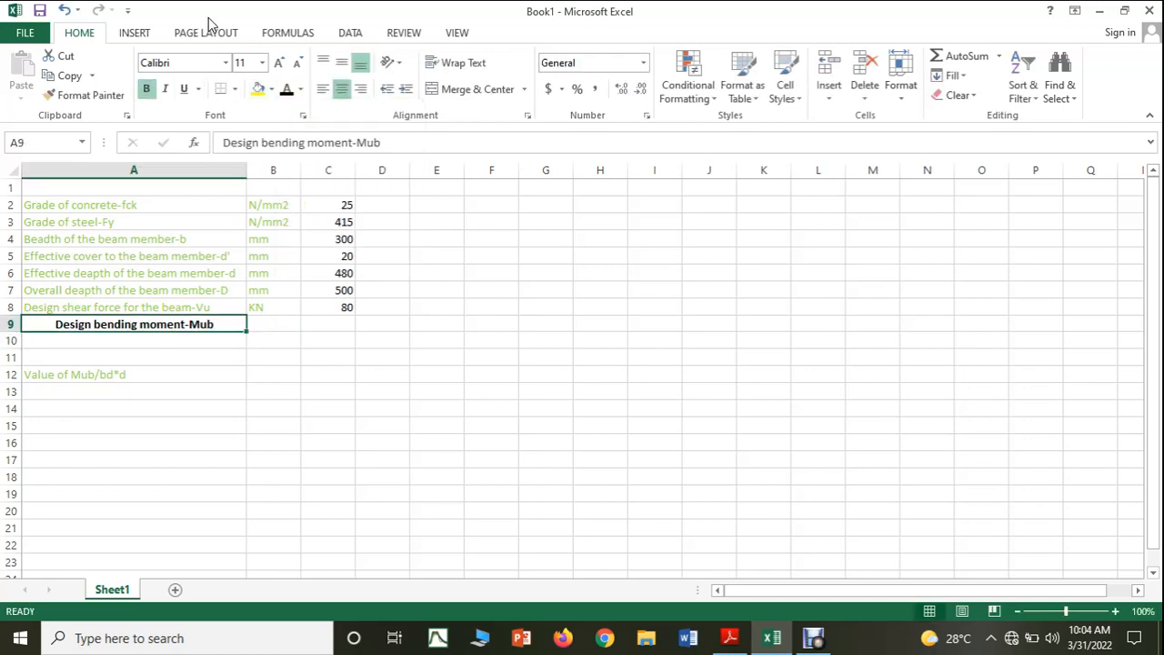
pyautogui.click(278, 61)
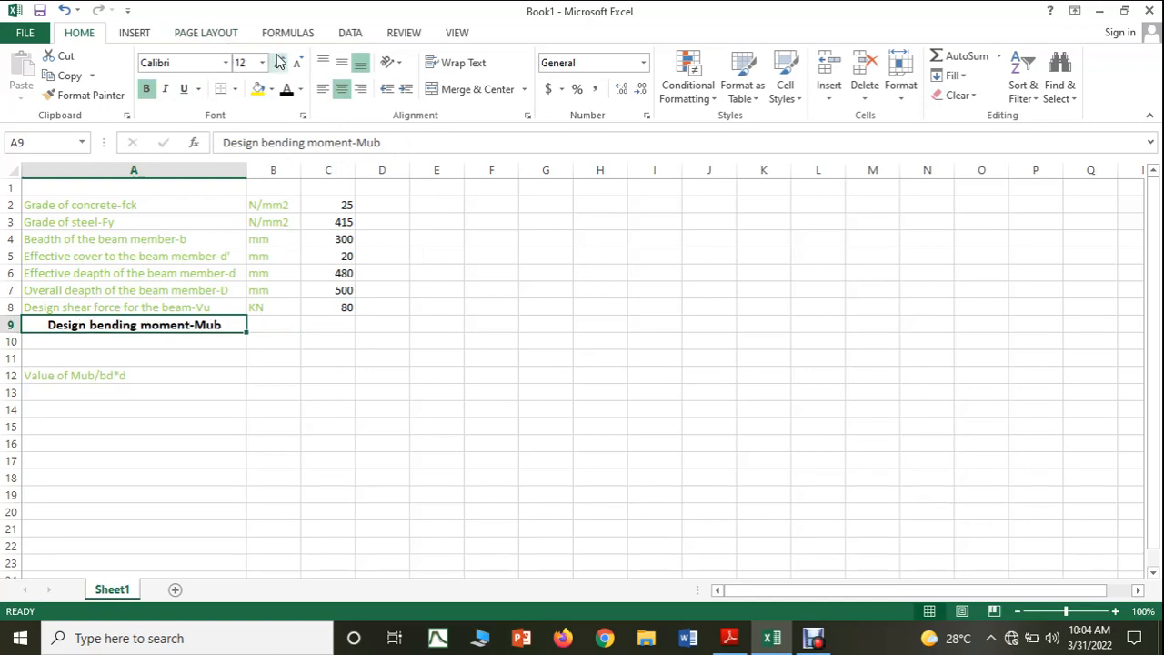
# Enter the label "1. Positive design bending moment" in A10 under the design bending moment heading
pyautogui.click(110, 341)
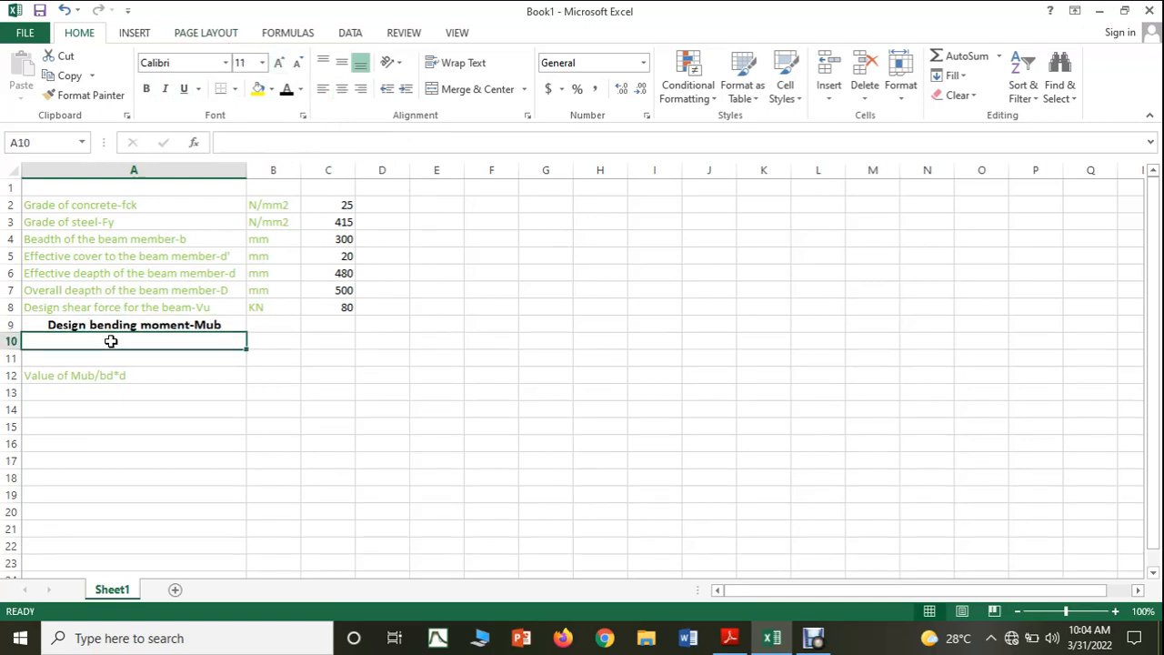
pyautogui.write('1.')
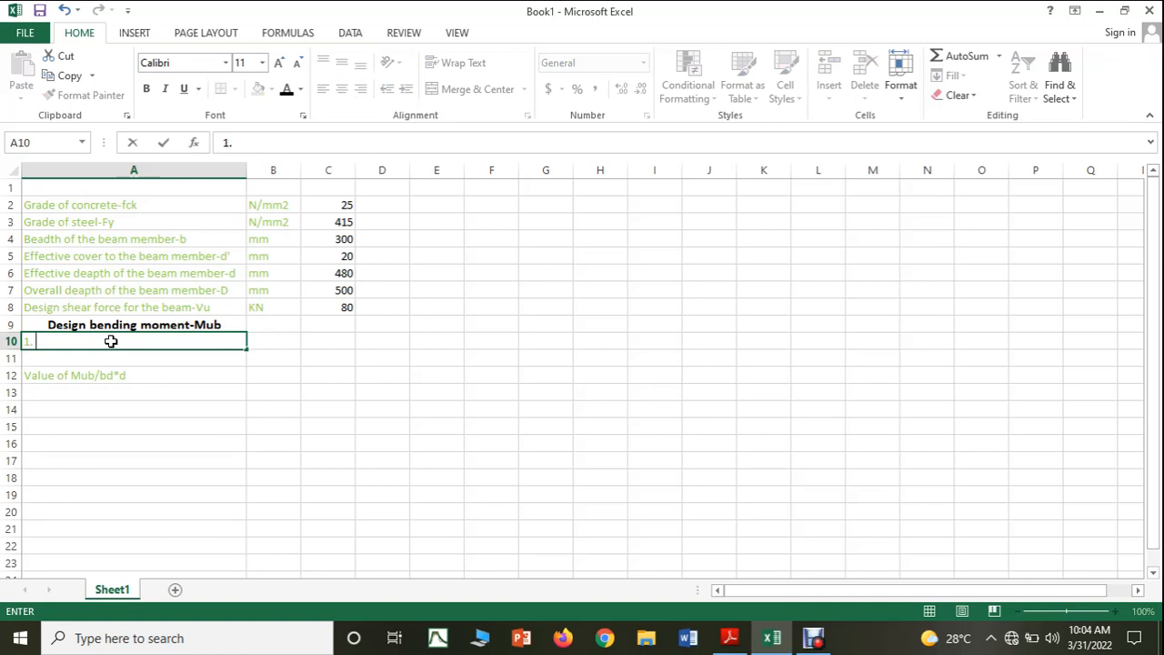
pyautogui.write('Positive de')
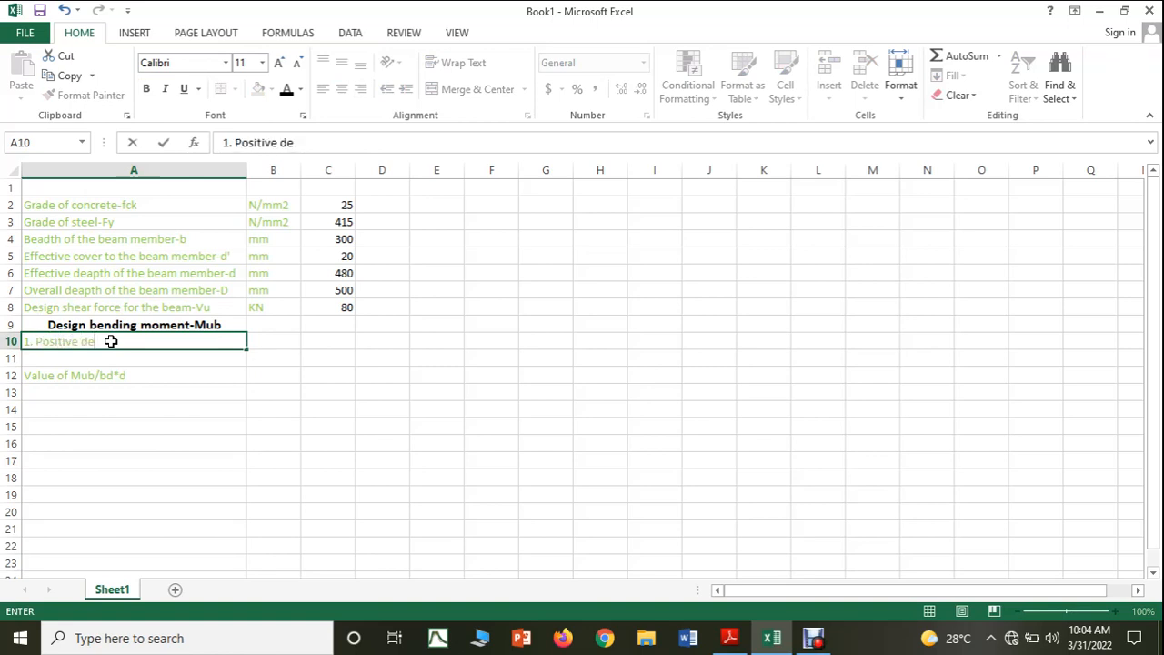
pyautogui.write('sign be')
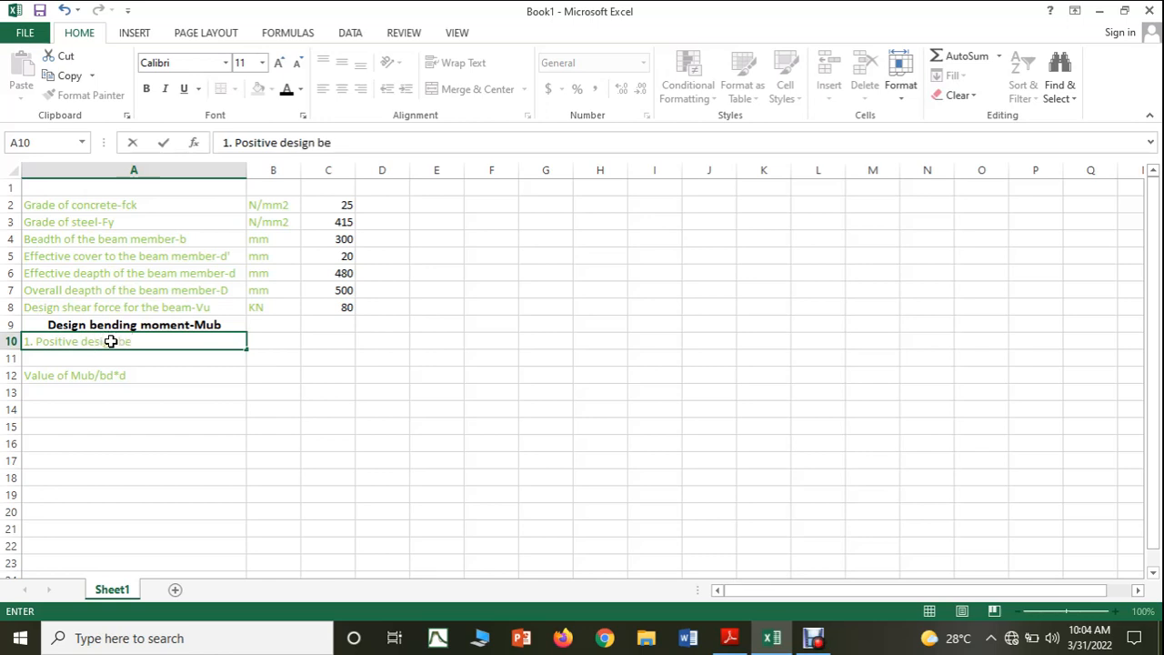
pyautogui.write('nding moment')
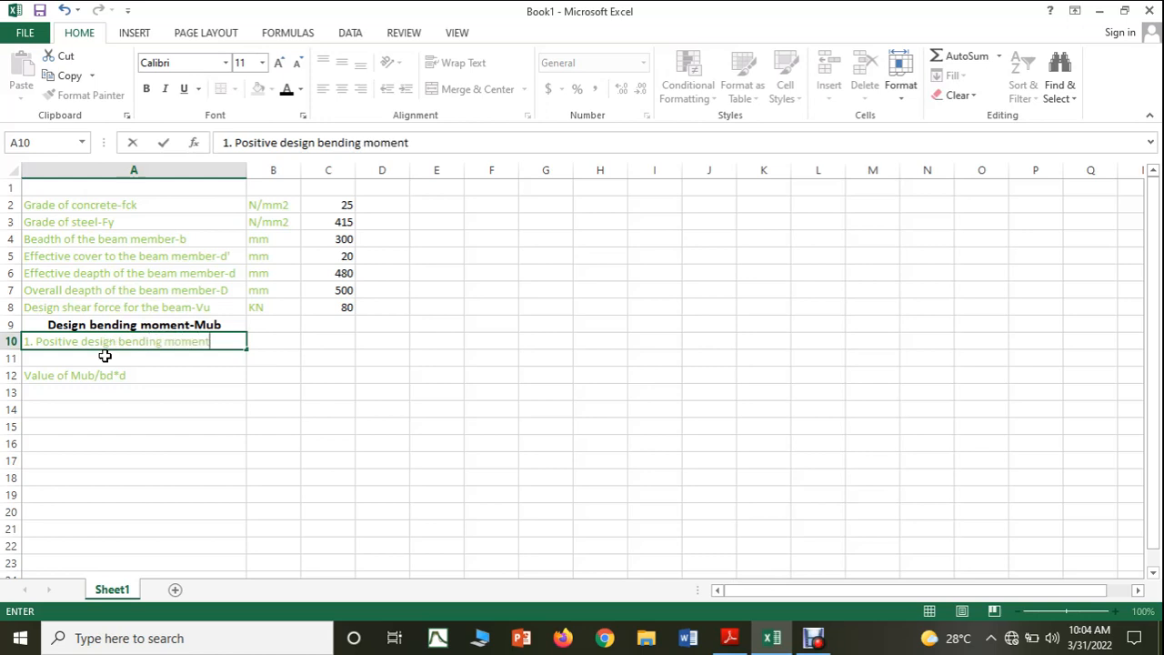
# Enter the label "2. Negative design bending moment" in A11
pyautogui.click(105, 356)
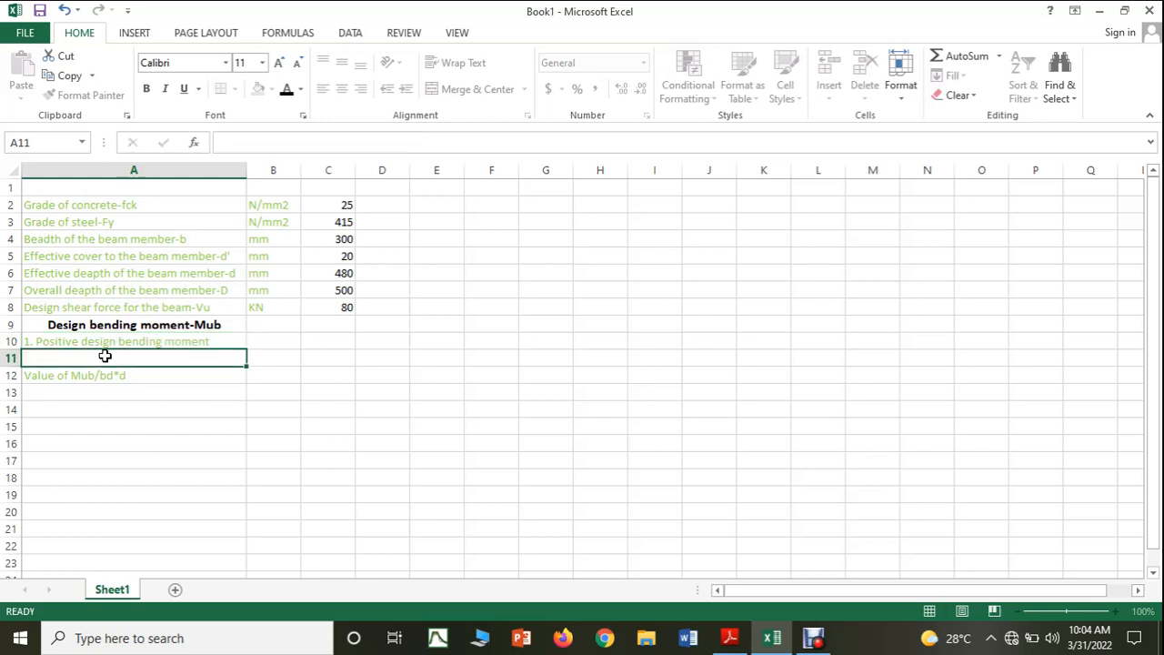
pyautogui.write('2. Neg')
pyautogui.write('ative ')
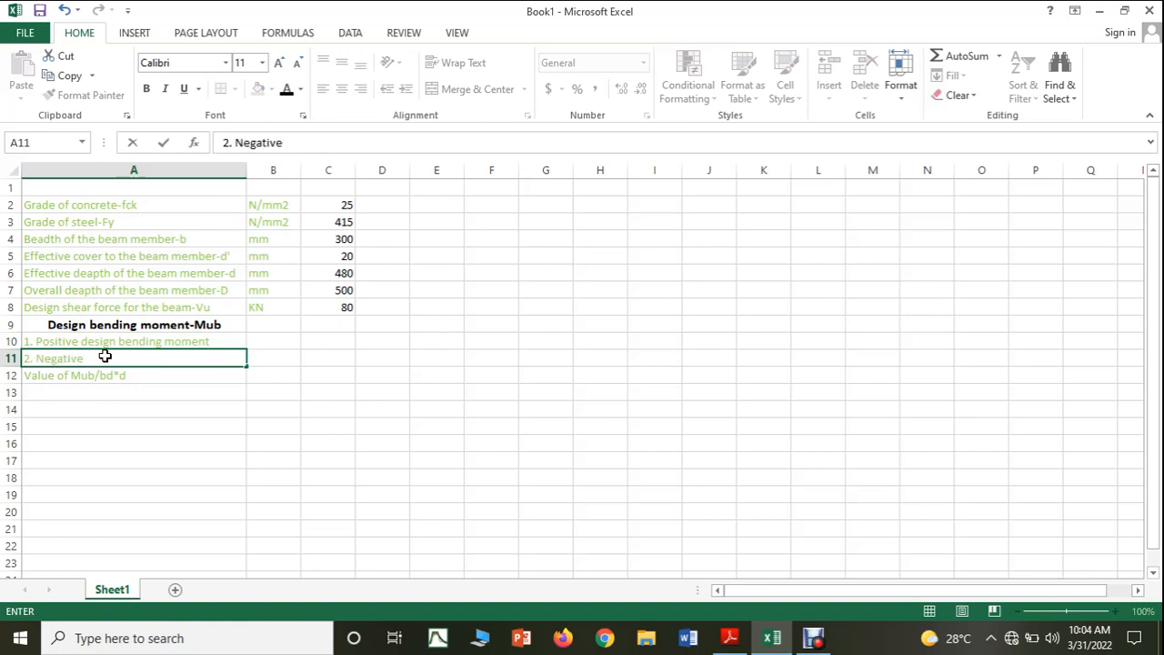
pyautogui.write('design bendi')
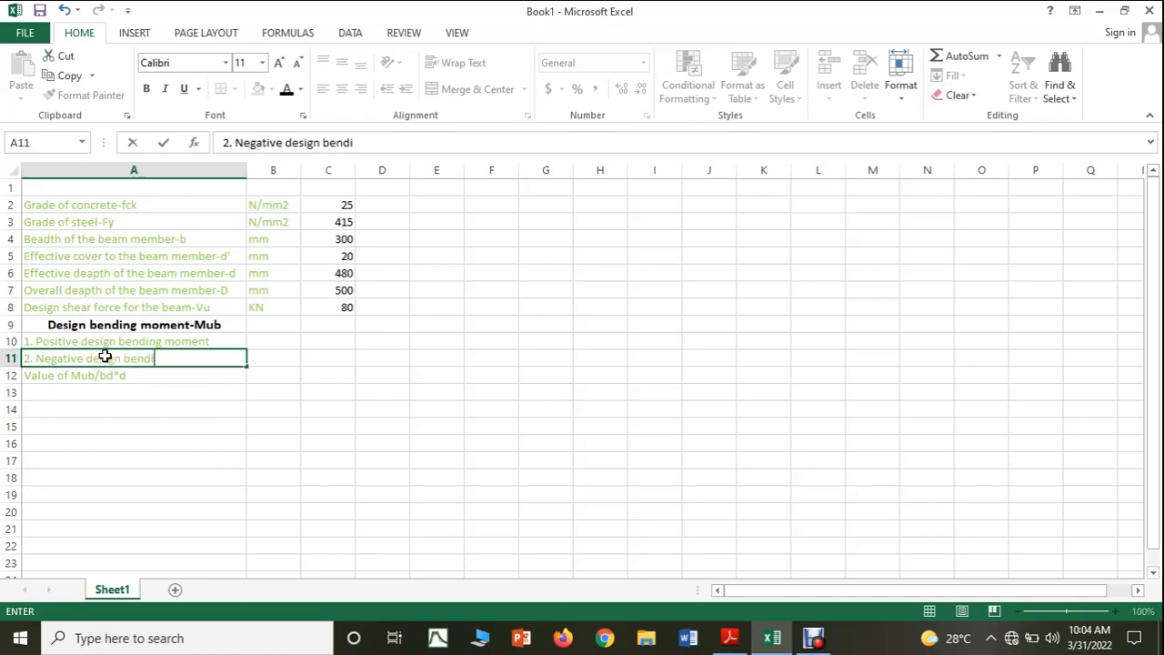
pyautogui.write('ng moment')
pyautogui.click(213, 394)
# Enter the unit KN-M for the positive bending moment in B10 and fill it down to B11
pyautogui.click(258, 342)
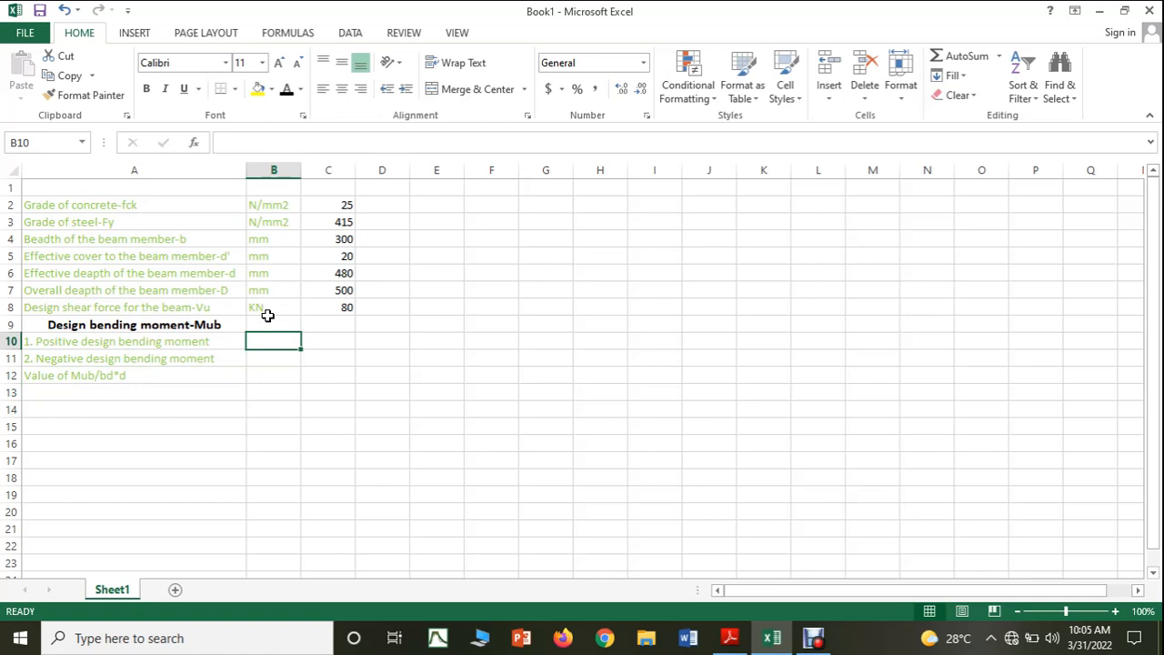
pyautogui.write('KN-')
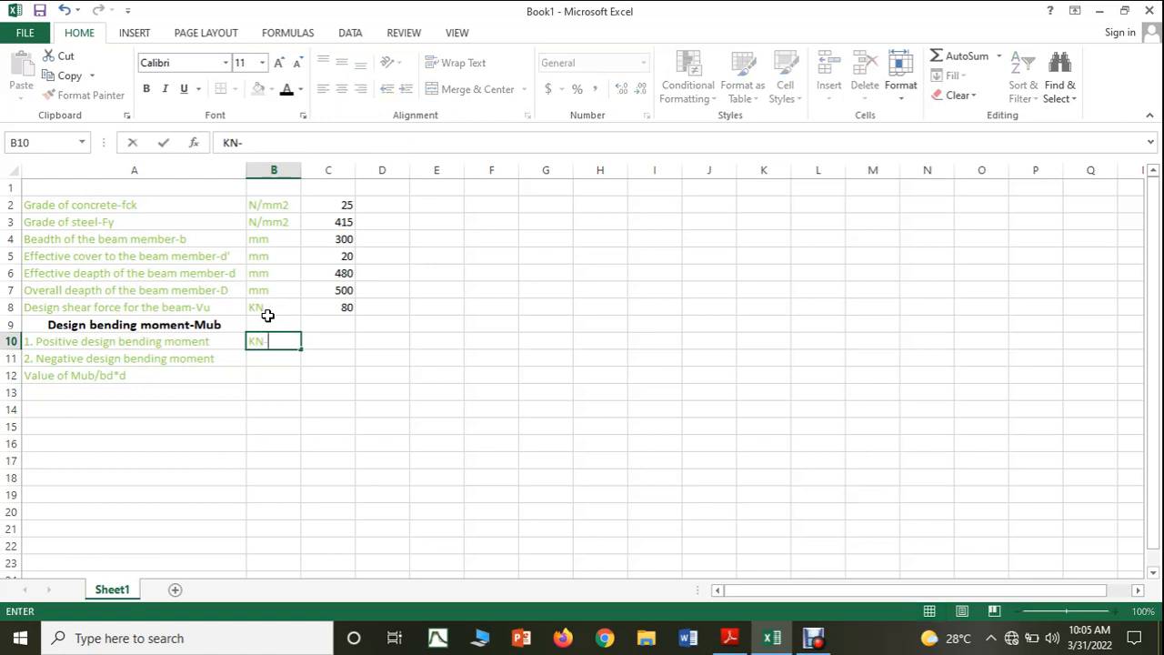
pyautogui.write('M')
pyautogui.click(270, 357)
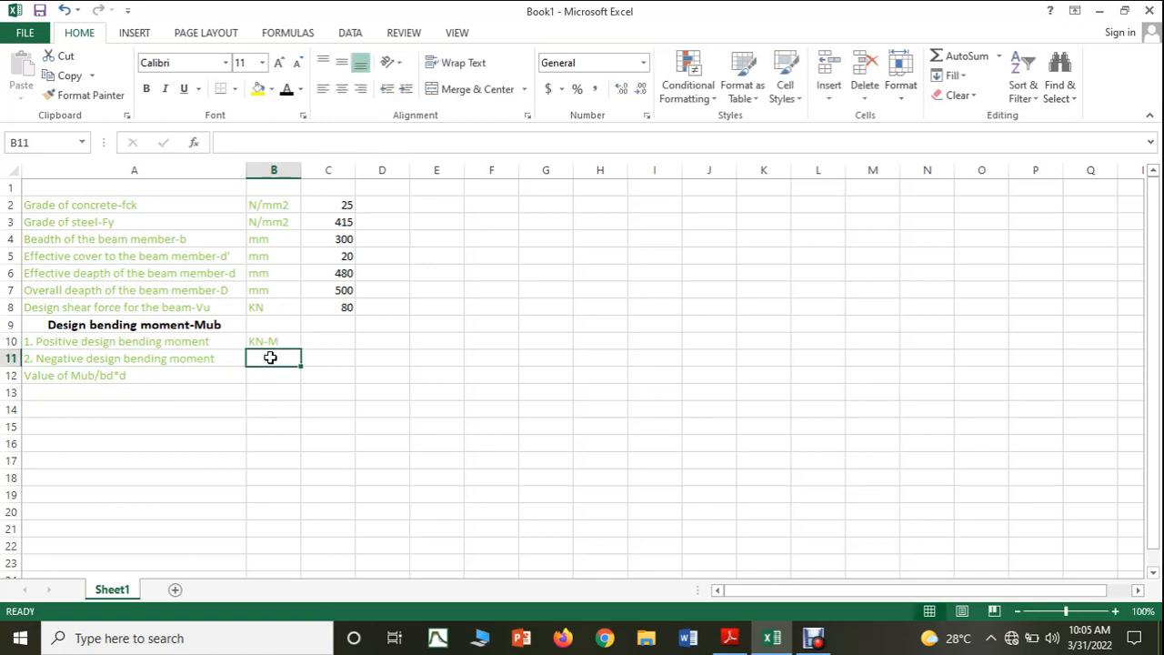
pyautogui.click(293, 342)
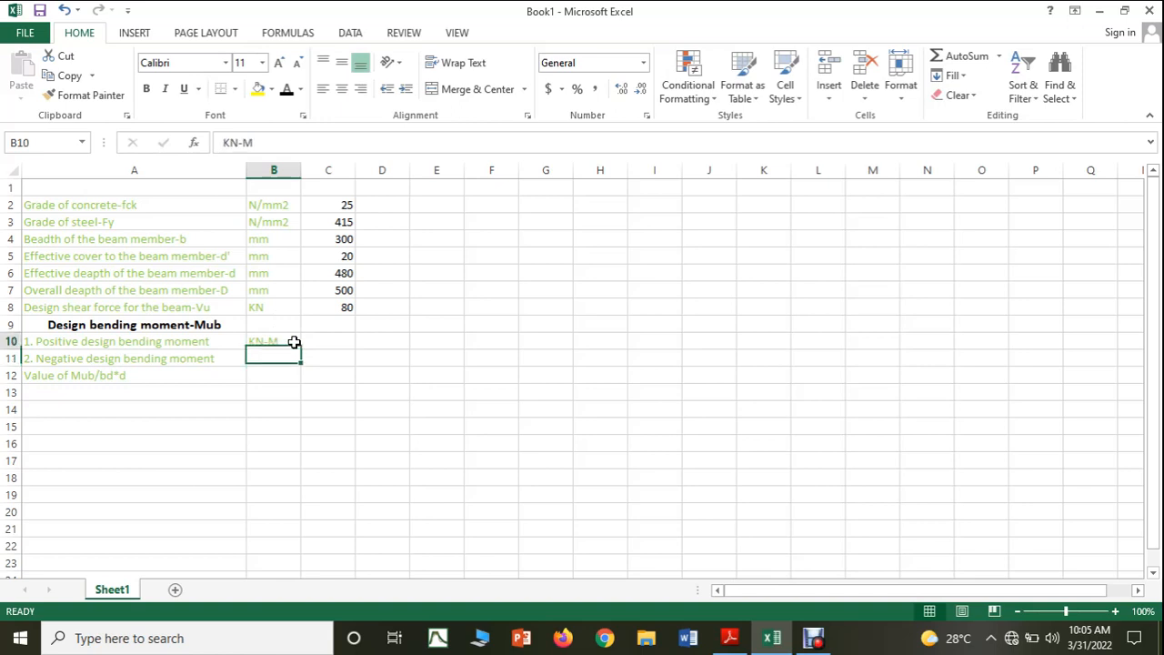
pyautogui.moveTo(301, 349); pyautogui.dragTo(303, 360)
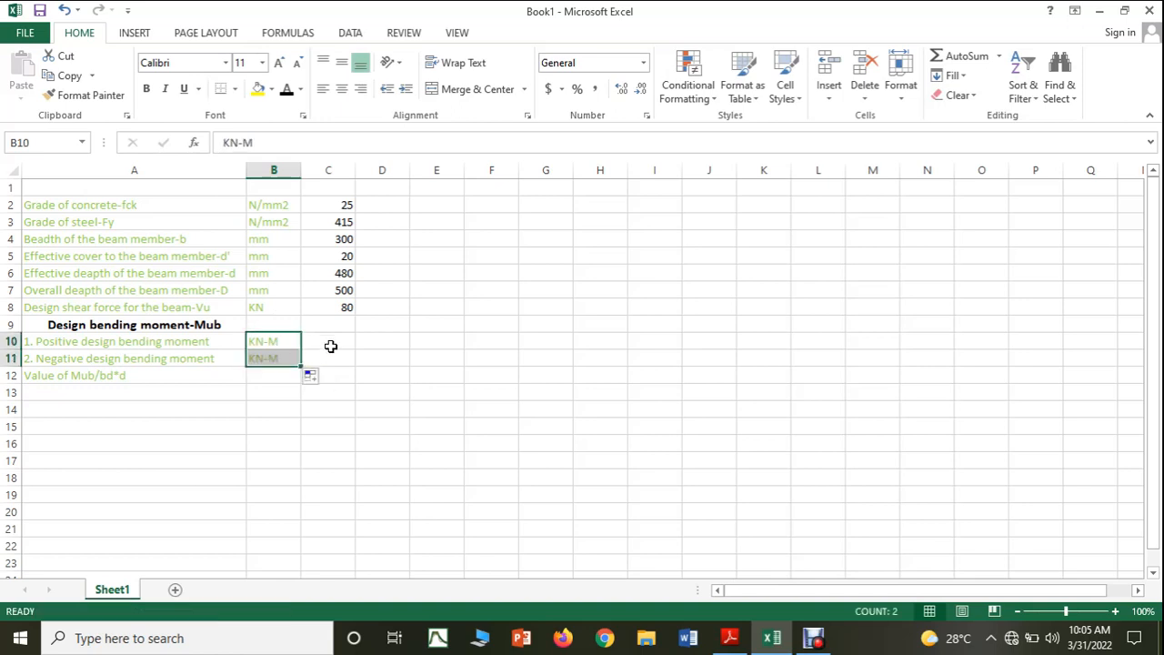
pyautogui.click(333, 343)
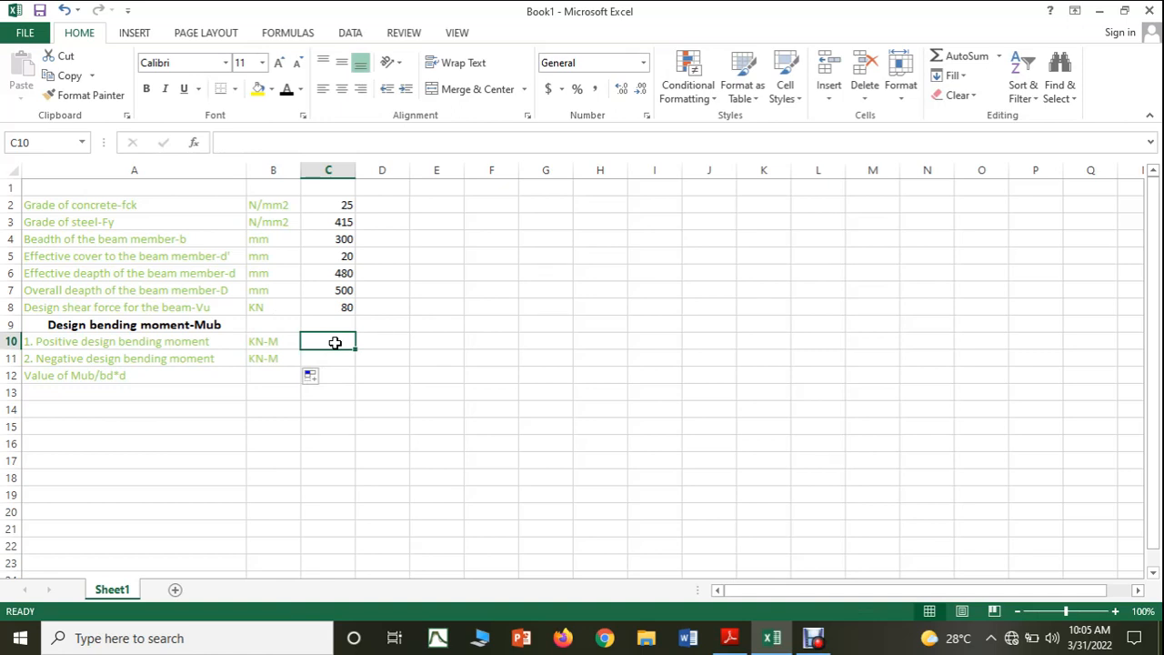
# Enter 200 as the positive design bending moment in C10 and 100 as the negative one in C11
pyautogui.write('200')
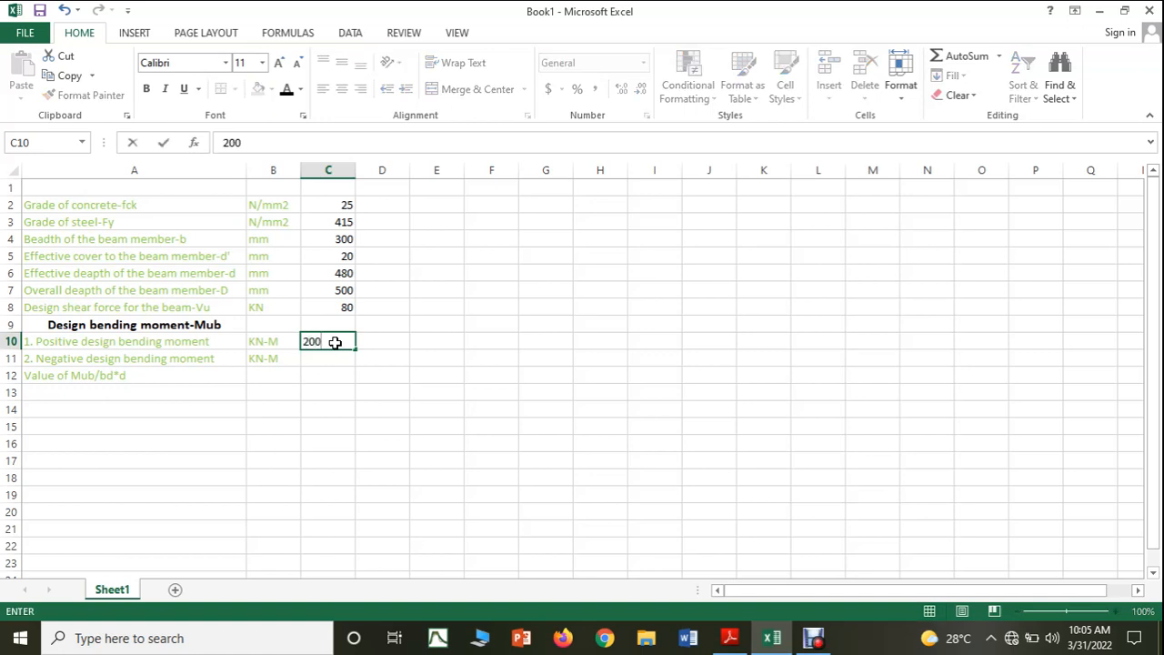
pyautogui.click(332, 362)
pyautogui.write('100')
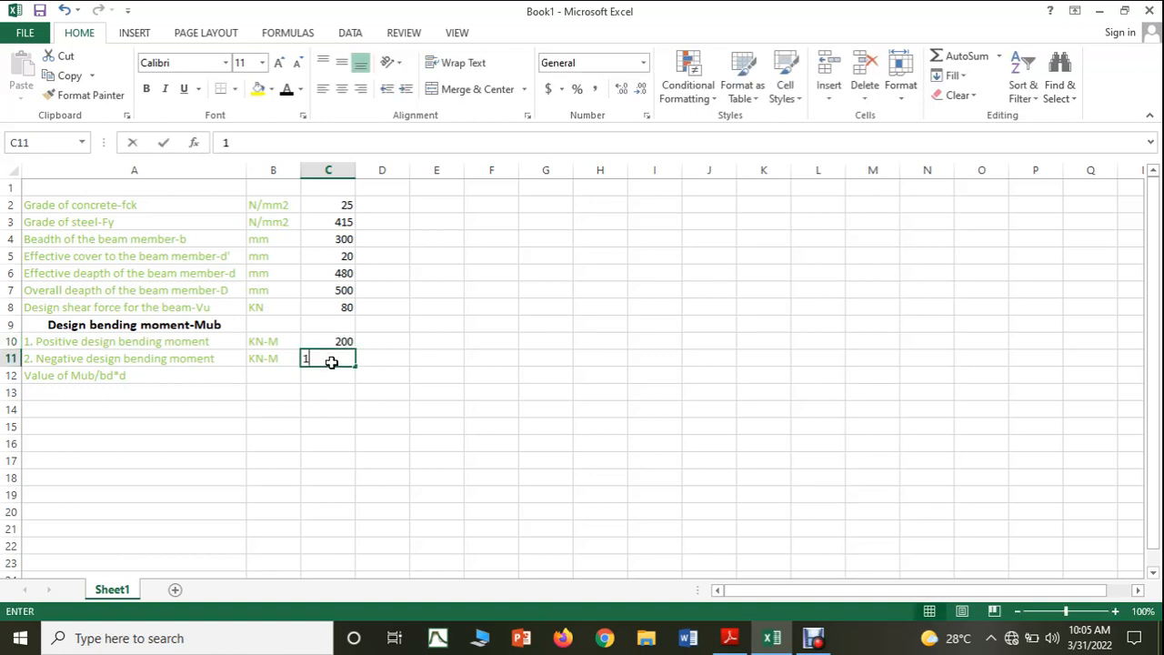
pyautogui.click(342, 392)
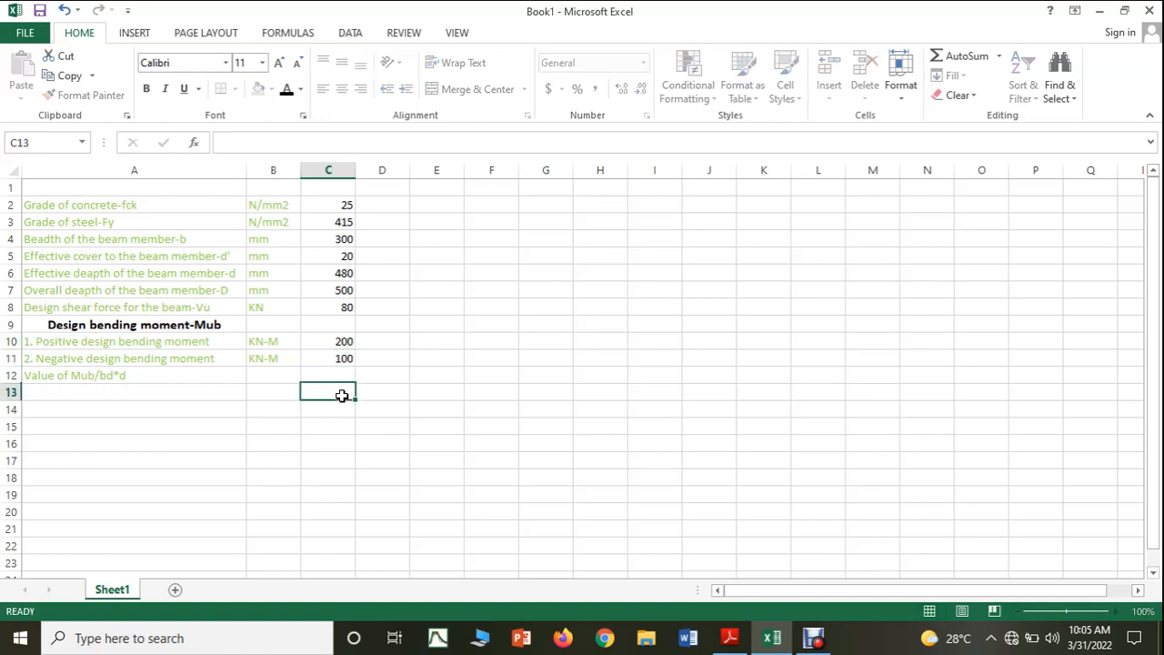
# Append "-POSITIVE" to the "Value of Mub/bd*d" label in A12
pyautogui.click(174, 376)
pyautogui.doubleClick(175, 376)
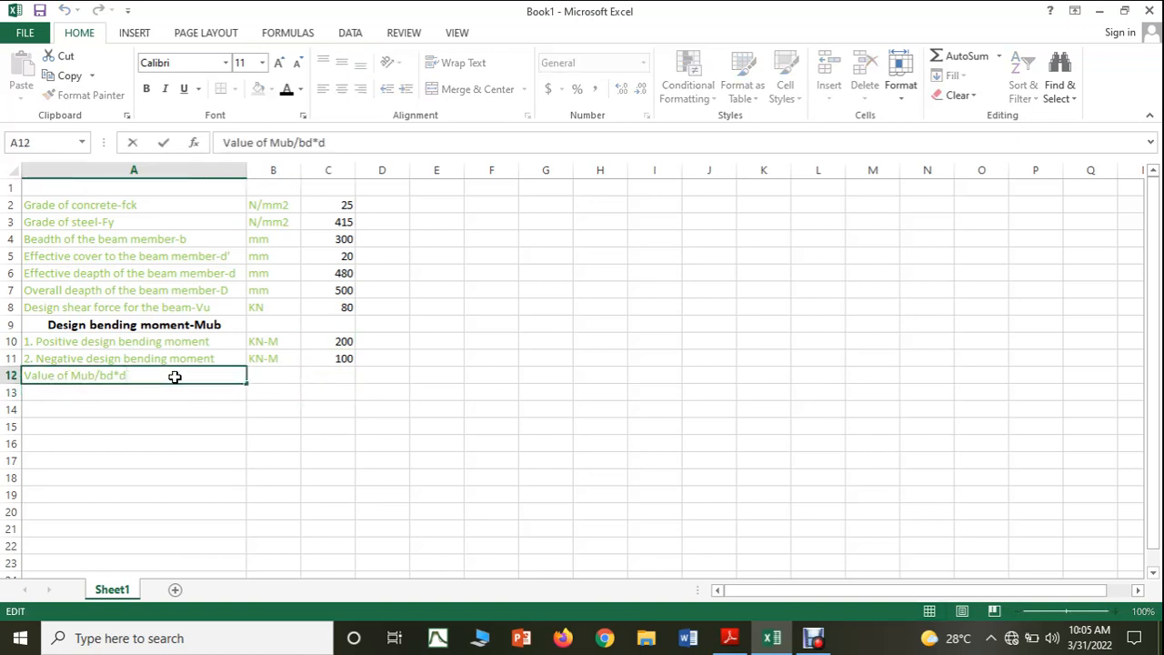
pyautogui.write('-POSITIVE')
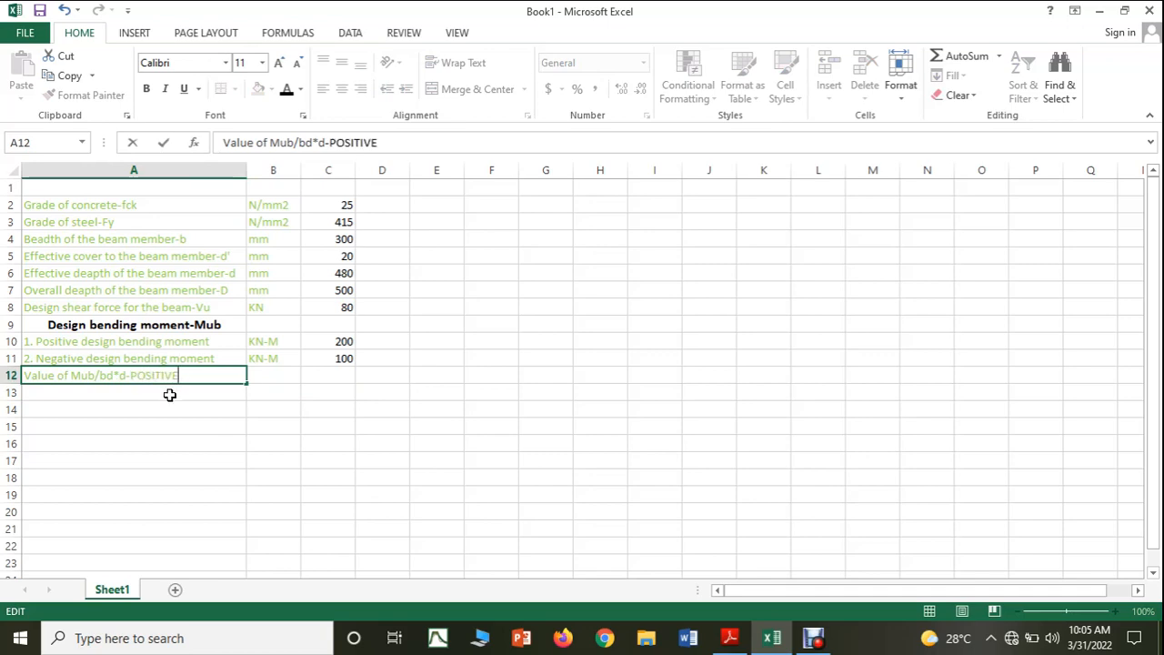
pyautogui.press('Return')
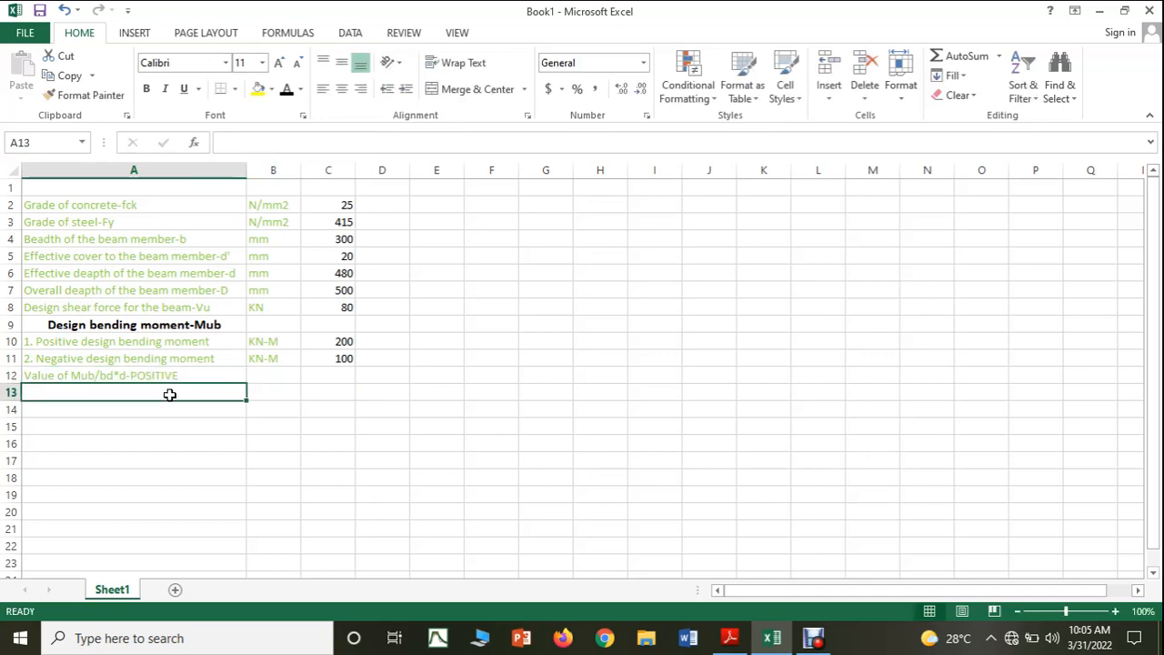
# Copy the A12 label into A13 and change its ending so it reads "Value of Mub/bd*d-NEGATIVE"
pyautogui.click(170, 379)
pyautogui.hotkey('ctrl', 'c')
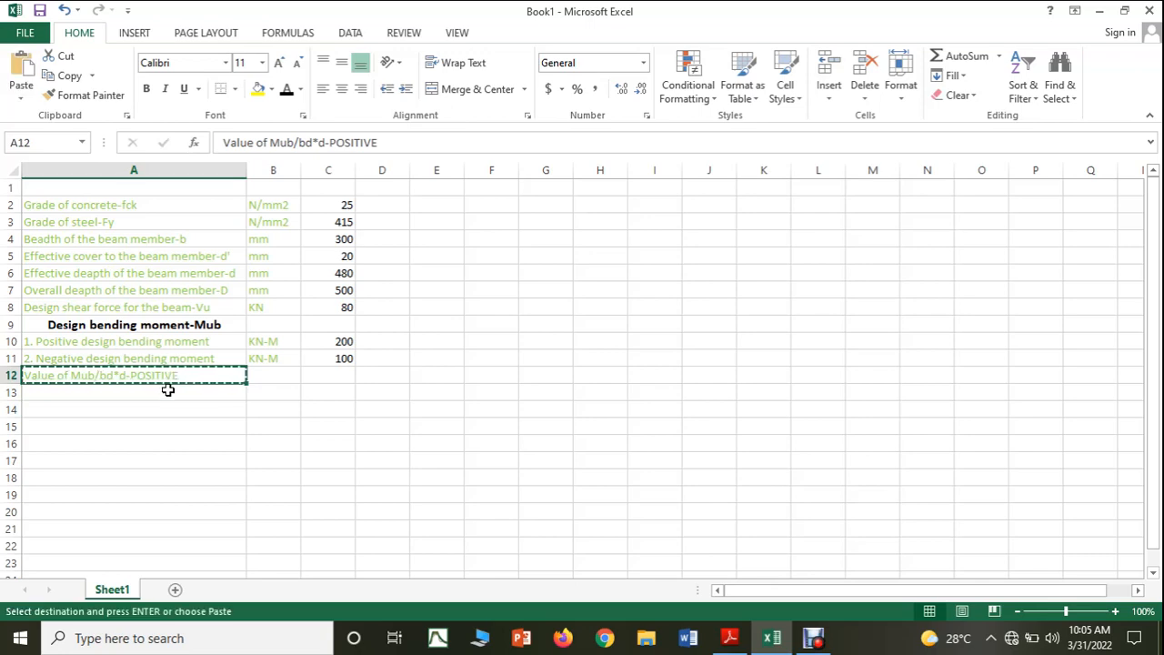
pyautogui.click(168, 391)
pyautogui.hotkey('ctrl', 'v')
pyautogui.press('Escape')
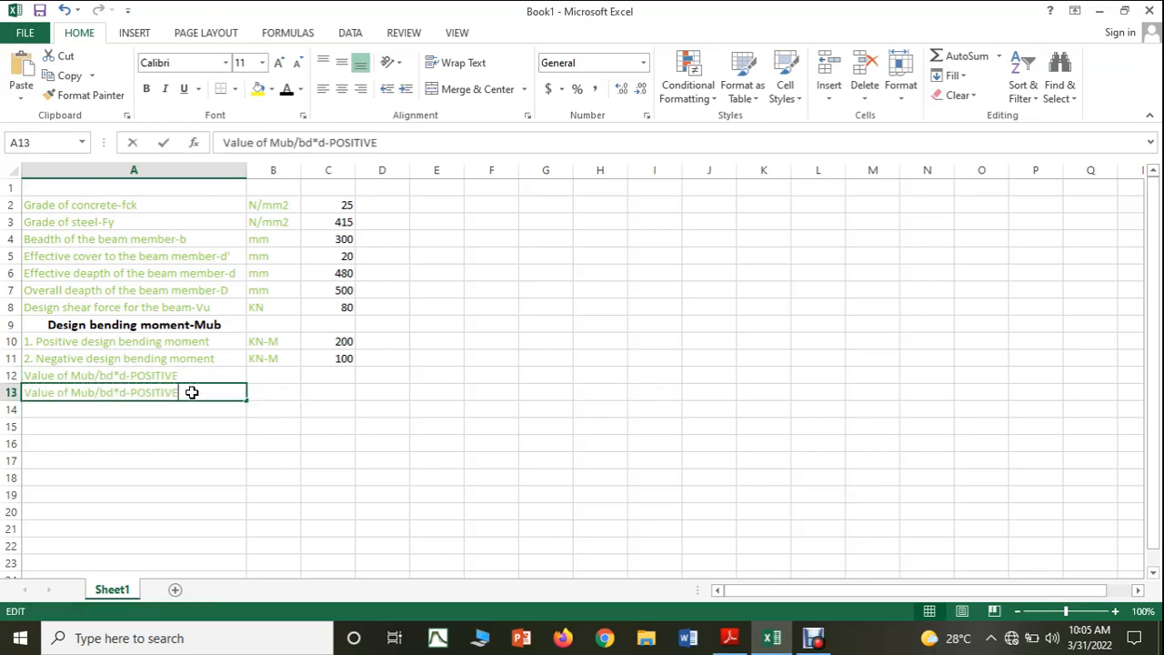
pyautogui.doubleClick(192, 392)
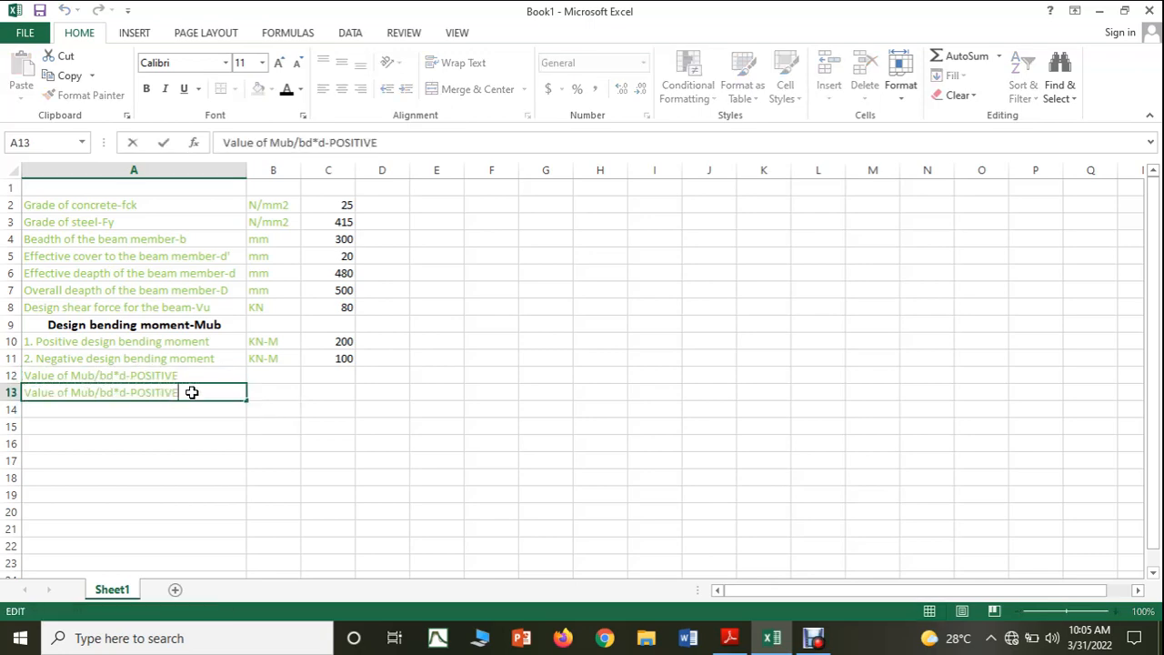
pyautogui.press('BackSpace')
pyautogui.press('BackSpace')
pyautogui.press('BackSpace')
pyautogui.press('BackSpace')
pyautogui.press('BackSpace')
pyautogui.press('BackSpace')
pyautogui.press('BackSpace')
pyautogui.press('BackSpace')
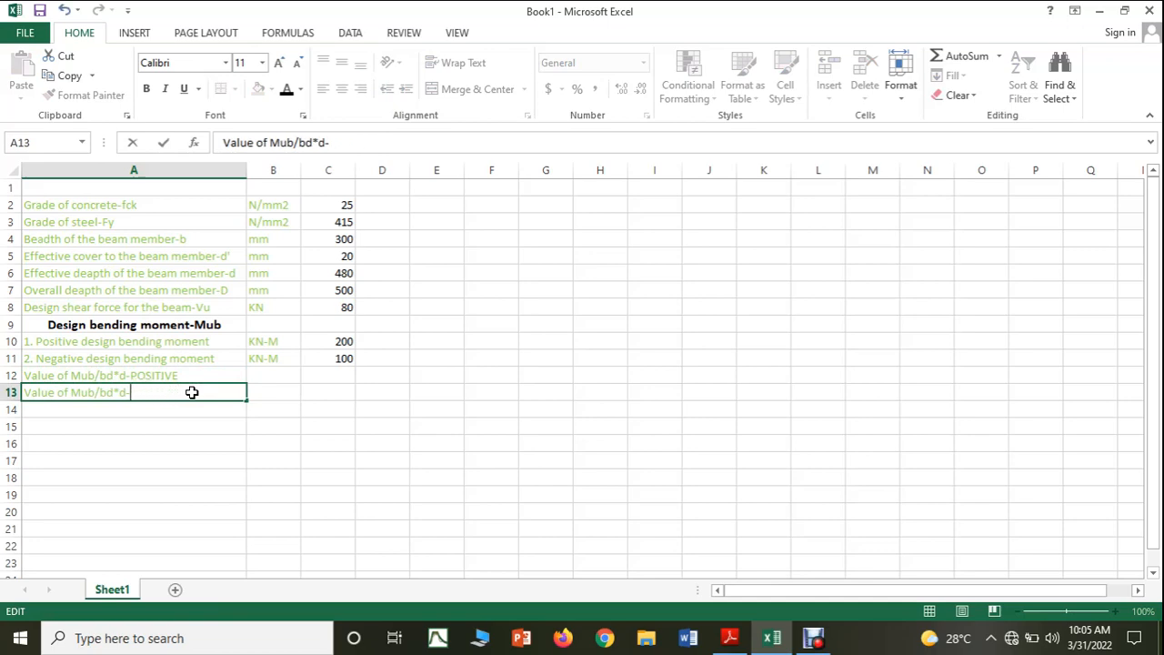
pyautogui.write('NEGATIVE')
pyautogui.click(260, 391)
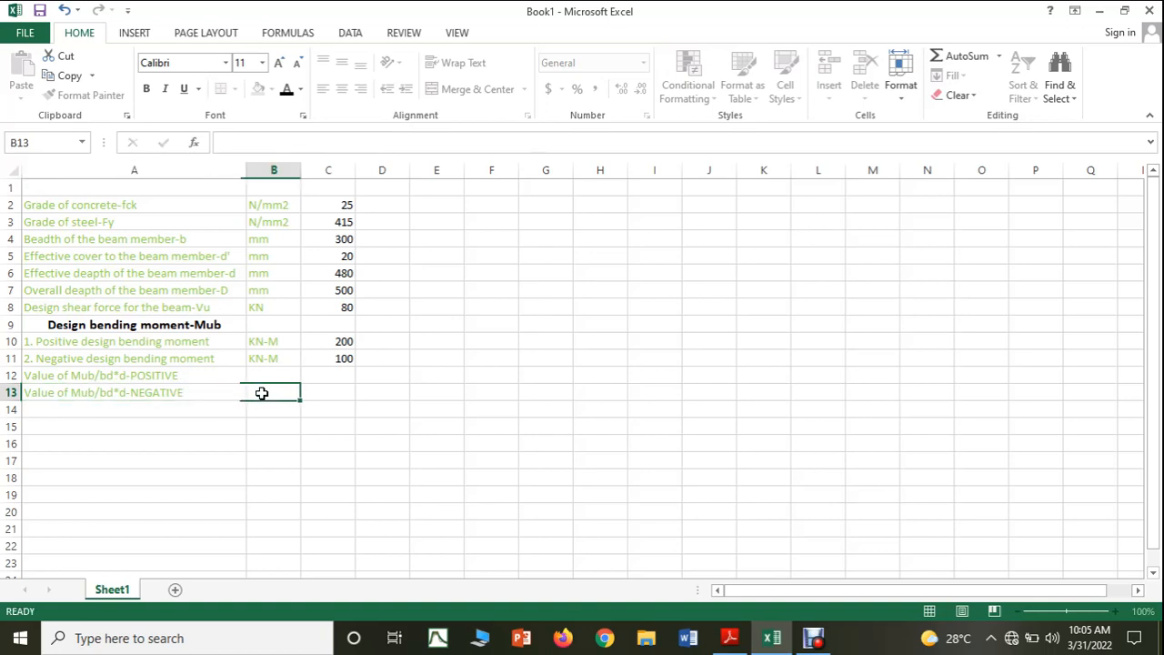
# Calculate the positive Mub/bd*d value in C12 with the formula =((C10*1000000)/(C4*C6*C6))
pyautogui.click(330, 373)
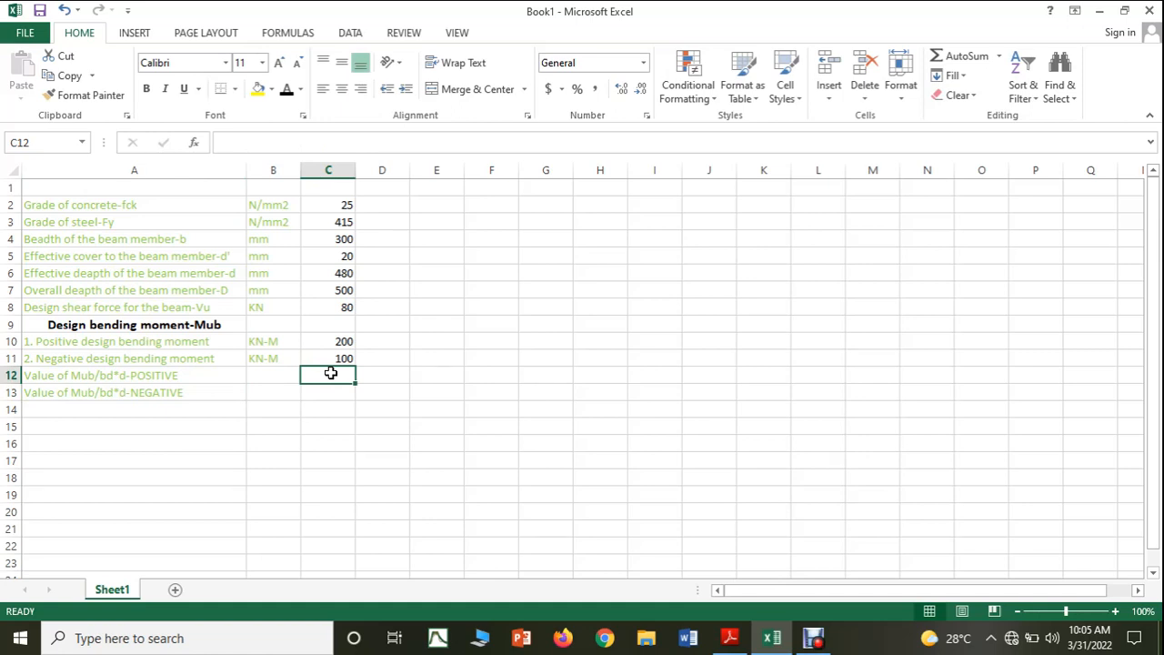
pyautogui.write('=')
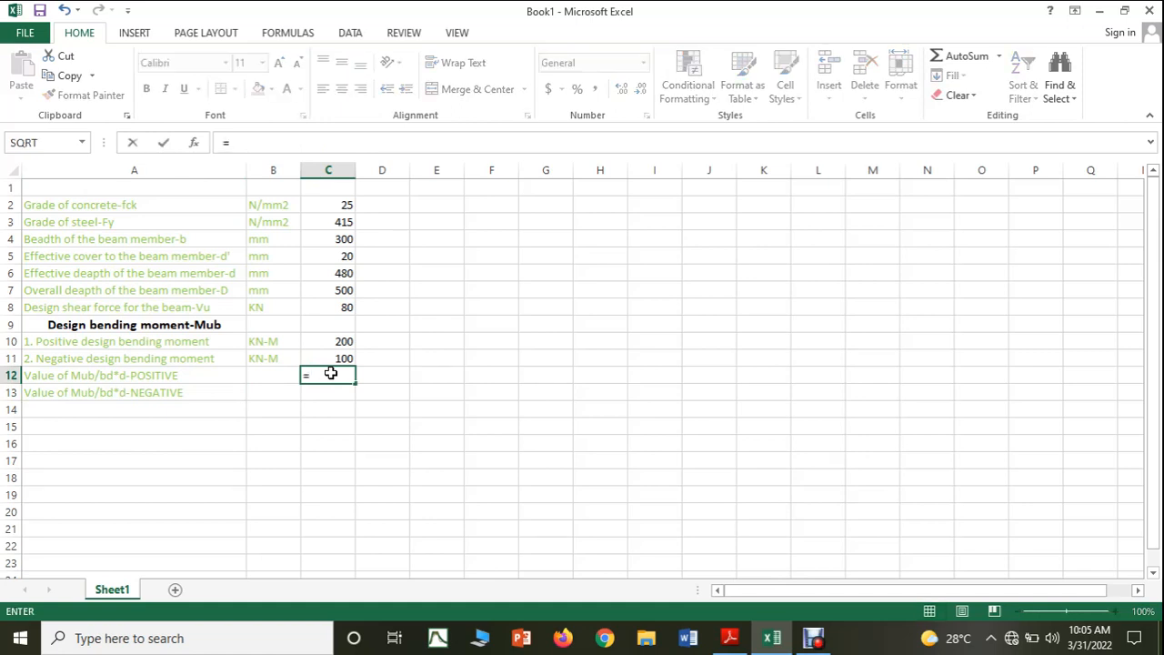
pyautogui.write('((')
pyautogui.click(338, 341)
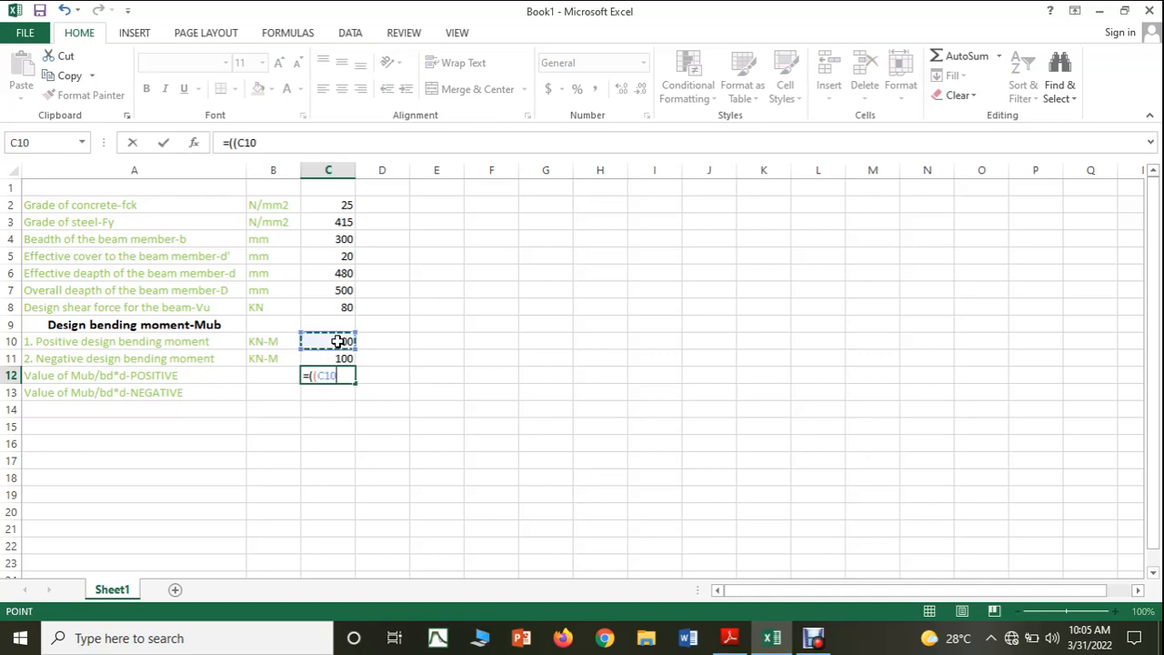
pyautogui.write('*1000')
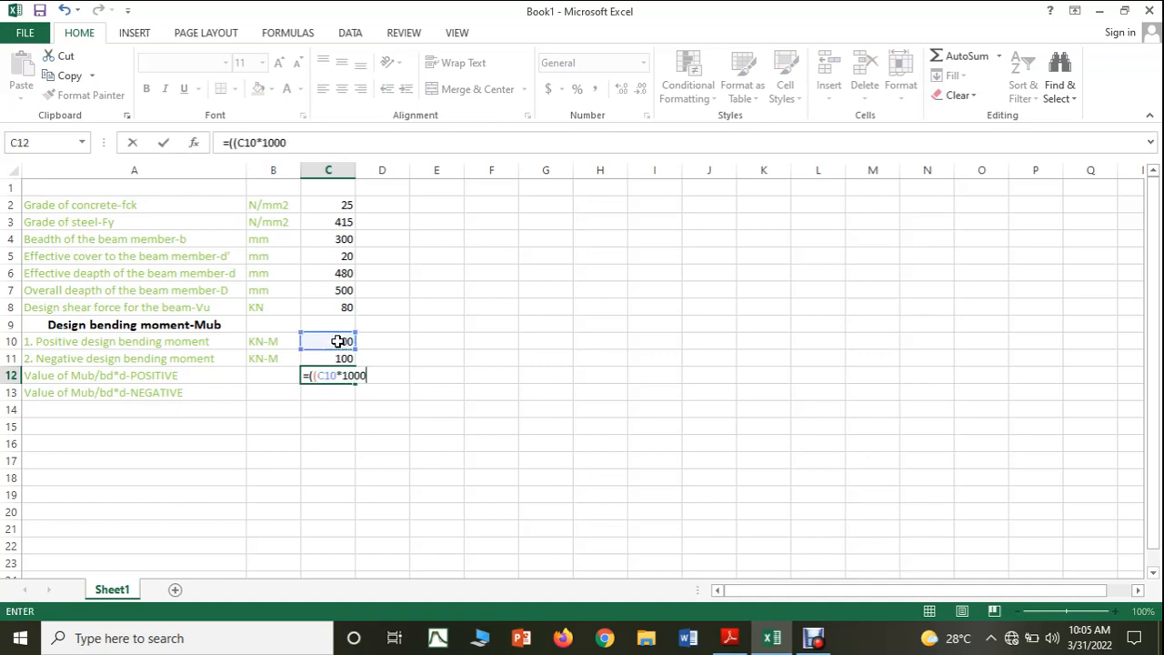
pyautogui.write('000)/(')
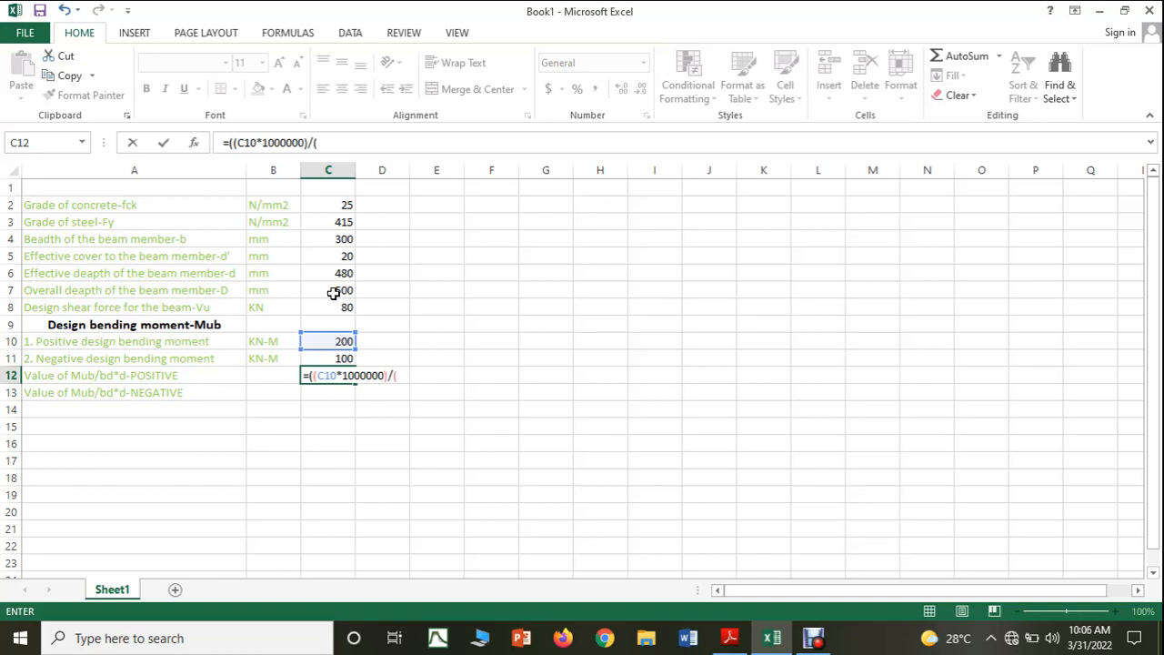
pyautogui.click(337, 238)
pyautogui.write('*')
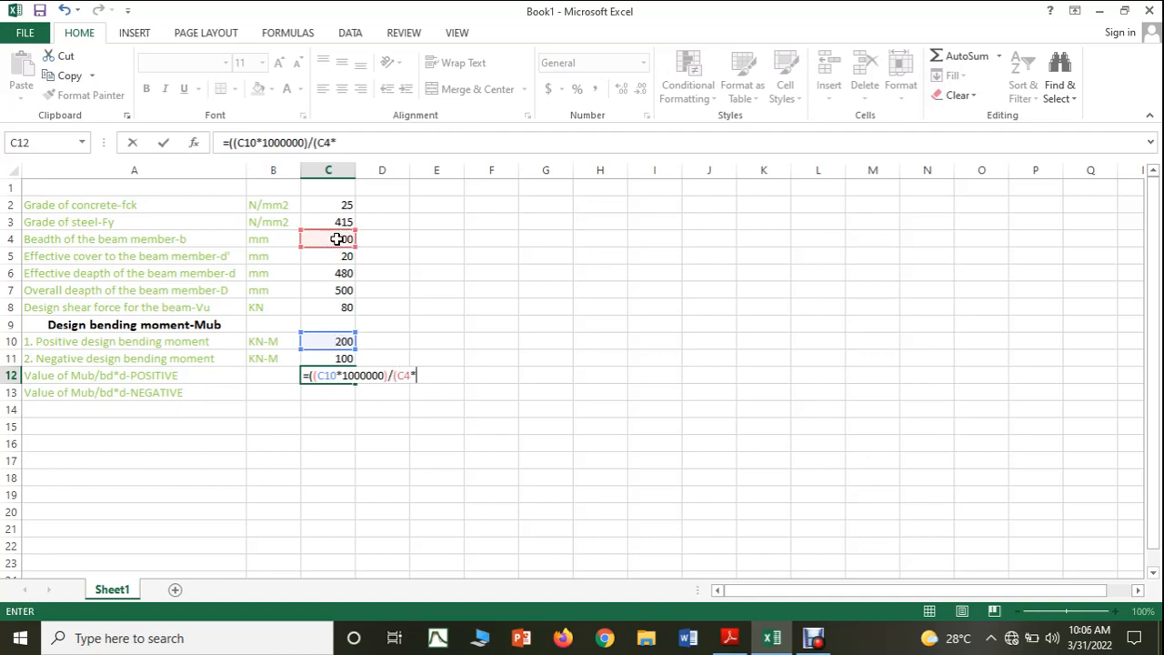
pyautogui.click(337, 272)
pyautogui.write('*')
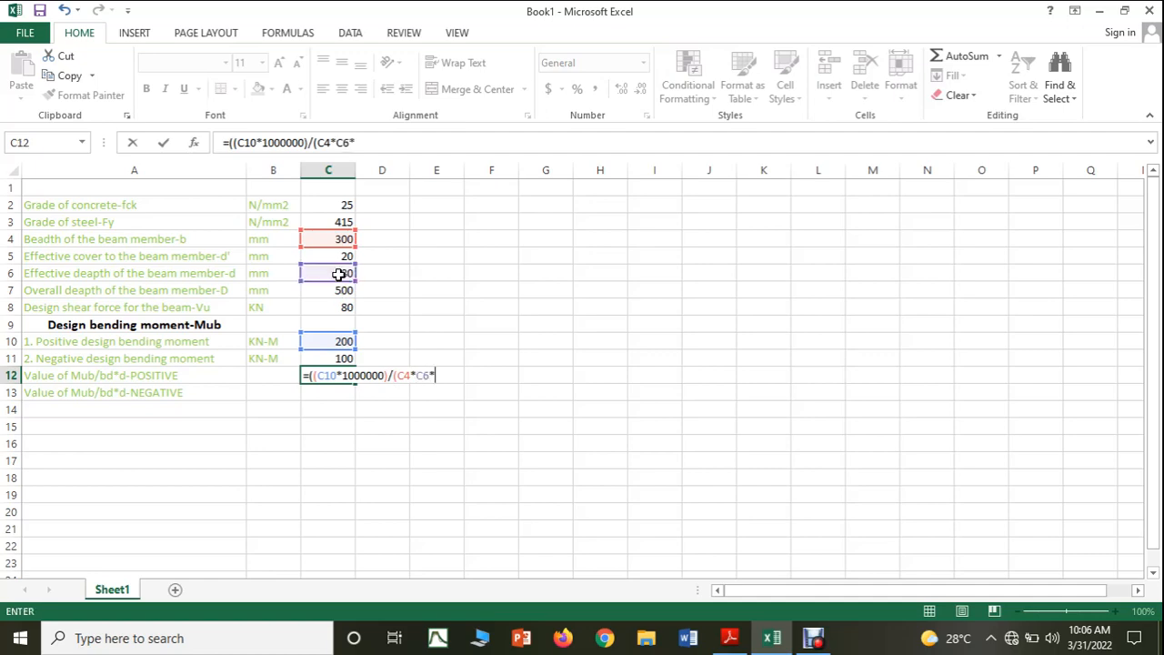
pyautogui.click(341, 274)
pyautogui.write(')')
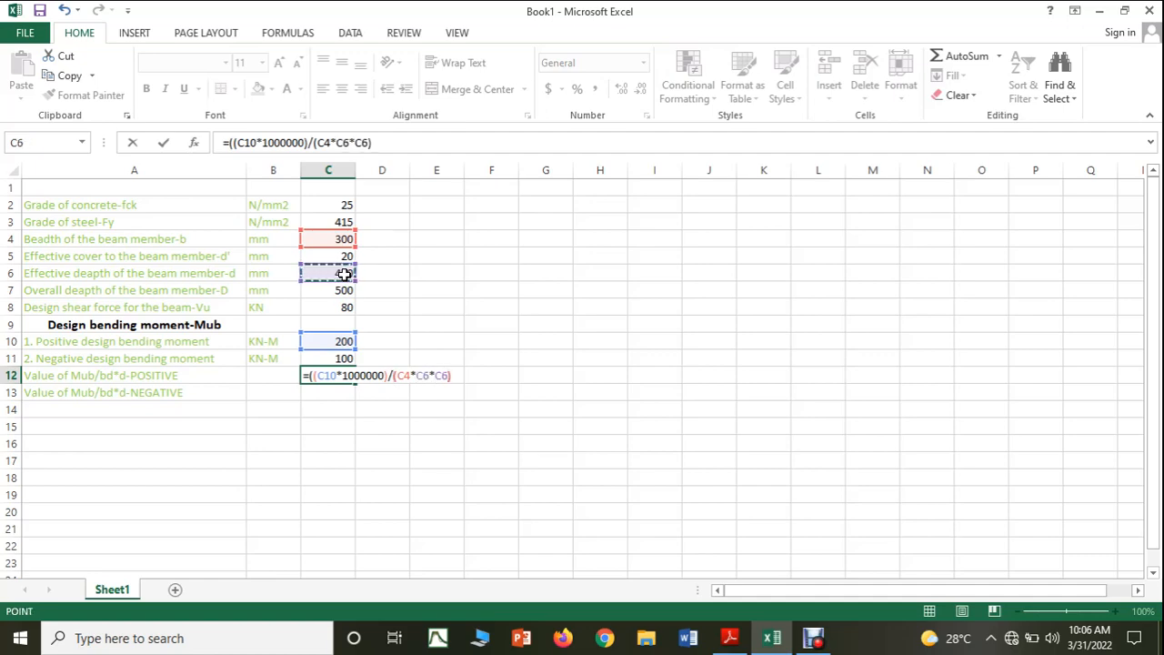
pyautogui.write(')')
pyautogui.press('Return')
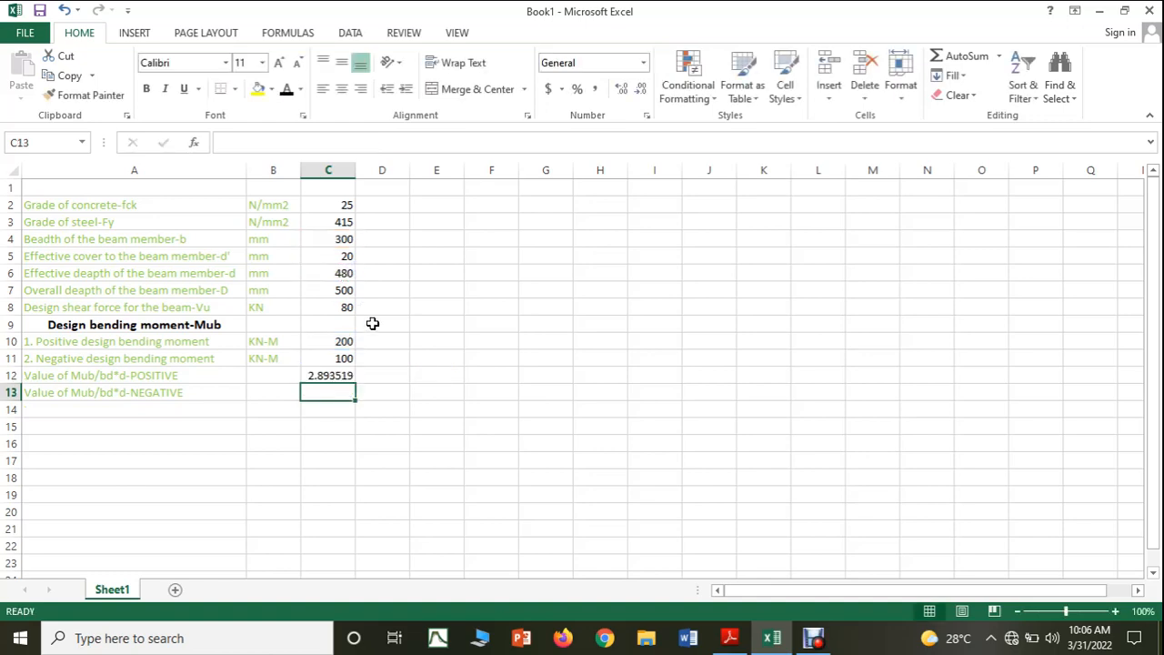
# Calculate the negative Mub/bd*d value in C13 with the formula =((C11*1000000)/(C4*C6*C6))
pyautogui.write('=')
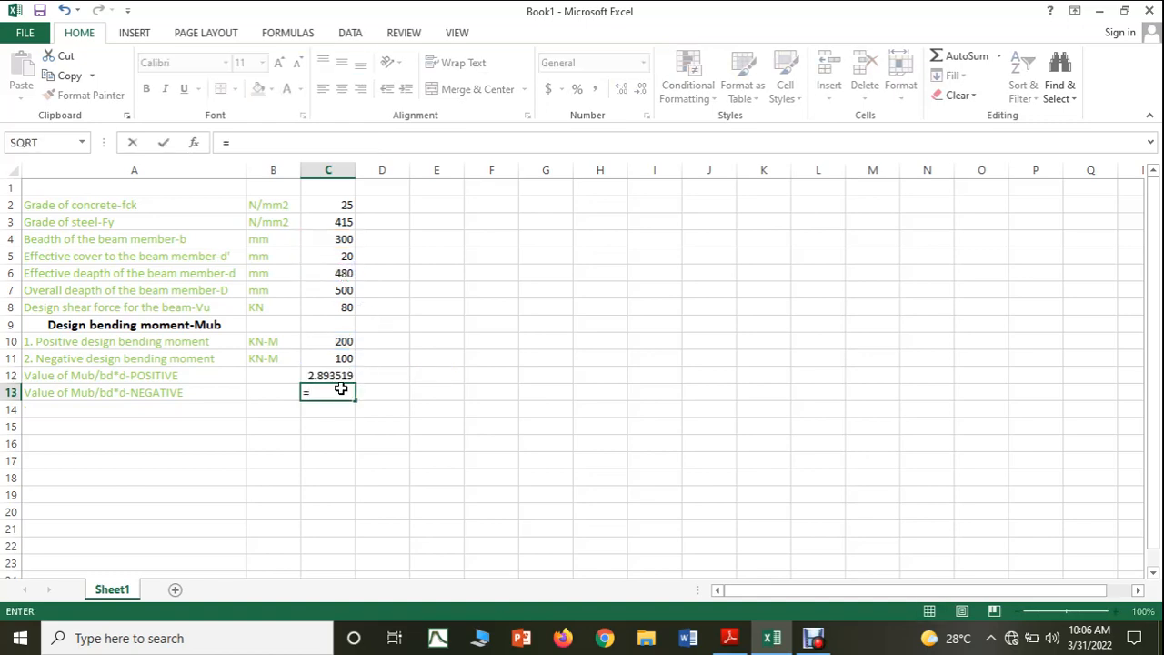
pyautogui.write('((')
pyautogui.click(336, 360)
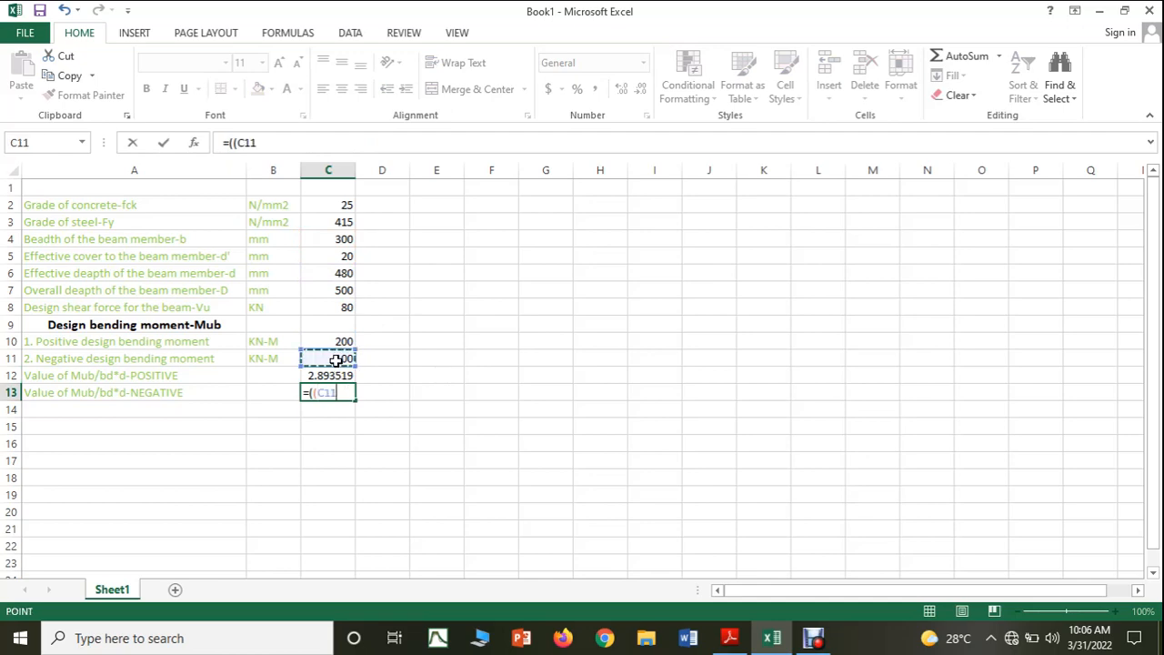
pyautogui.write('*100000')
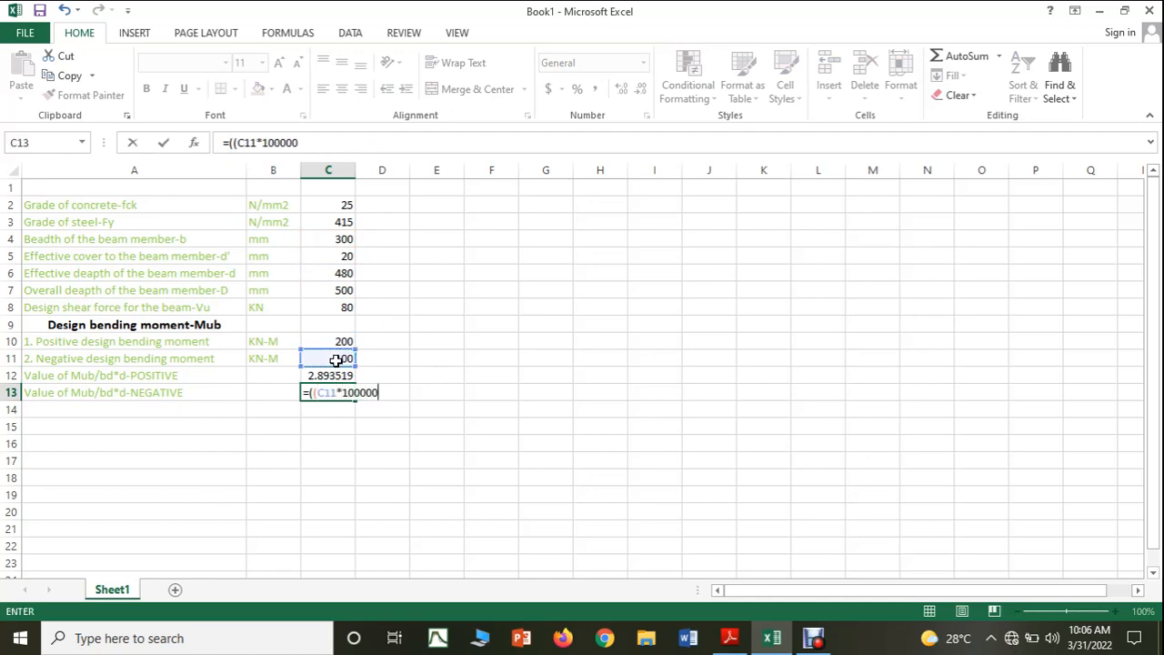
pyautogui.write('0')
pyautogui.write(')*')
pyautogui.write('/')
pyautogui.write('(')
pyautogui.click(336, 240)
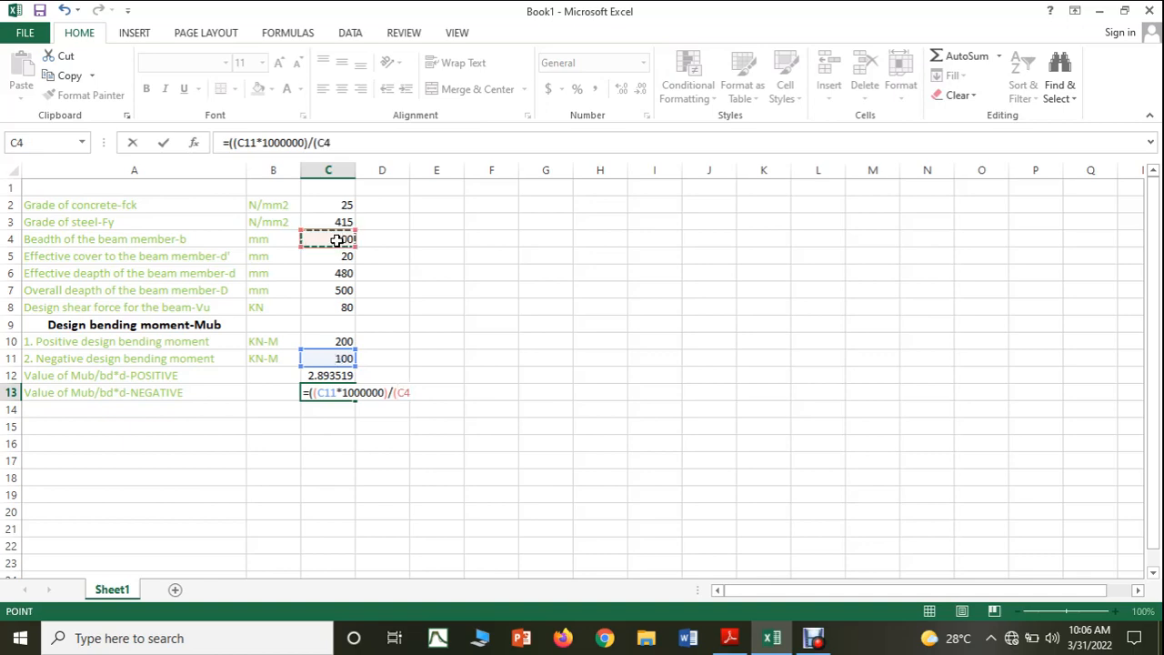
pyautogui.write('*')
pyautogui.click(336, 274)
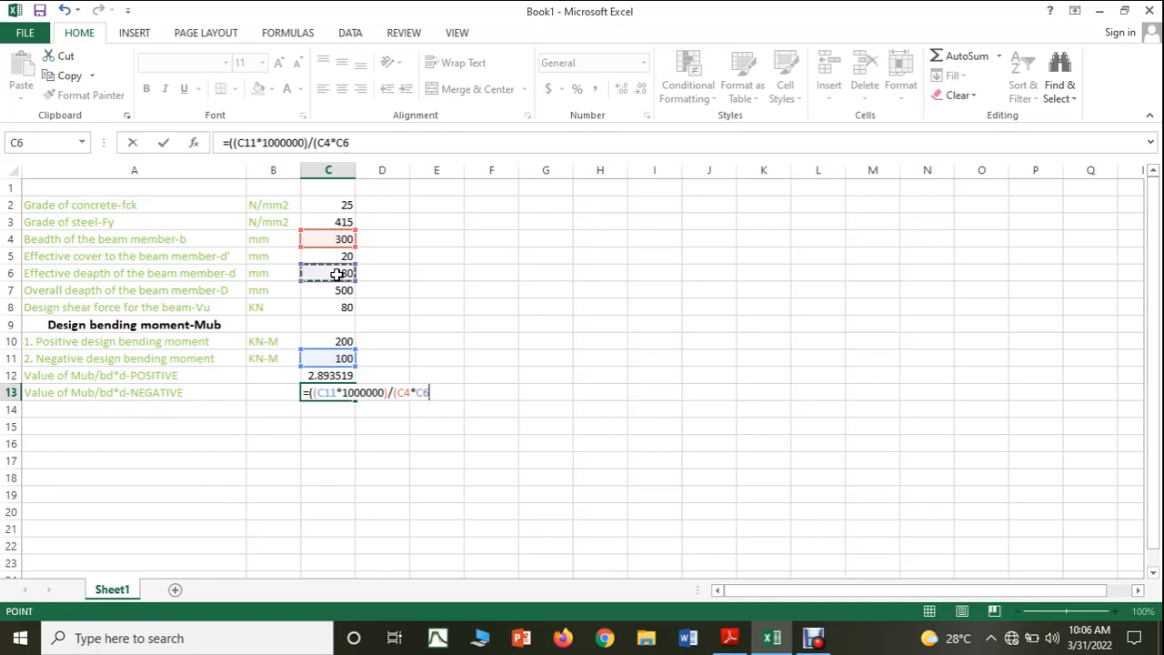
pyautogui.write('*')
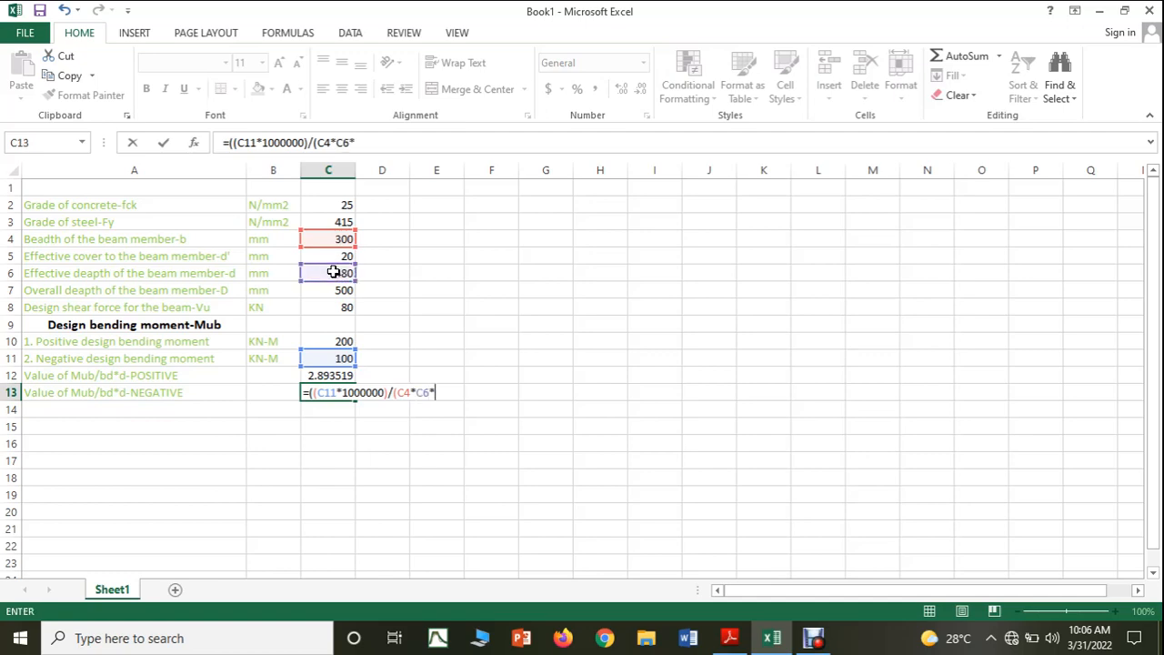
pyautogui.click(334, 273)
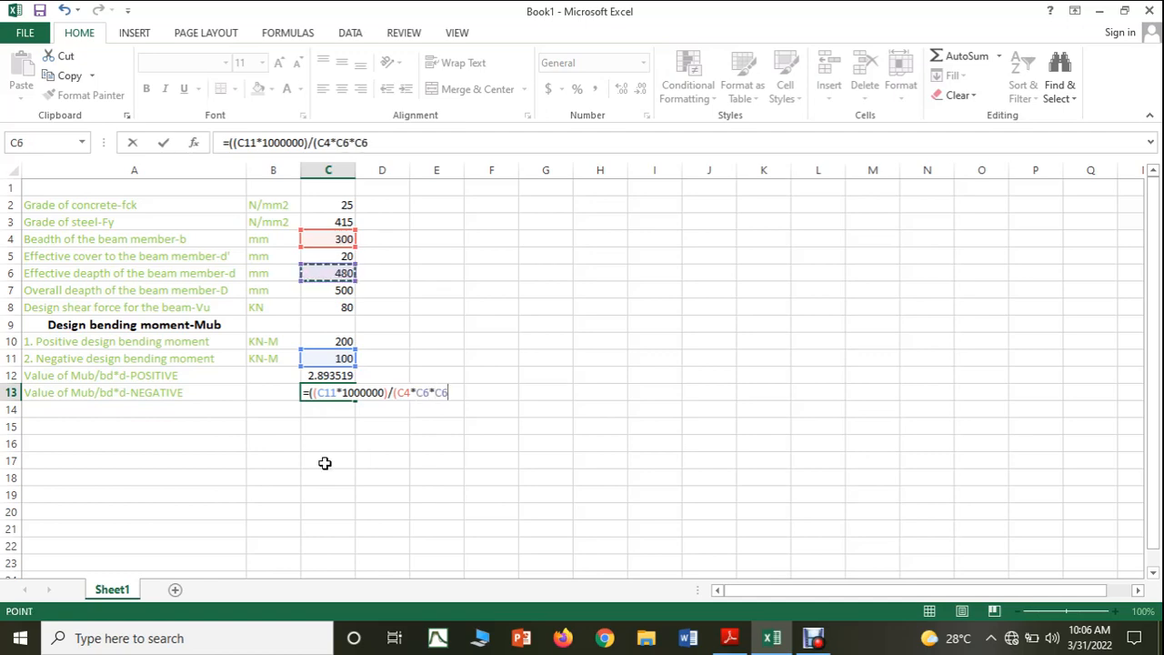
pyautogui.write('))')
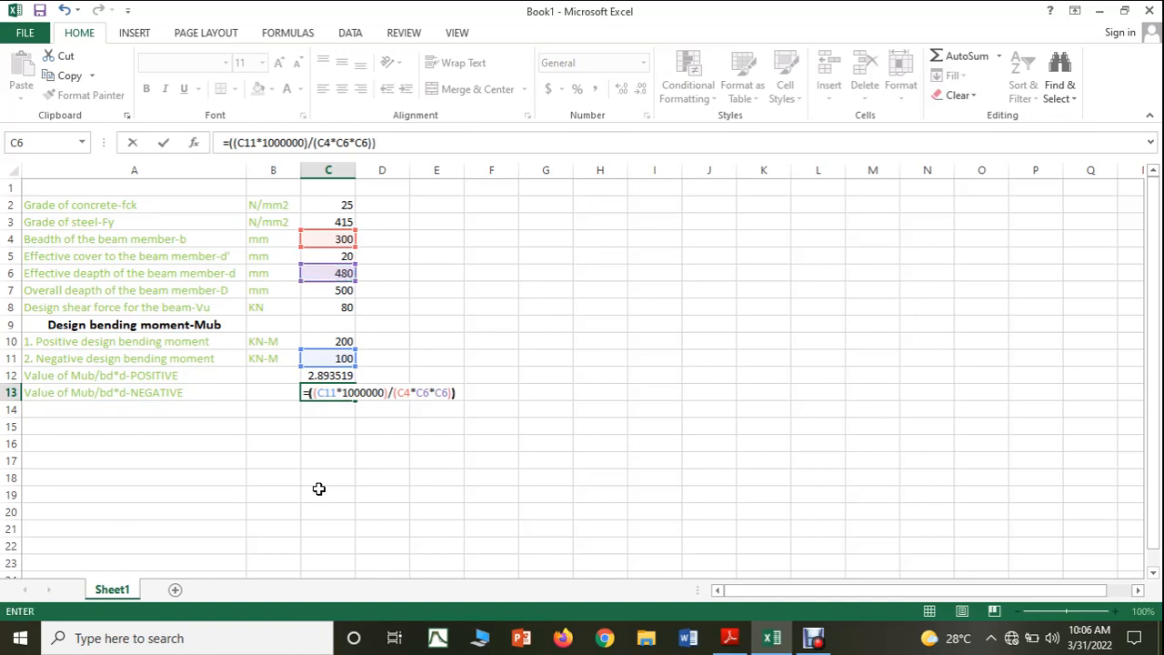
pyautogui.press('Return')
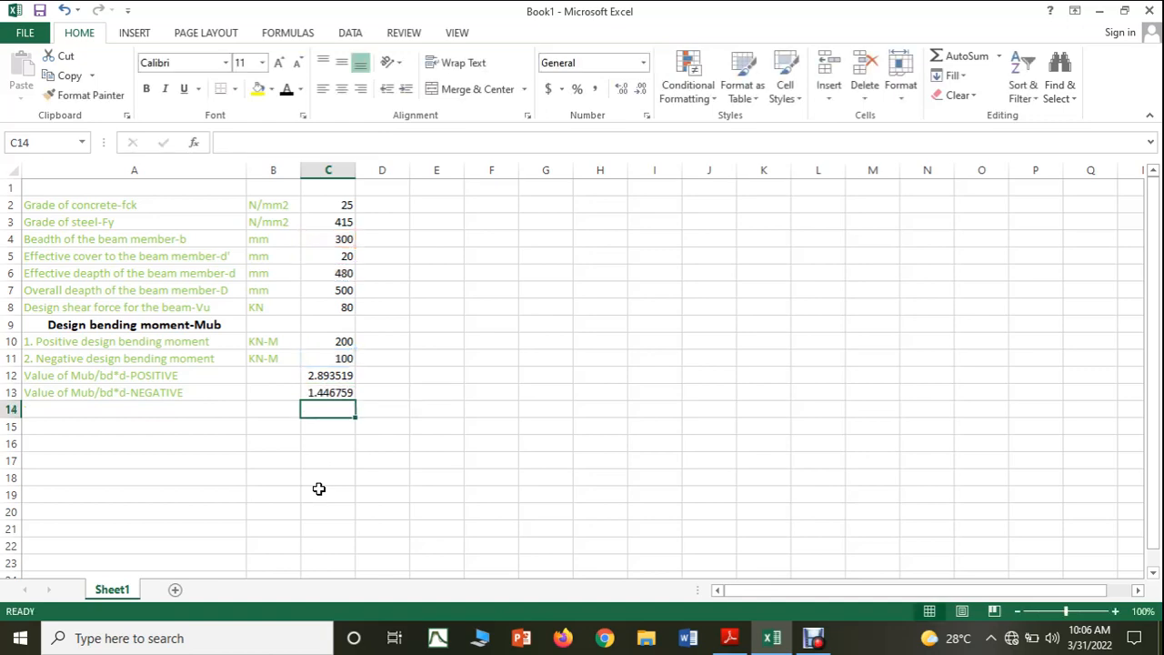
# Consult the handwritten notes in Adobe Reader for the next parameter and enter the label "Percentage of steel for poaitive-Pt" in A15 of the Excel sheet
pyautogui.click(727, 639)
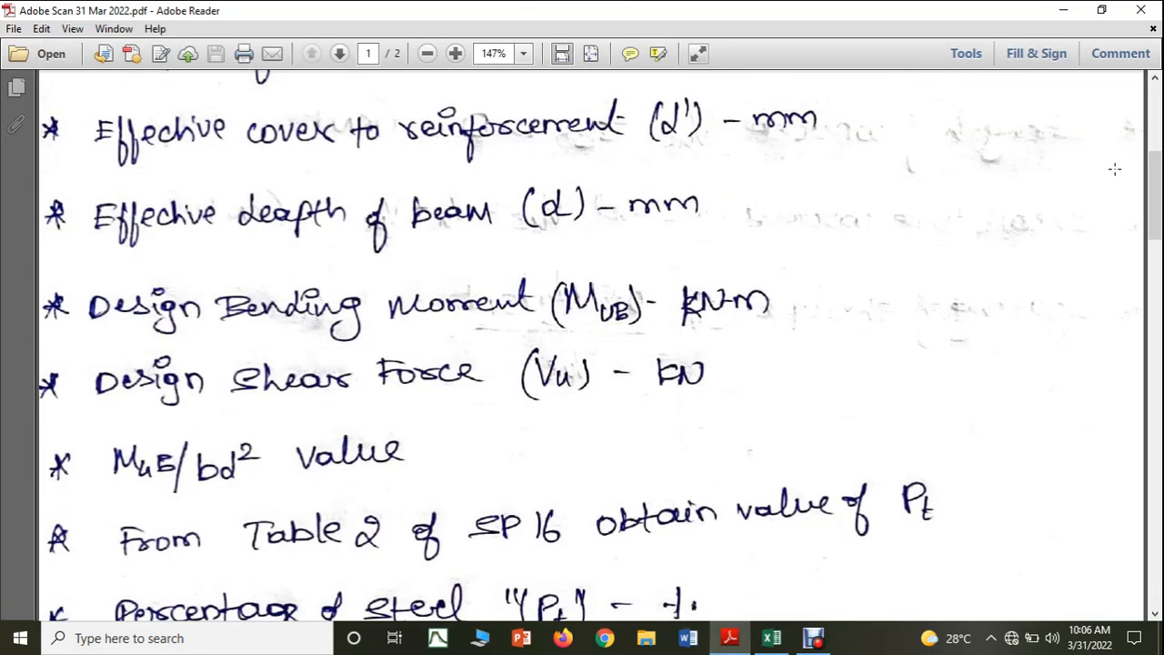
pyautogui.moveTo(1160, 194); pyautogui.dragTo(1160, 238)
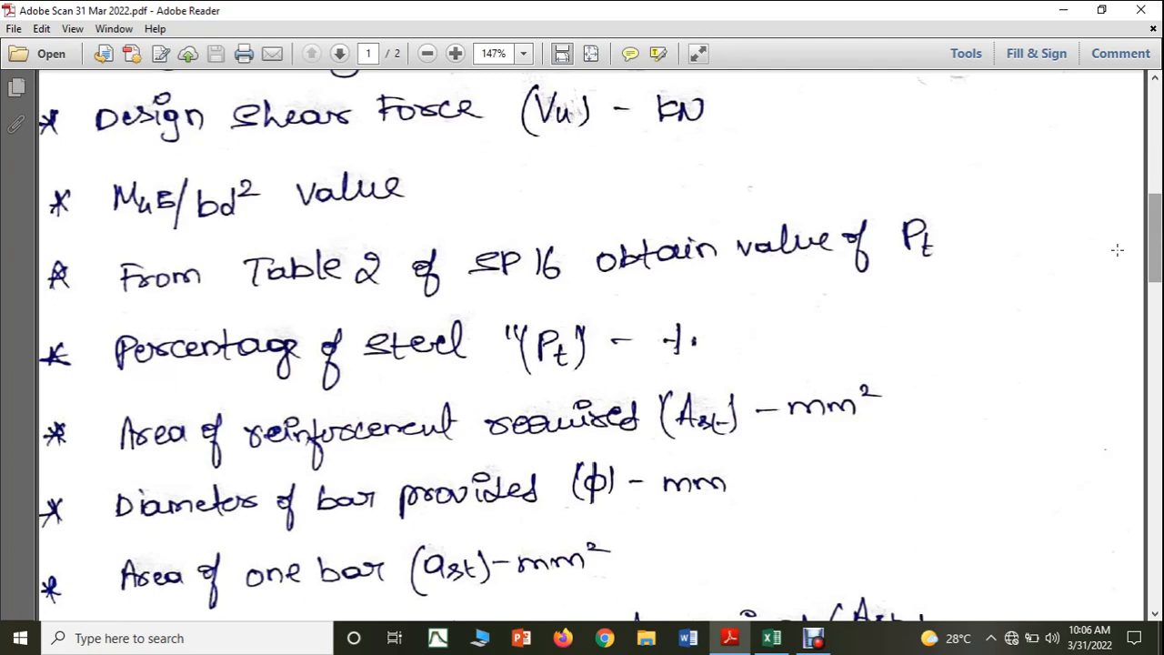
pyautogui.click(771, 638)
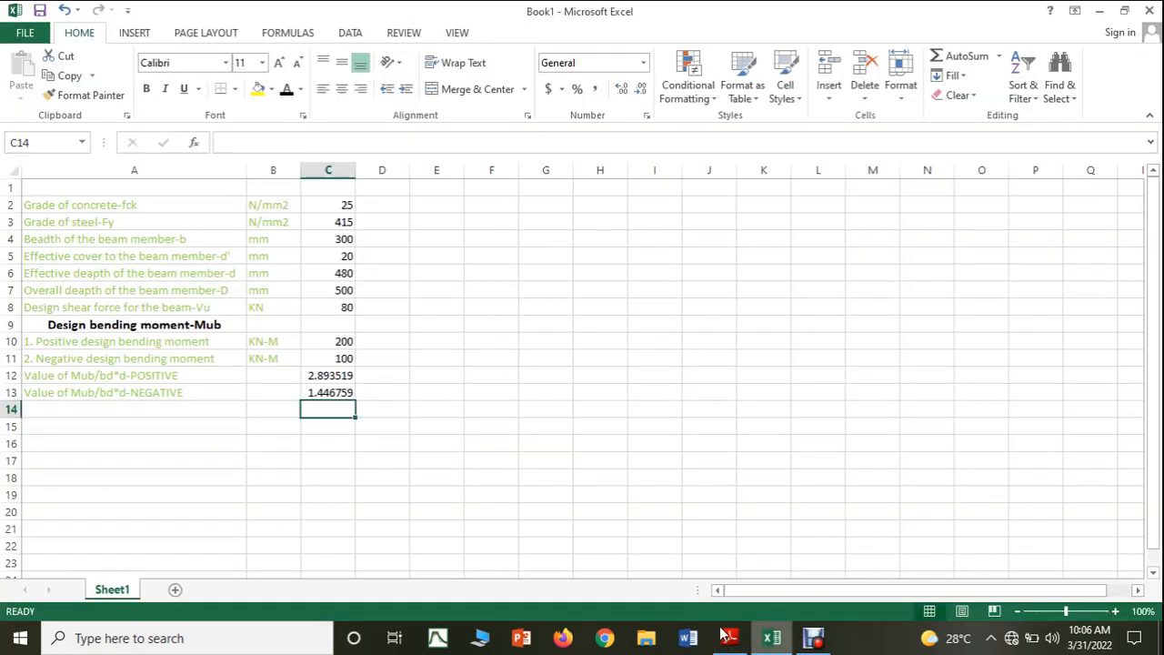
pyautogui.click(171, 428)
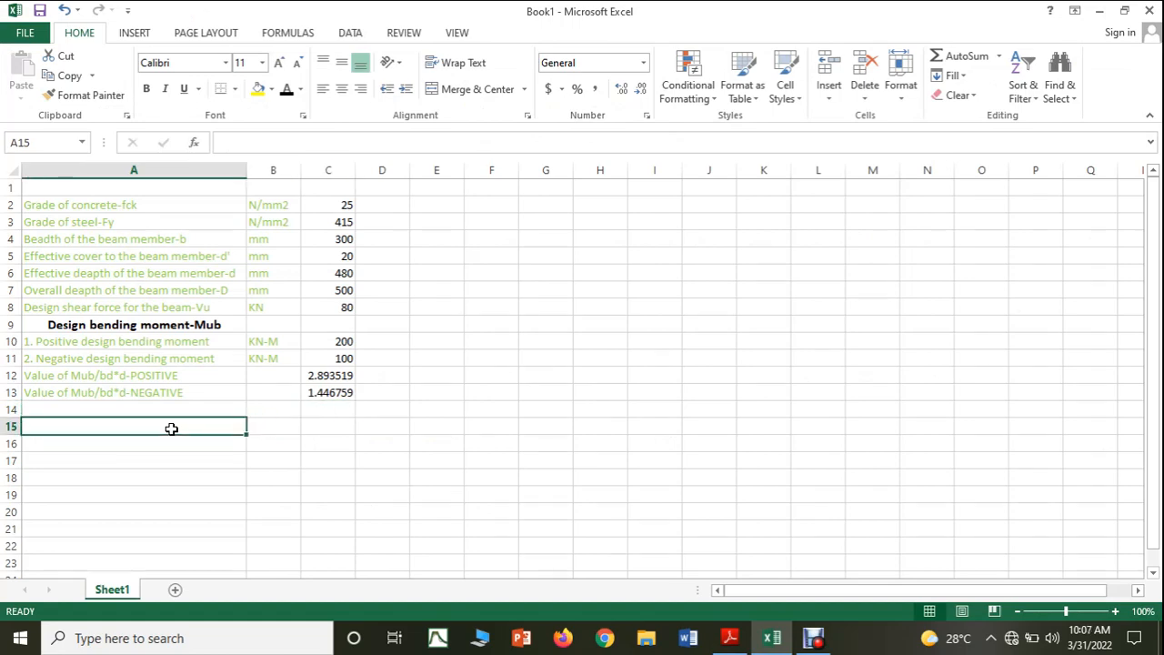
pyautogui.write('Perc')
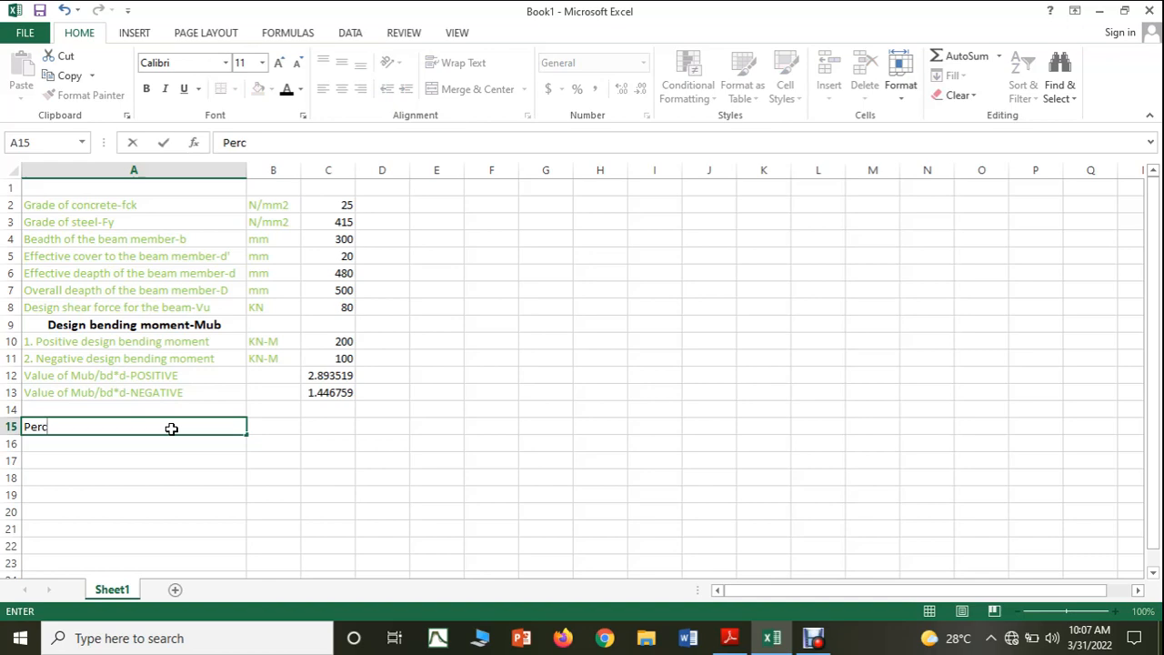
pyautogui.write('entage of st')
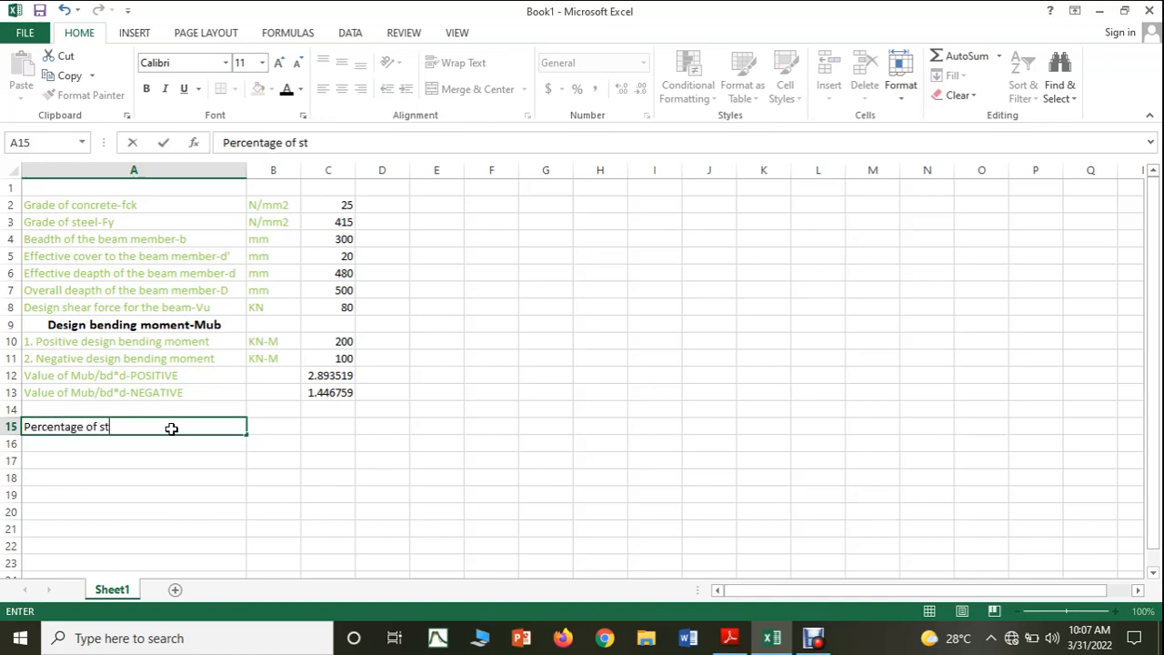
pyautogui.write('eel for poaiti')
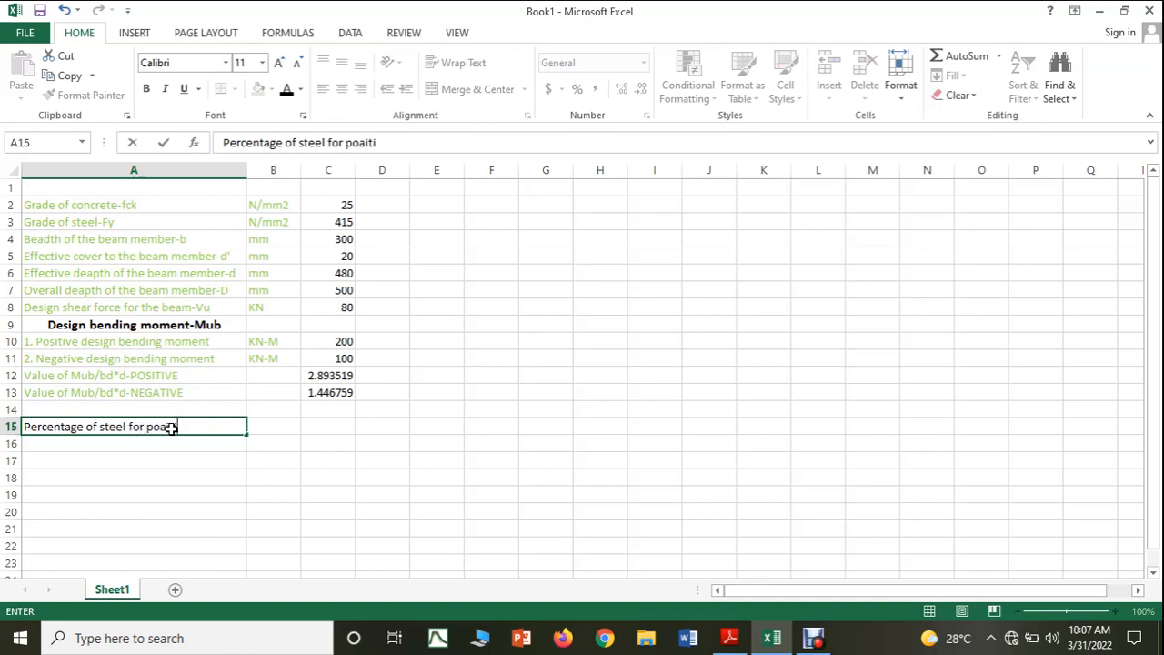
pyautogui.write('ve-Pt')
pyautogui.click(176, 441)
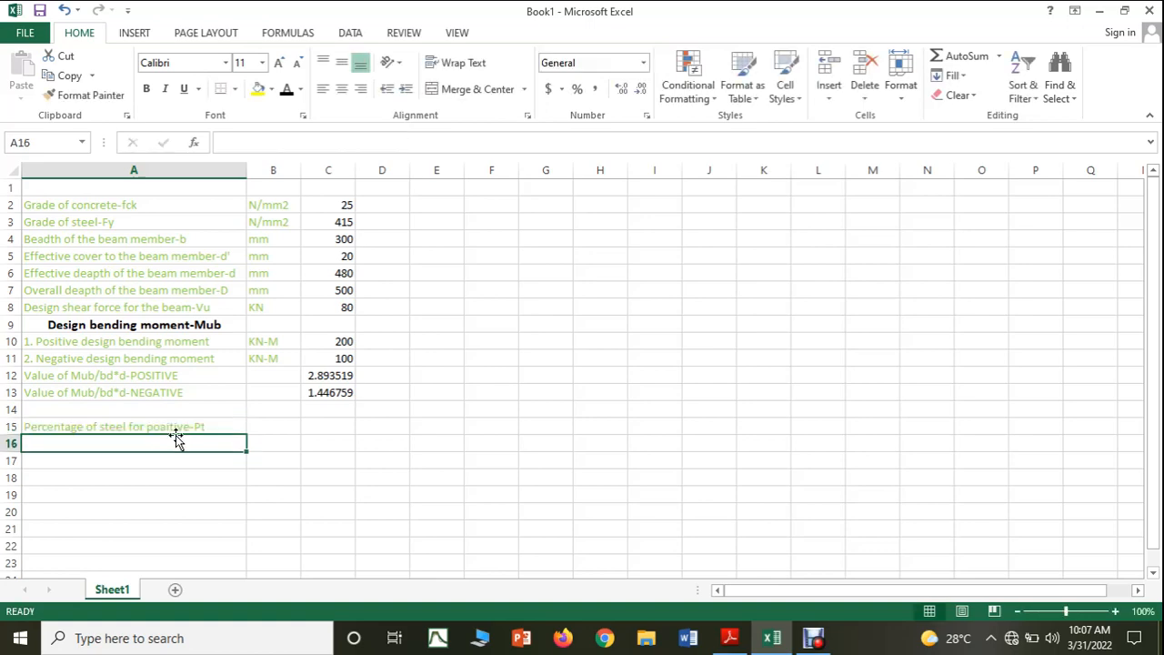
# Copy the A15 label into A16 and change it to "Percentage of steel for negative-Pt"
pyautogui.click(187, 426)
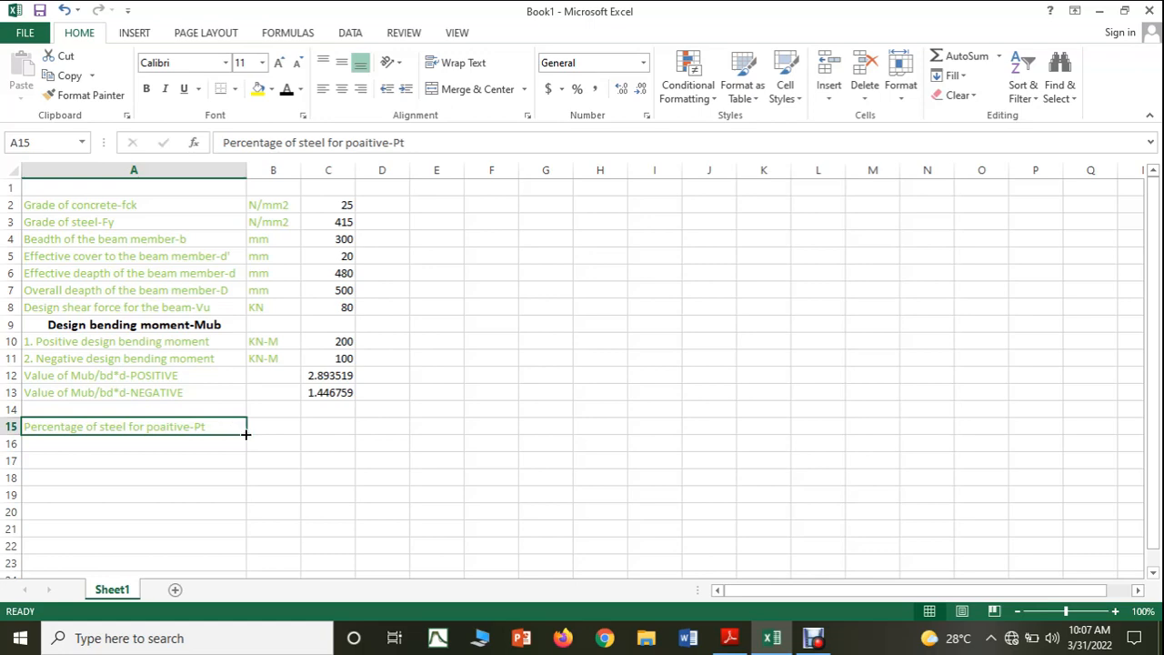
pyautogui.moveTo(246, 435); pyautogui.dragTo(247, 446)
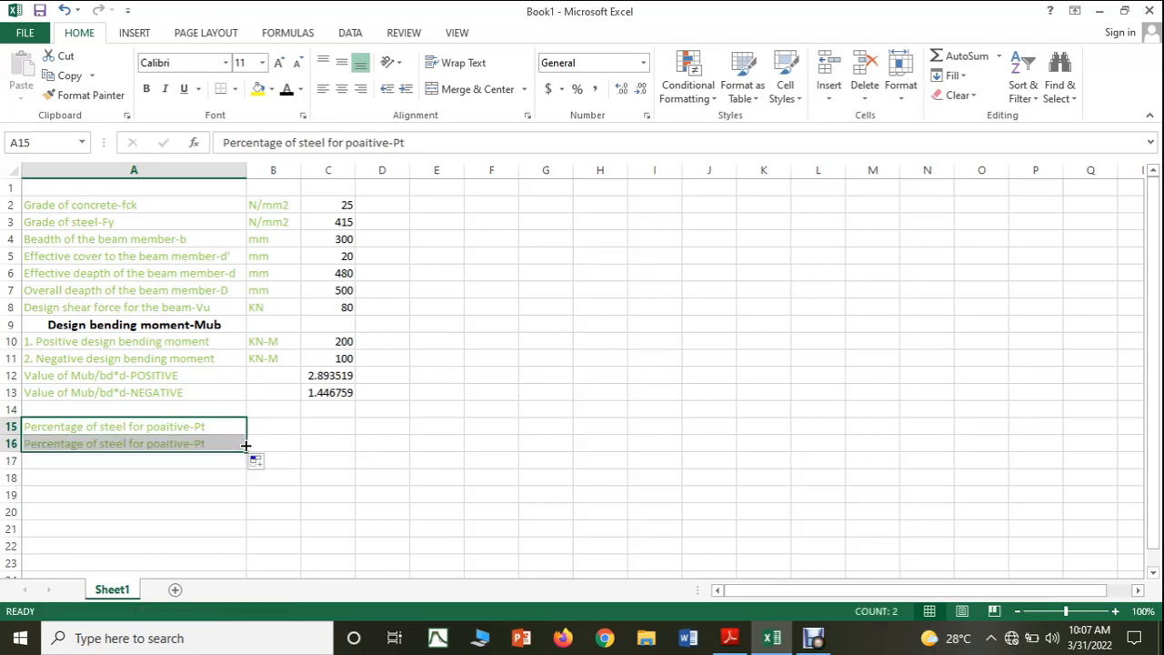
pyautogui.click(187, 443)
pyautogui.doubleClick(188, 443)
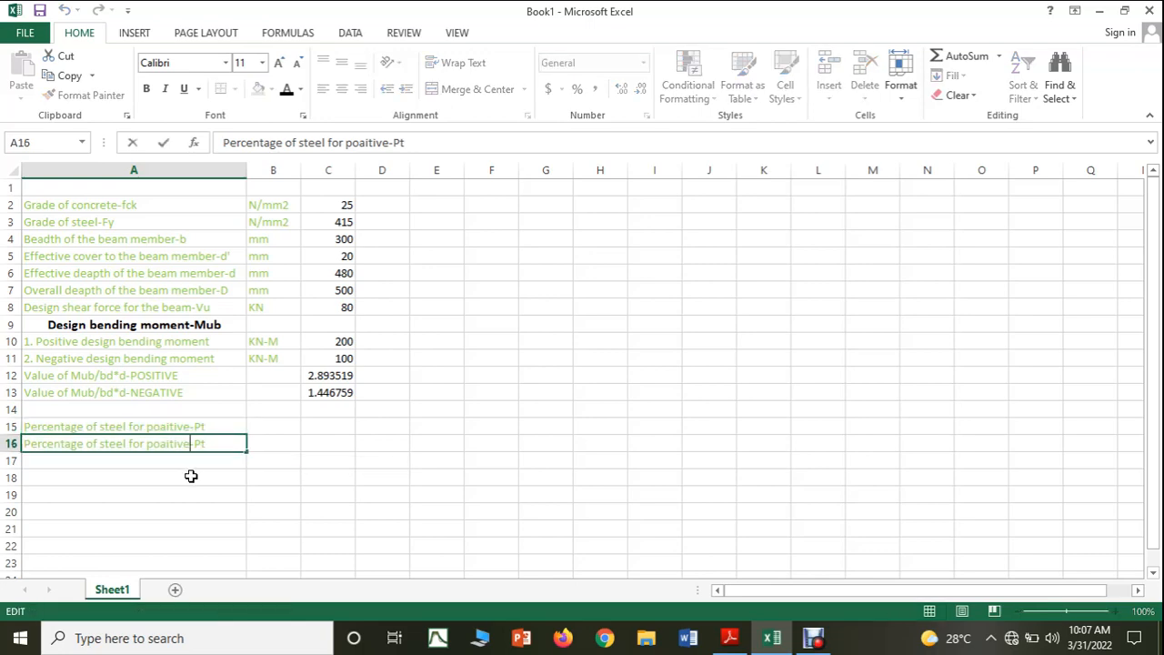
pyautogui.press('BackSpace')
pyautogui.press('BackSpace')
pyautogui.press('BackSpace')
pyautogui.press('BackSpace')
pyautogui.press('BackSpace')
pyautogui.press('BackSpace')
pyautogui.press('BackSpace')
pyautogui.press('BackSpace')
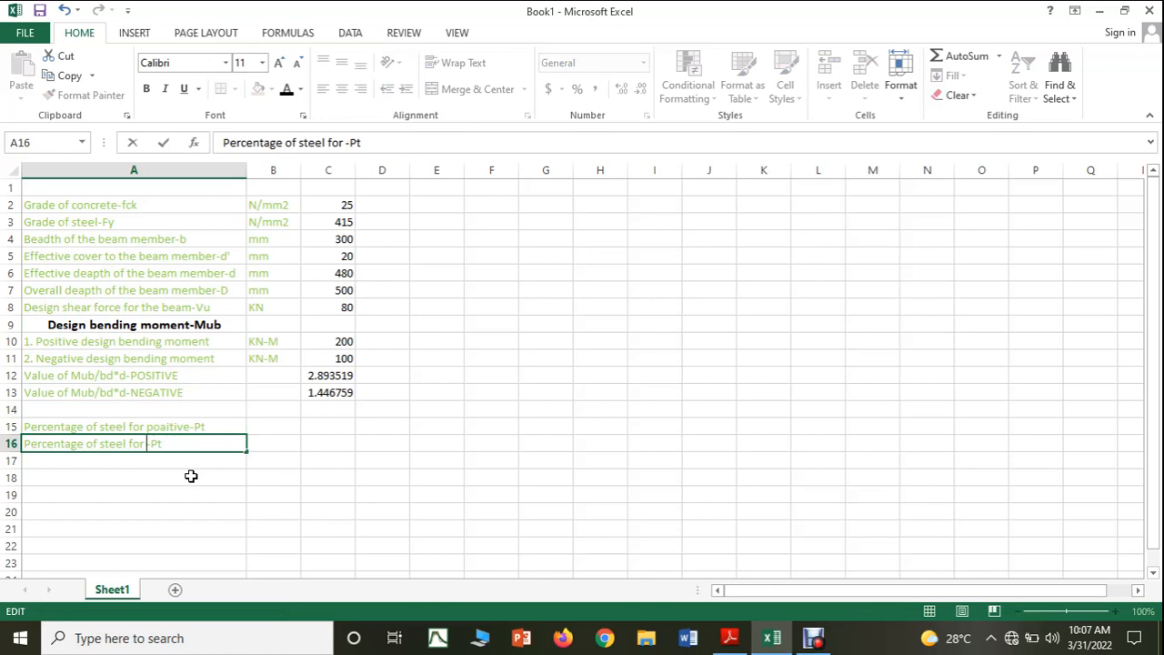
pyautogui.write('negative')
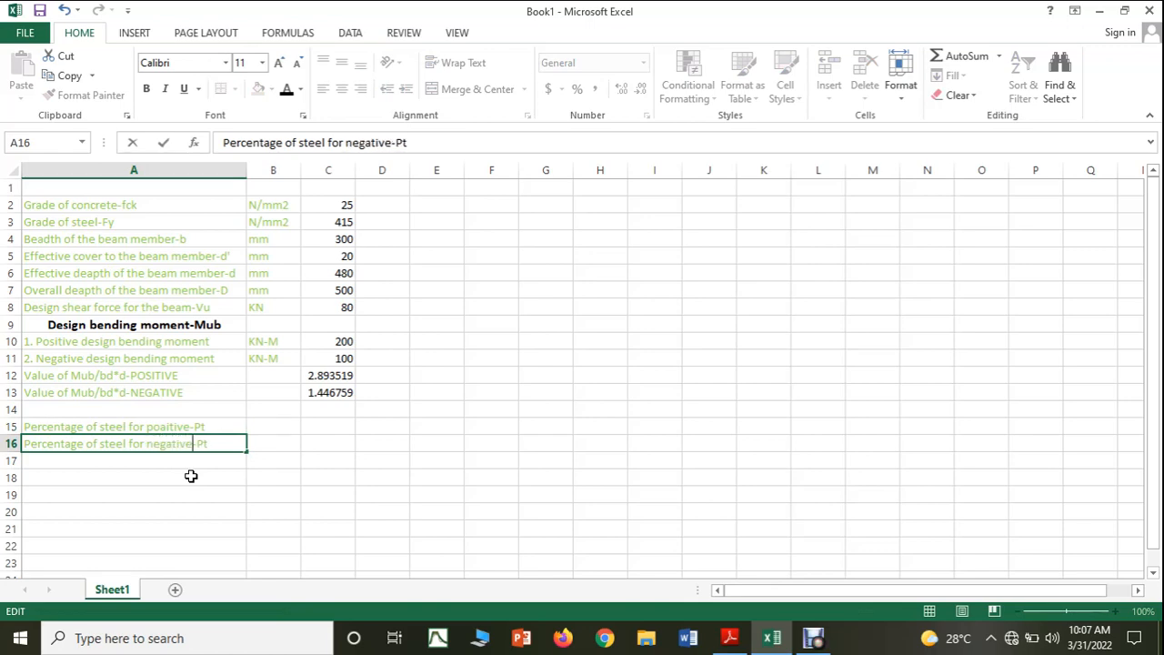
# Enter % as the unit for both percentage-of-steel rows in B15 and B16
pyautogui.click(280, 426)
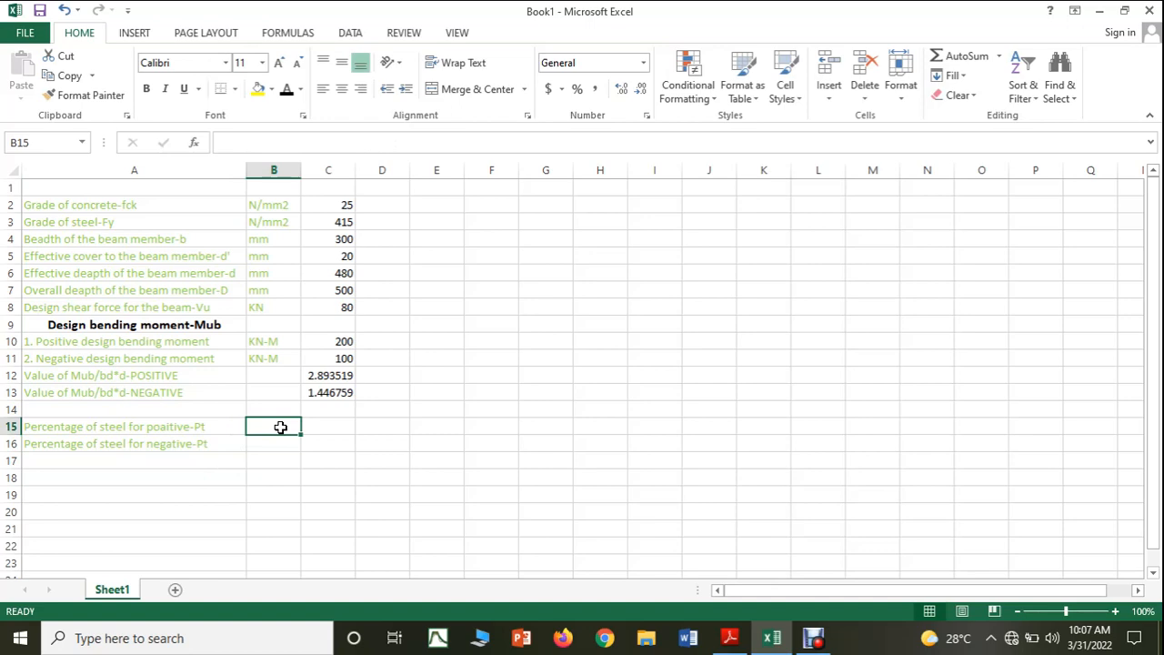
pyautogui.write('%')
pyautogui.click(288, 442)
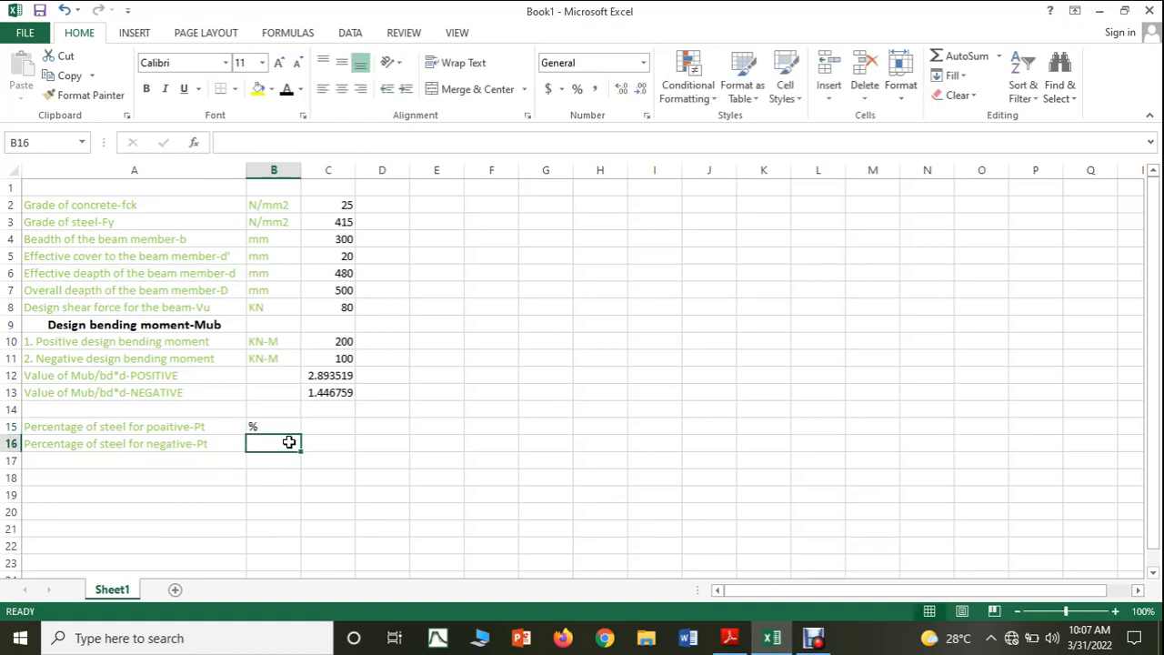
pyautogui.write('%')
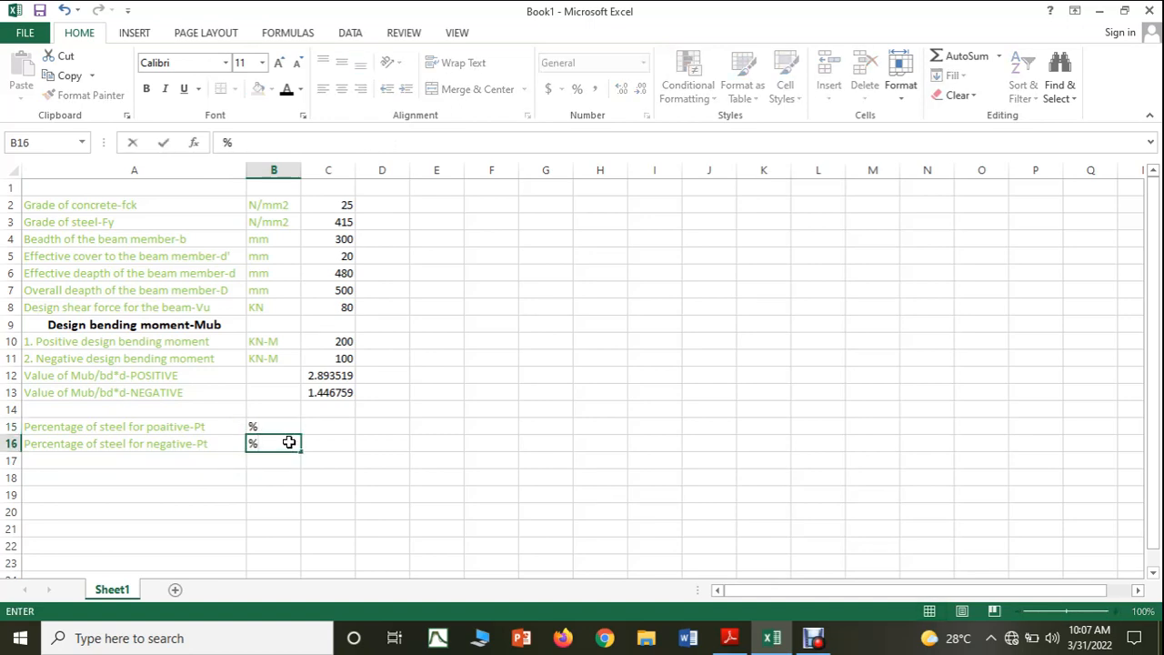
# Check the Pt note in the PDF and enter the steel percentages 1.2 in C15 and 0.8 in C16
pyautogui.click(328, 429)
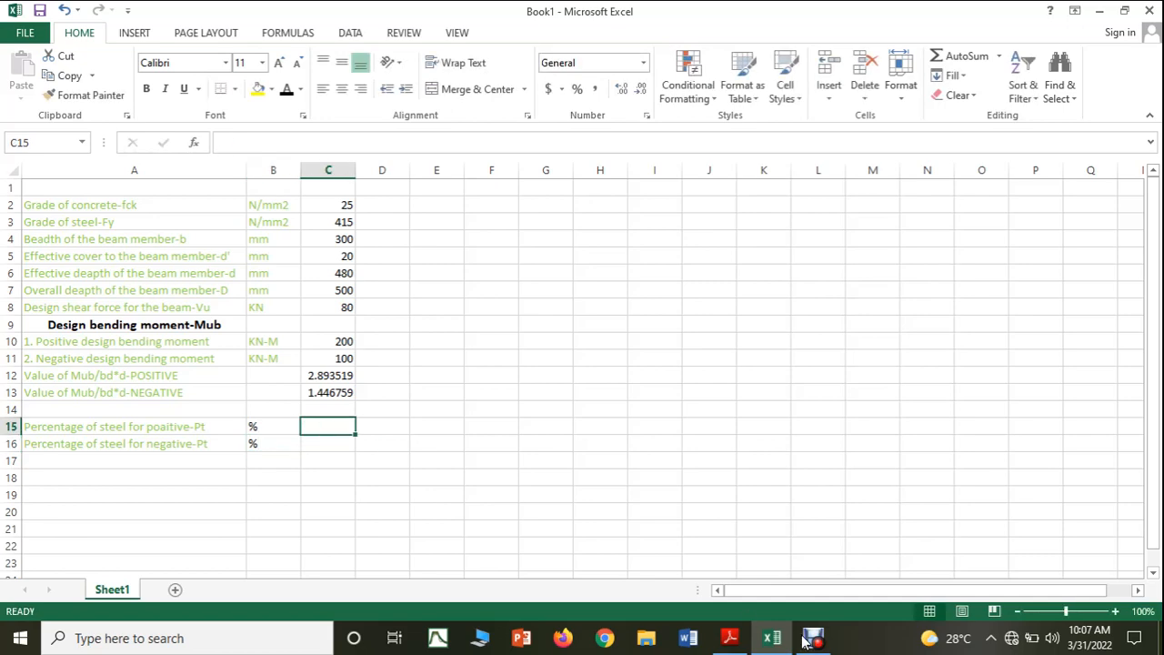
pyautogui.click(729, 640)
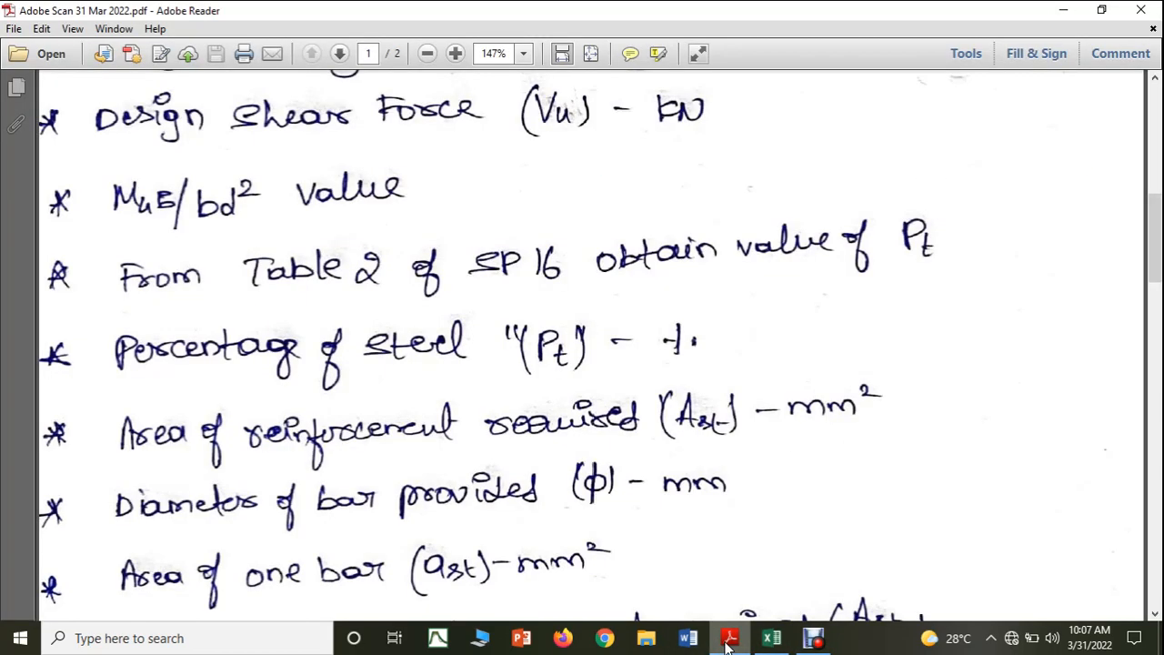
pyautogui.click(728, 640)
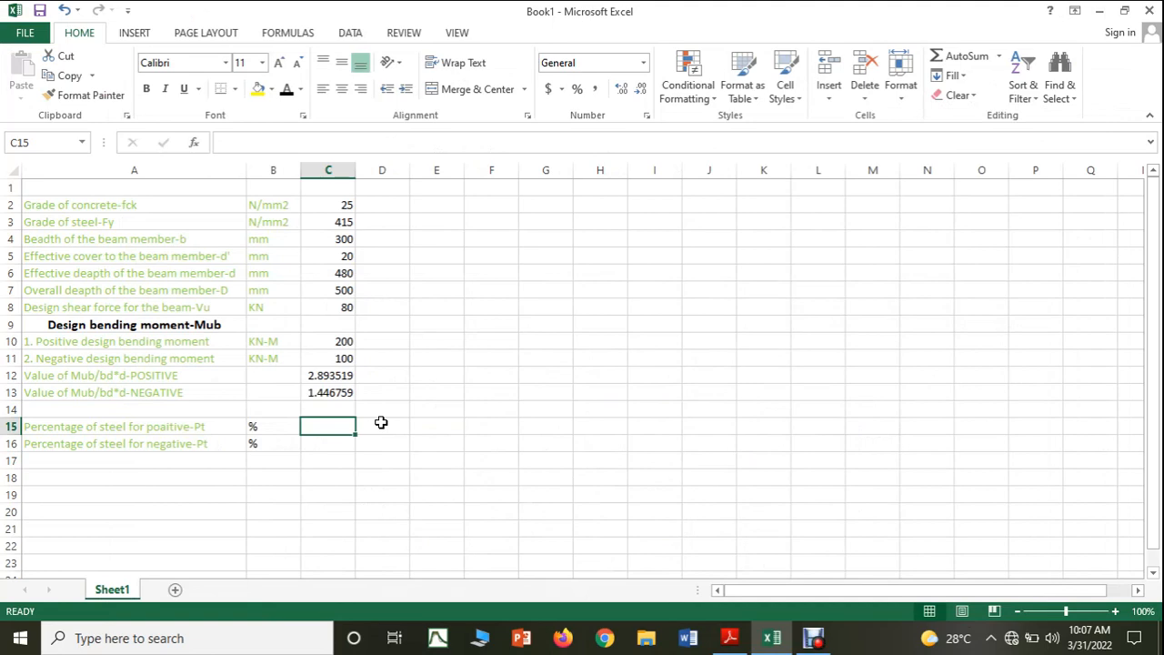
pyautogui.write('1.2')
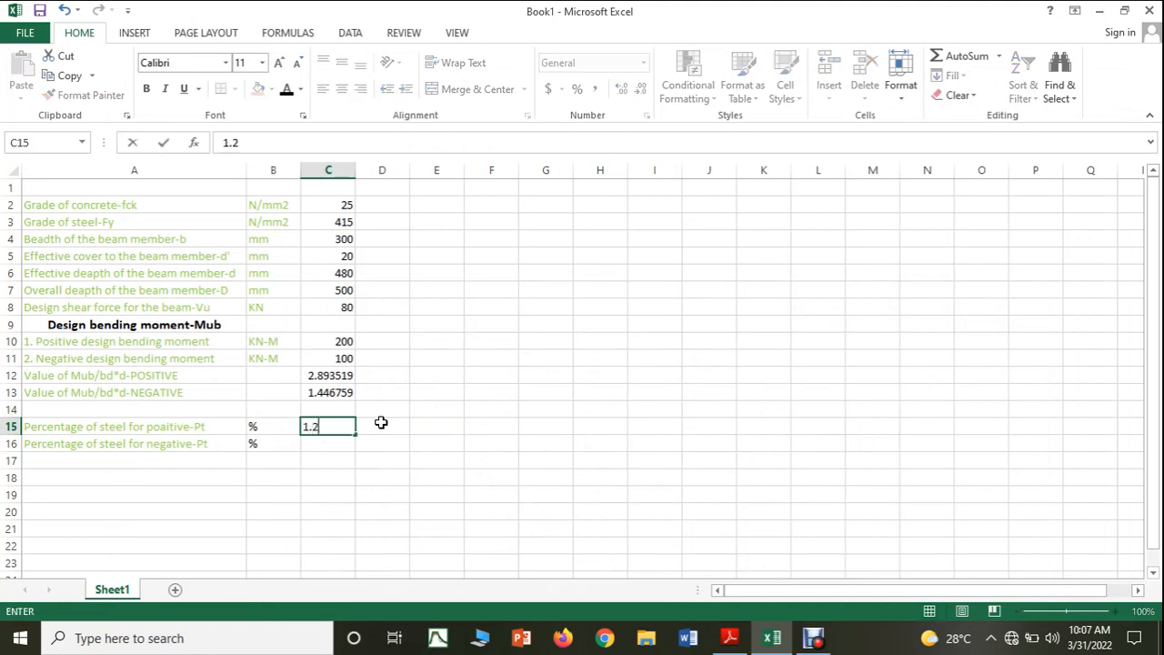
pyautogui.click(329, 442)
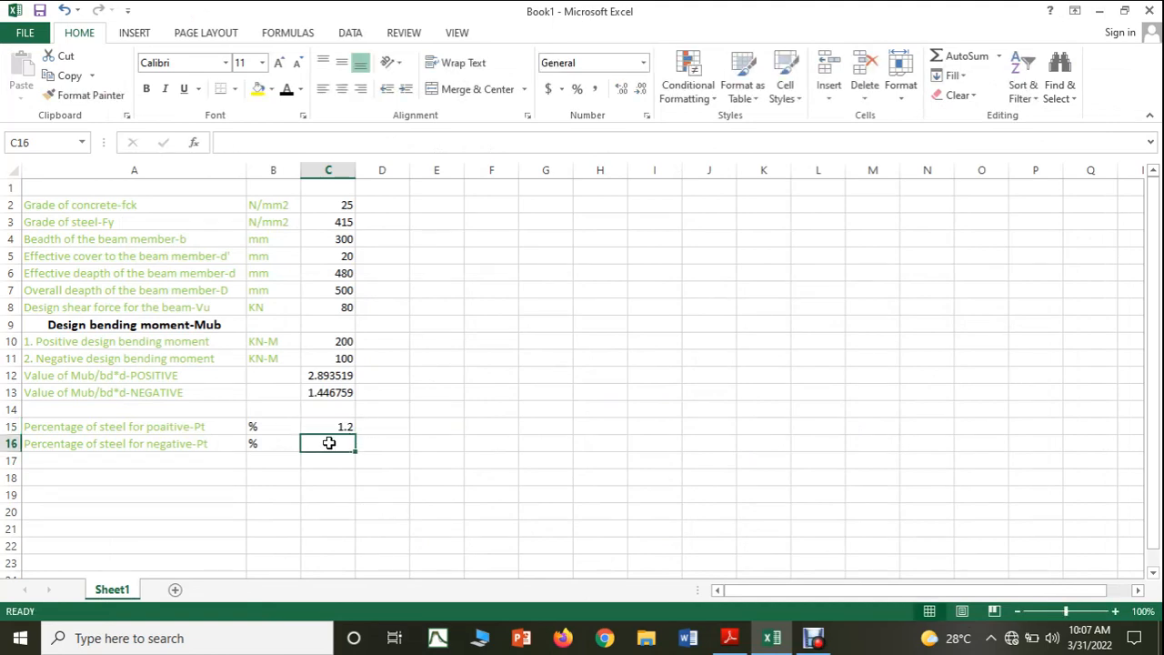
pyautogui.write('0.8')
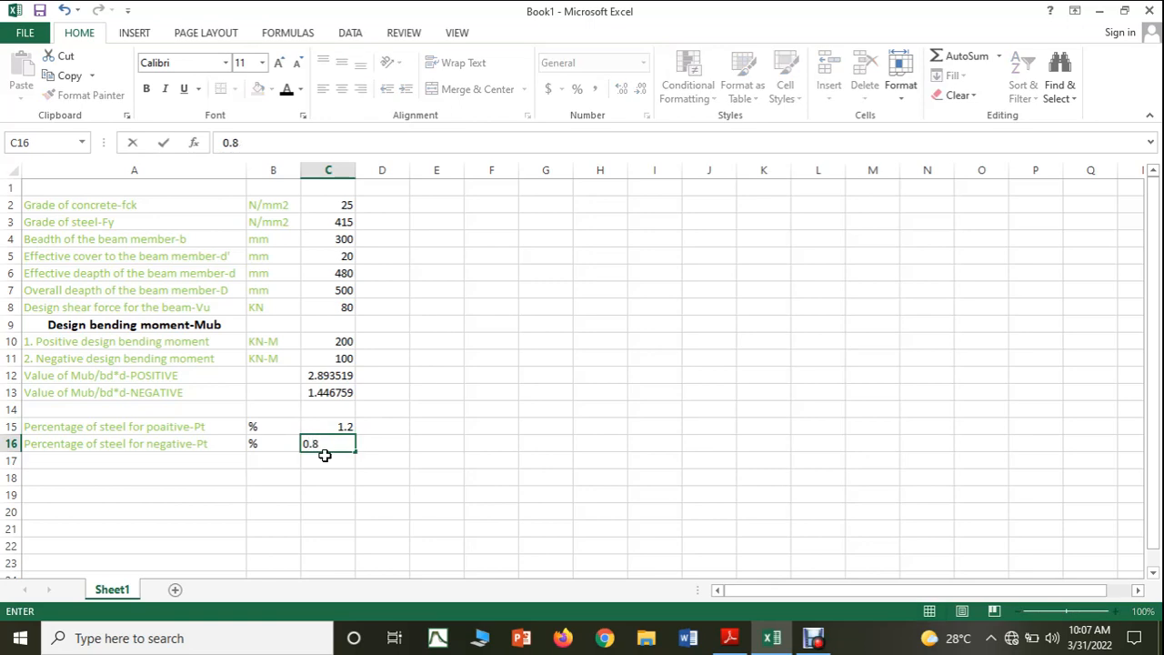
pyautogui.click(324, 455)
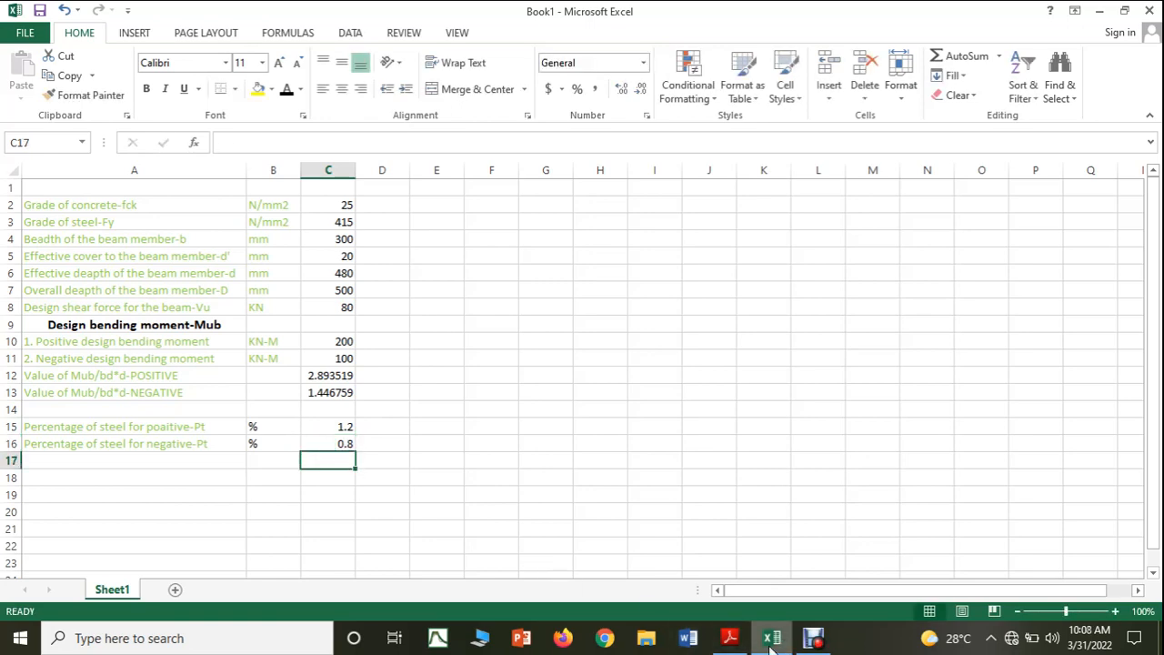
# Look up the next parameter in the PDF notes and enter the label "Area of the reinforcement-Positive-Ast" in A18 of the Excel sheet
pyautogui.click(728, 638)
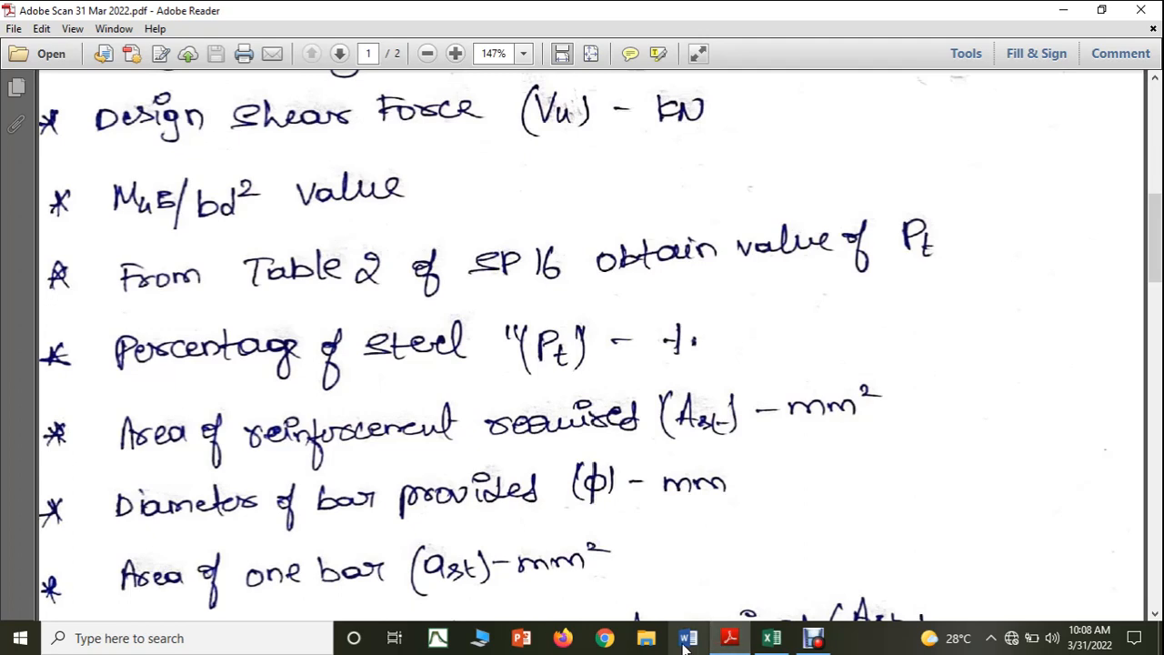
pyautogui.click(771, 637)
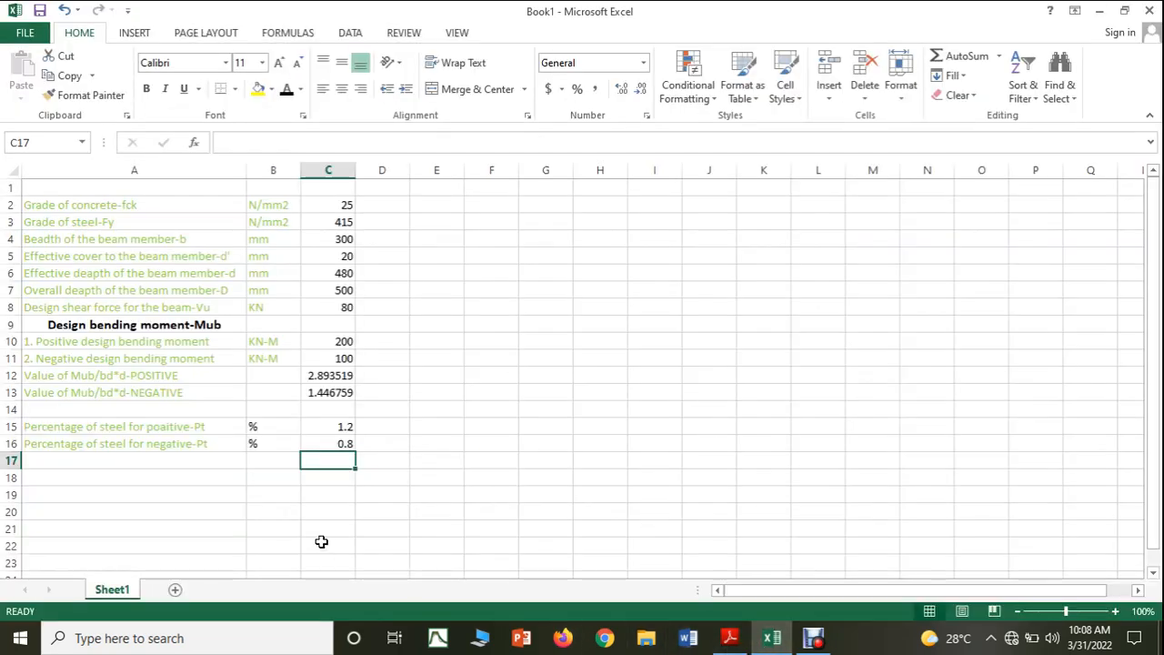
pyautogui.click(215, 479)
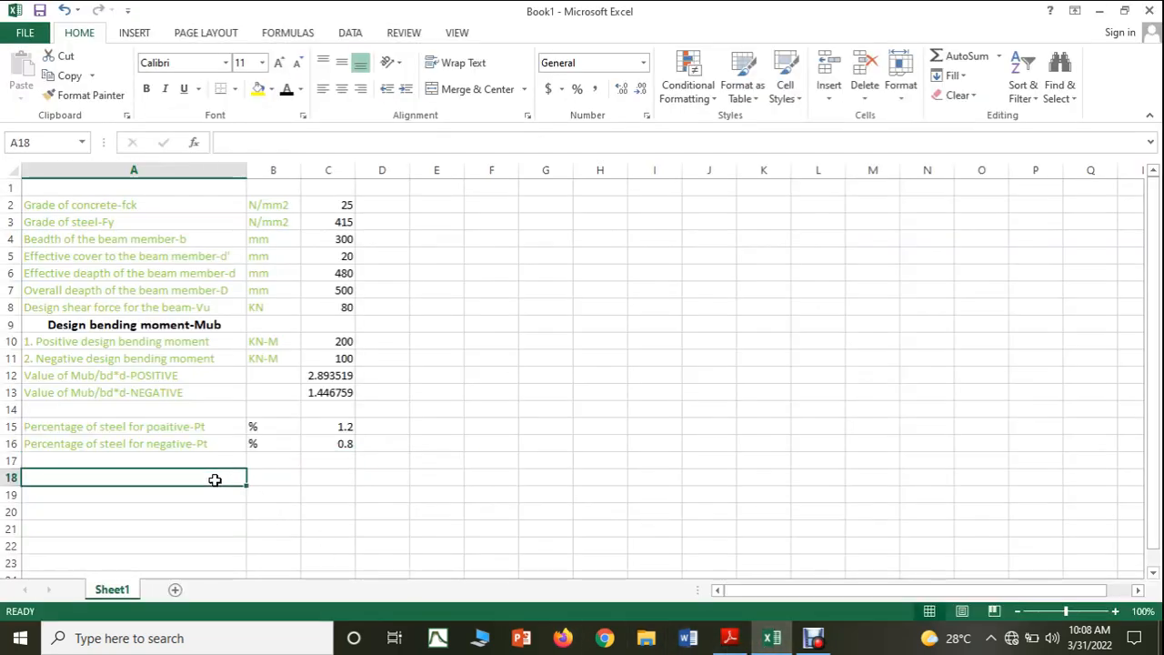
pyautogui.write('Area ')
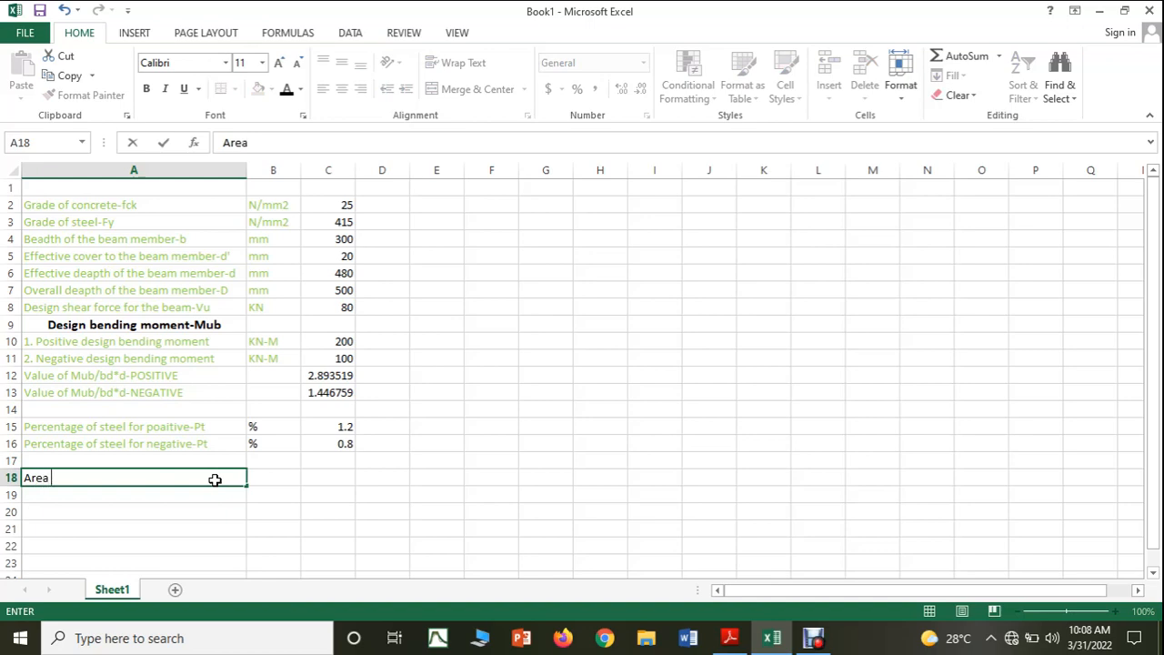
pyautogui.write('of the reinfo')
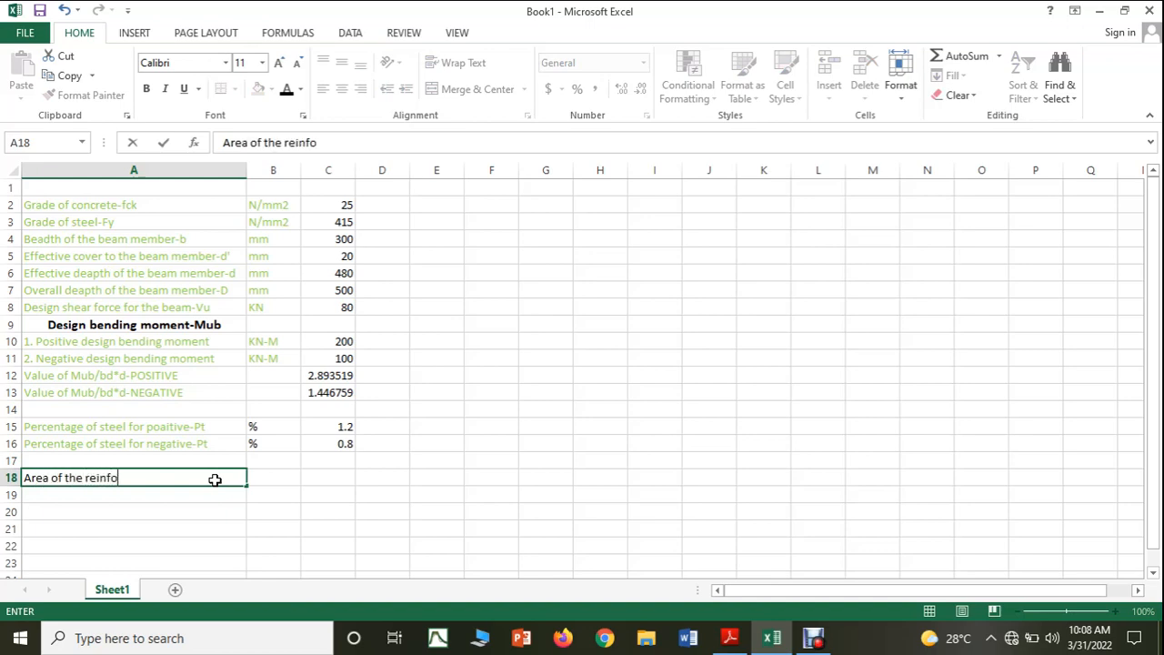
pyautogui.write('rcement-Po')
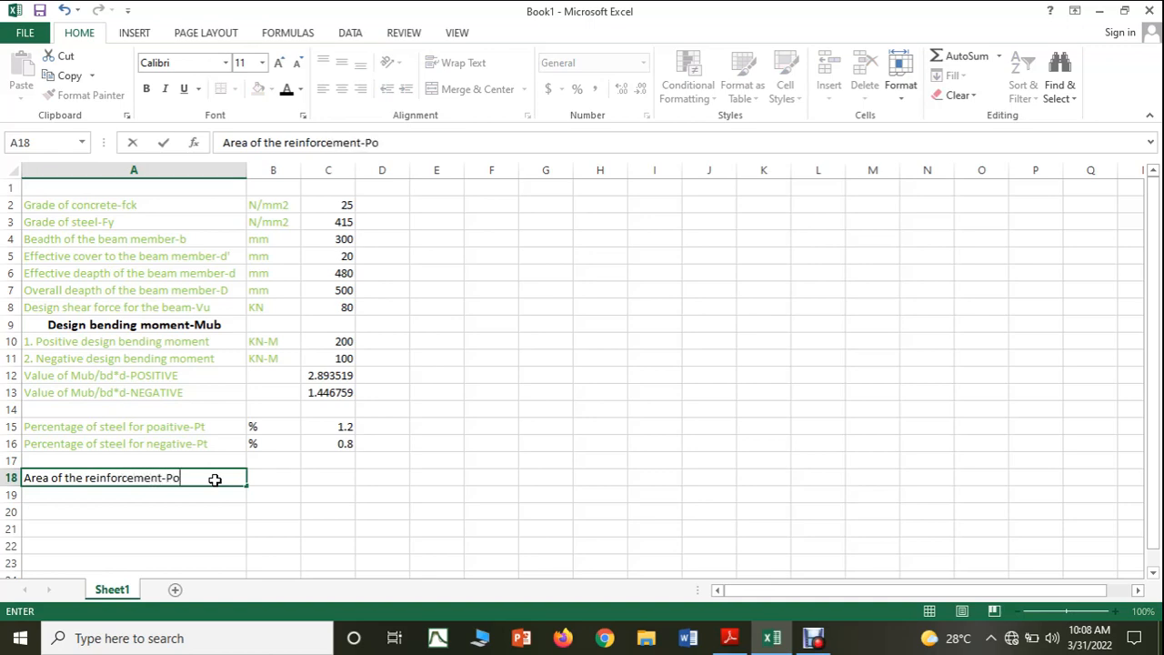
pyautogui.write('sitive-Ast')
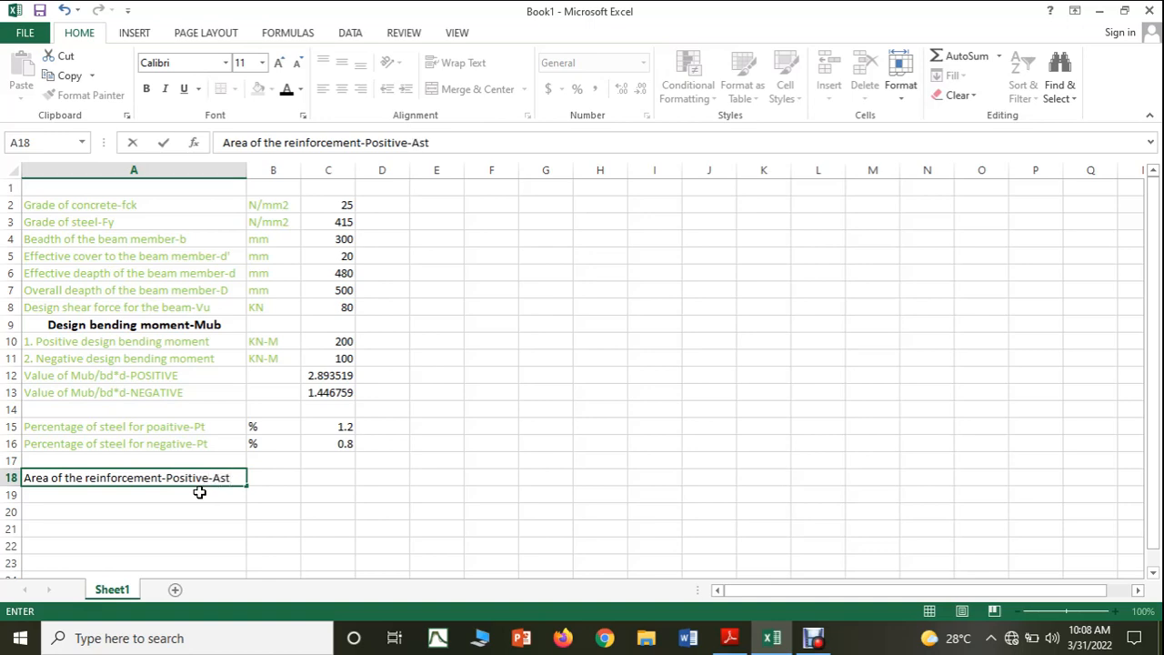
pyautogui.press('Return')
# Copy the A18 label into A19 and change it to "Area of the reinforcement-Negative-Ast"
pyautogui.click(202, 478)
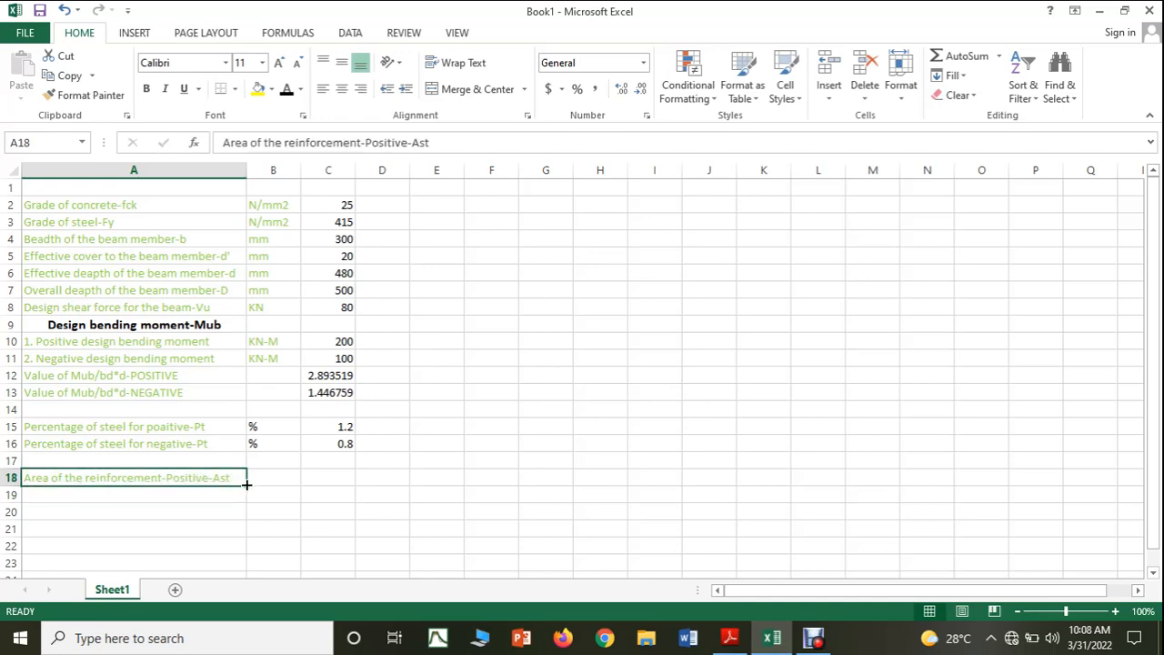
pyautogui.moveTo(246, 493); pyautogui.dragTo(247, 502)
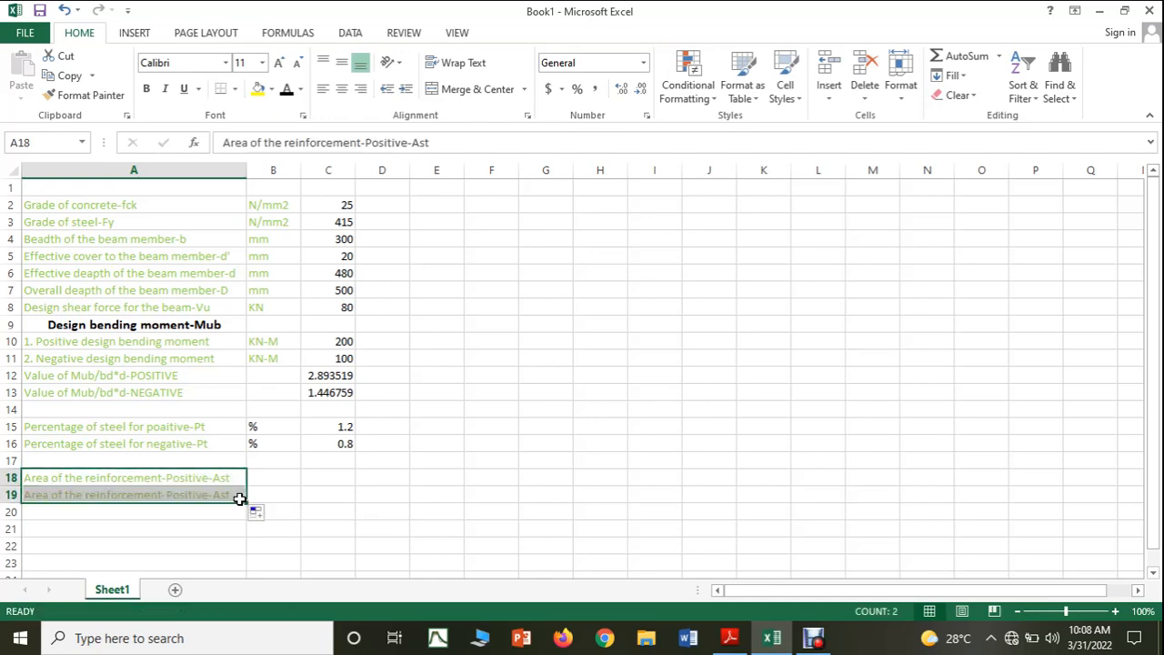
pyautogui.doubleClick(208, 495)
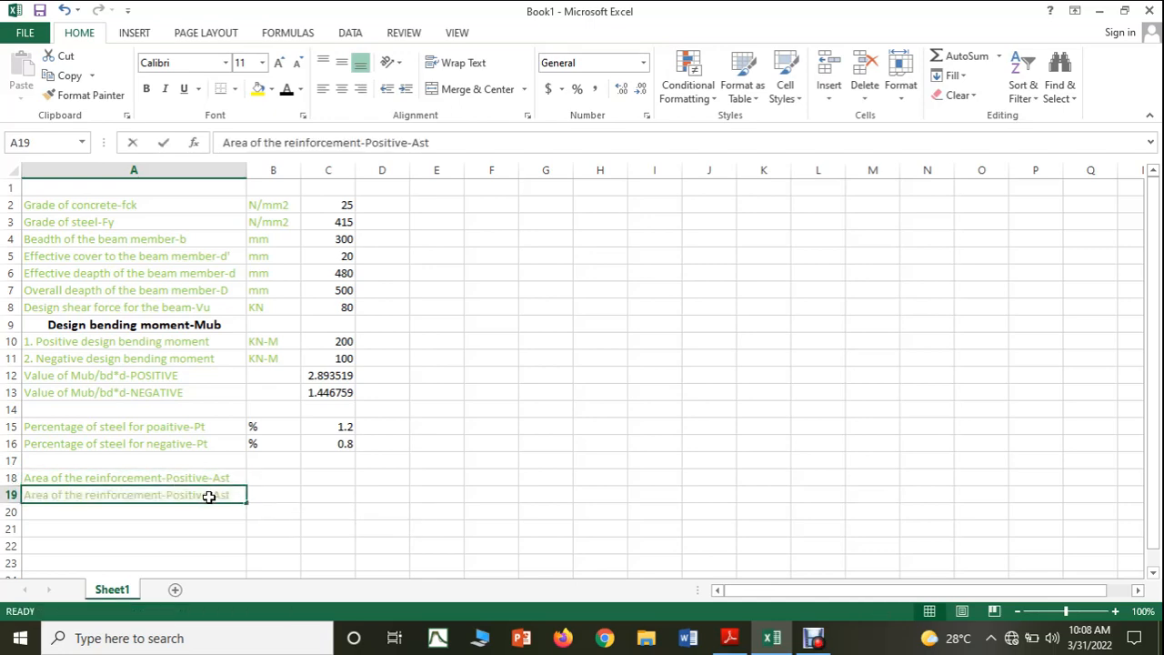
pyautogui.press('BackSpace')
pyautogui.press('BackSpace')
pyautogui.press('BackSpace')
pyautogui.press('BackSpace')
pyautogui.press('BackSpace')
pyautogui.press('BackSpace')
pyautogui.press('BackSpace')
pyautogui.press('BackSpace')
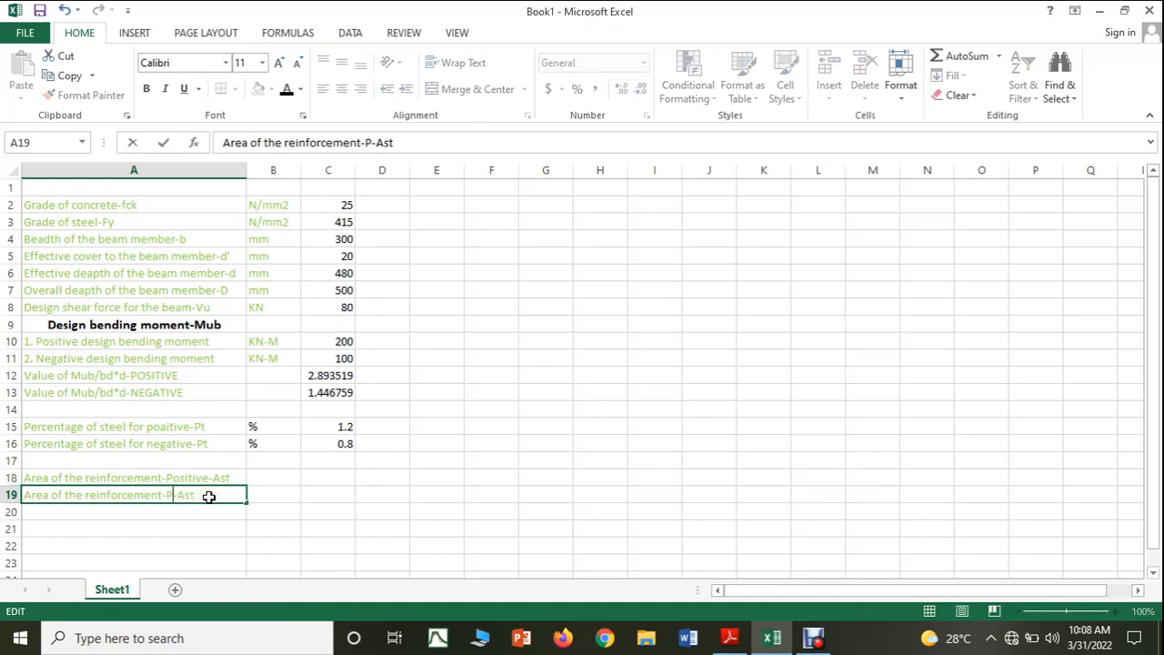
pyautogui.write('Negative')
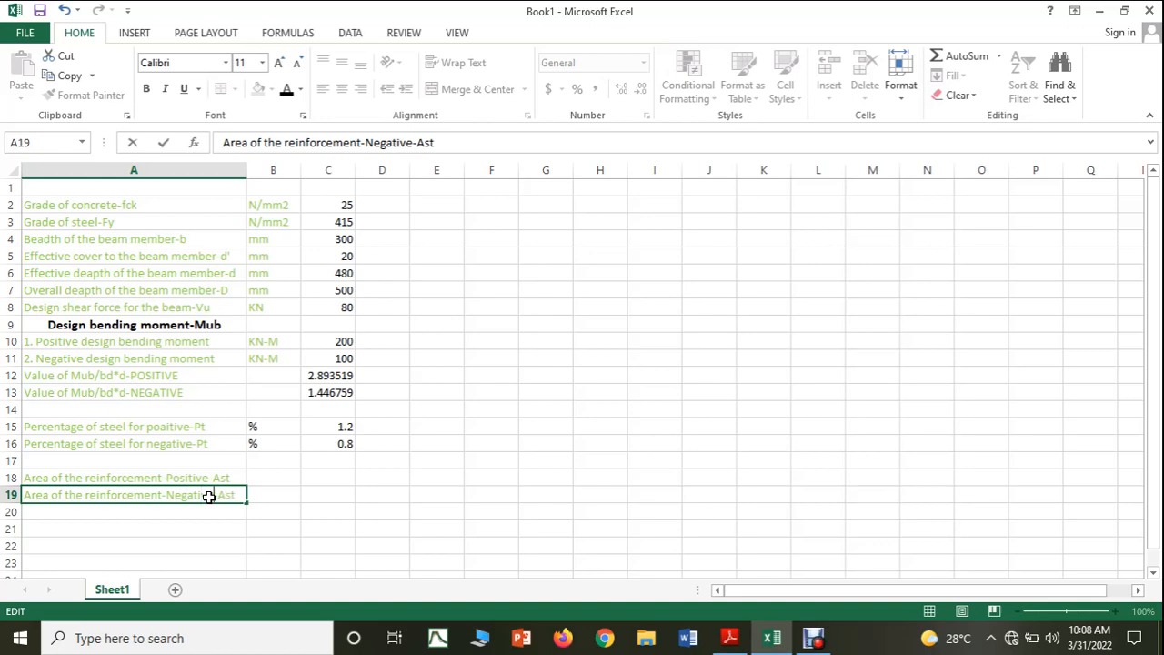
# Enter mm2 as the unit for both area-of-reinforcement rows in B18 and B19
pyautogui.click(269, 496)
pyautogui.click(277, 477)
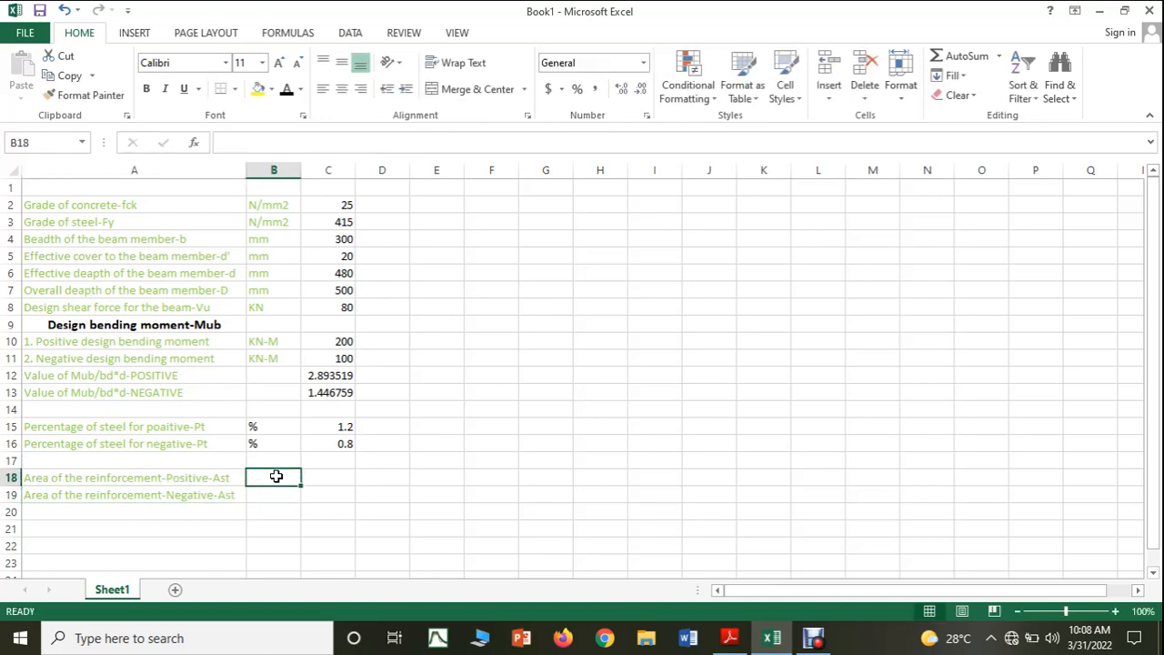
pyautogui.write('mm2')
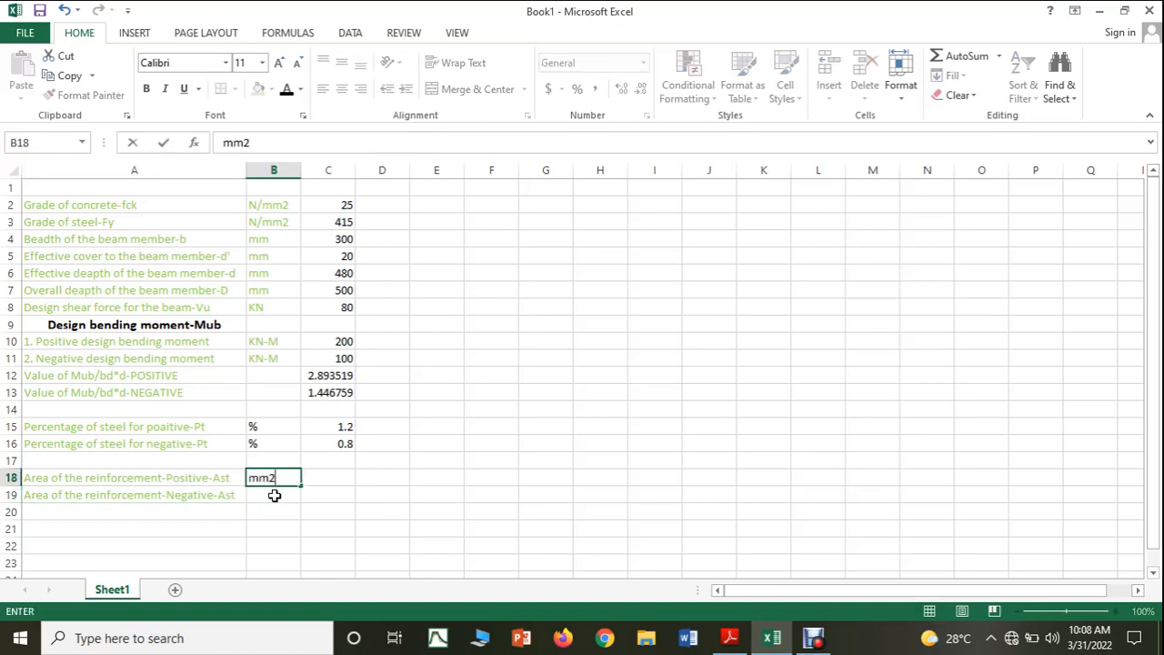
pyautogui.click(274, 493)
pyautogui.write('mm2')
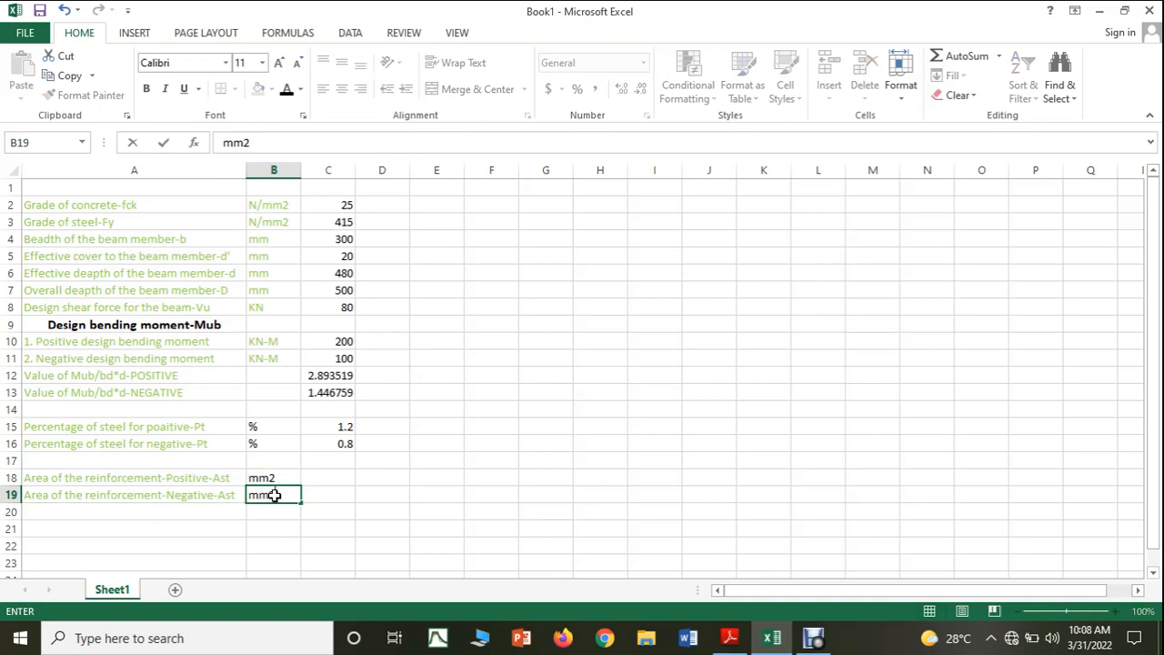
pyautogui.click(366, 510)
# Calculate the positive reinforcement area in C18 with the formula =C15/100*C4*C7
pyautogui.click(335, 479)
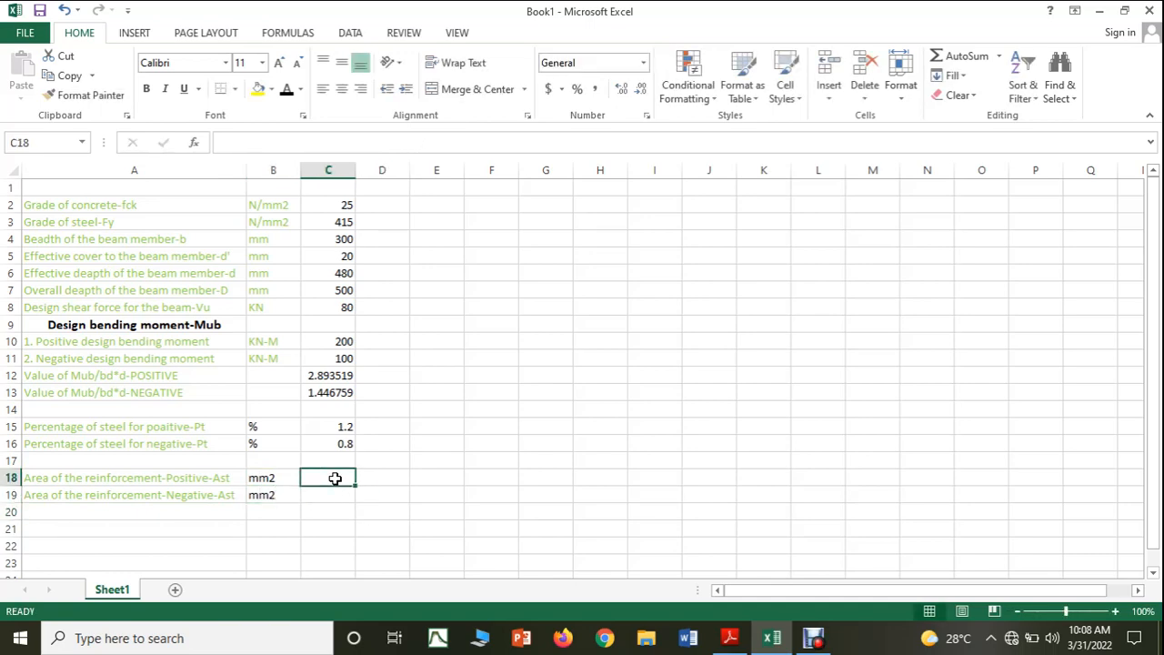
pyautogui.write('=')
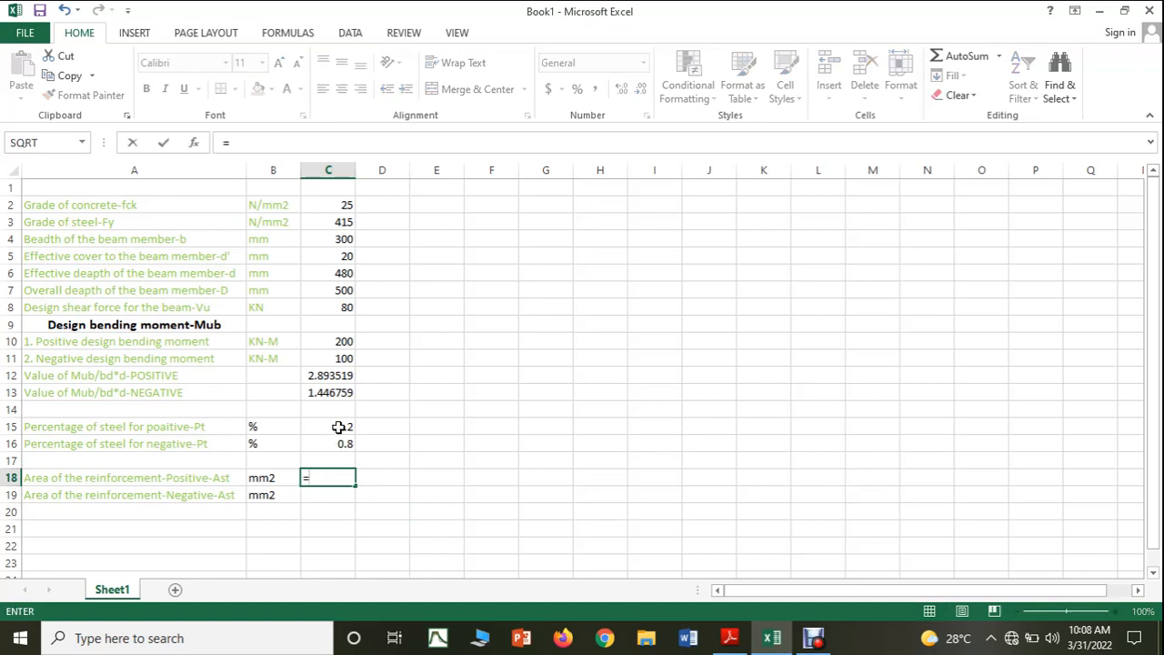
pyautogui.click(337, 426)
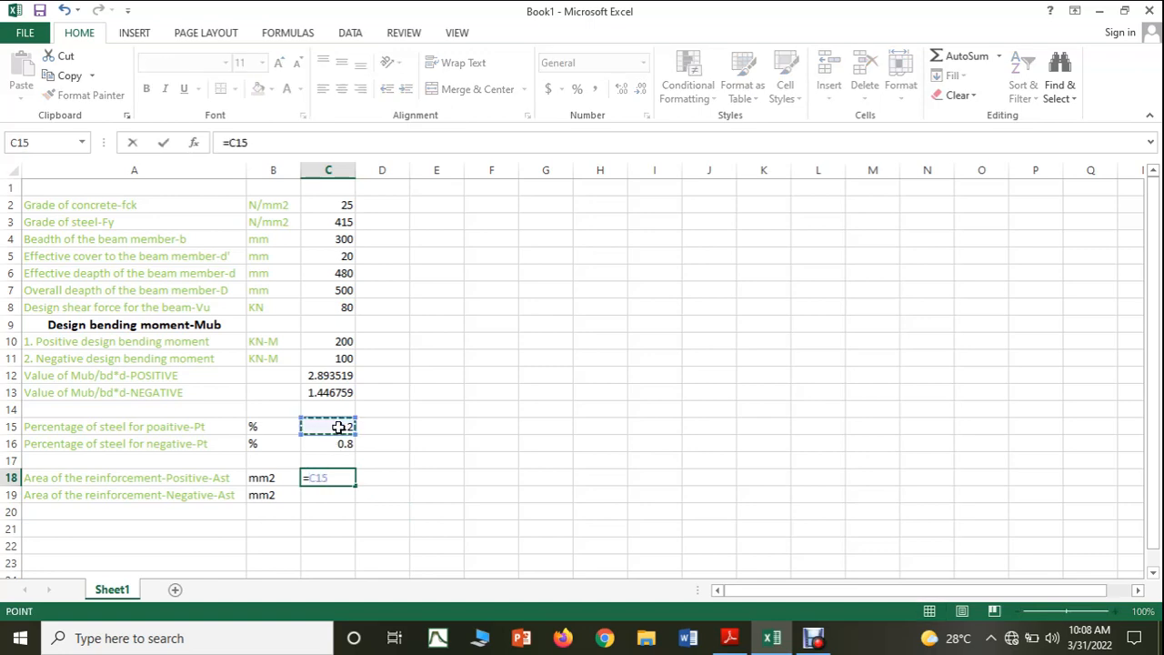
pyautogui.write('/100')
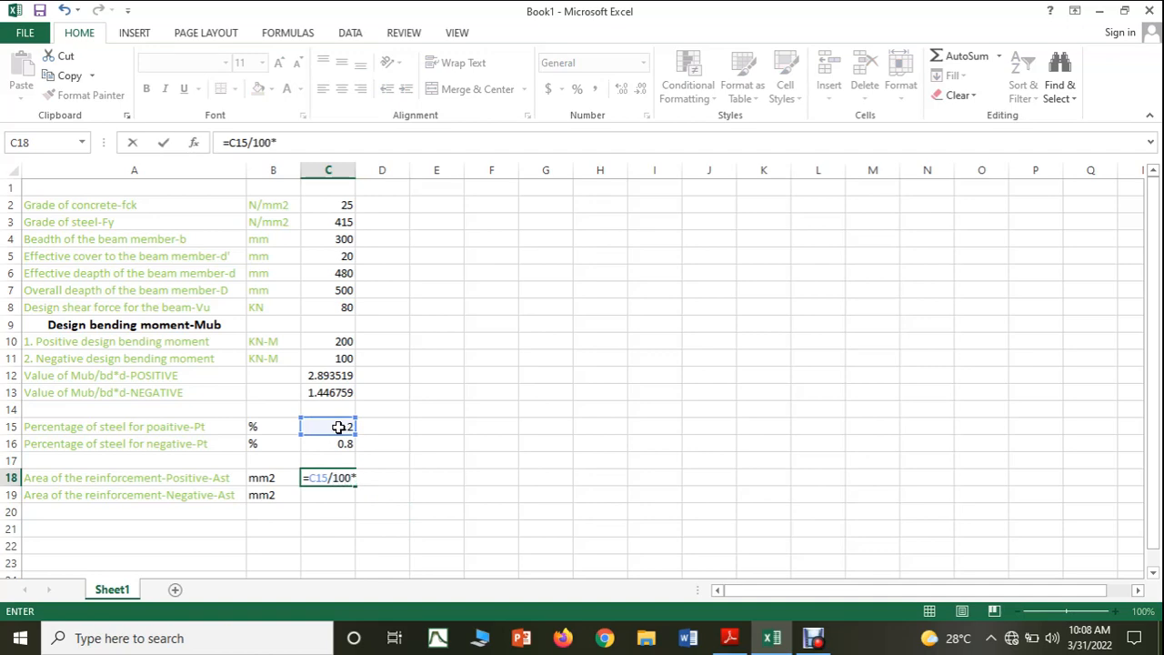
pyautogui.write('*')
pyautogui.click(325, 240)
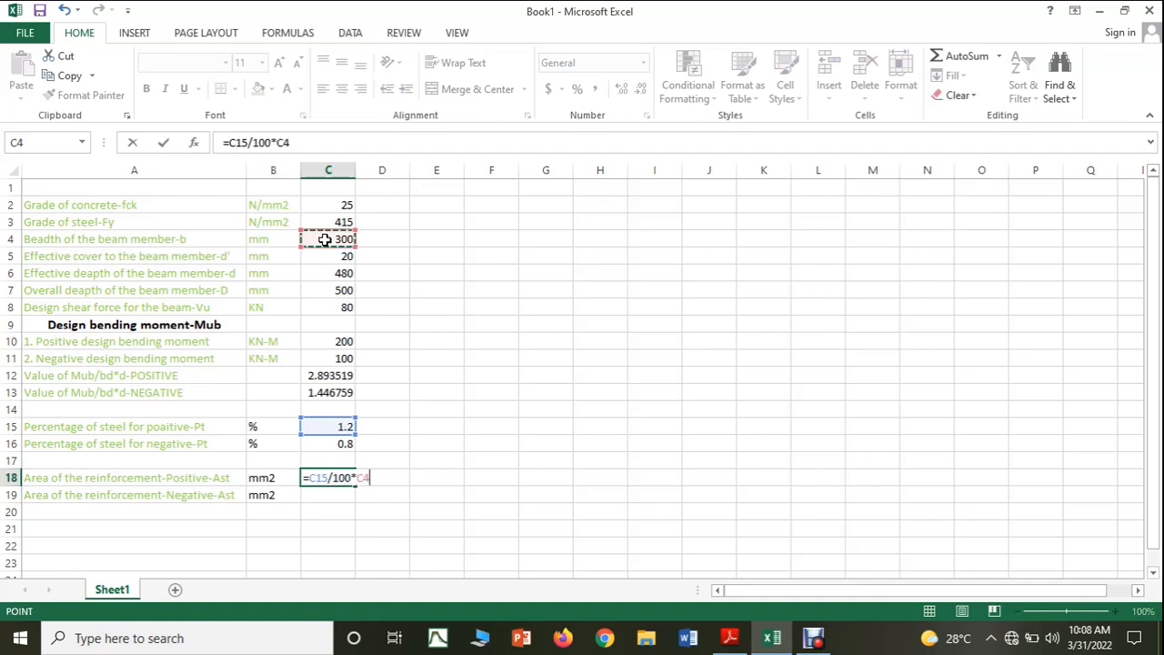
pyautogui.write('*')
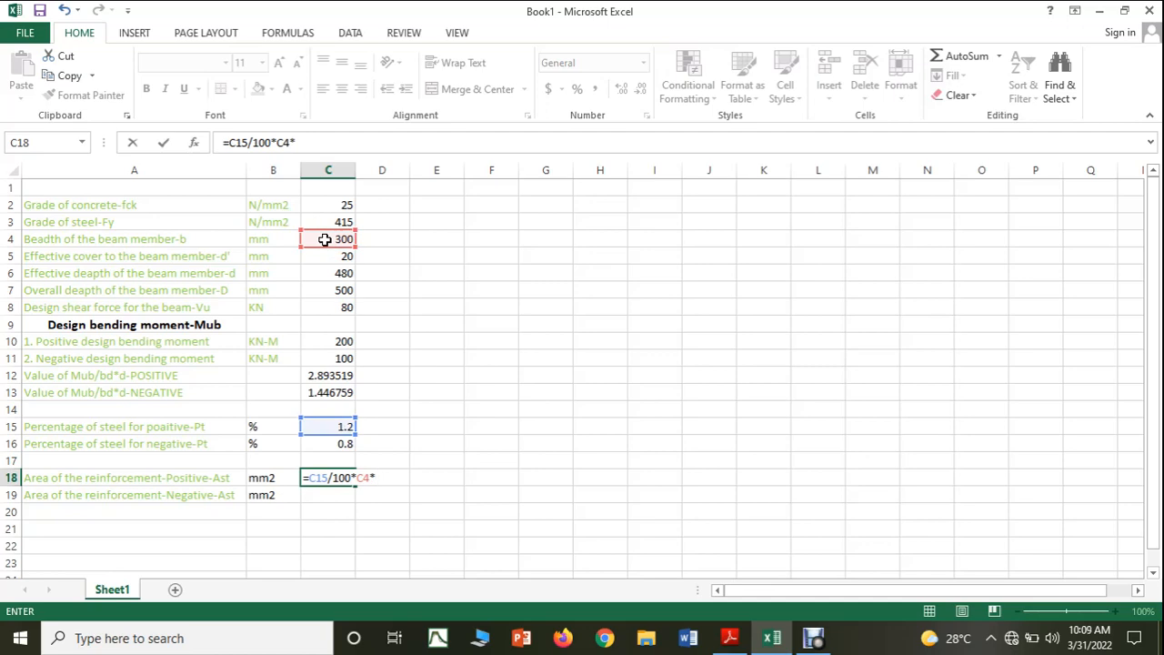
pyautogui.click(329, 289)
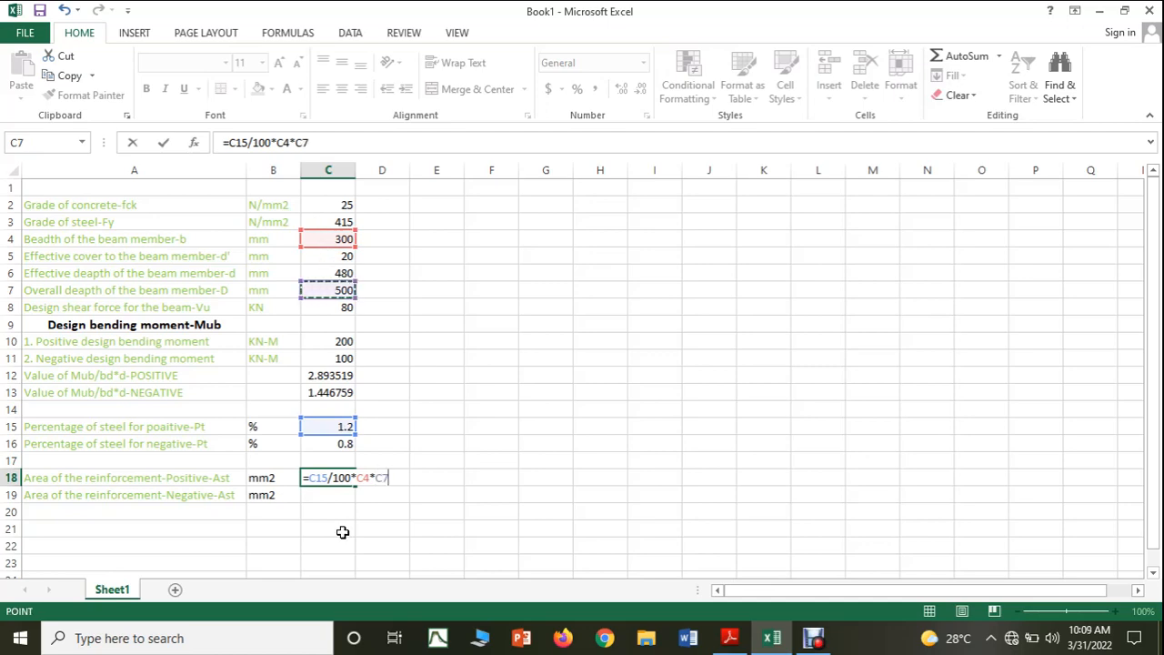
pyautogui.write(')')
pyautogui.press('BackSpace')
pyautogui.press('Return')
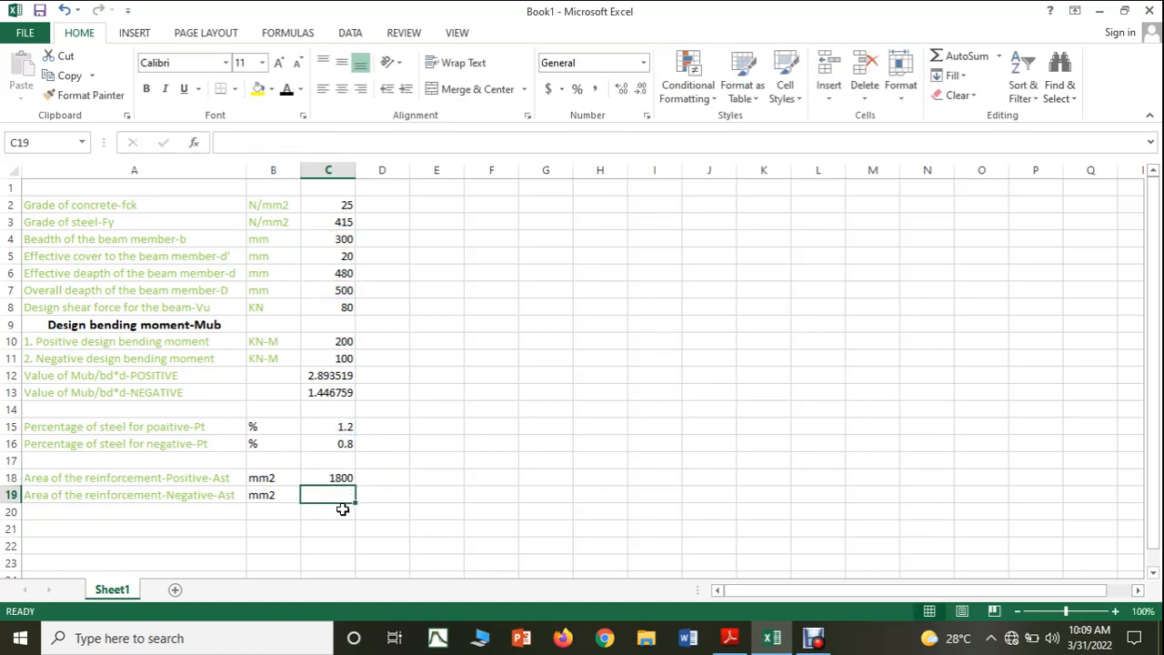
# Calculate the negative reinforcement area in C19 with the formula =C16/100*C4*C7
pyautogui.write('=')
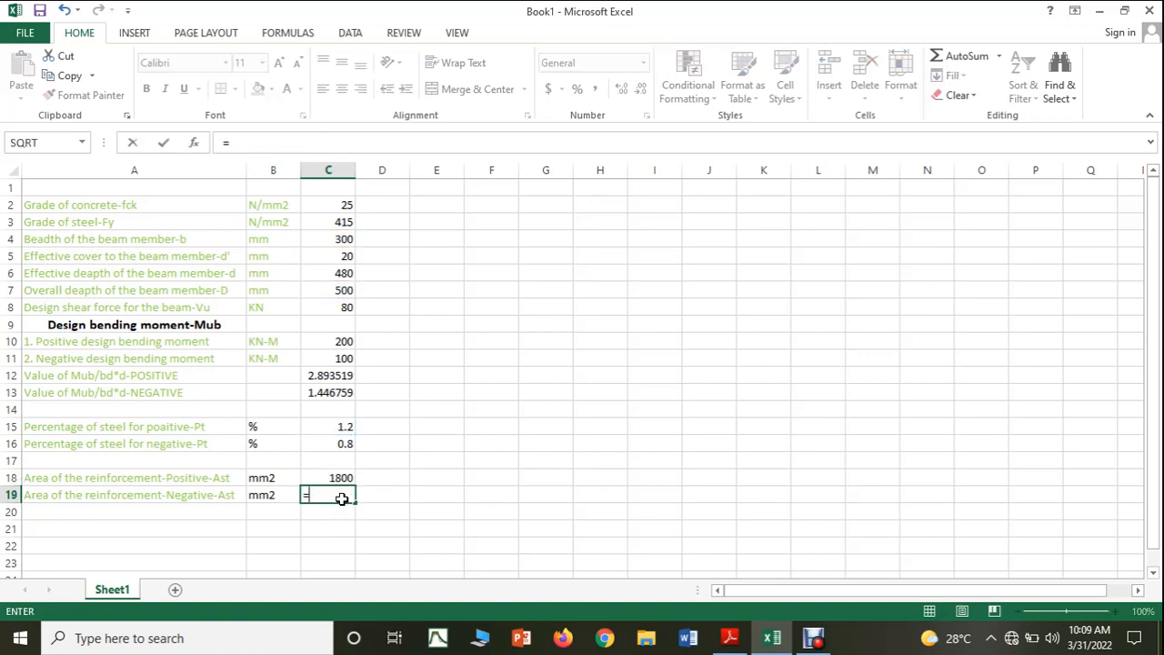
pyautogui.click(341, 443)
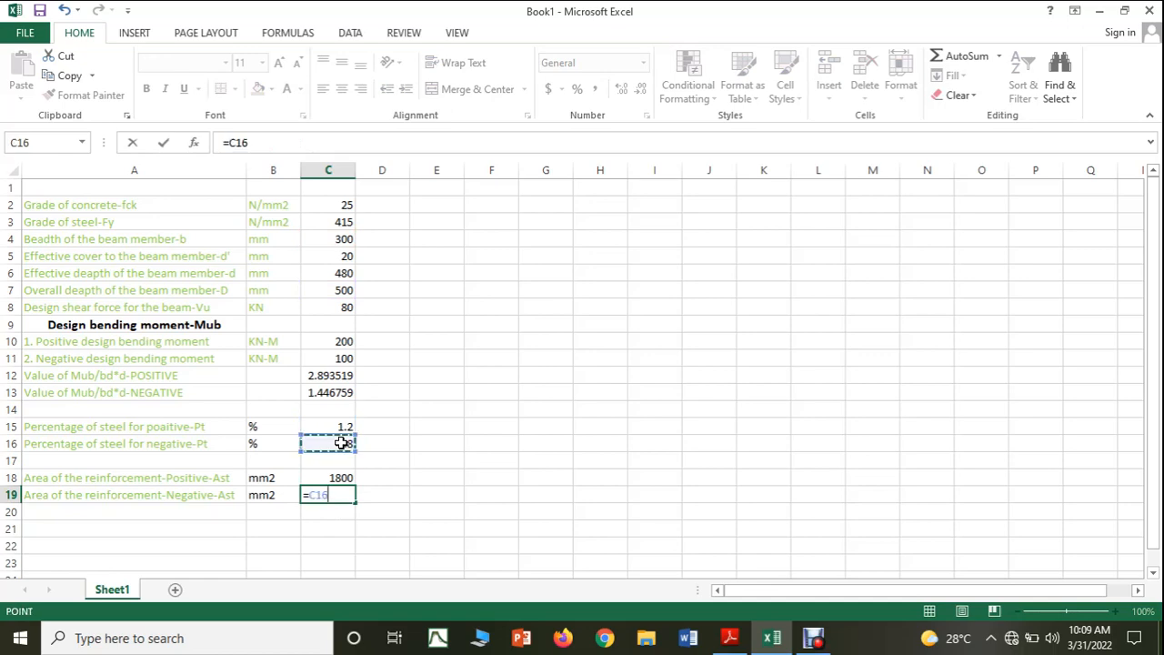
pyautogui.write('*')
pyautogui.write('/100')
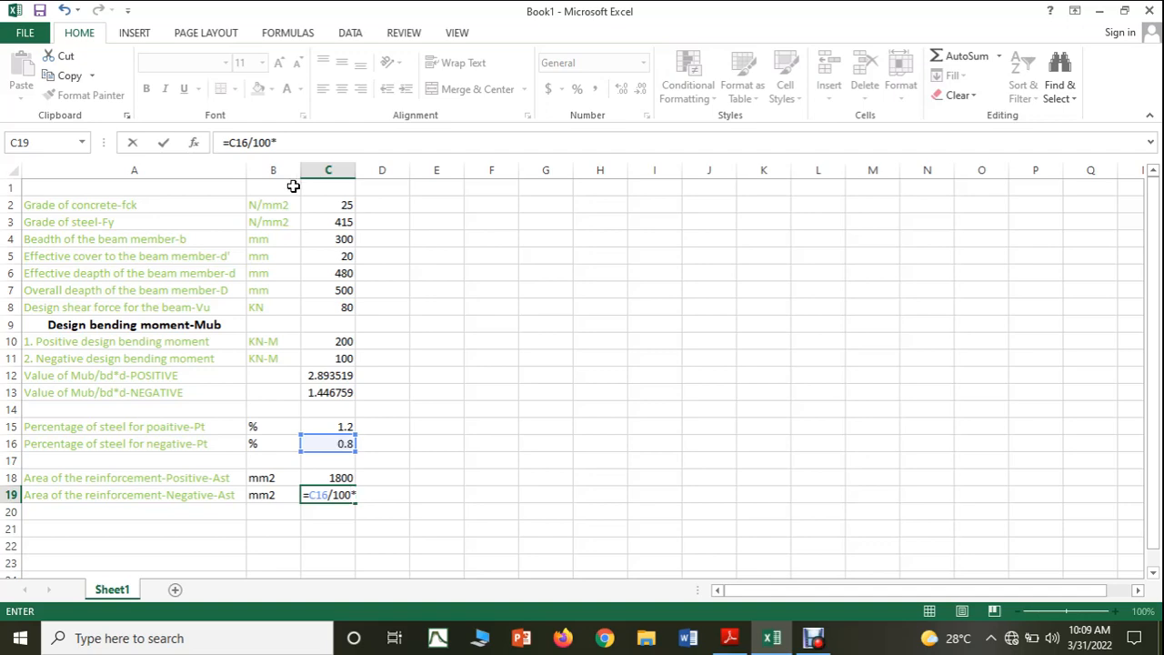
pyautogui.click(327, 239)
pyautogui.write('*')
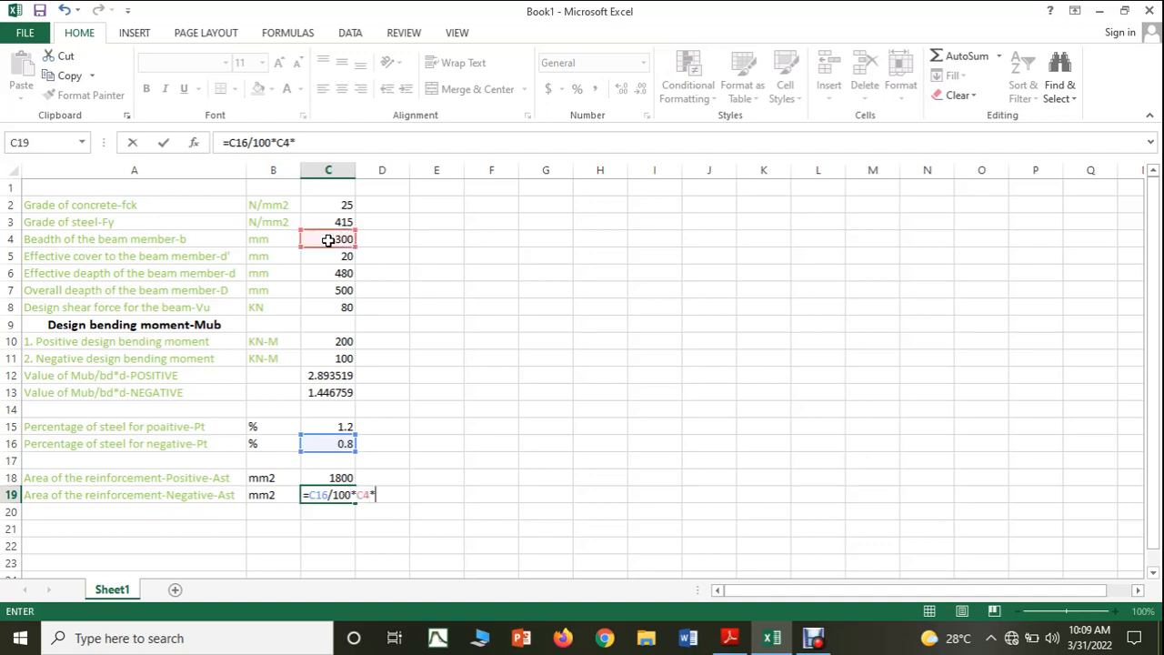
pyautogui.click(333, 289)
pyautogui.press('Return')
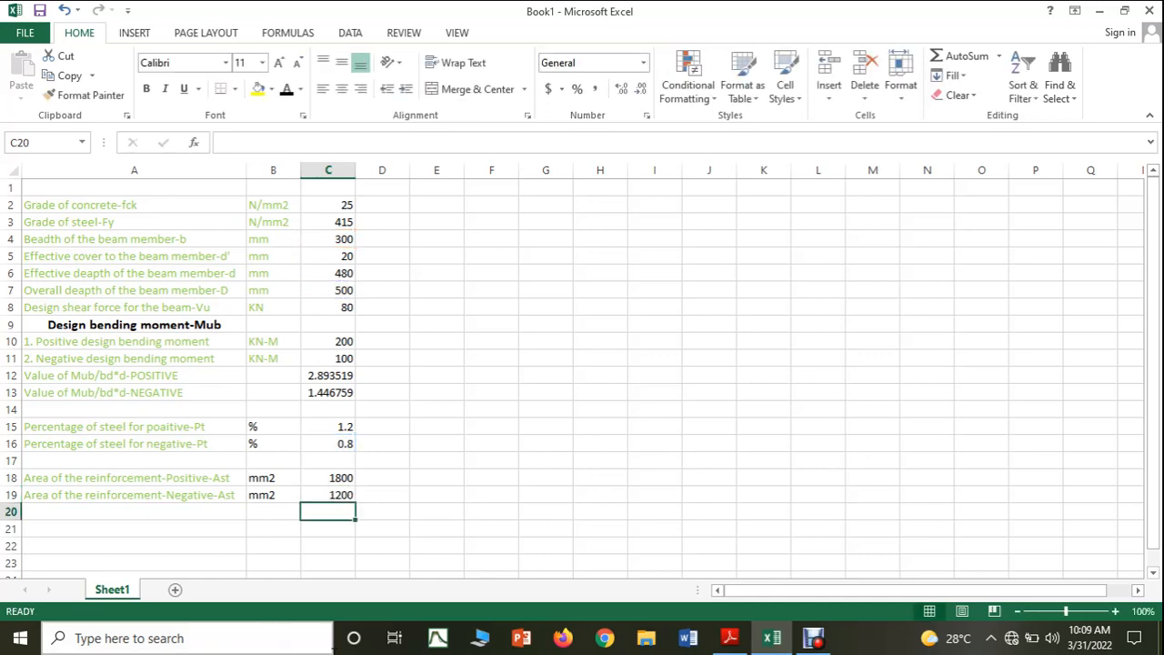
# Look up the next parameter in the PDF notes and enter the label "Diameter of the reinforcement-Posutive" in A21 of the Excel sheet
pyautogui.click(728, 640)
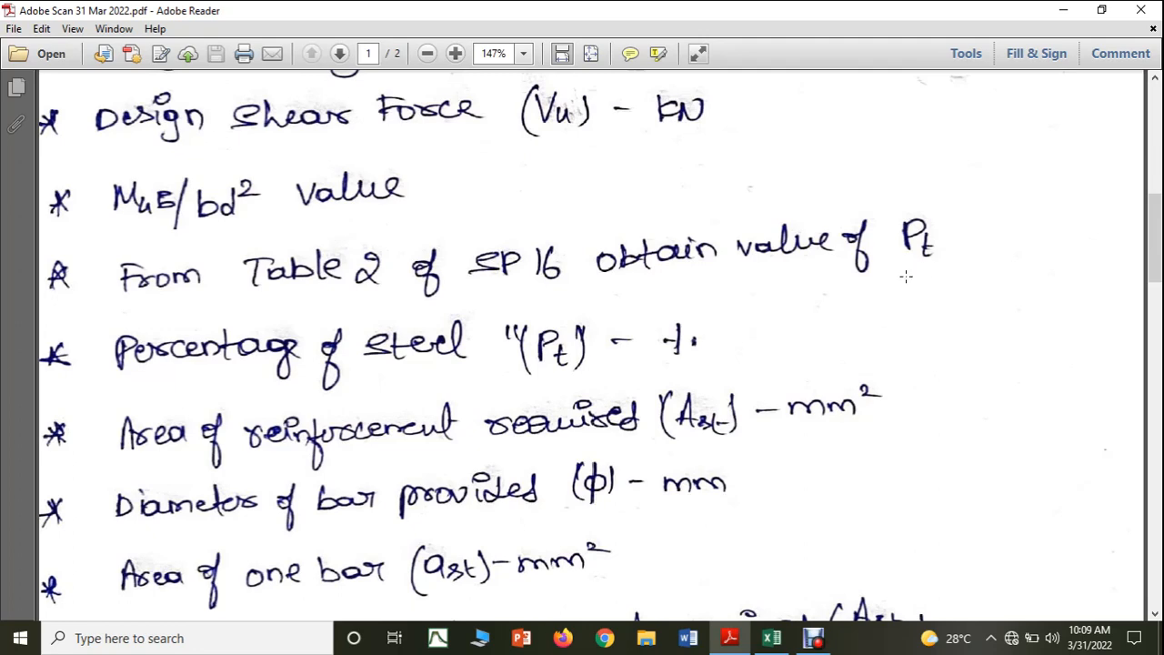
pyautogui.click(771, 637)
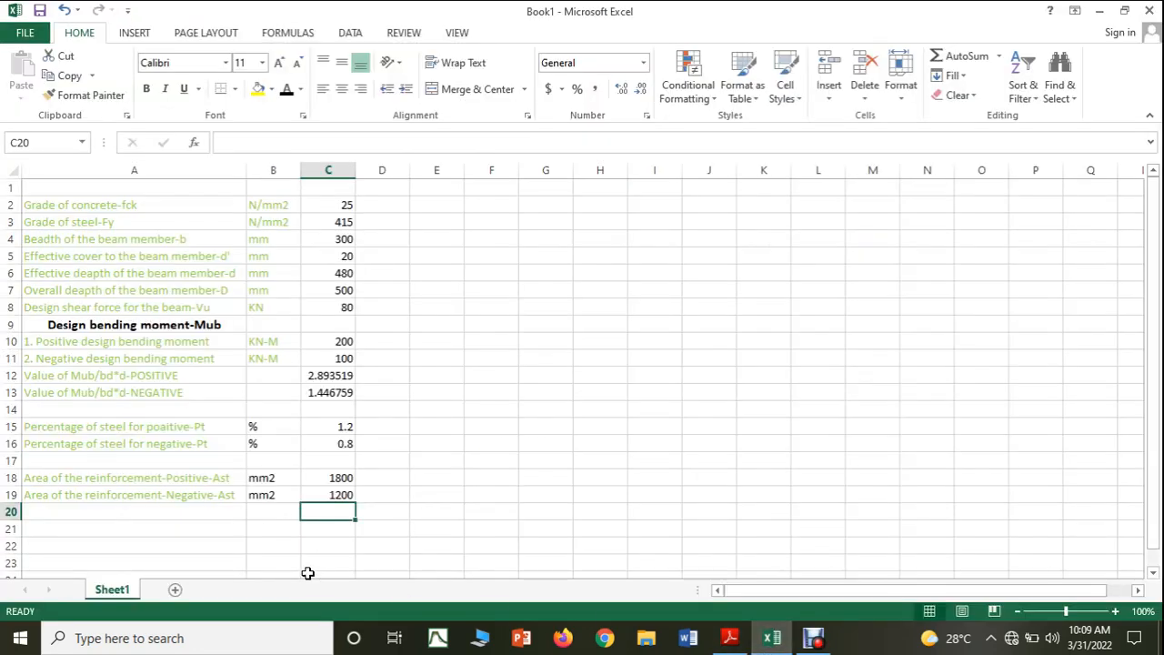
pyautogui.click(201, 528)
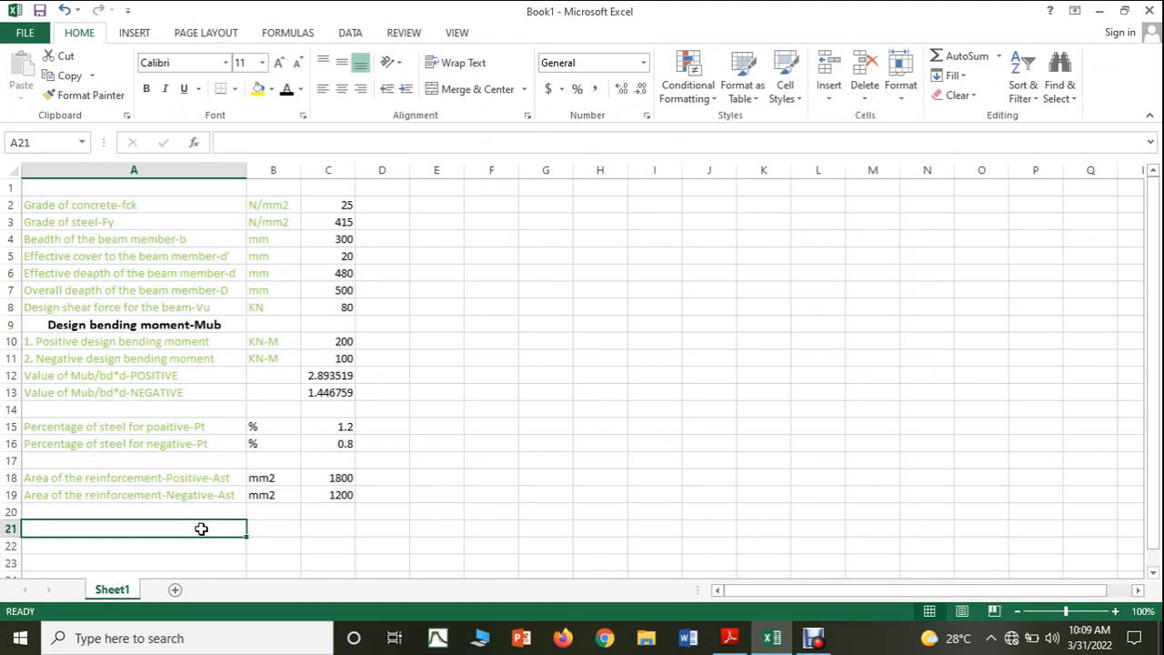
pyautogui.write('Dia')
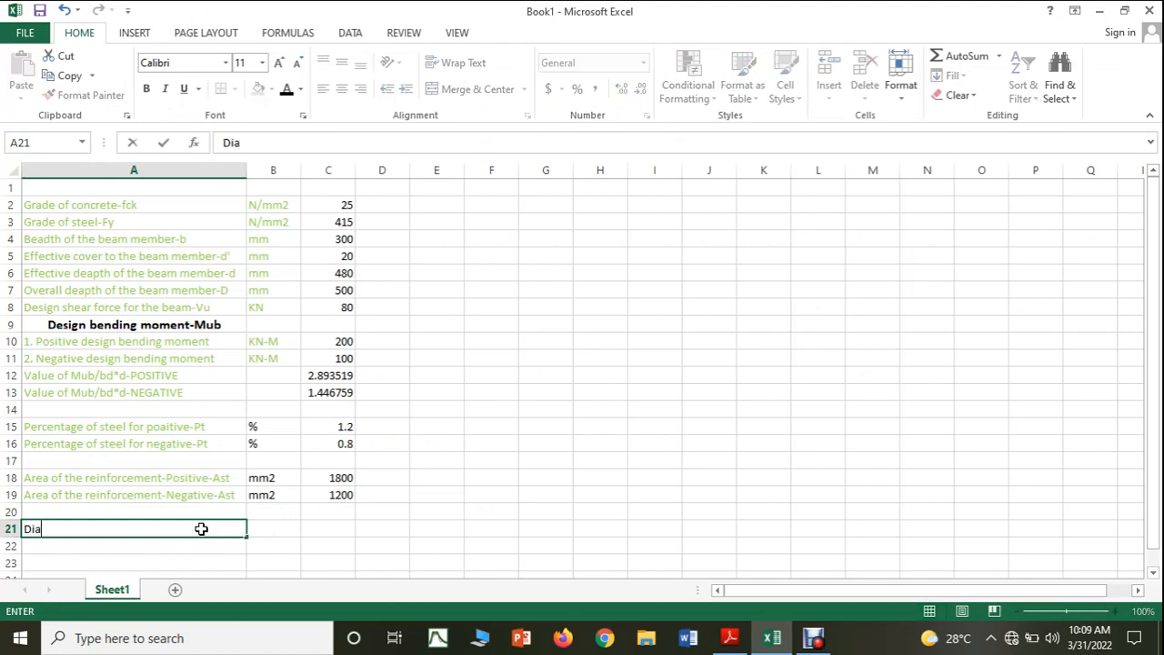
pyautogui.write('meter of te')
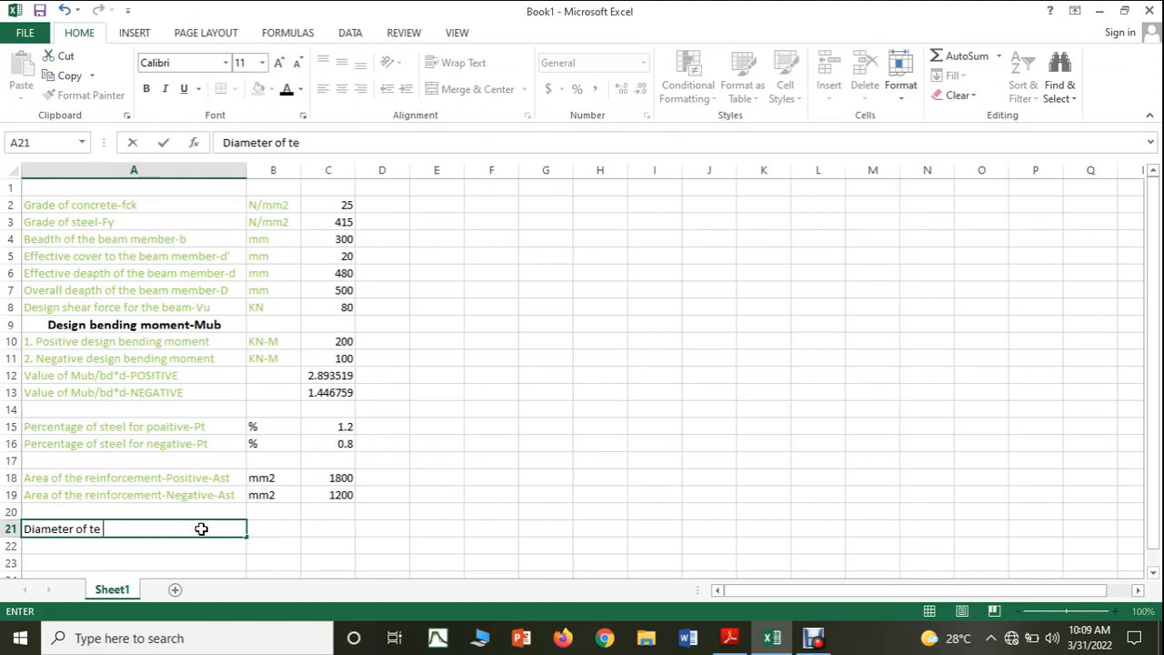
pyautogui.press('BackSpace')
pyautogui.press('BackSpace')
pyautogui.press('BackSpace')
pyautogui.write('the reinforcement')
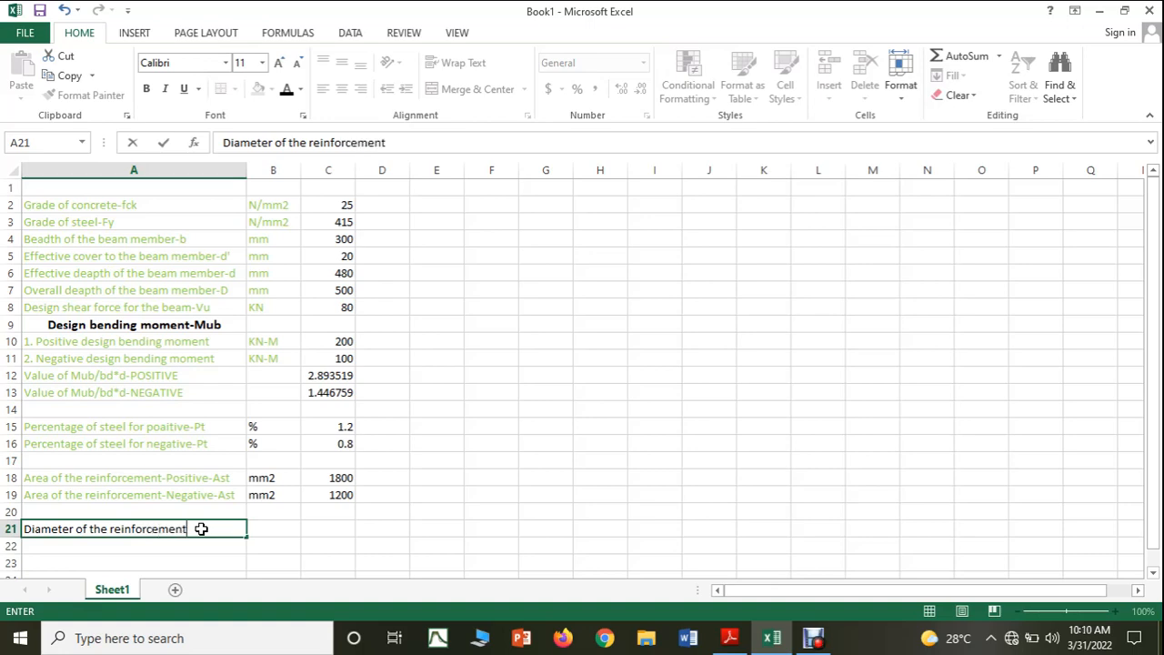
pyautogui.write('-Posutive')
pyautogui.press('Return')
# Correct the spelling of the last word in the A21 label to "Positive"
pyautogui.click(224, 529)
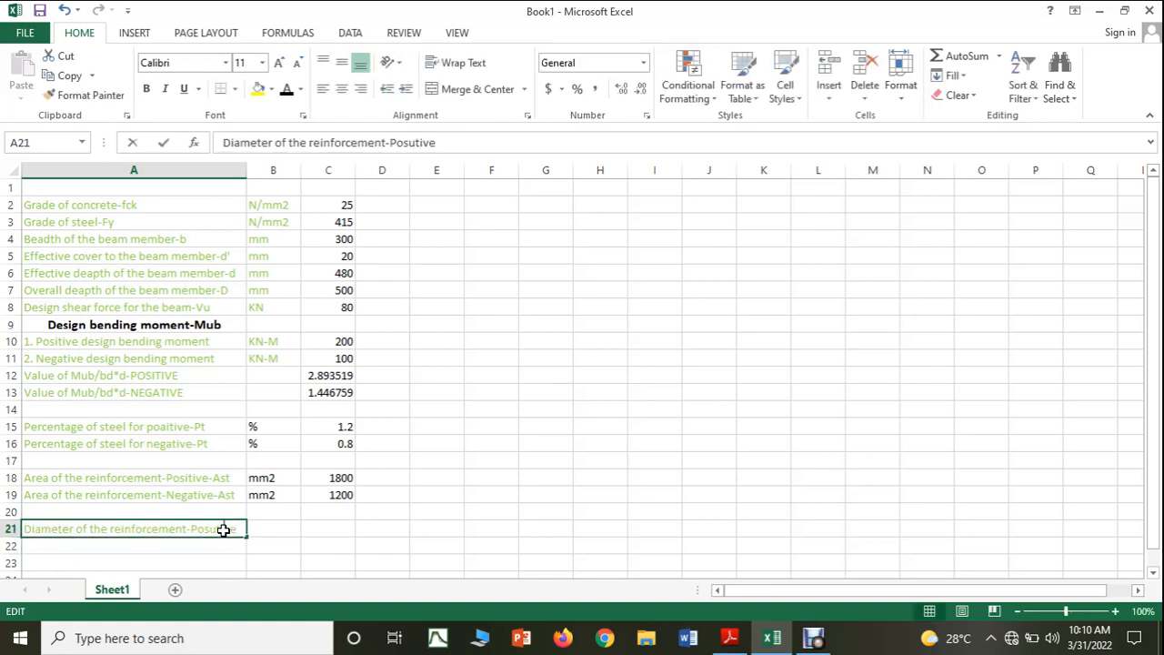
pyautogui.doubleClick(238, 530)
pyautogui.moveTo(238, 530); pyautogui.dragTo(201, 530)
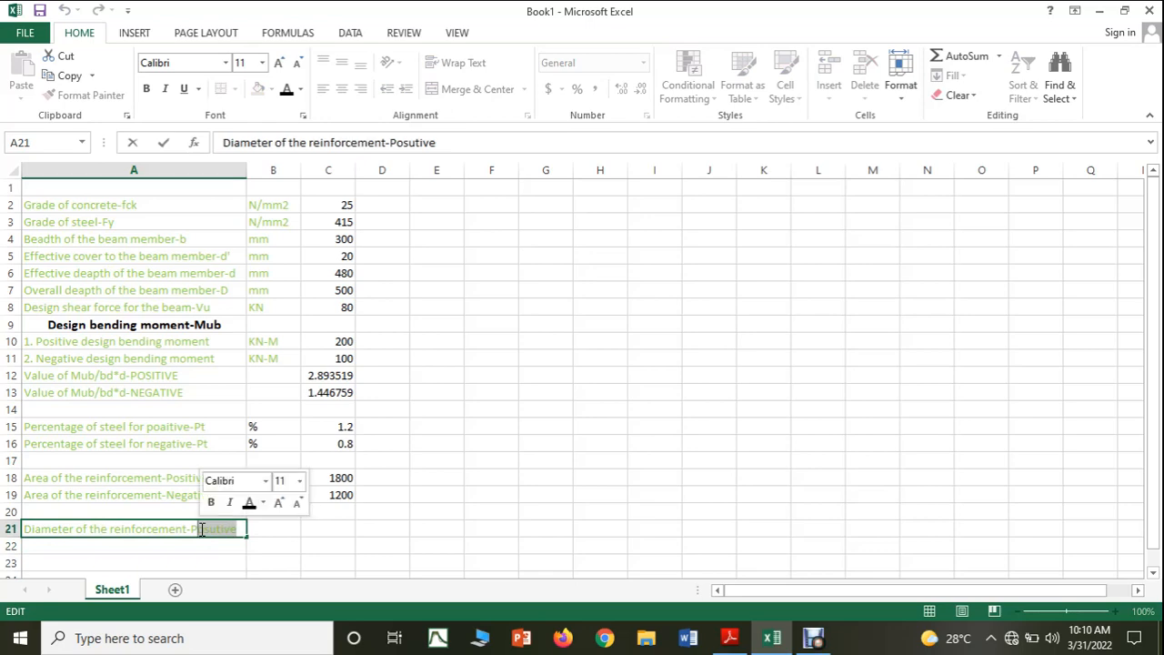
pyautogui.press('BackSpace')
pyautogui.write('siti')
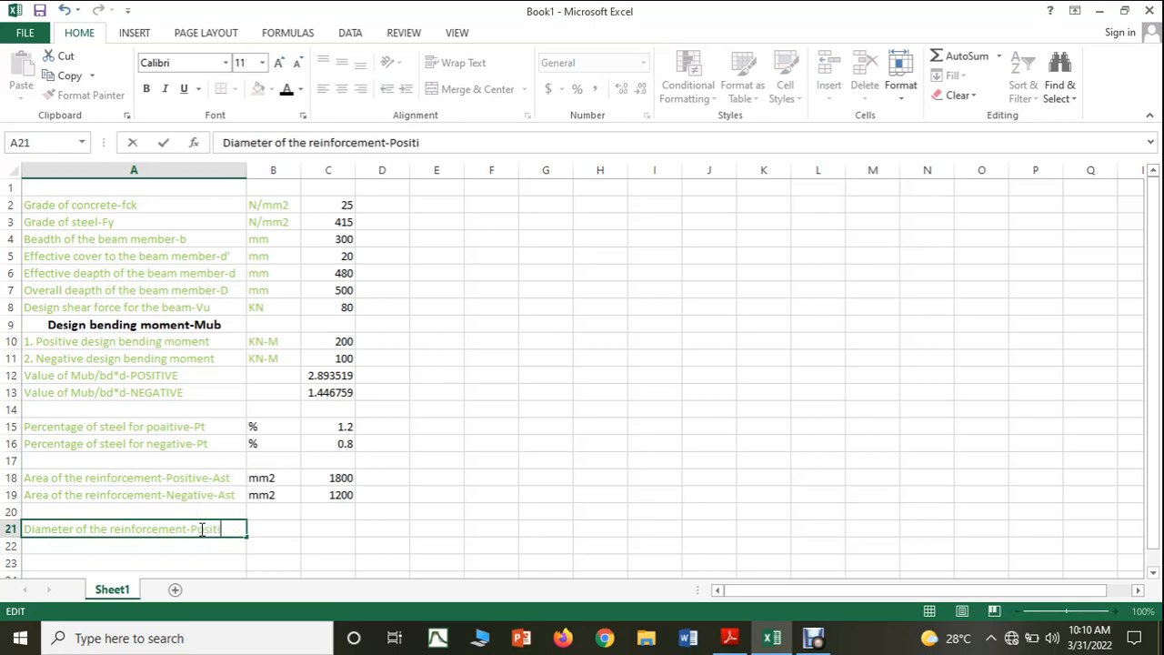
pyautogui.write('ve')
pyautogui.click(208, 558)
# Copy the A21 label into A22 and change it to "Diameter of the reinforcement-Negative"
pyautogui.click(225, 530)
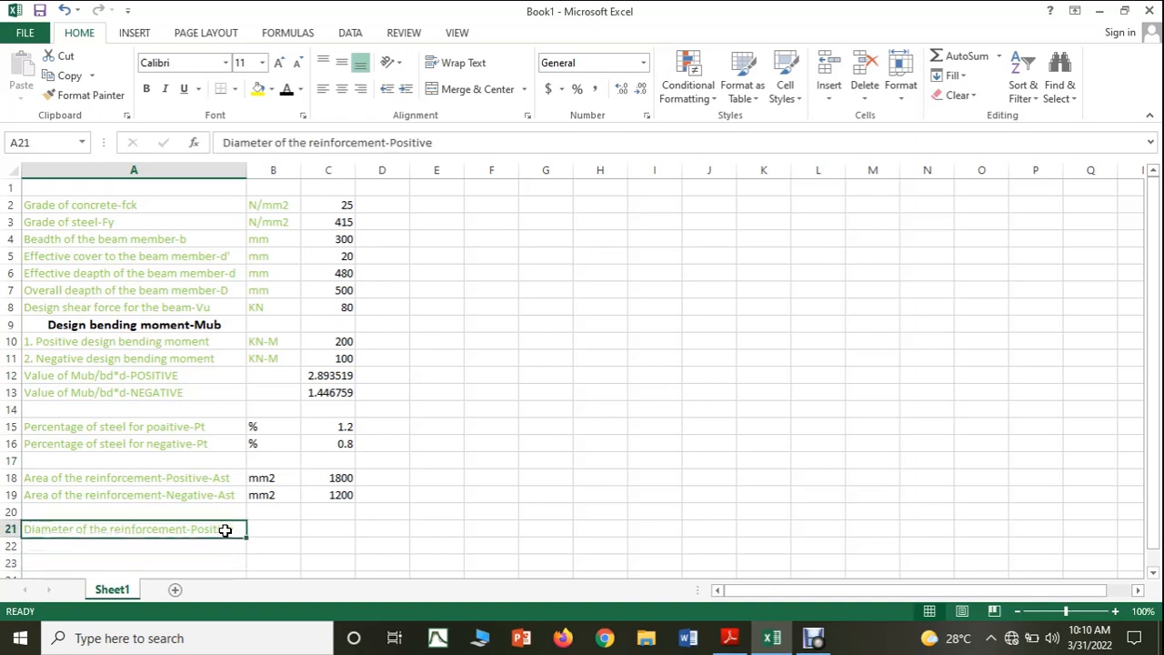
pyautogui.moveTo(246, 536); pyautogui.dragTo(195, 546)
pyautogui.doubleClick(235, 545)
pyautogui.write('N')
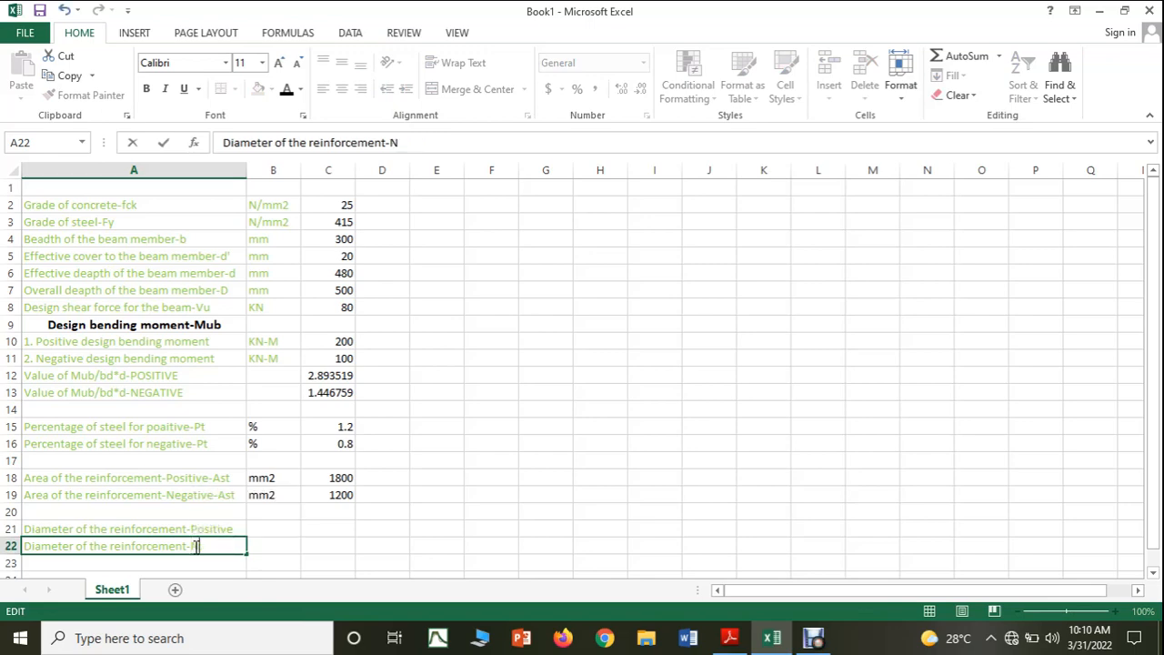
pyautogui.write('egative')
pyautogui.click(305, 561)
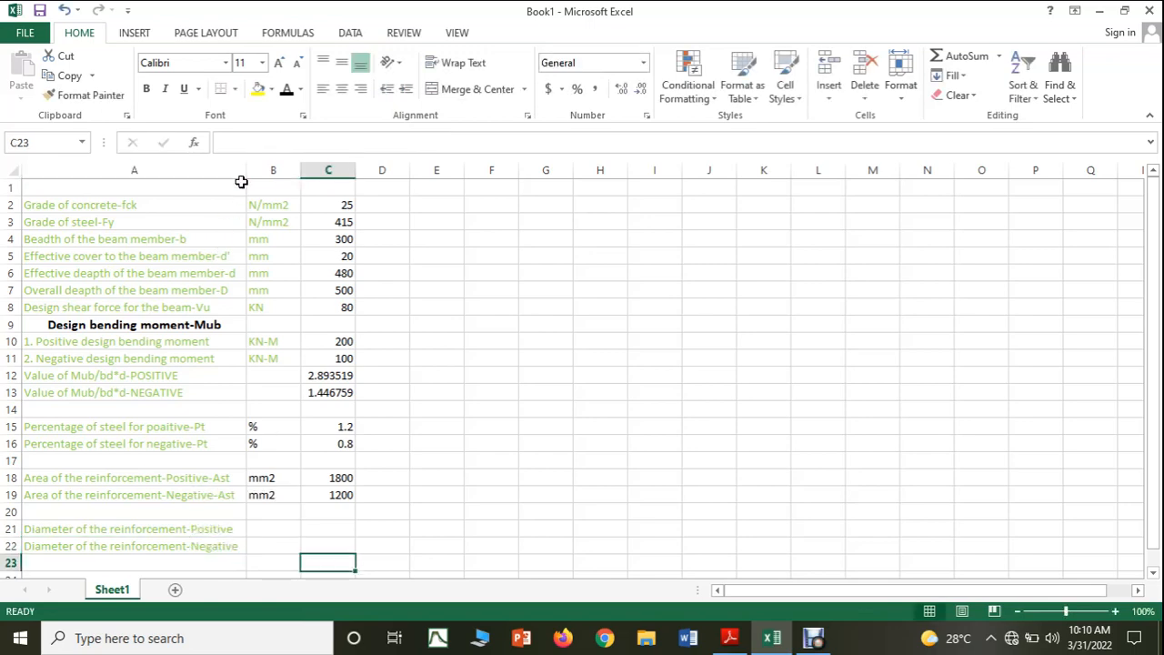
# Widen column A slightly and centre-align the contents of columns B and C
pyautogui.moveTo(246, 167); pyautogui.dragTo(320, 167)
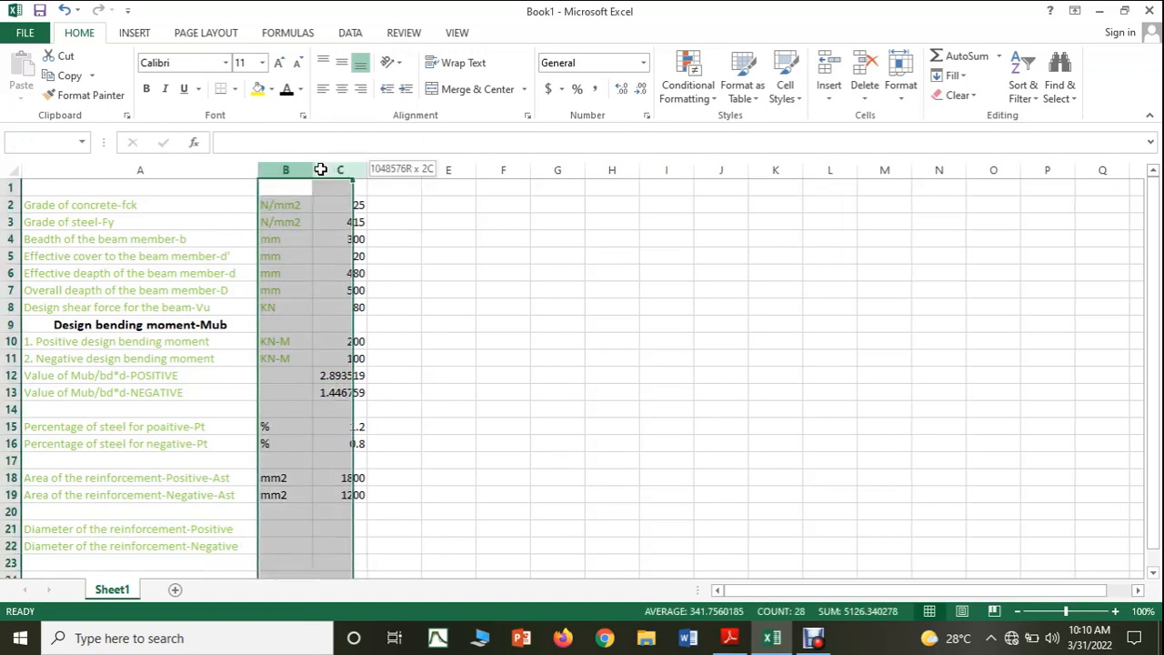
pyautogui.click(343, 94)
pyautogui.click(506, 514)
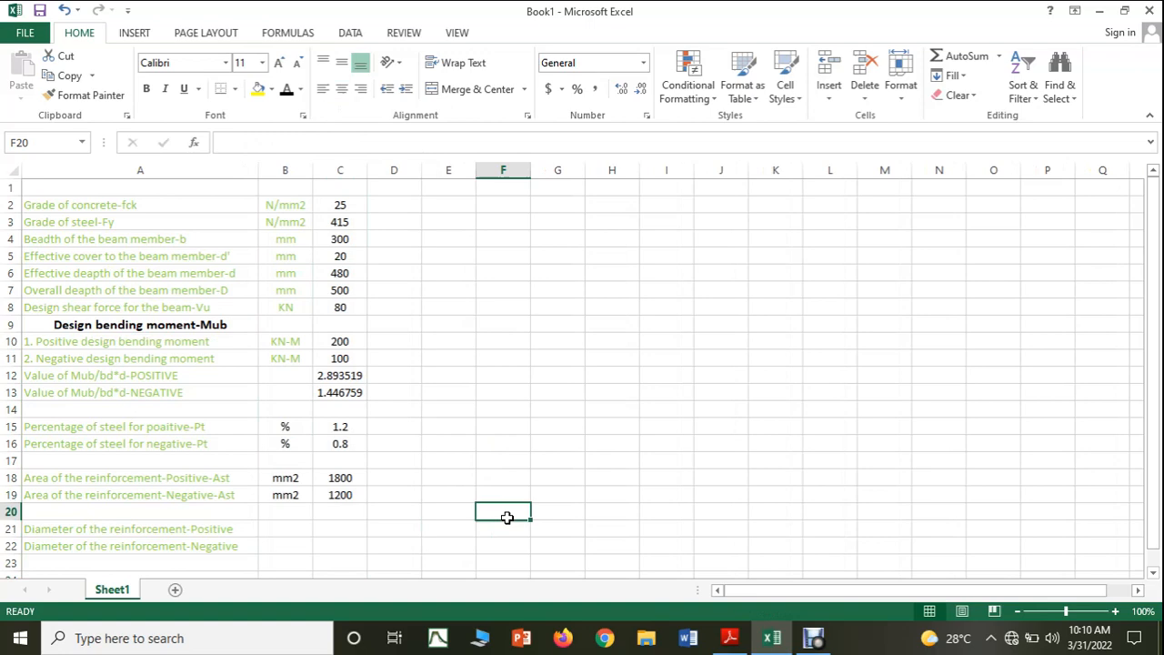
# Append a hyphen and the diameter symbol Ø to the positive diameter label in A21
pyautogui.doubleClick(243, 528)
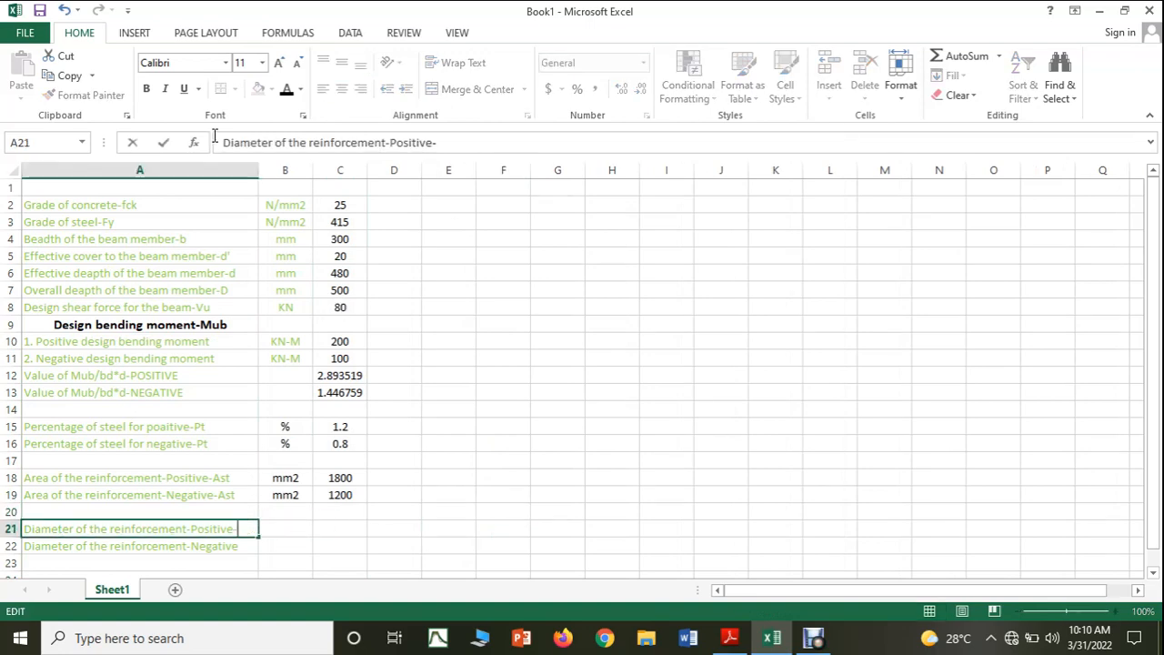
pyautogui.click(132, 33)
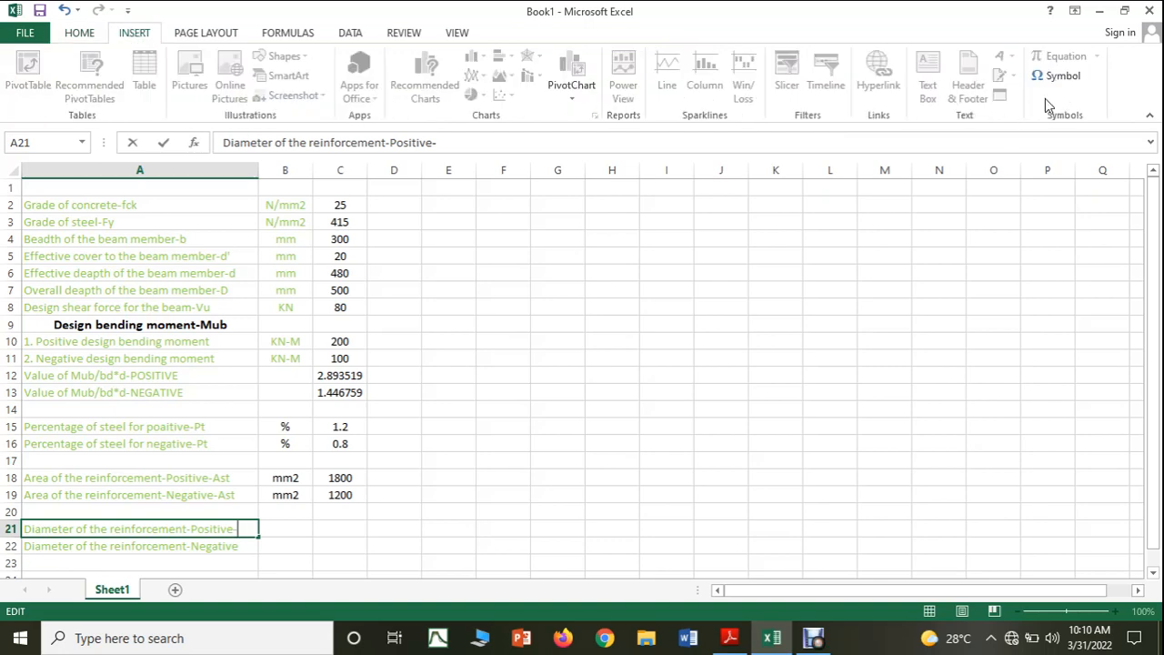
pyautogui.click(1064, 76)
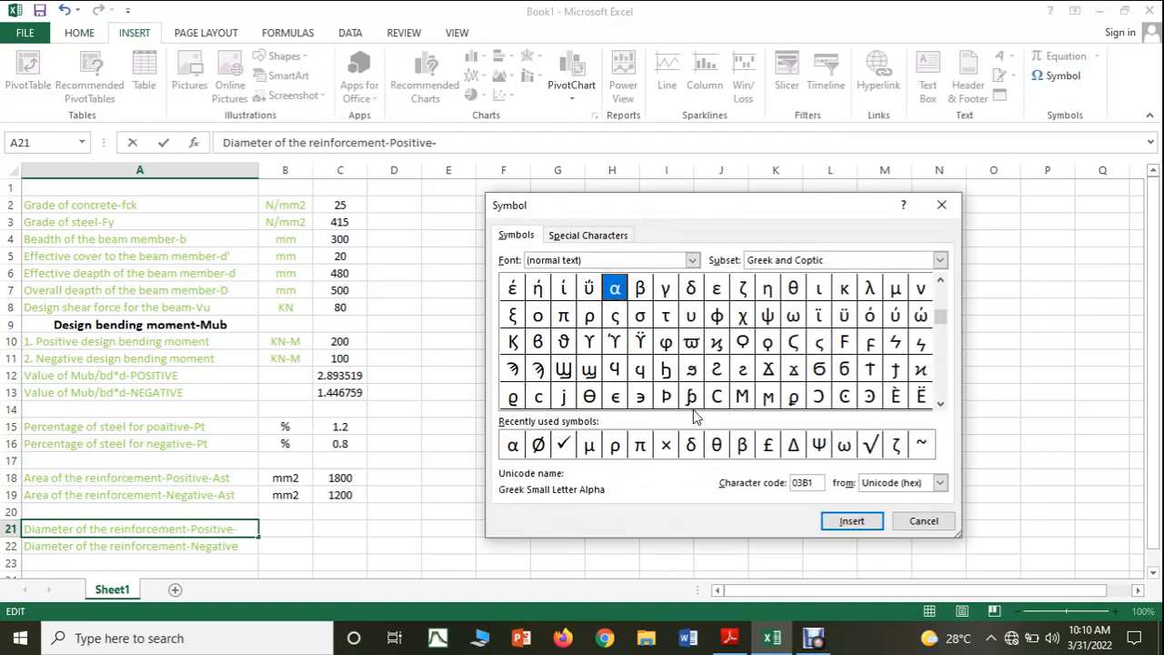
pyautogui.click(538, 444)
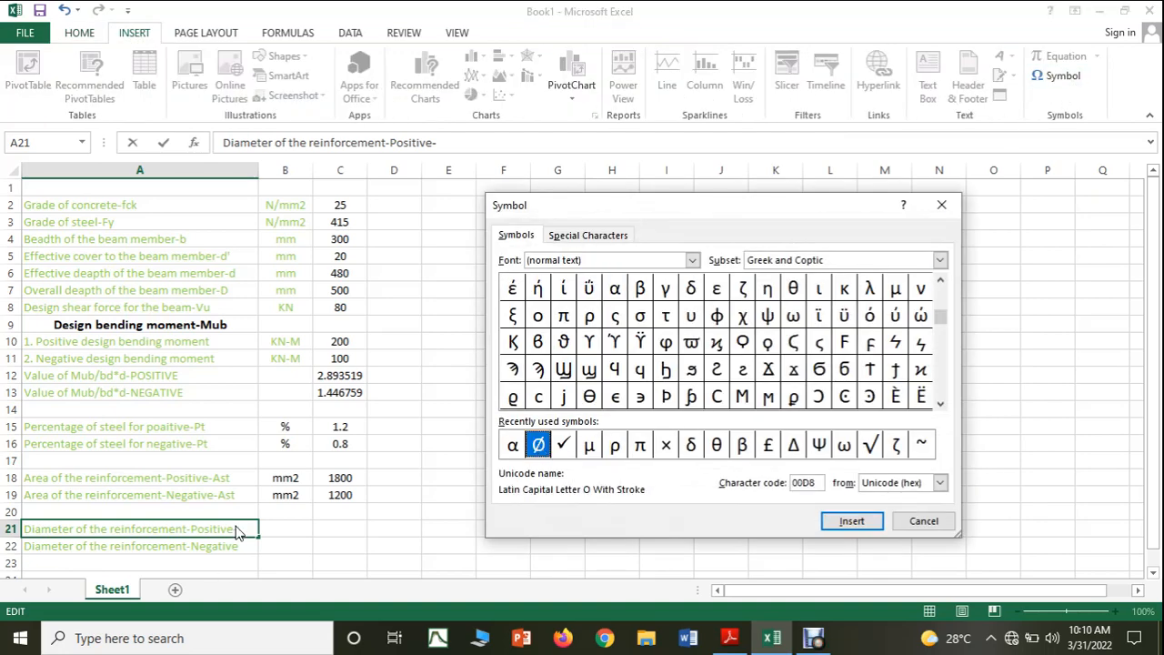
pyautogui.click(852, 520)
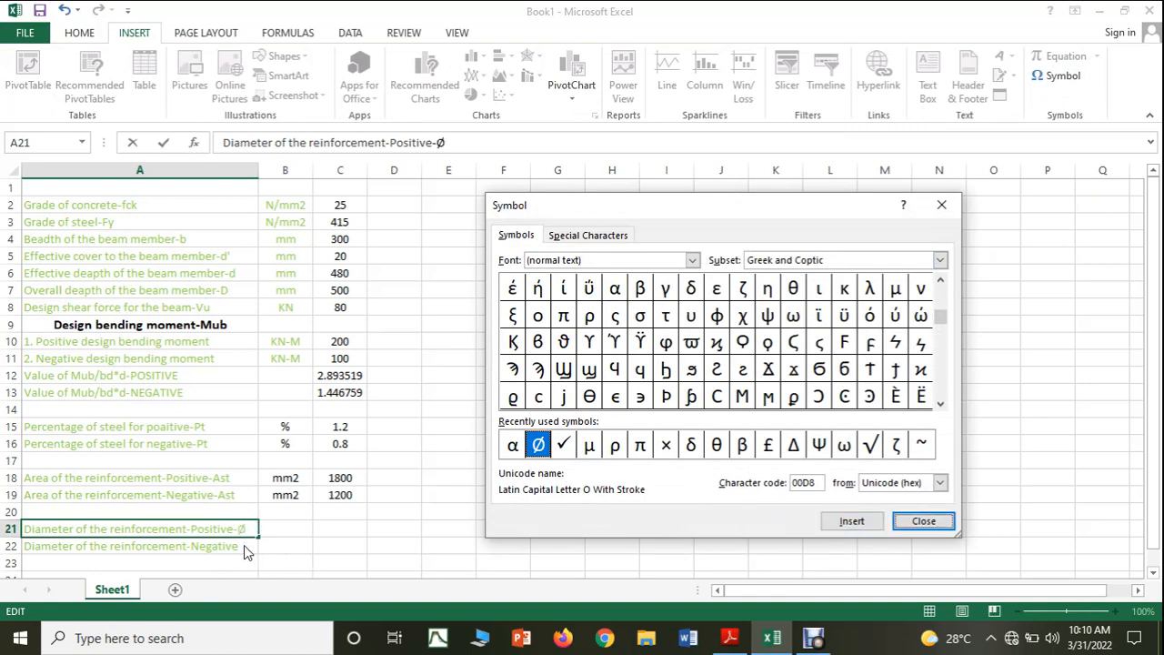
# Append a hyphen and the diameter symbol Ø to the negative diameter label in A22
pyautogui.click(923, 520)
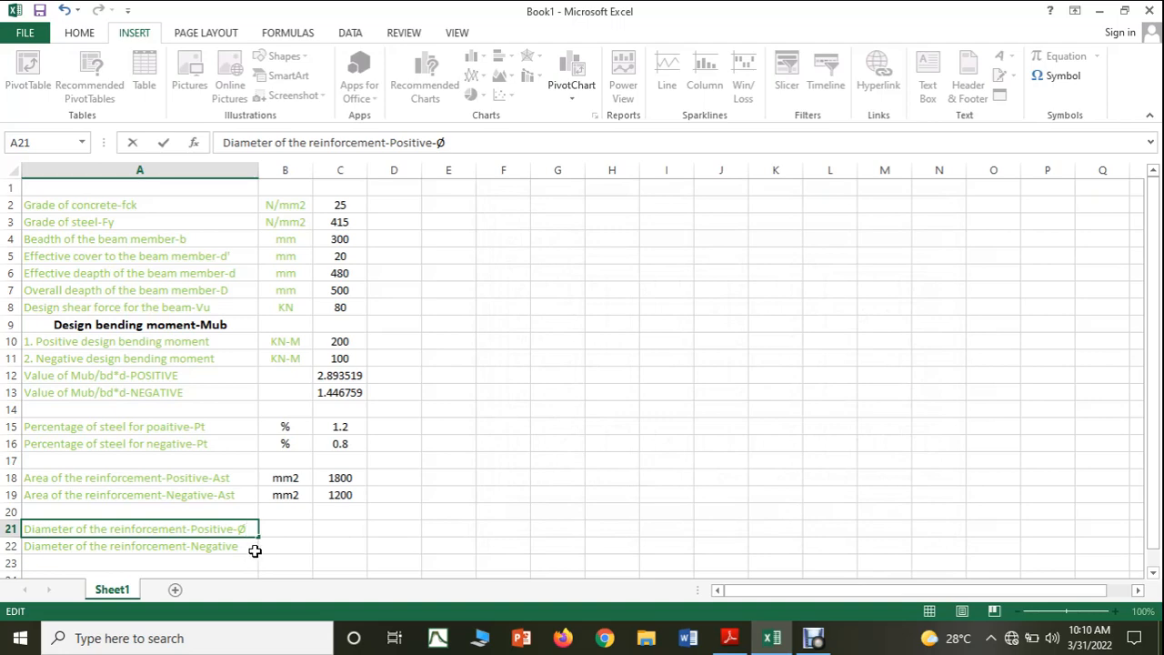
pyautogui.click(244, 546)
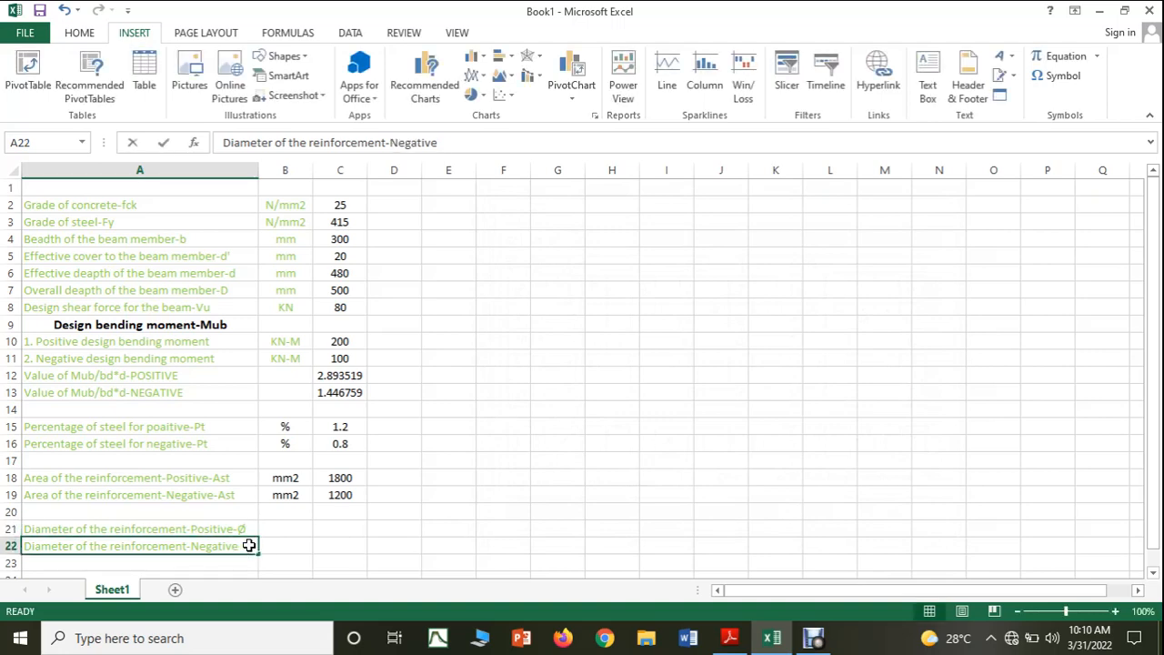
pyautogui.doubleClick(248, 545)
pyautogui.write('-')
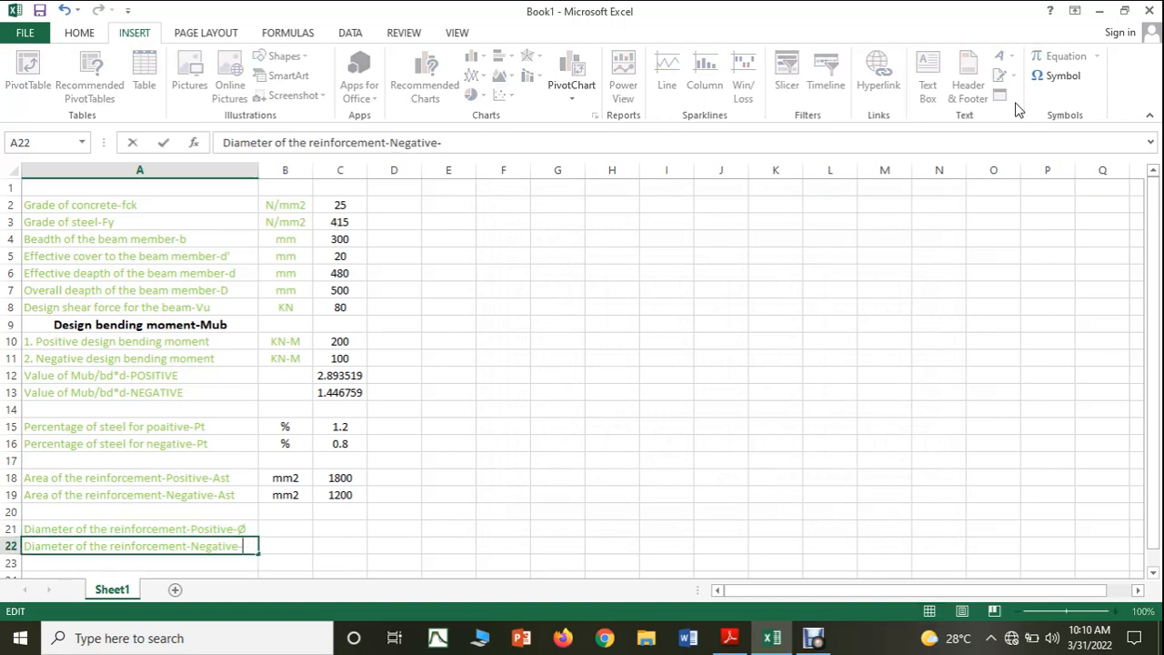
pyautogui.click(1055, 75)
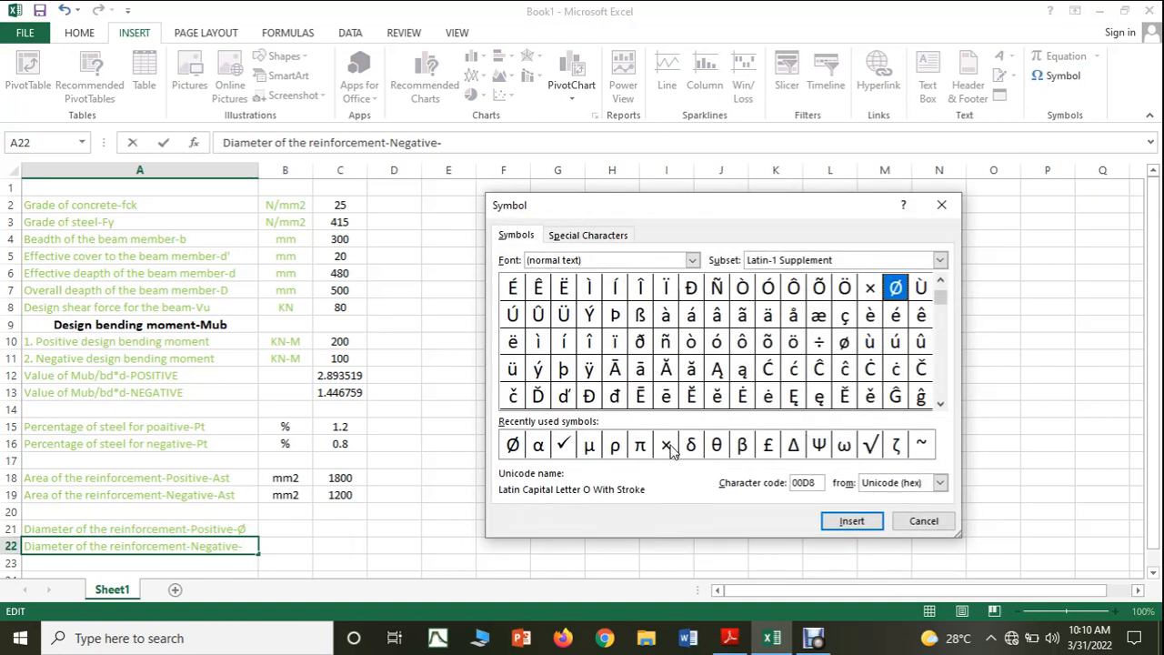
pyautogui.click(513, 445)
pyautogui.click(851, 522)
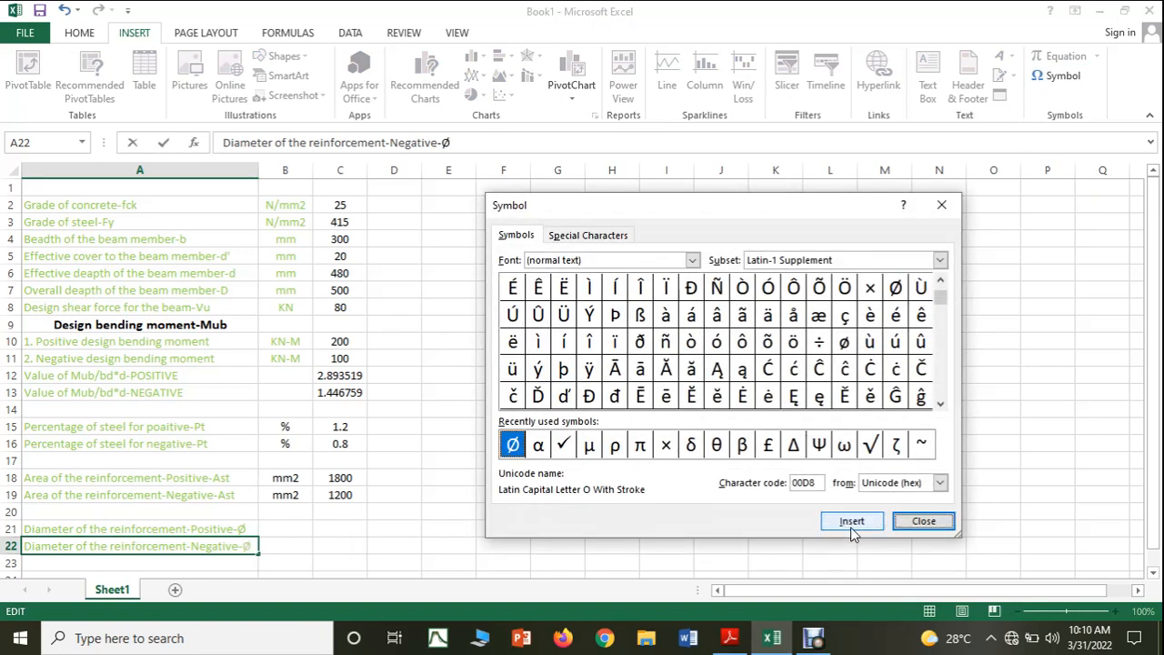
pyautogui.click(924, 521)
pyautogui.click(635, 458)
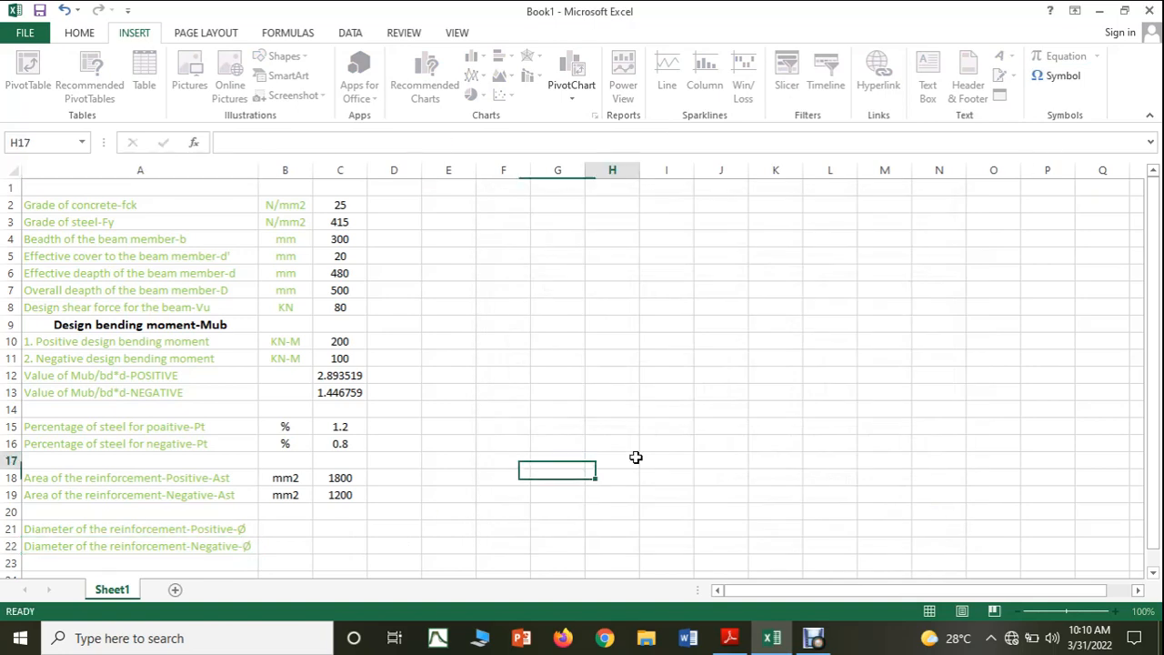
# Enter the unit mm for the positive and negative reinforcement diameters in B21 and B22
pyautogui.click(299, 530)
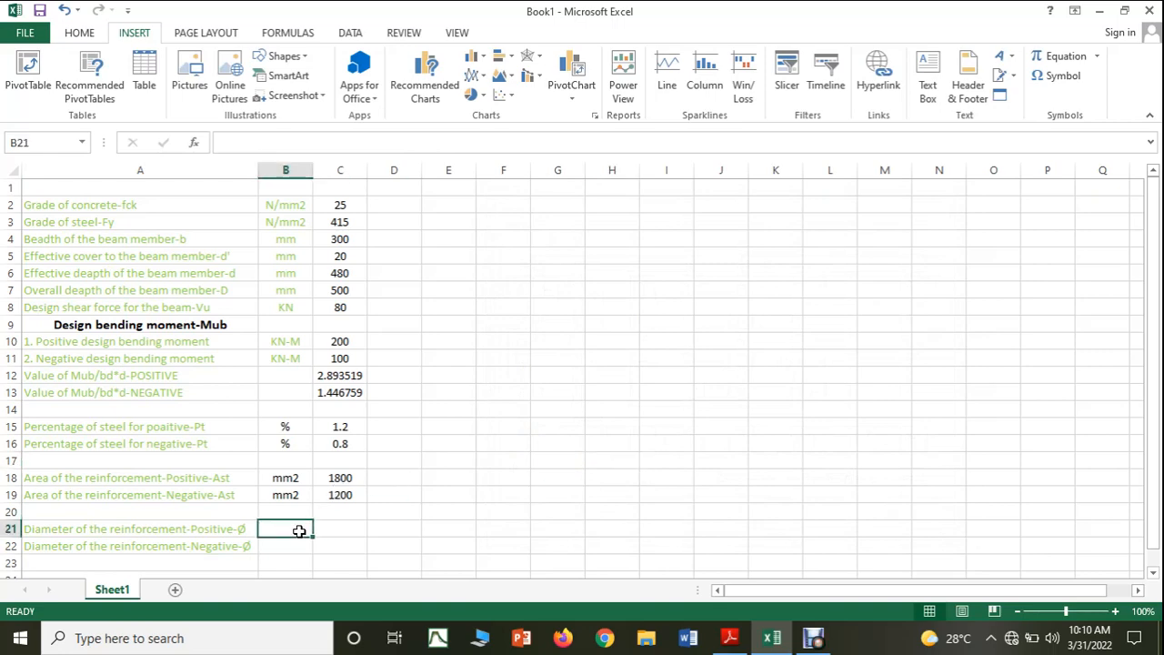
pyautogui.write('mm')
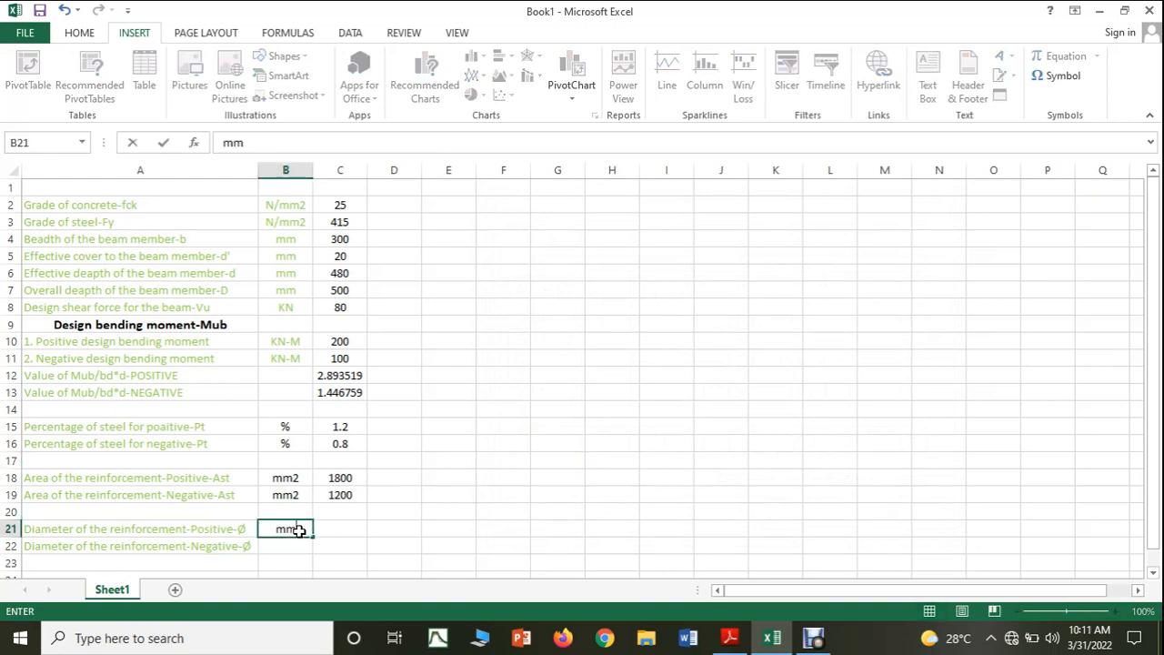
pyautogui.press('Return')
pyautogui.write('mm')
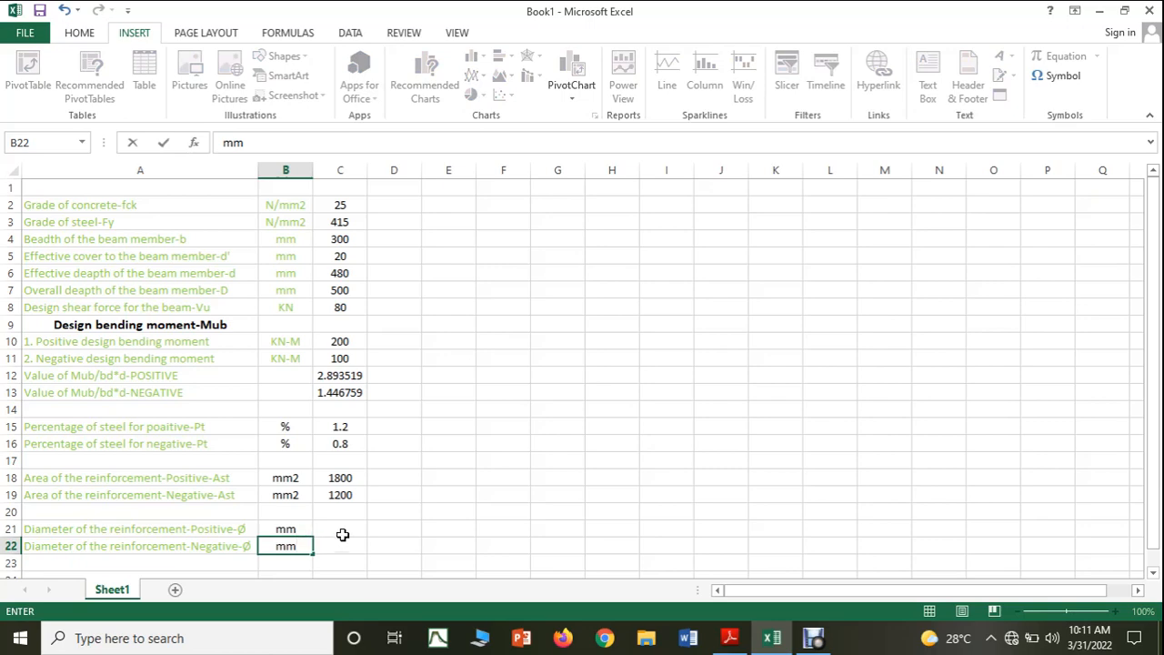
# Set both the positive and negative reinforcement diameters in C21 and C22 to 16
pyautogui.click(343, 533)
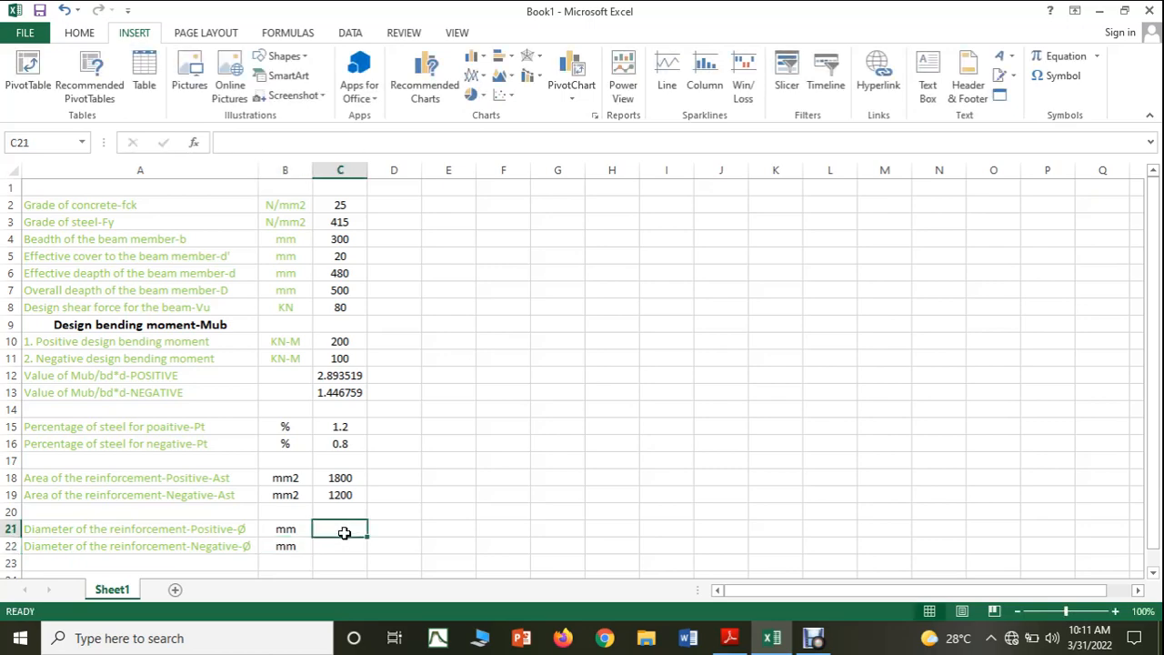
pyautogui.write('16')
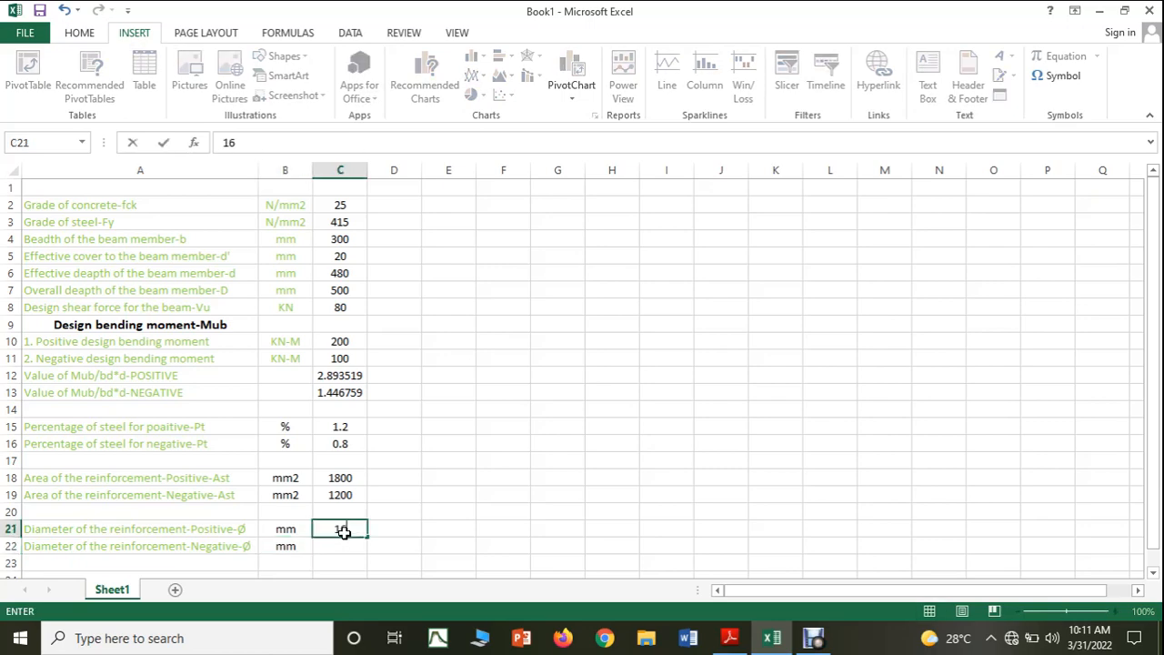
pyautogui.click(345, 541)
pyautogui.write('16')
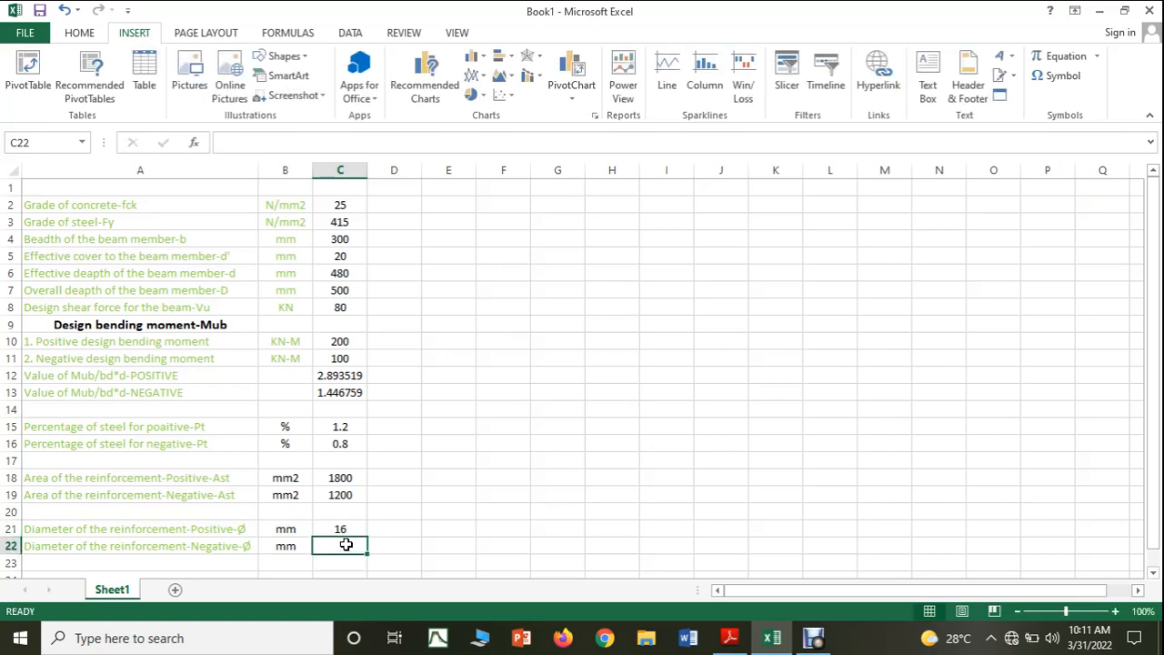
pyautogui.press('Return')
pyautogui.press('Return')
pyautogui.press('Return')
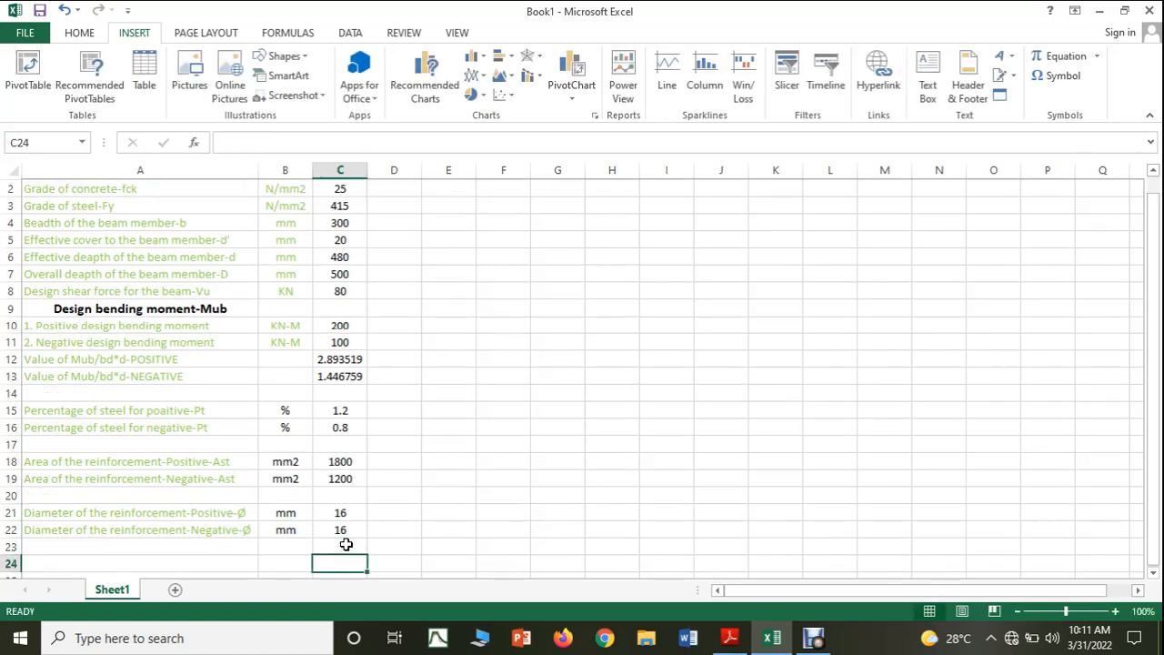
# Check the next item in the Adobe Reader notes and label A24 in Excel "Area of the individual reinforcement-Positive"
pyautogui.click(729, 638)
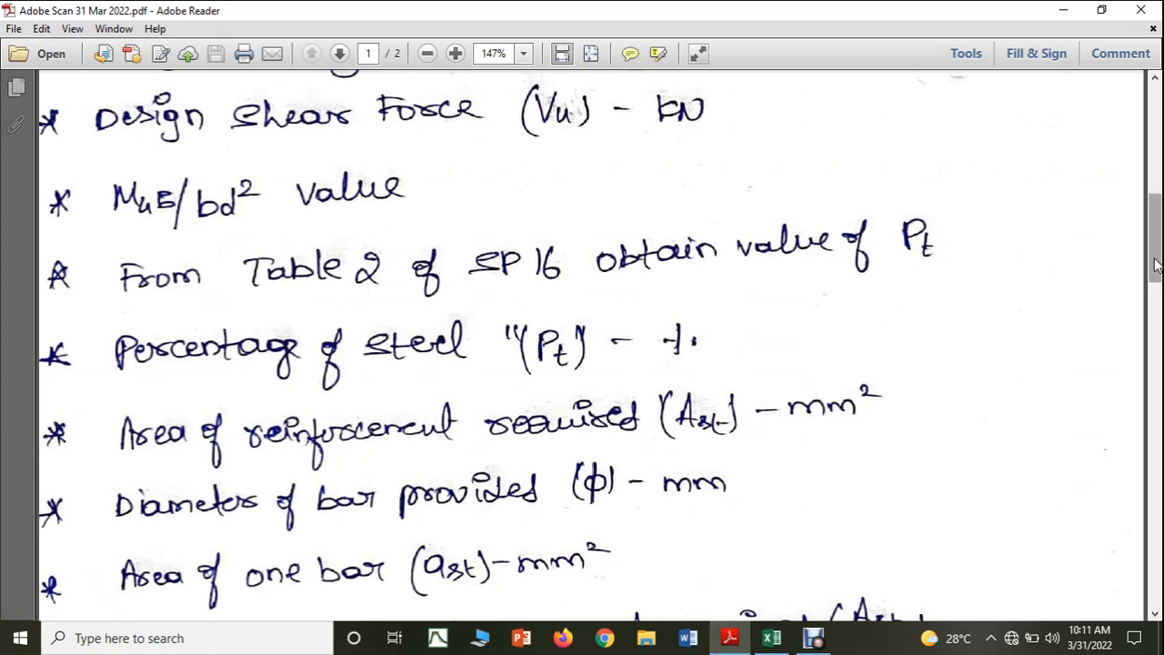
pyautogui.scroll(-1, 1156, 276)
pyautogui.scroll(-3, 1157, 276)
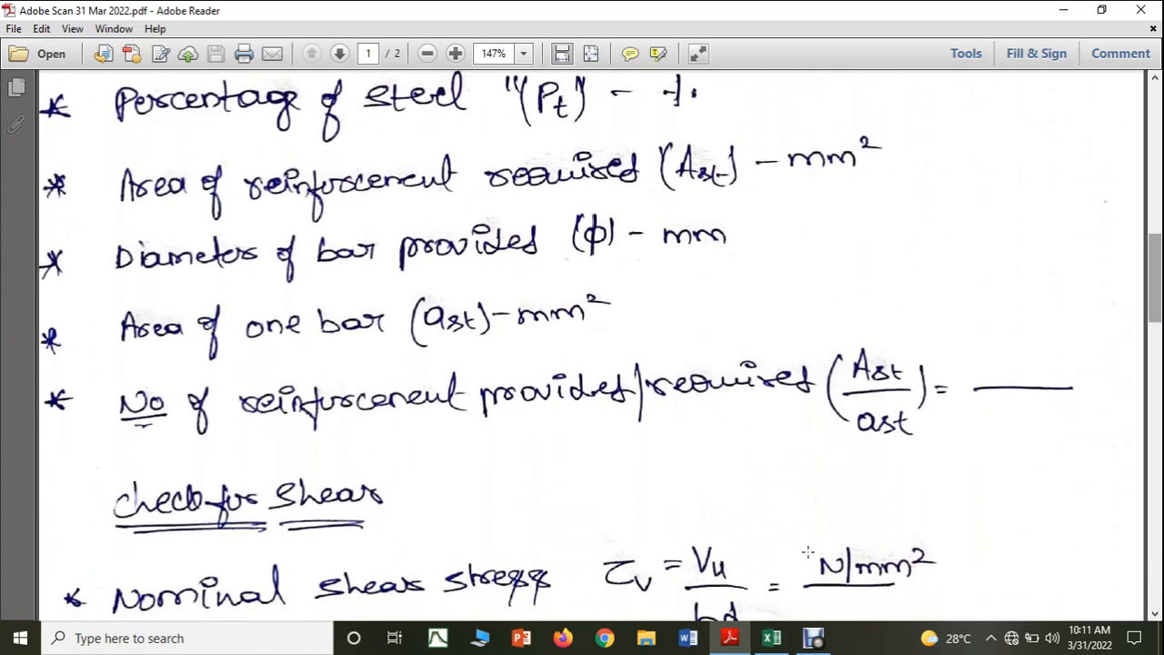
pyautogui.click(772, 637)
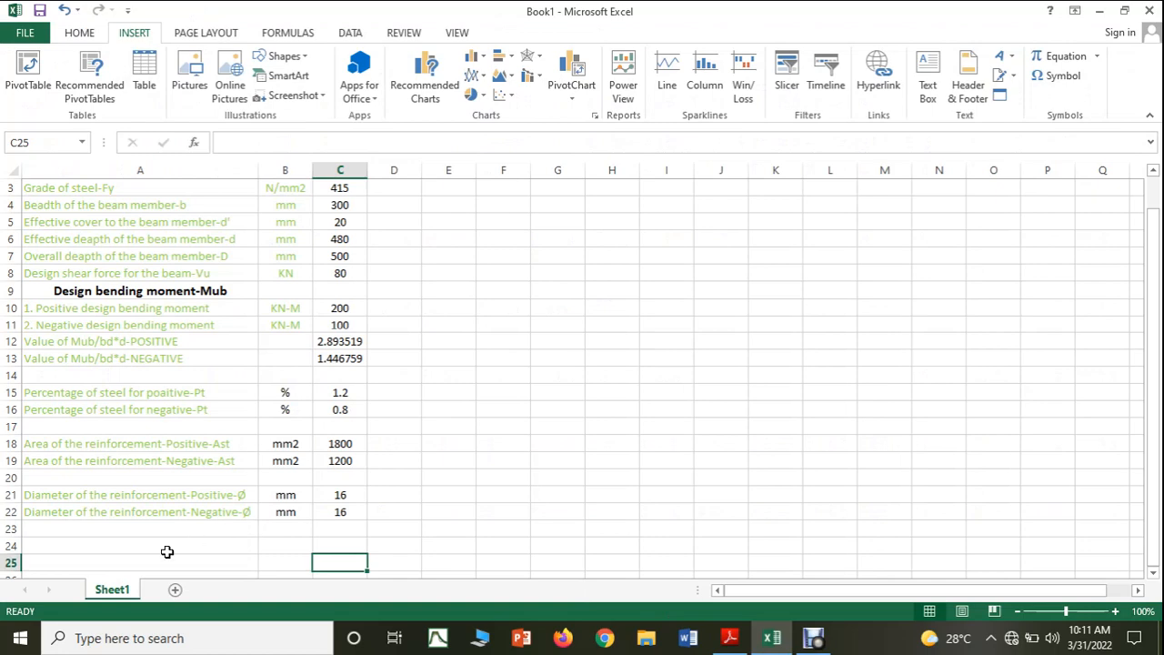
pyautogui.click(167, 551)
pyautogui.write('Area ')
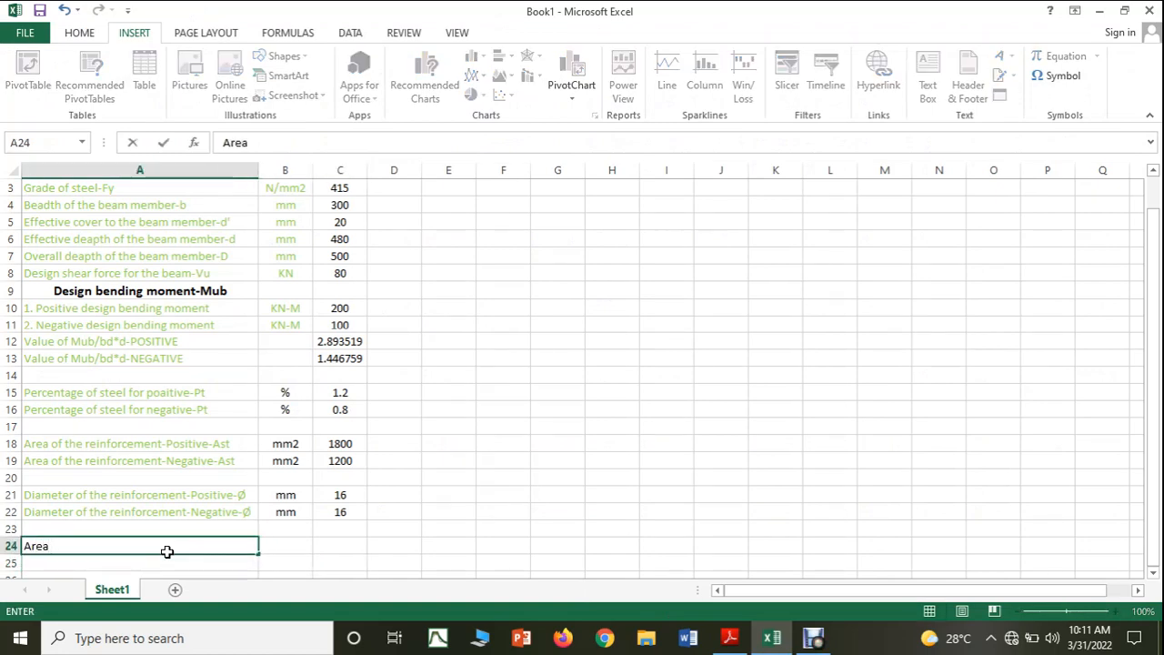
pyautogui.write('of the i')
pyautogui.write('nd')
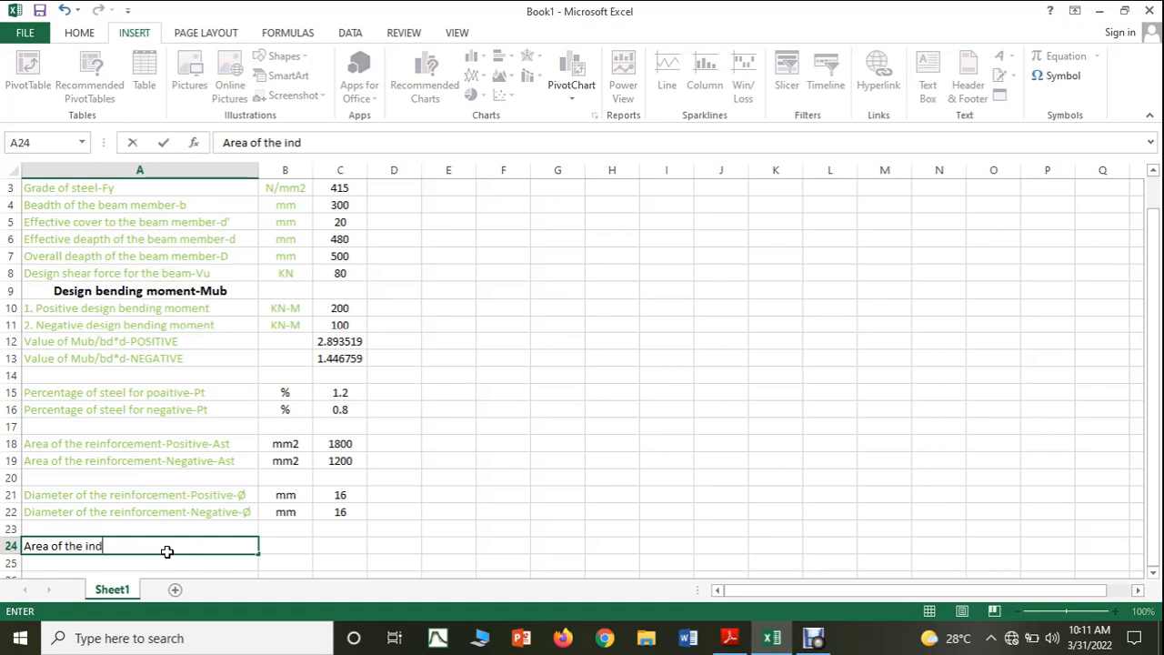
pyautogui.write('ividual ')
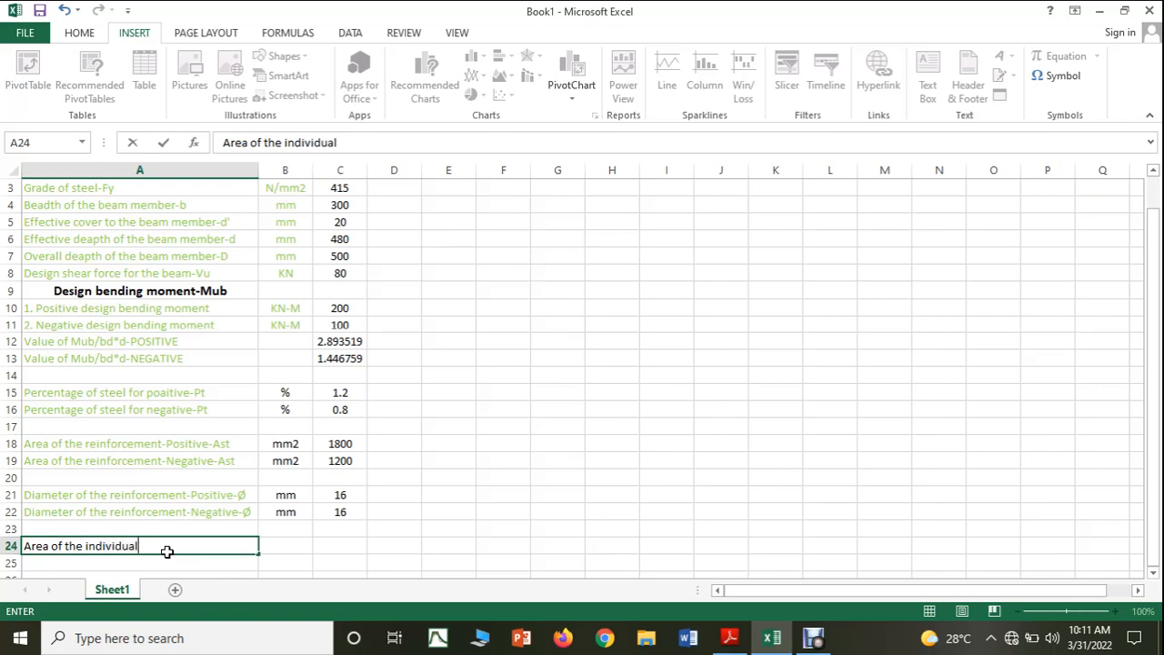
pyautogui.write('reinforcement')
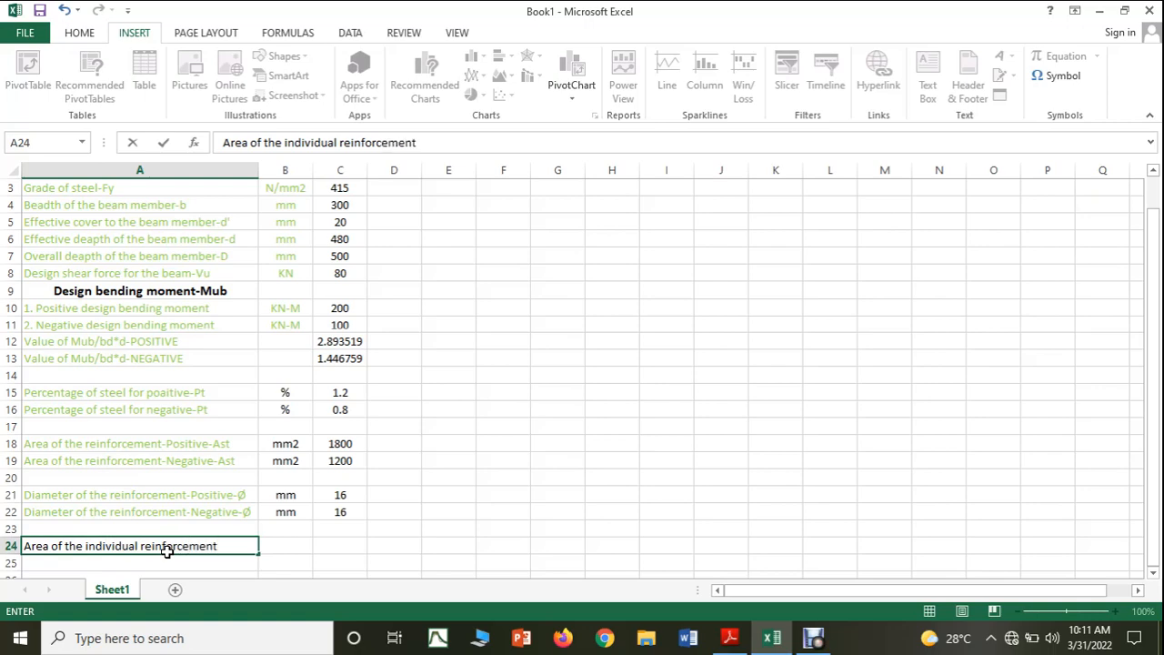
pyautogui.write('-Positive')
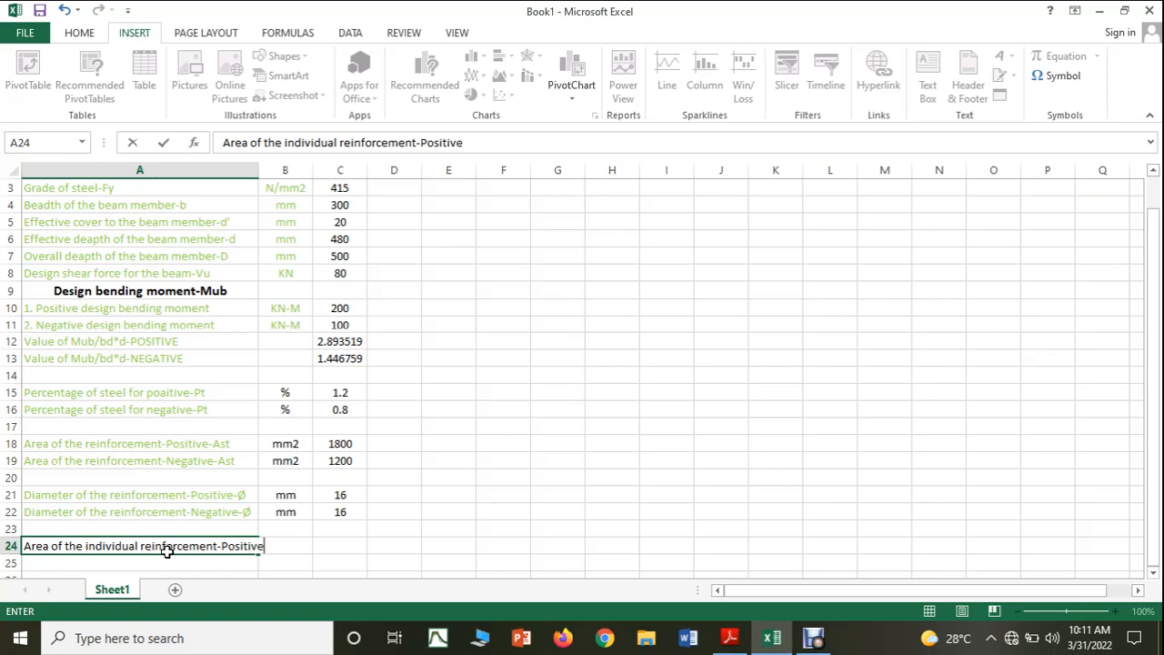
pyautogui.click(373, 527)
# Widen column A and copy the A24 label into A25, changing it to "Area of the individual reinforcement-Negative"
pyautogui.moveTo(259, 169); pyautogui.dragTo(287, 169)
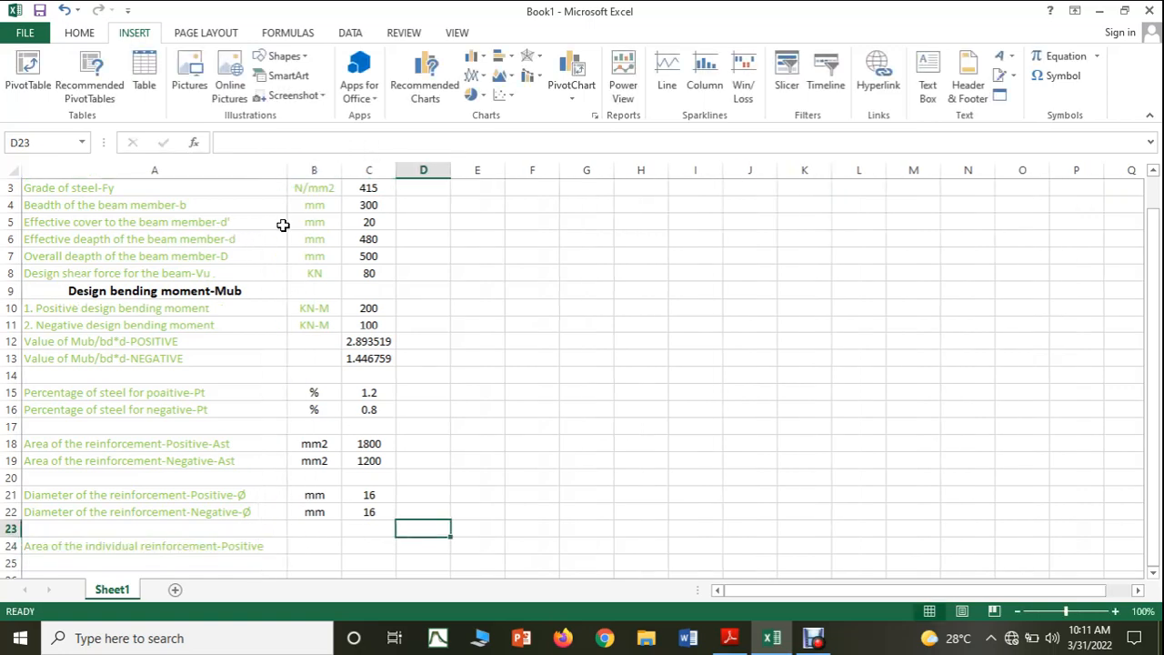
pyautogui.click(259, 543)
pyautogui.moveTo(285, 553); pyautogui.dragTo(273, 566)
pyautogui.click(273, 565)
pyautogui.doubleClick(273, 566)
pyautogui.press('BackSpace')
pyautogui.press('BackSpace')
pyautogui.press('BackSpace')
pyautogui.press('BackSpace')
pyautogui.press('BackSpace')
pyautogui.press('BackSpace')
pyautogui.press('BackSpace')
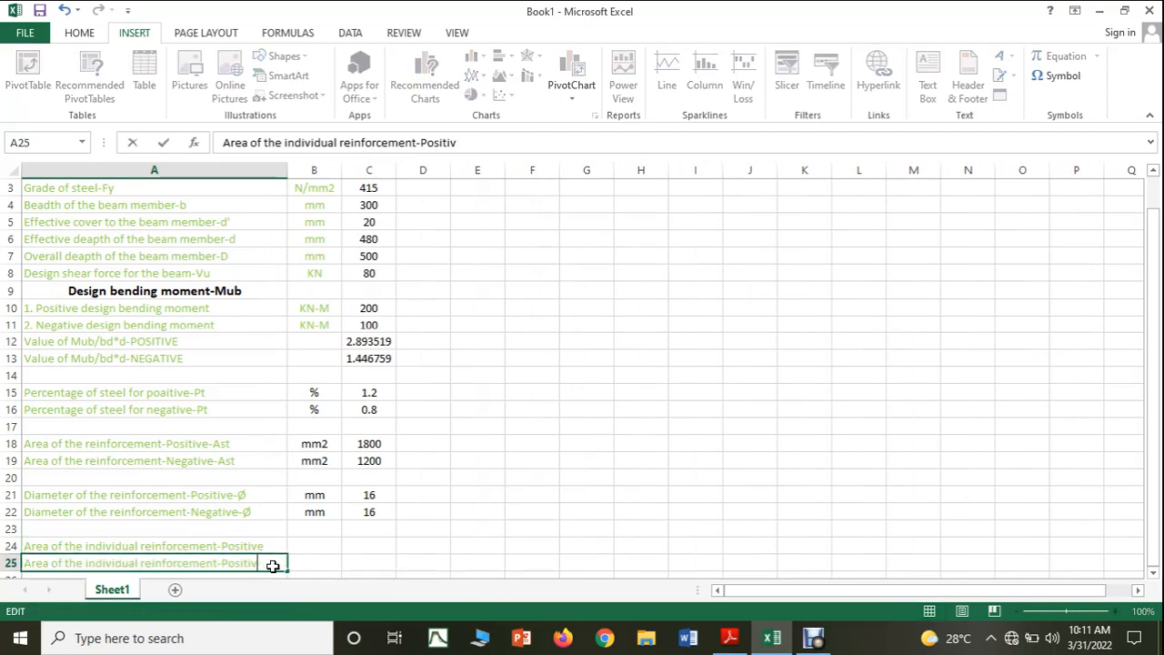
pyautogui.press('BackSpace')
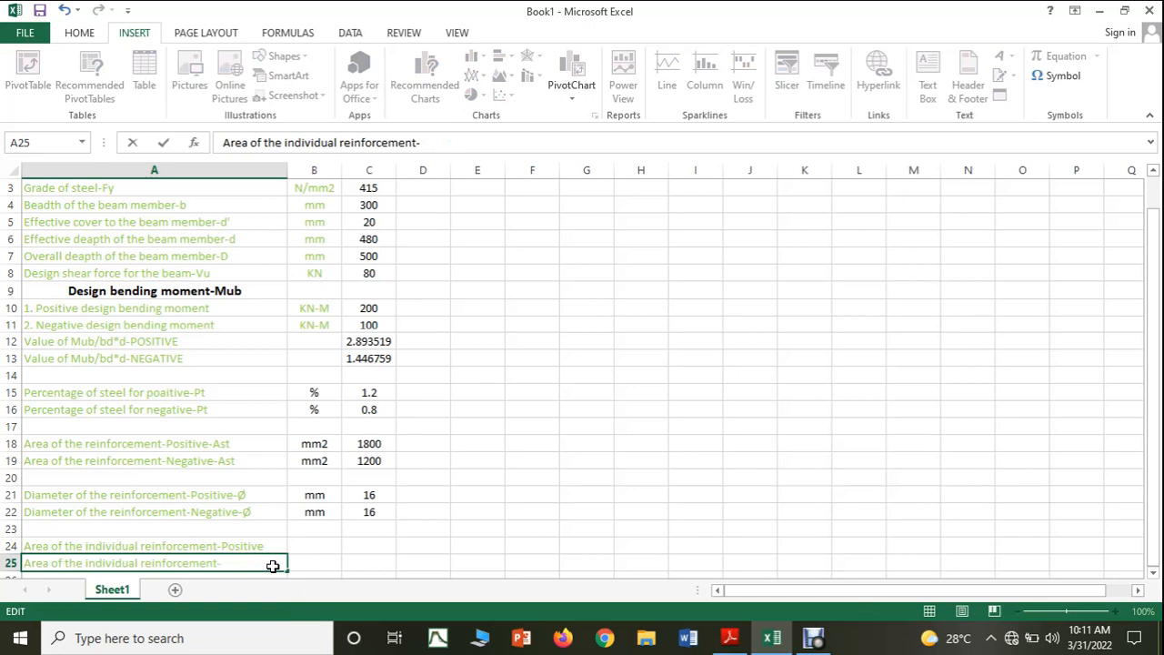
pyautogui.write('Negative')
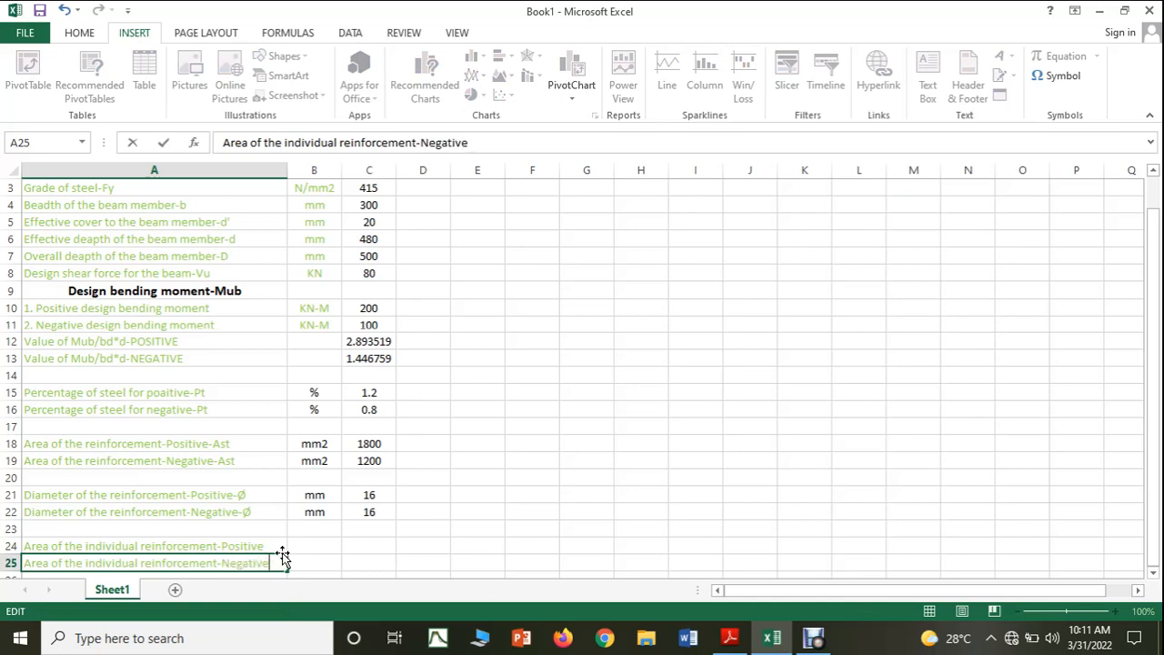
# Widen column A a little more and append "-Ast" to the individual reinforcement area label in A24
pyautogui.click(293, 295)
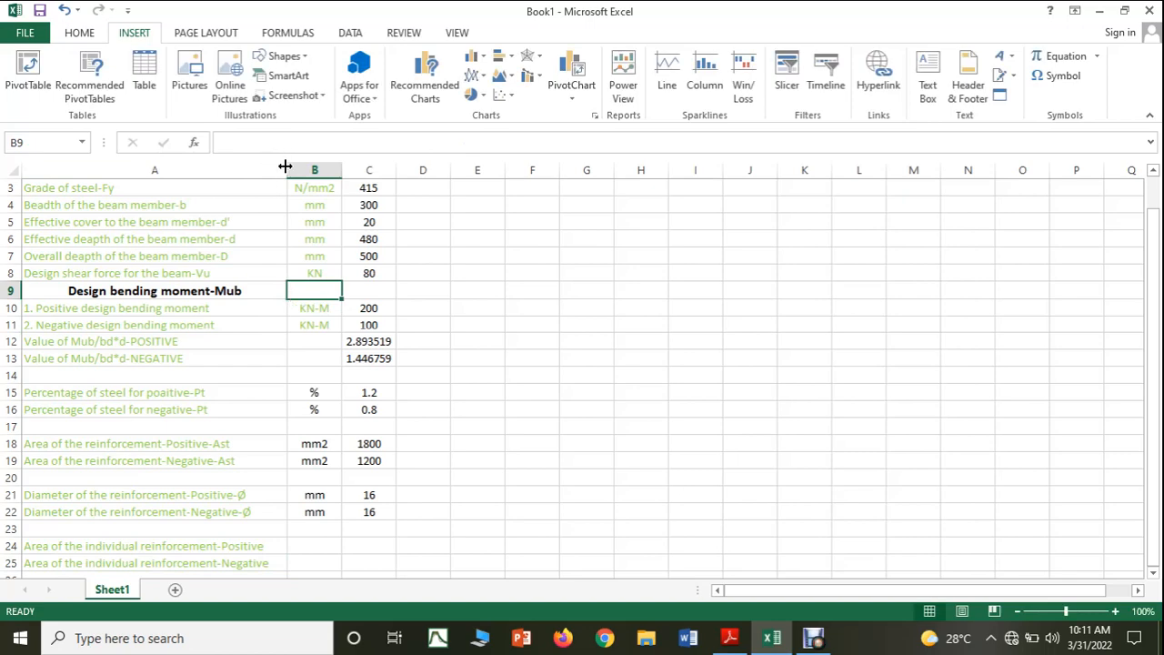
pyautogui.moveTo(285, 166); pyautogui.dragTo(299, 168)
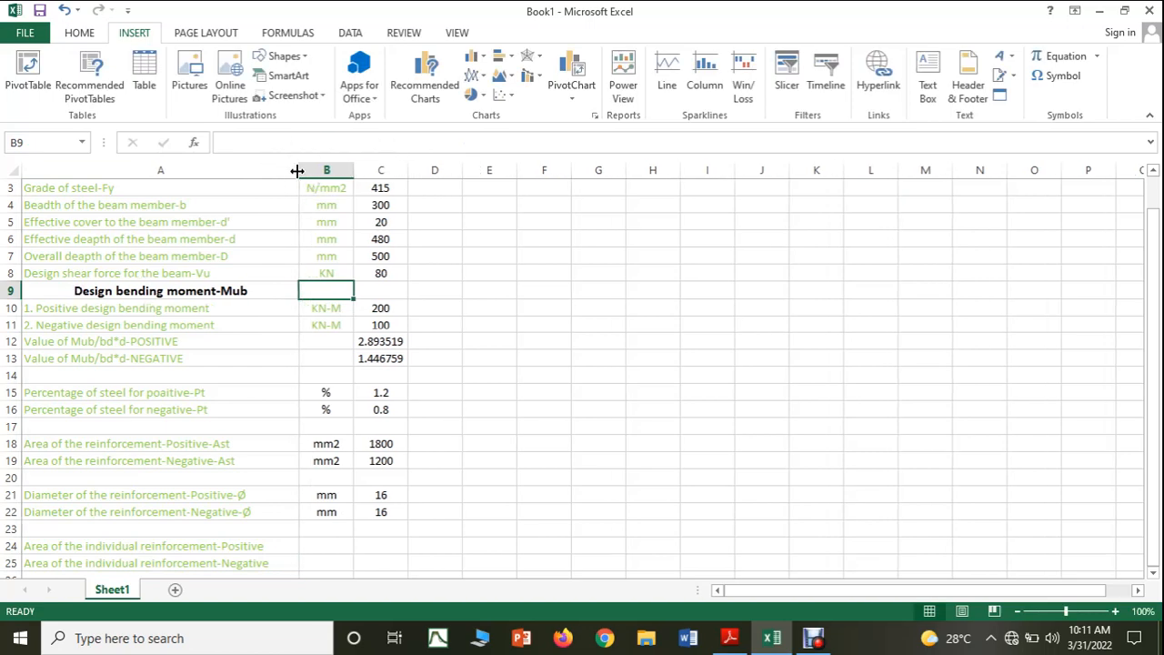
pyautogui.doubleClick(282, 543)
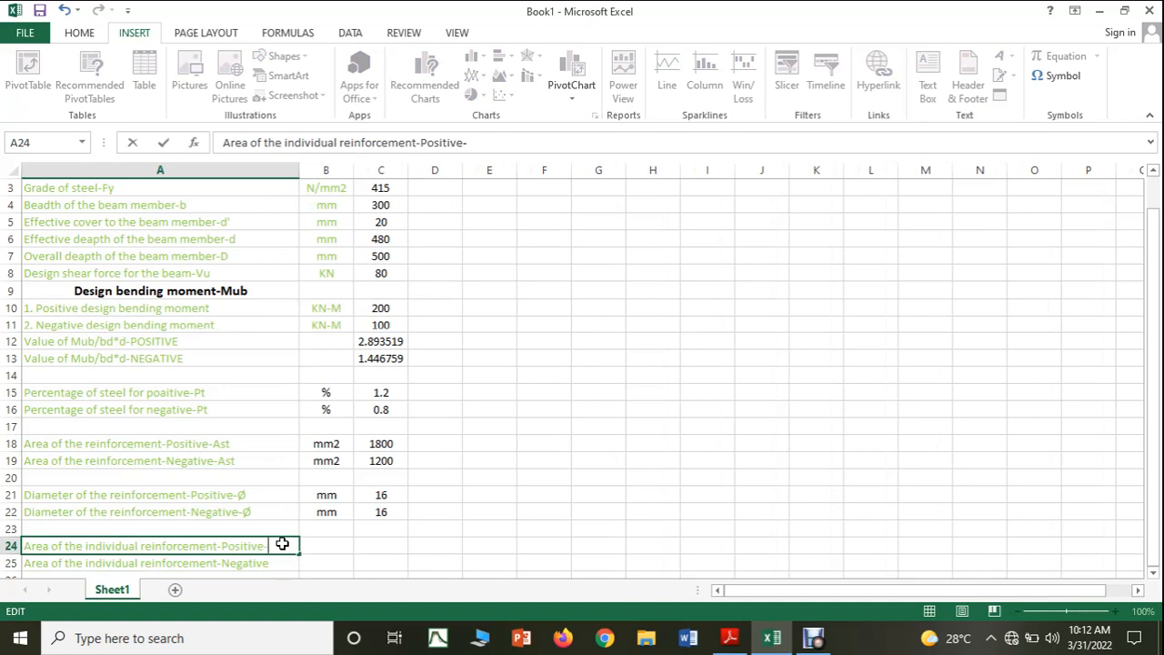
pyautogui.write('aST')
pyautogui.press('Return')
pyautogui.press('F2')
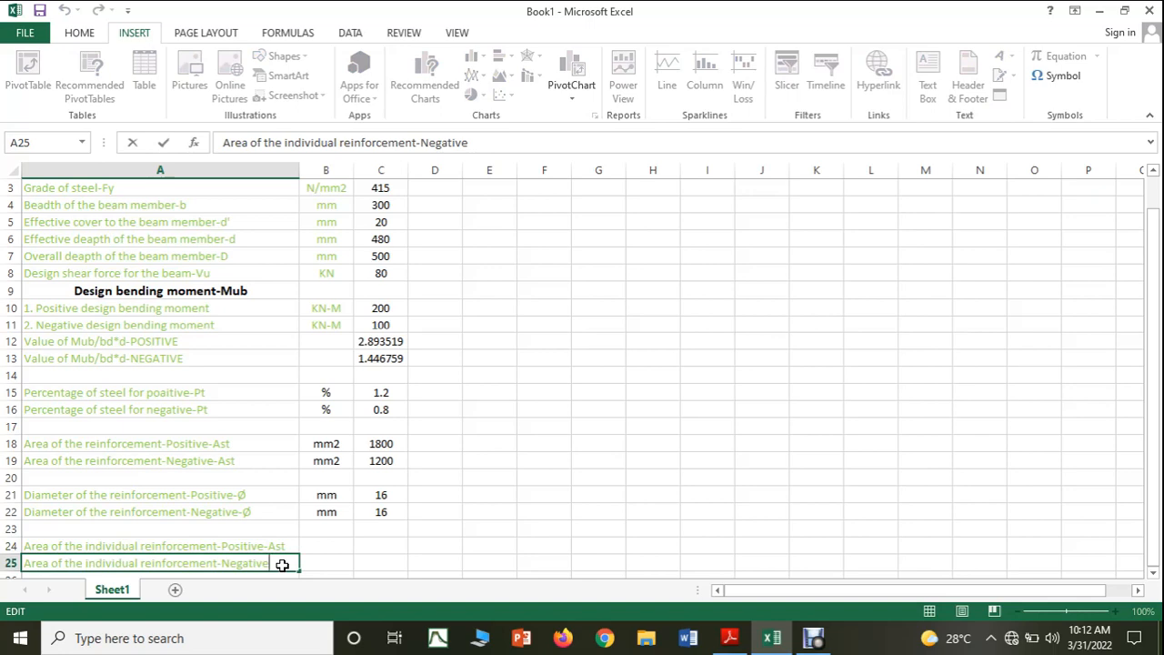
# Change the suffix of the A24 label to lowercase "ast"
pyautogui.doubleClick(286, 544)
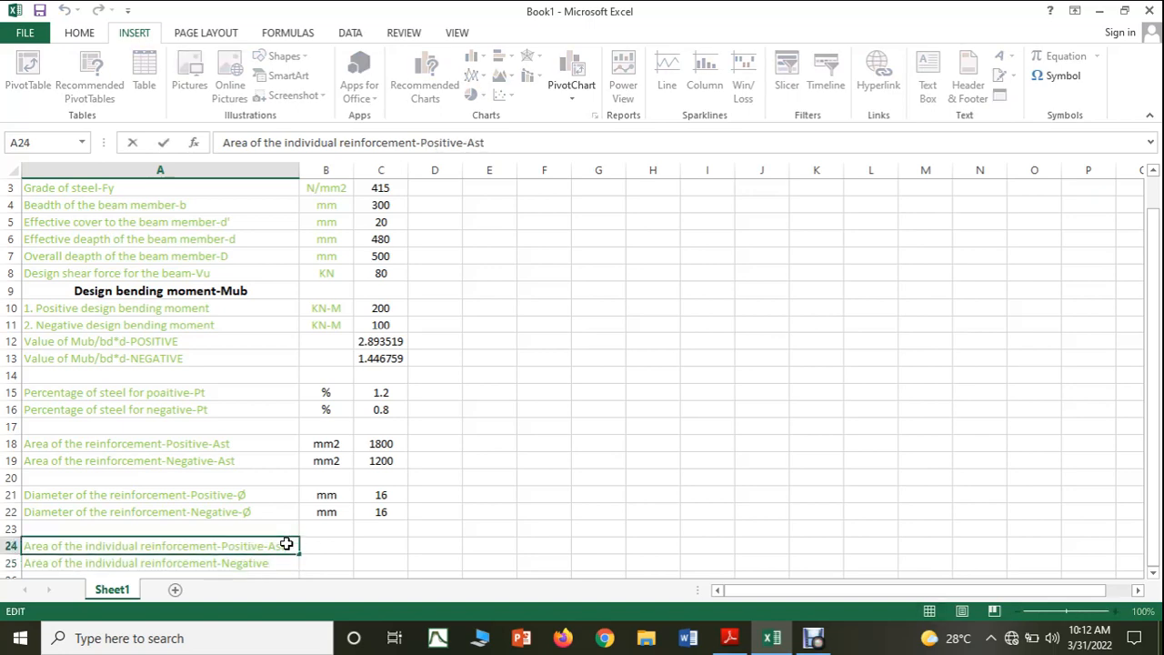
pyautogui.press('BackSpace')
pyautogui.press('BackSpace')
pyautogui.press('BackSpace')
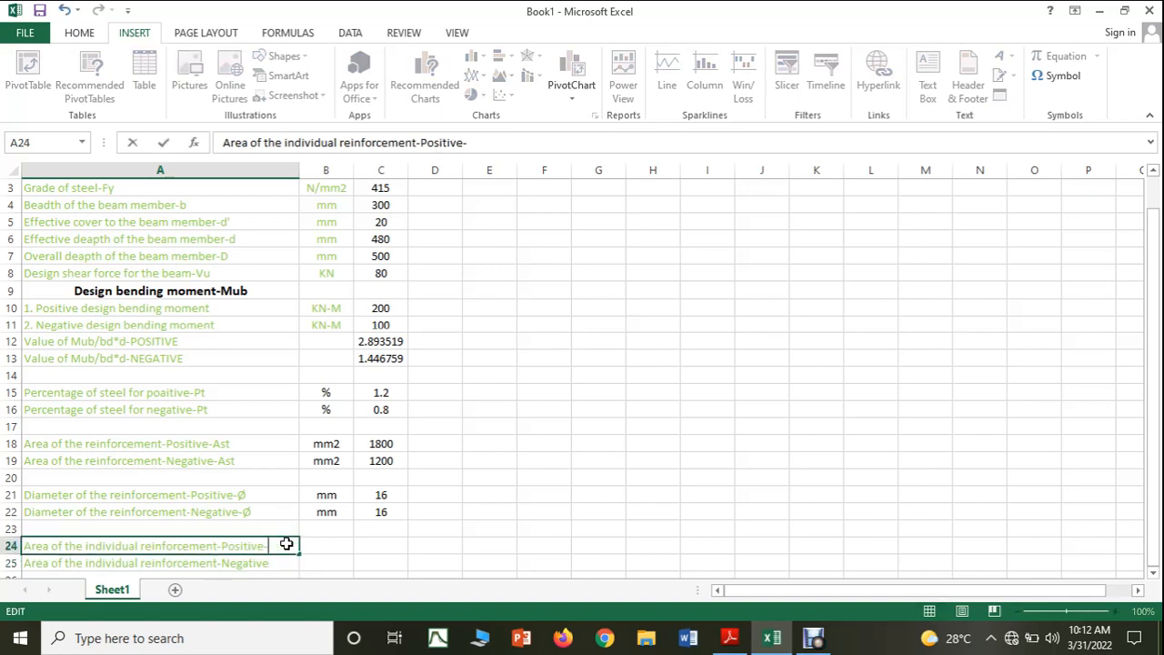
pyautogui.write('a')
pyautogui.press('BackSpace')
pyautogui.press('BackSpace')
pyautogui.write('st')
pyautogui.press('Return')
# Append "-ast" to the negative individual reinforcement area label in A25
pyautogui.doubleClick(283, 567)
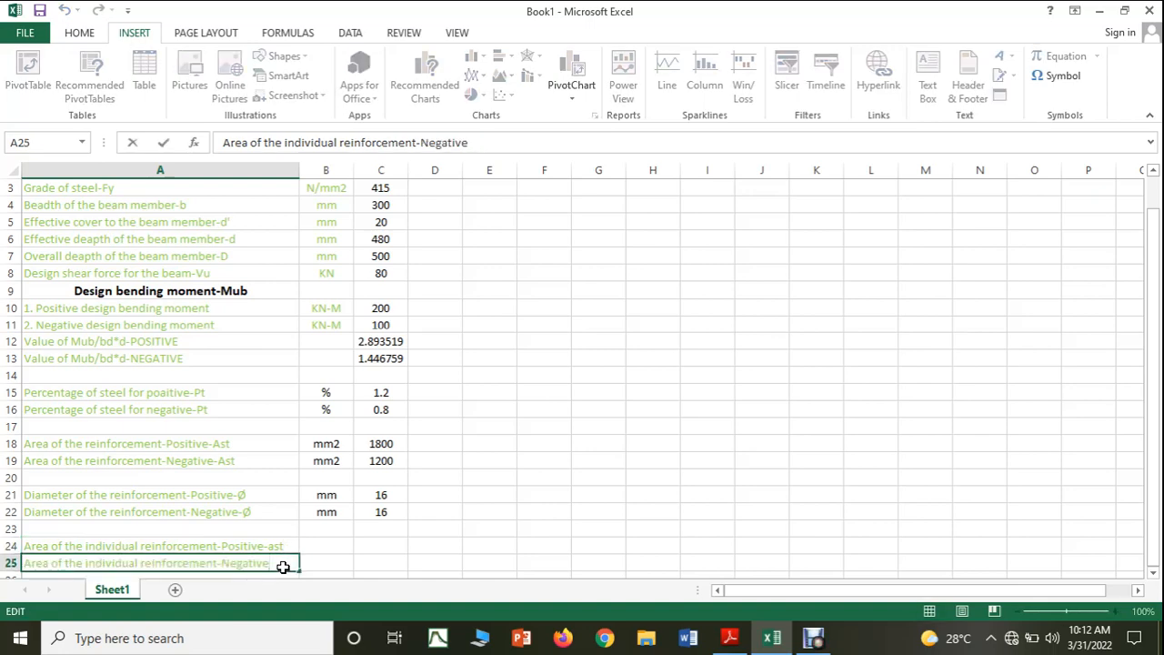
pyautogui.write('st')
pyautogui.click(318, 567)
# Enter the unit mm2 for the positive and negative individual reinforcement areas in B24 and B25
pyautogui.click(332, 543)
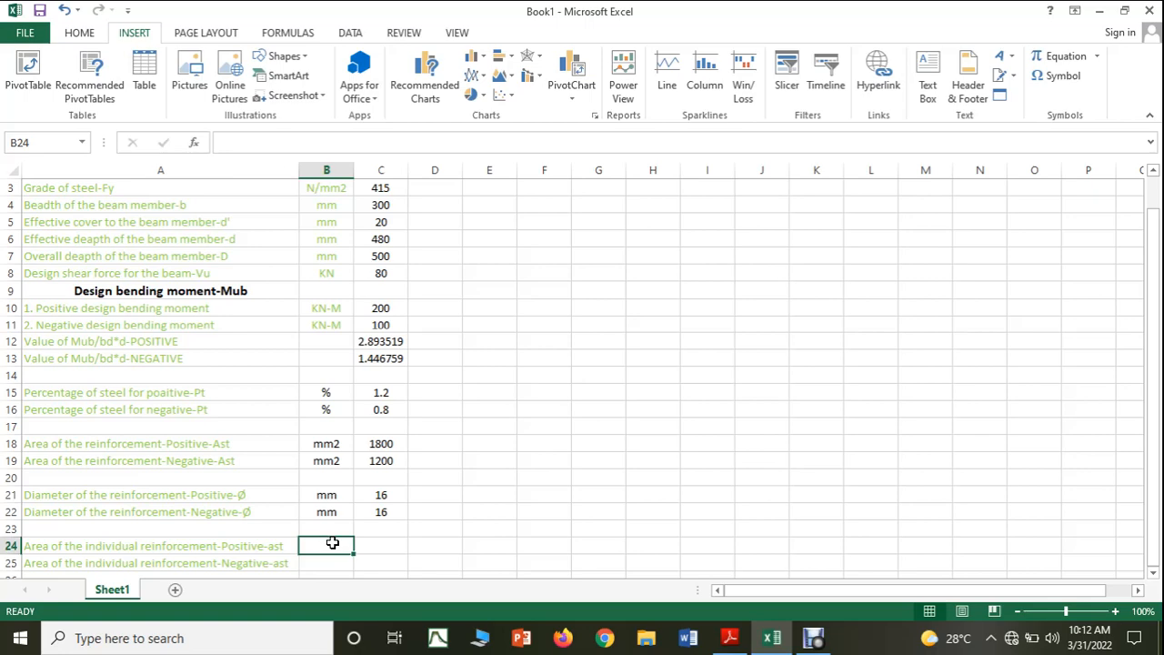
pyautogui.write('mm2')
pyautogui.click(329, 562)
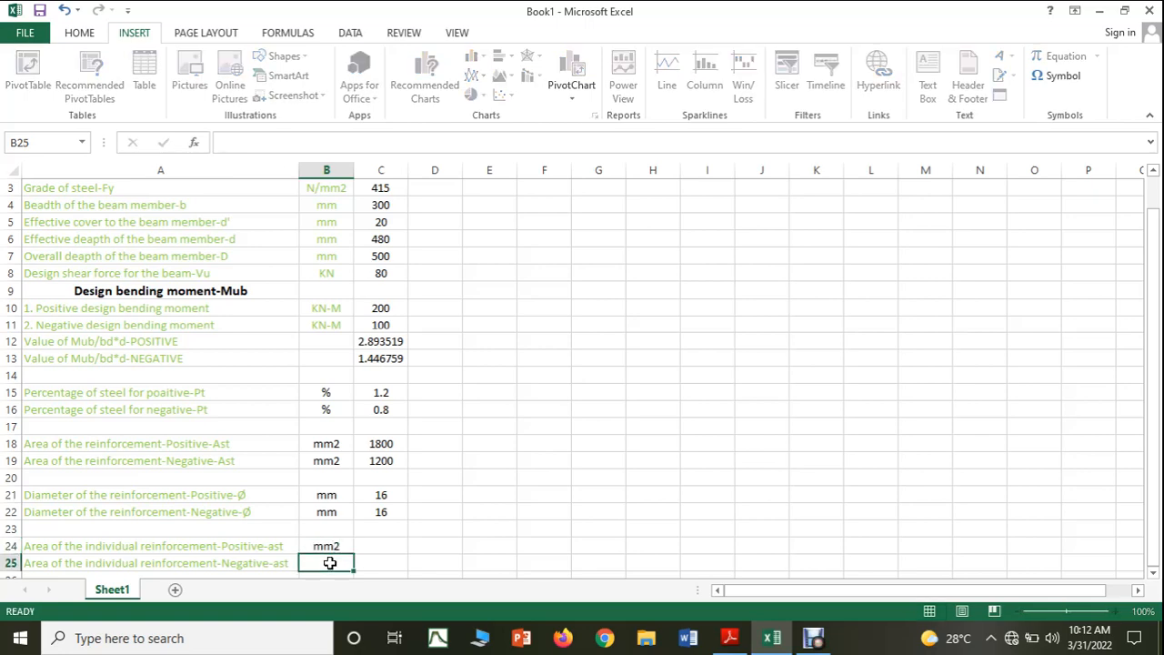
pyautogui.write('mm2')
pyautogui.click(380, 546)
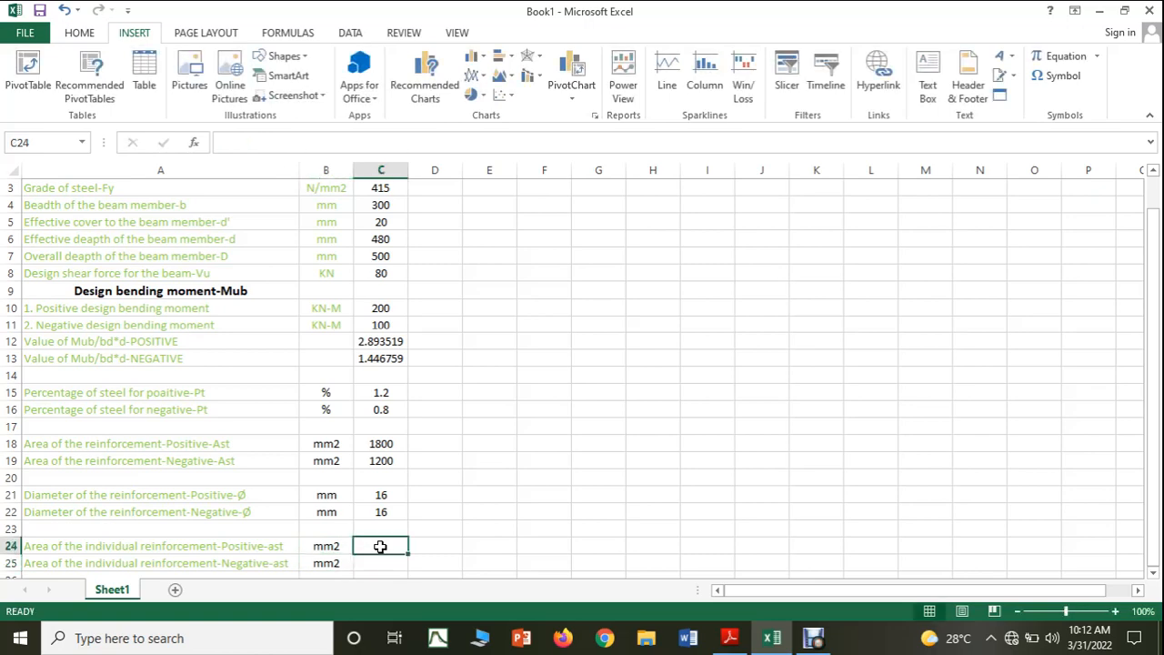
# Calculate the positive individual bar area in C24 with the formula =3.142/4*C21*C21
pyautogui.write('=')
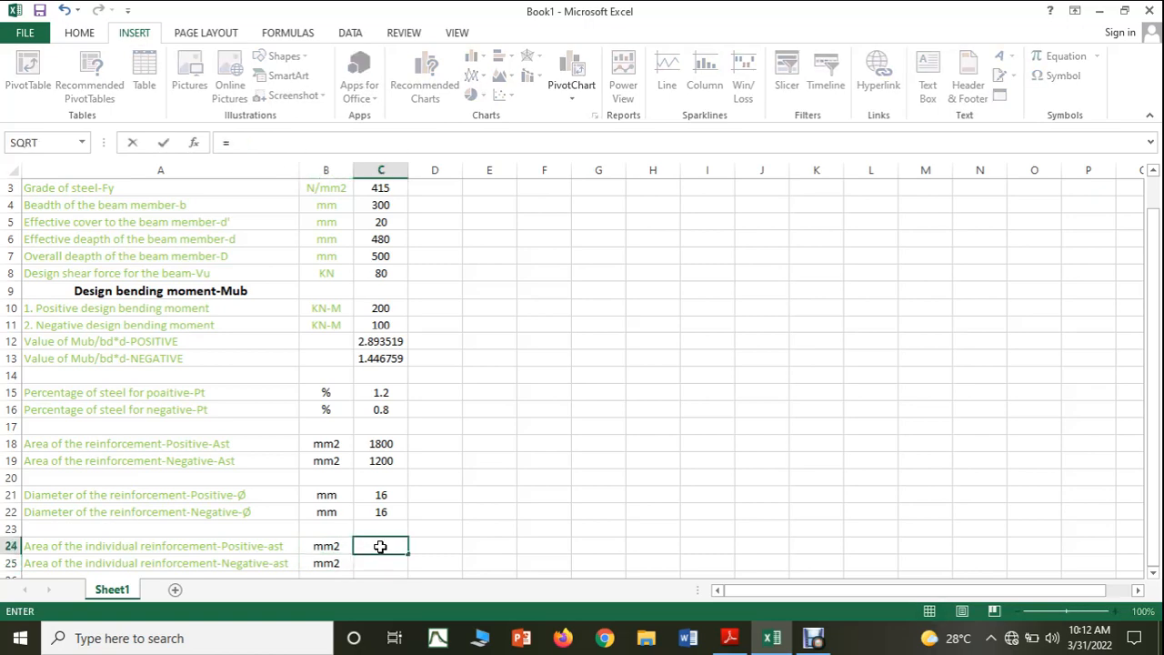
pyautogui.write('3.142/4*')
pyautogui.click(378, 491)
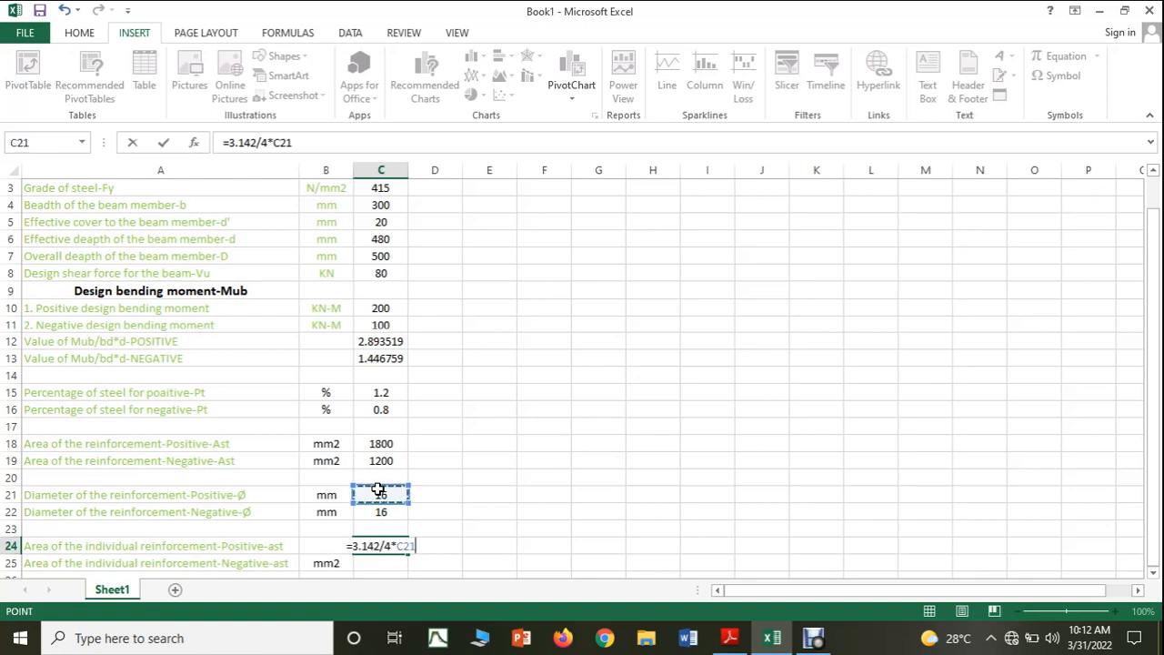
pyautogui.write('*')
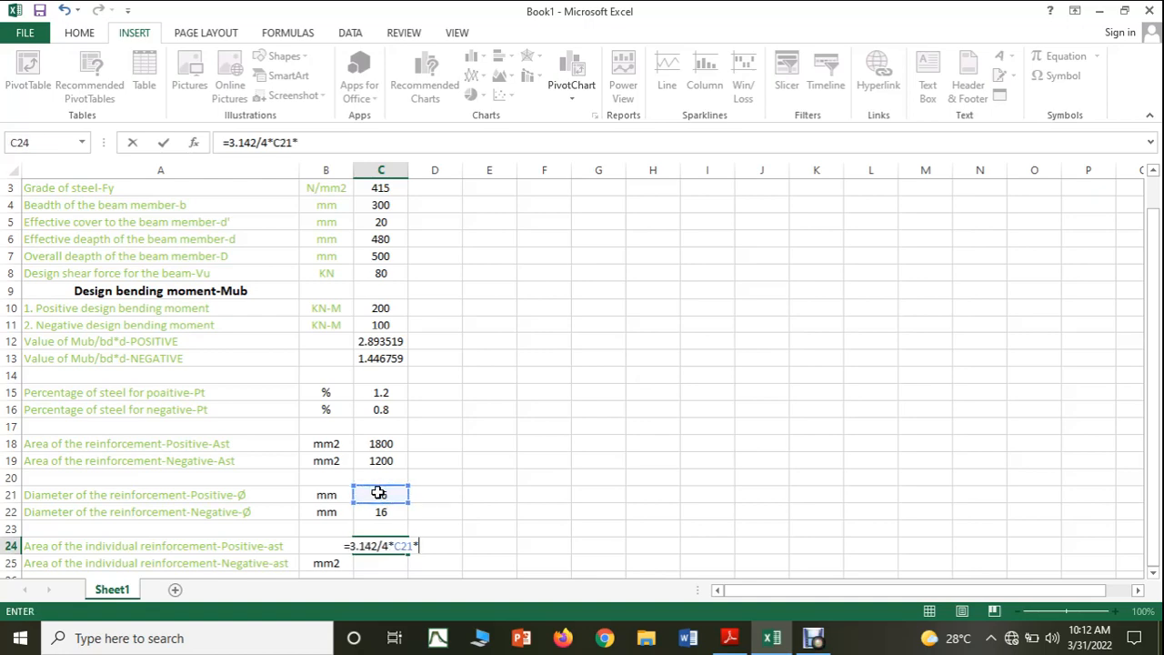
pyautogui.click(378, 491)
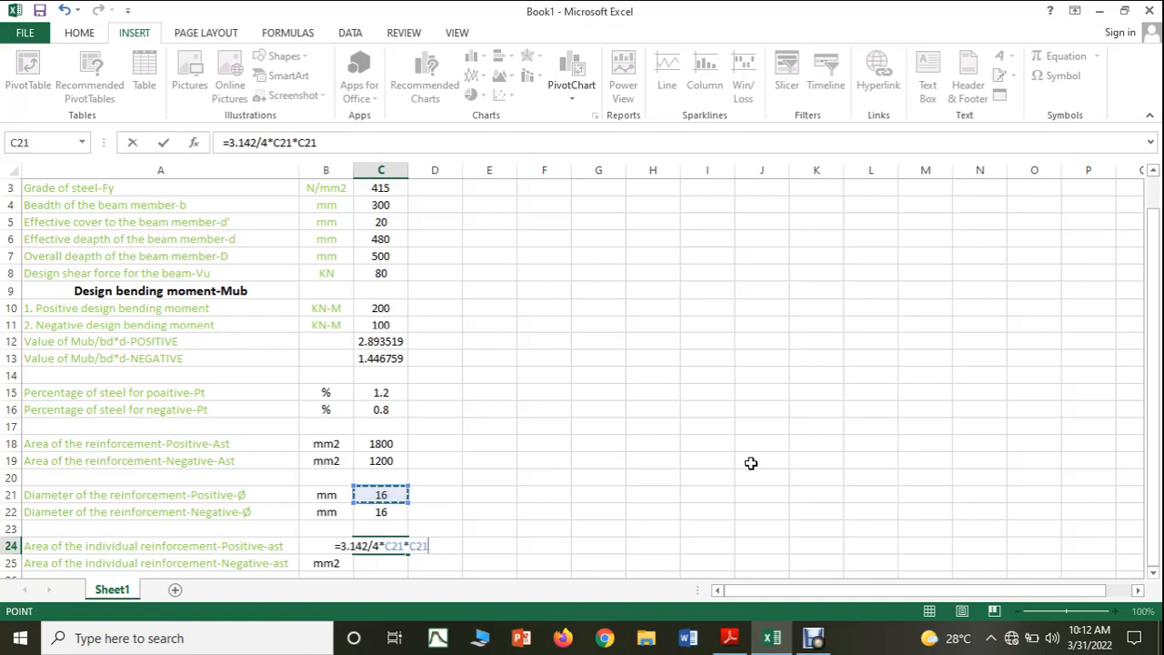
pyautogui.press('Return')
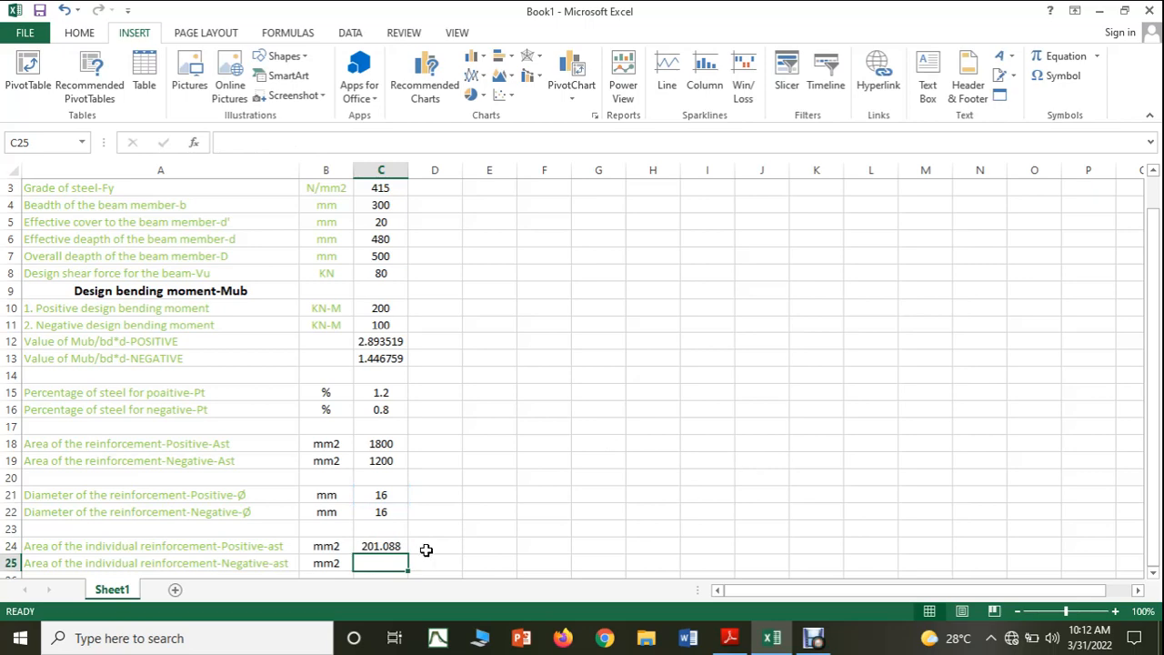
# Calculate the negative individual bar area in C25 with the formula =3.142/4*C22*C22
pyautogui.write('=3.')
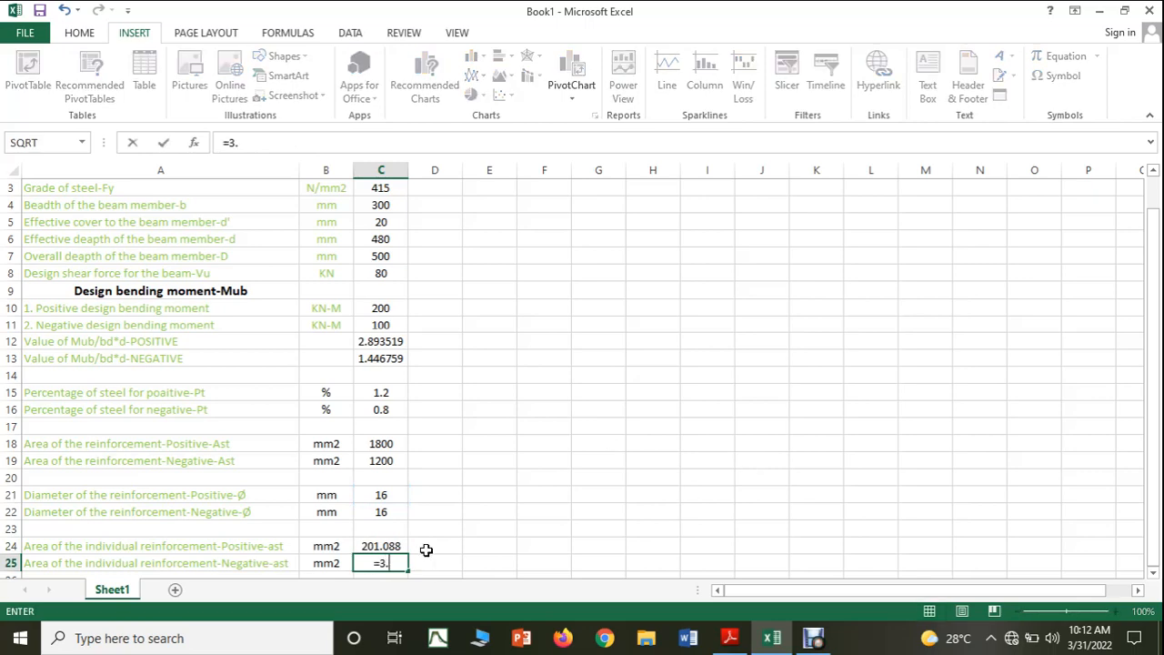
pyautogui.write('142/4*')
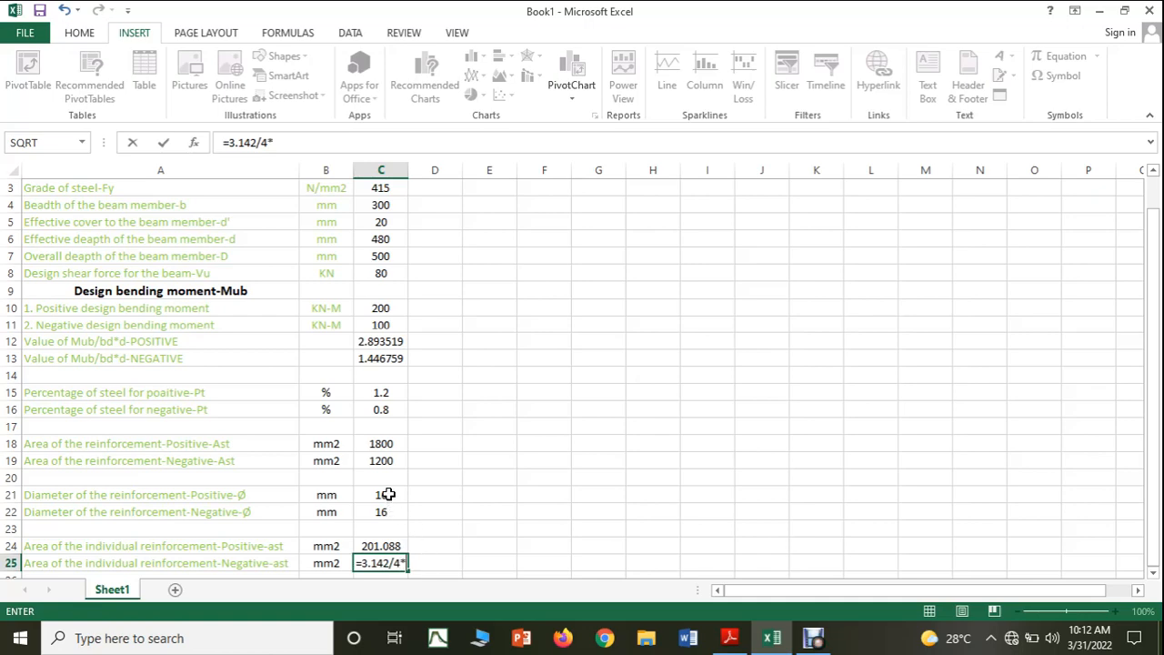
pyautogui.click(384, 492)
pyautogui.write('*')
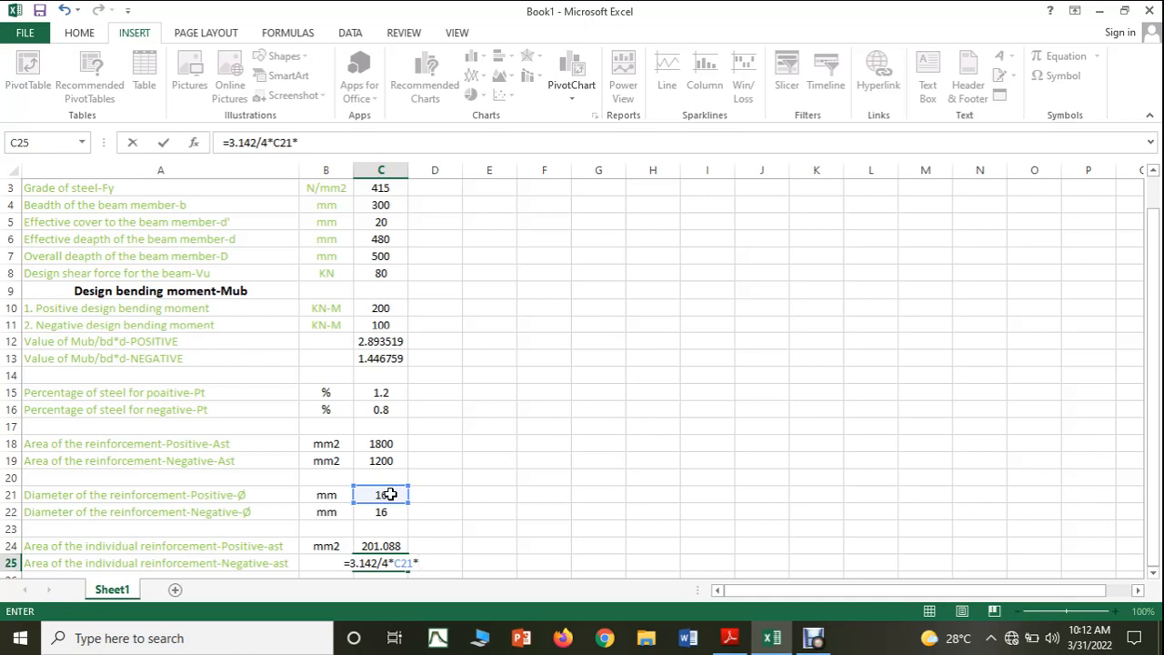
pyautogui.press('BackSpace')
pyautogui.press('BackSpace')
pyautogui.press('BackSpace')
pyautogui.press('BackSpace')
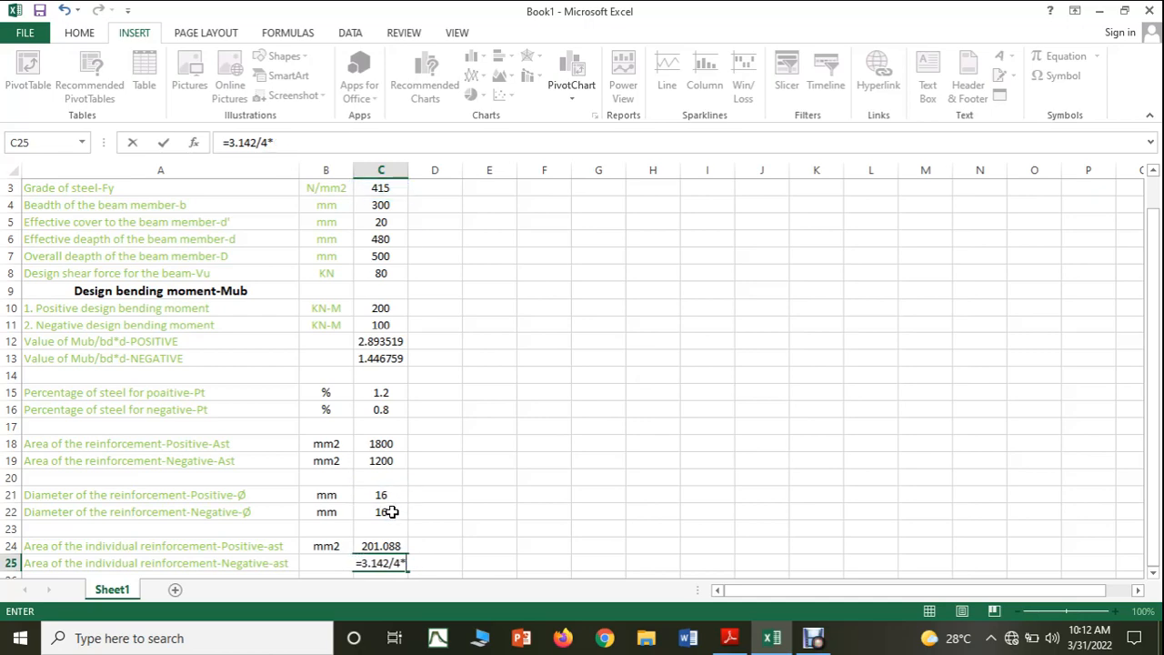
pyautogui.click(391, 512)
pyautogui.write('*')
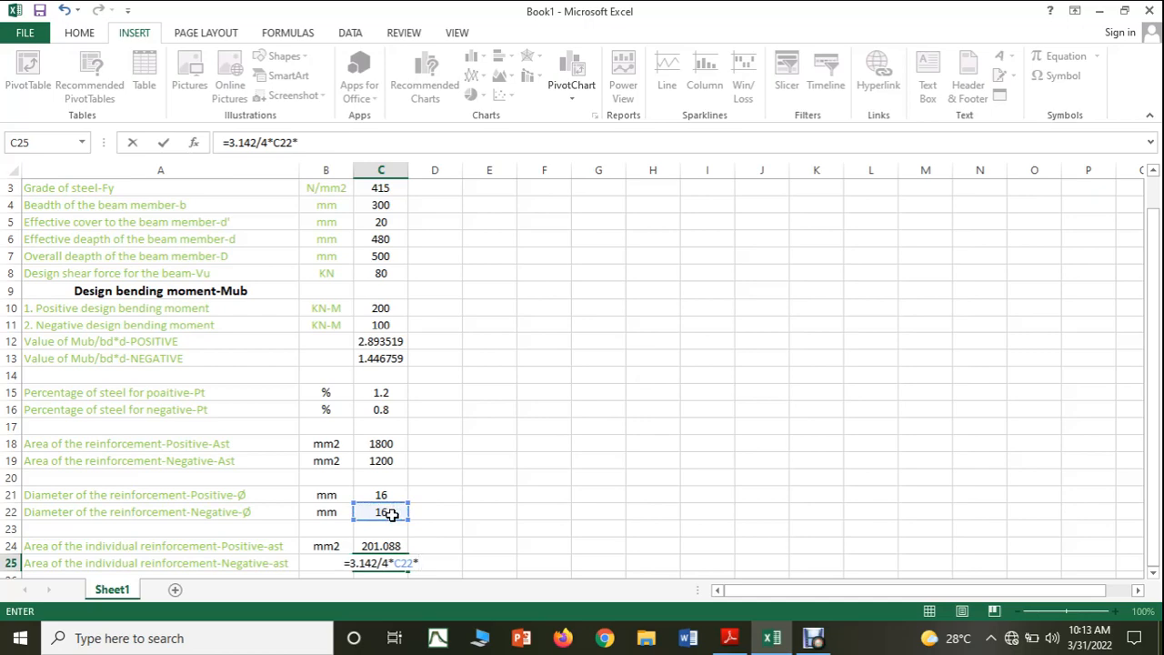
pyautogui.click(392, 514)
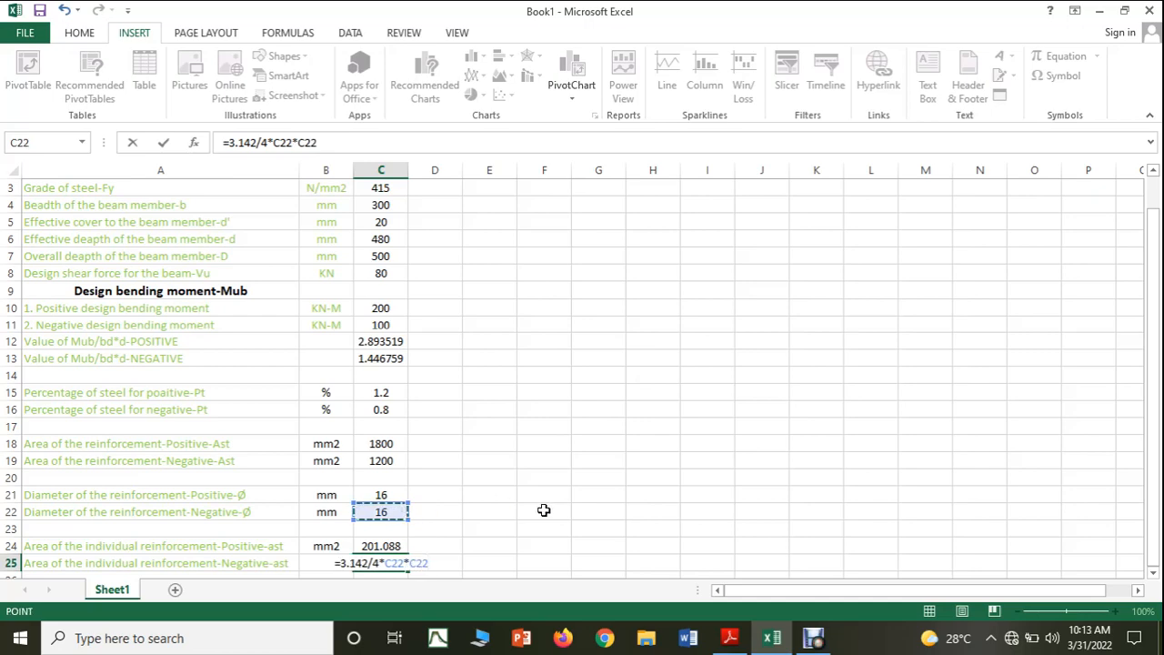
pyautogui.press('Return')
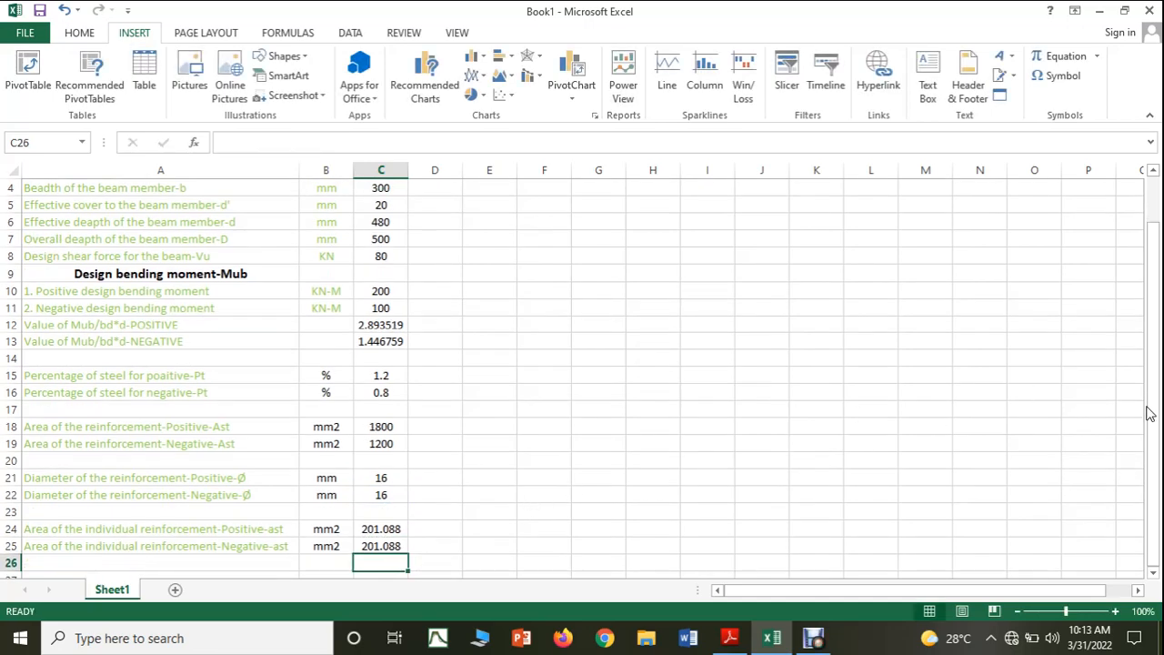
# Check the PDF notes for the next design item, then enter the label "No of reinforcement required in positive side" in A27
pyautogui.click(748, 639)
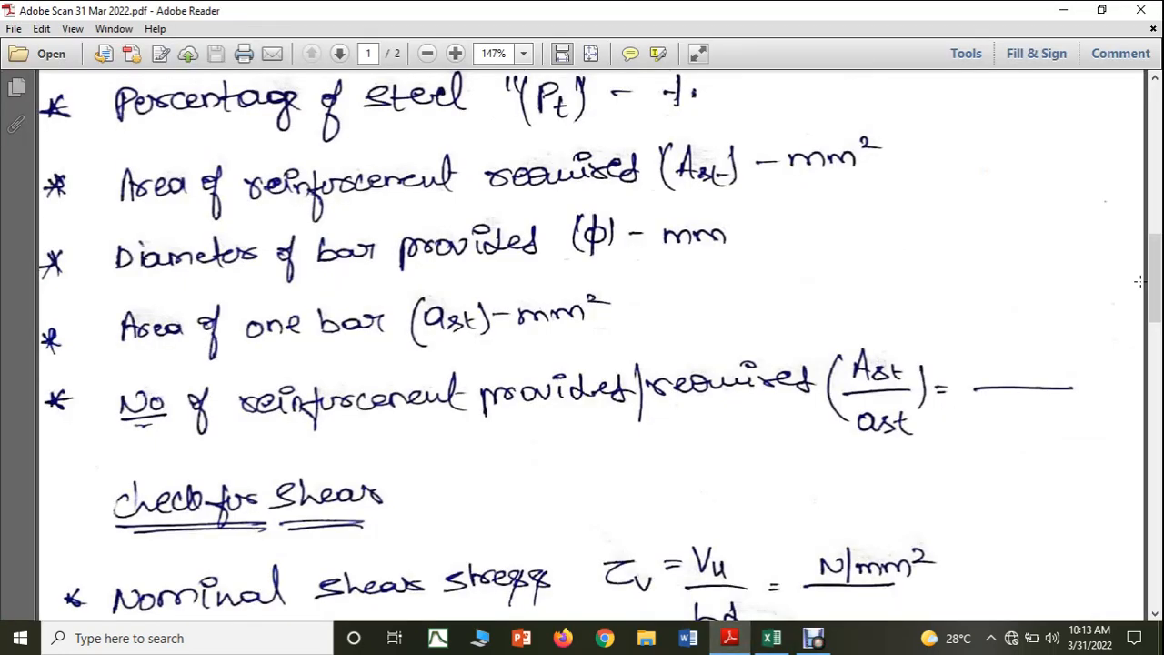
pyautogui.moveTo(1156, 284); pyautogui.dragTo(1161, 329)
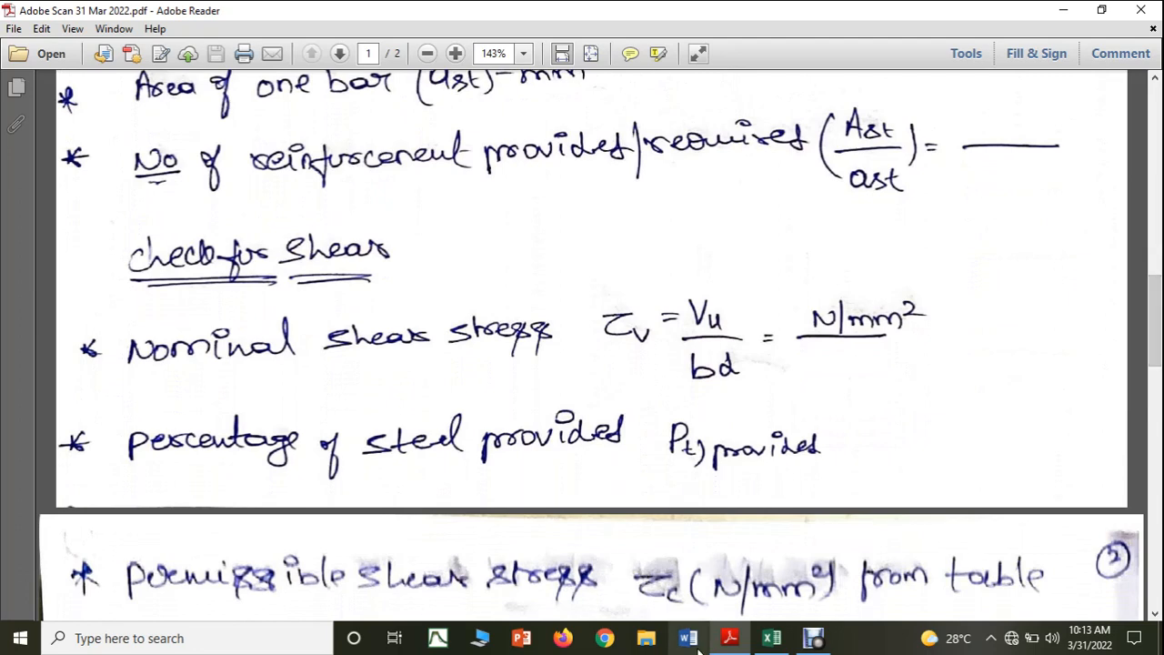
pyautogui.click(766, 642)
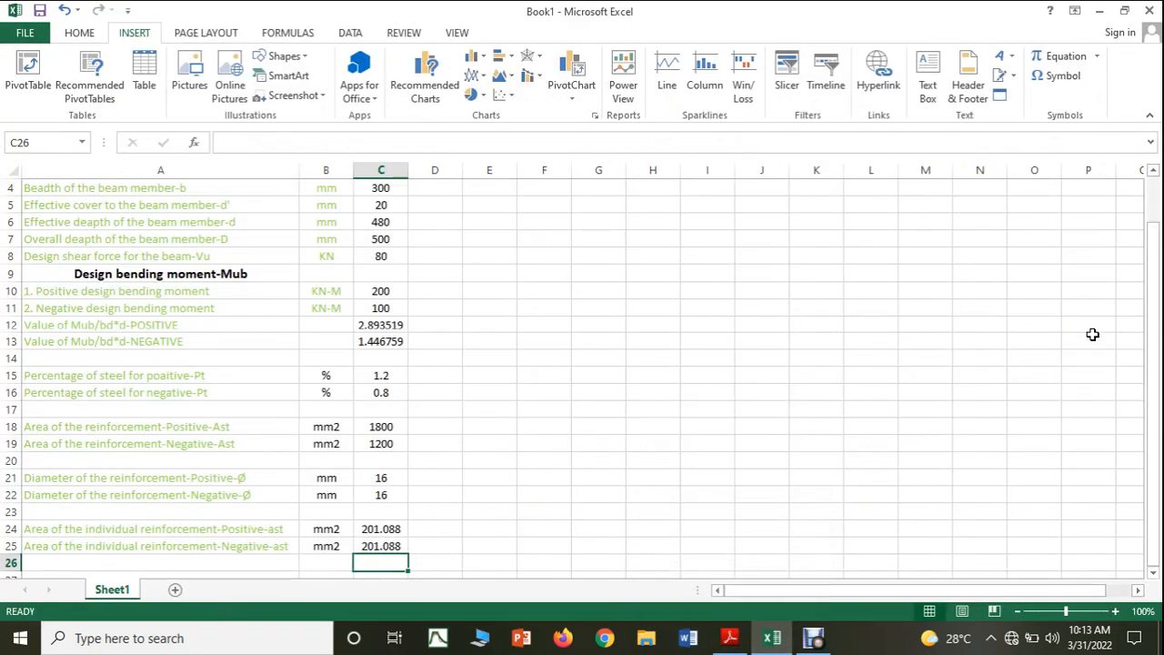
pyautogui.click(1157, 317)
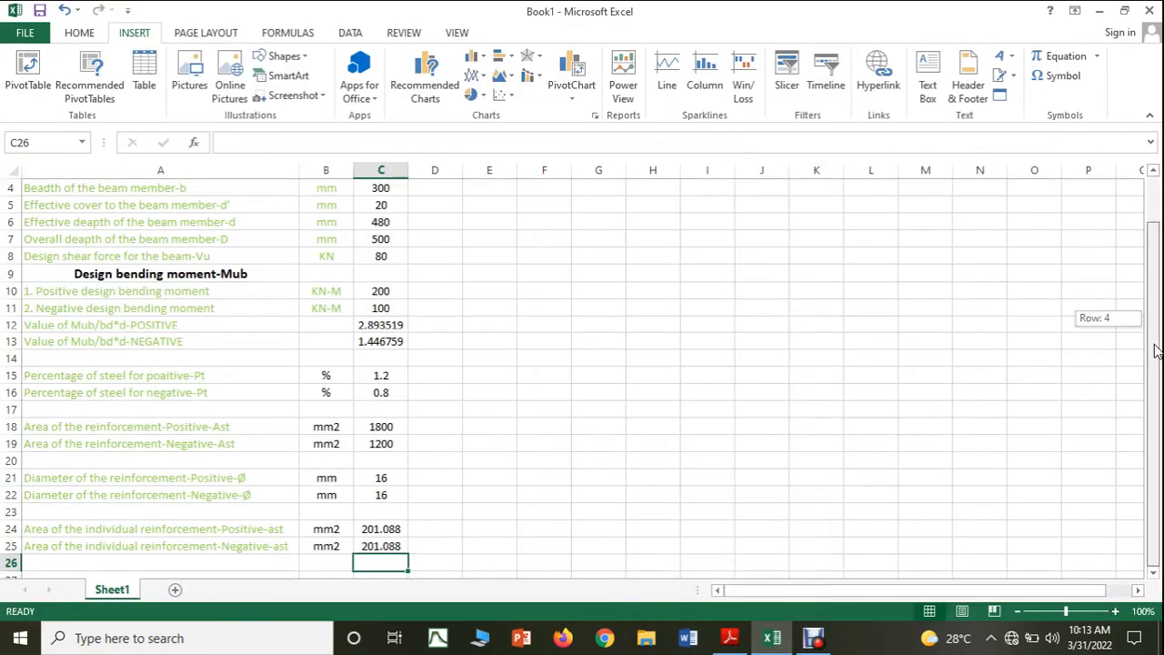
pyautogui.click(1156, 573)
pyautogui.click(1154, 574)
pyautogui.click(1155, 574)
pyautogui.click(1155, 573)
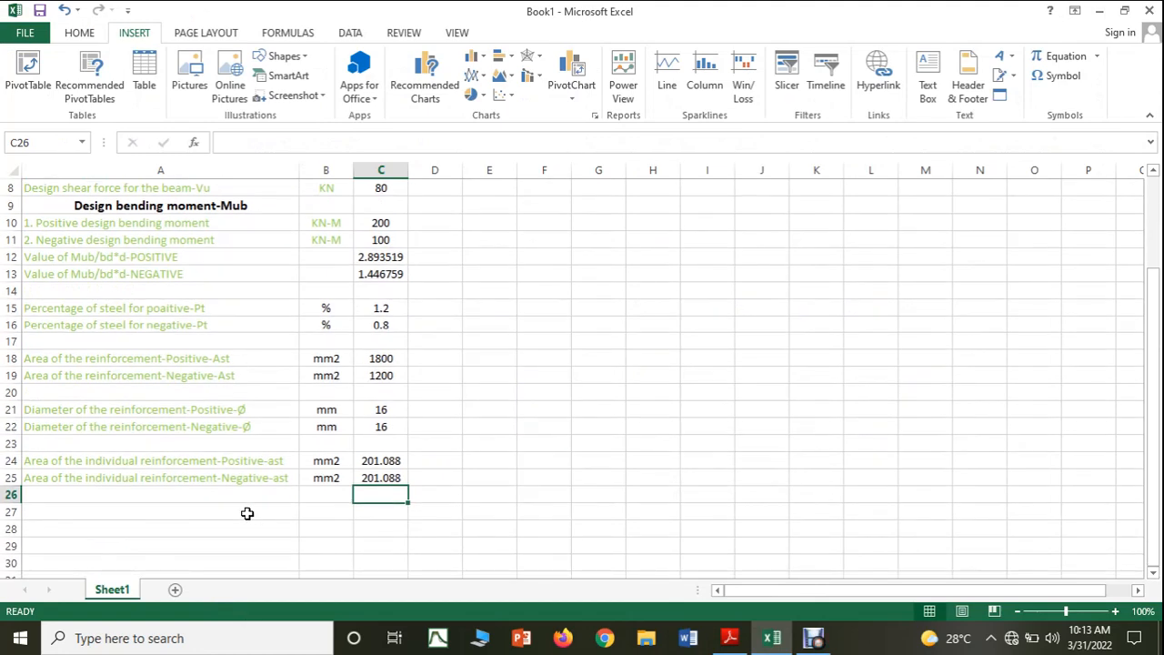
pyautogui.click(247, 514)
pyautogui.write('N')
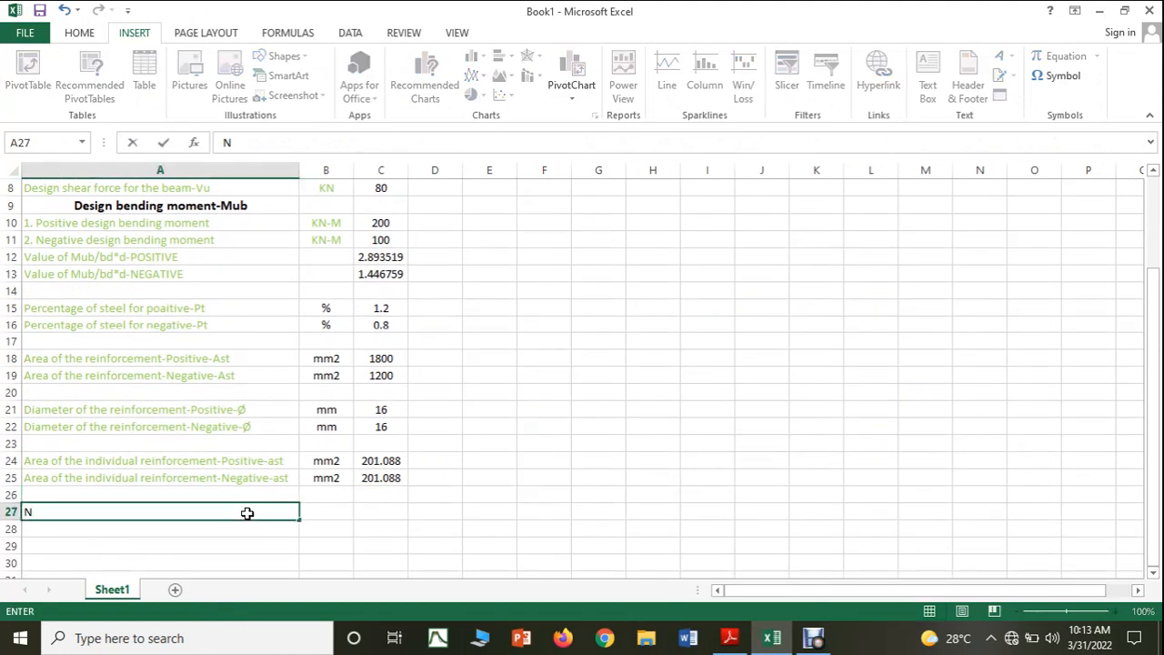
pyautogui.write('o of reinfor')
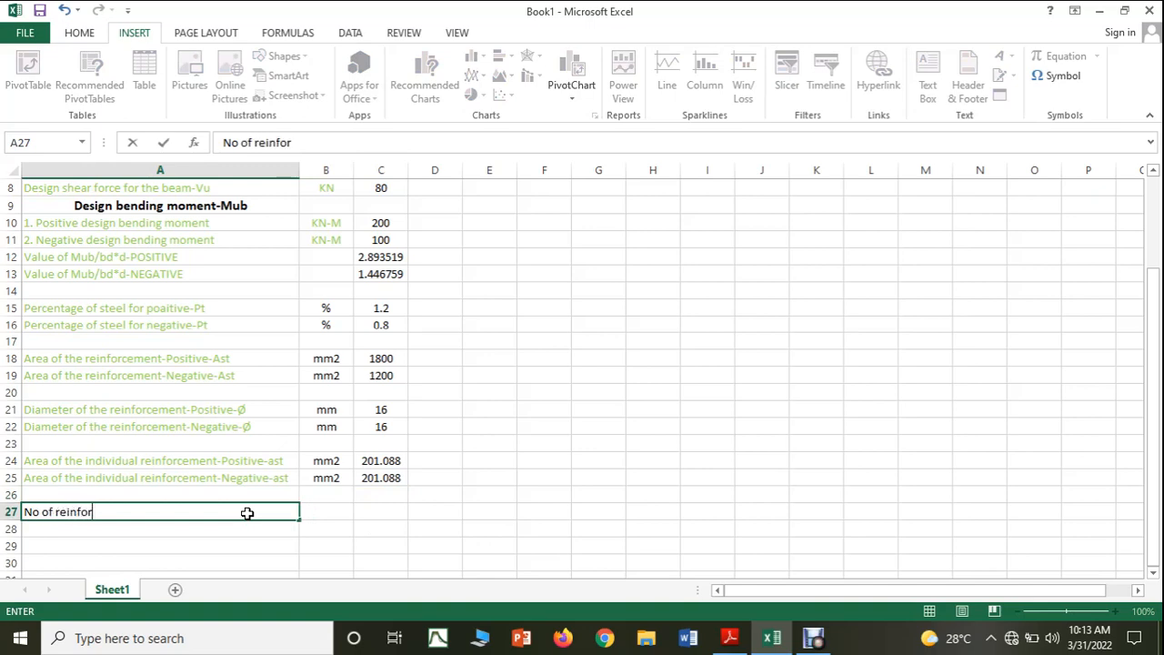
pyautogui.write('cement re')
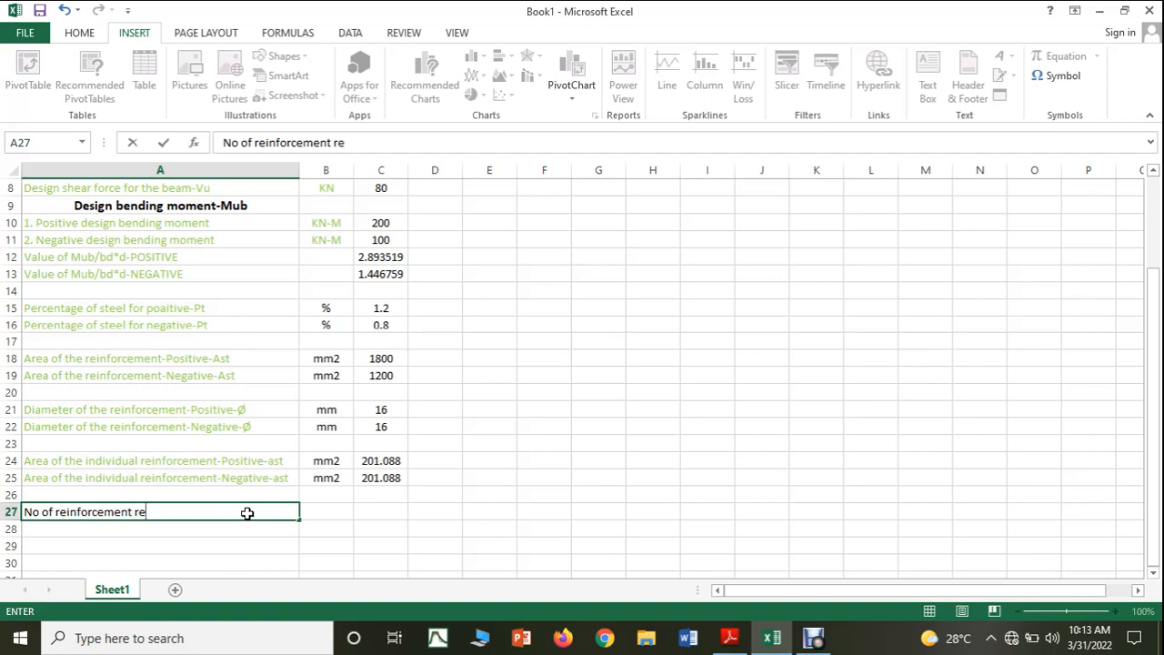
pyautogui.write('quired in')
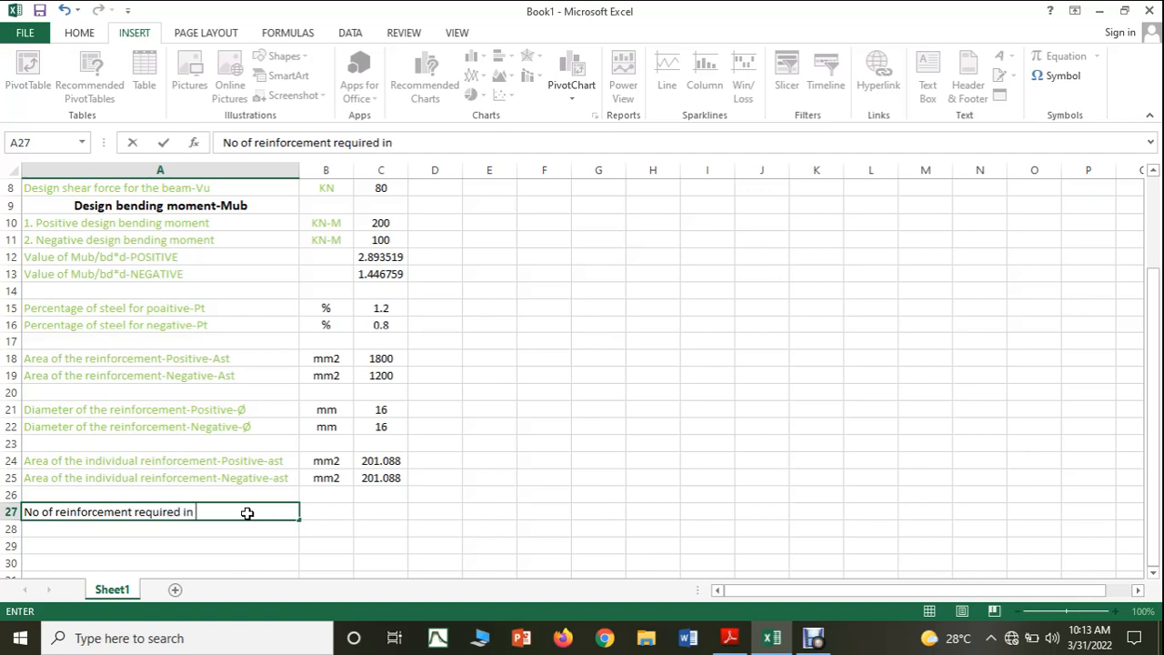
pyautogui.write(' positive side')
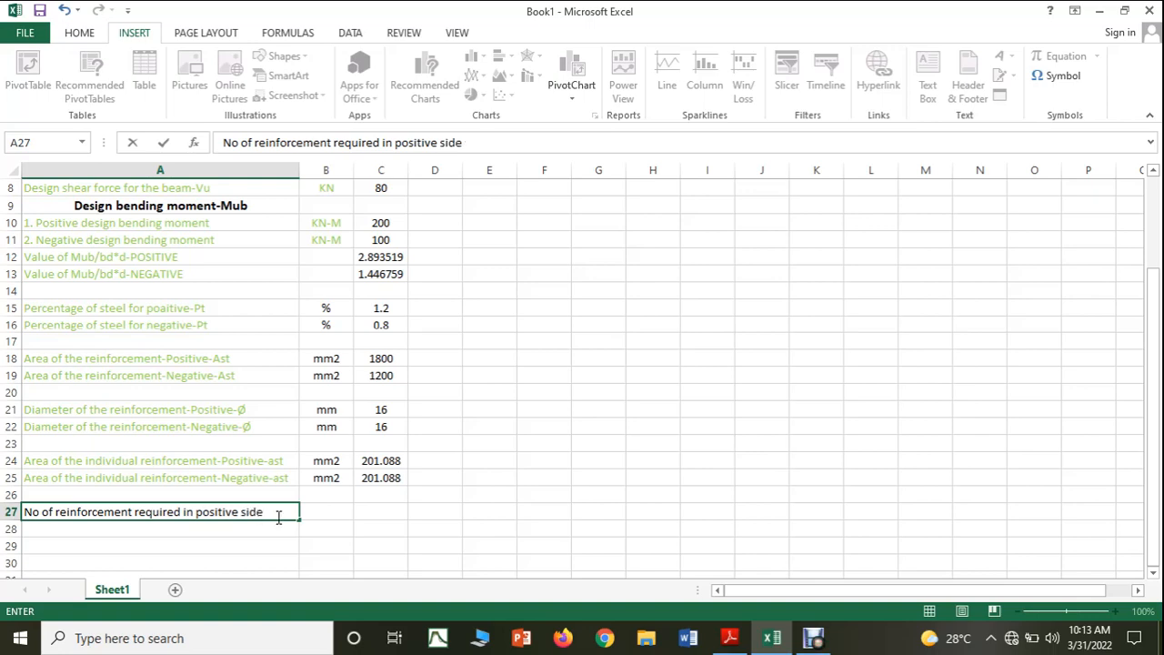
pyautogui.press('Return')
# Copy the A27 label down to A28 and change its wording from positive to "negative" side
pyautogui.click(279, 509)
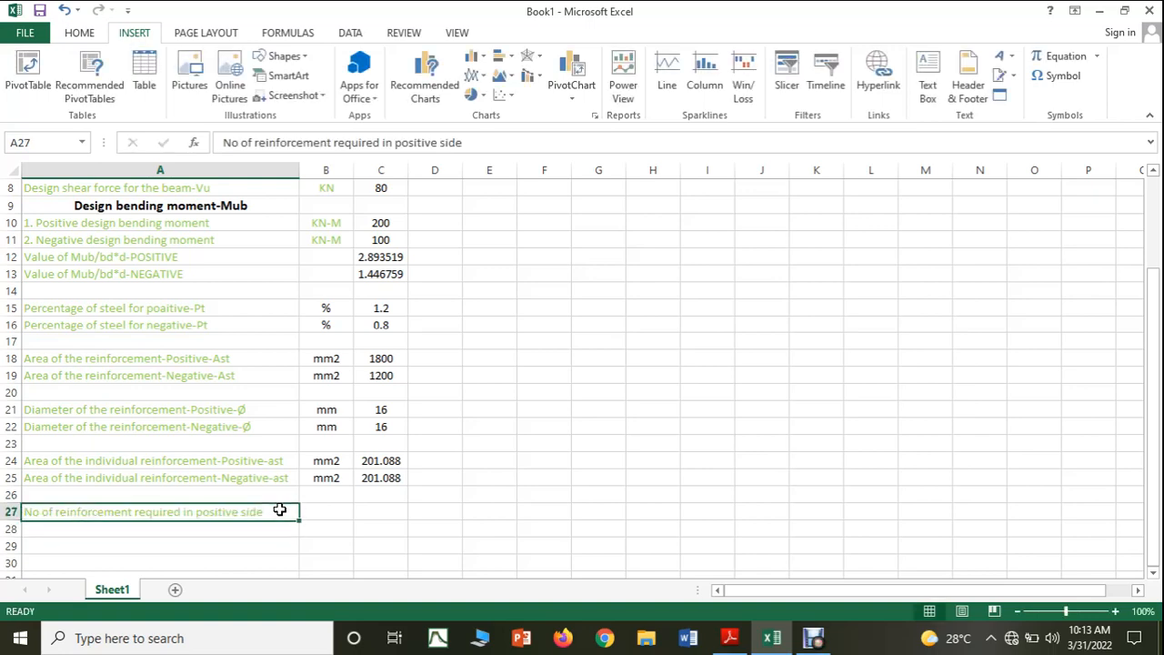
pyautogui.moveTo(298, 519); pyautogui.dragTo(301, 537)
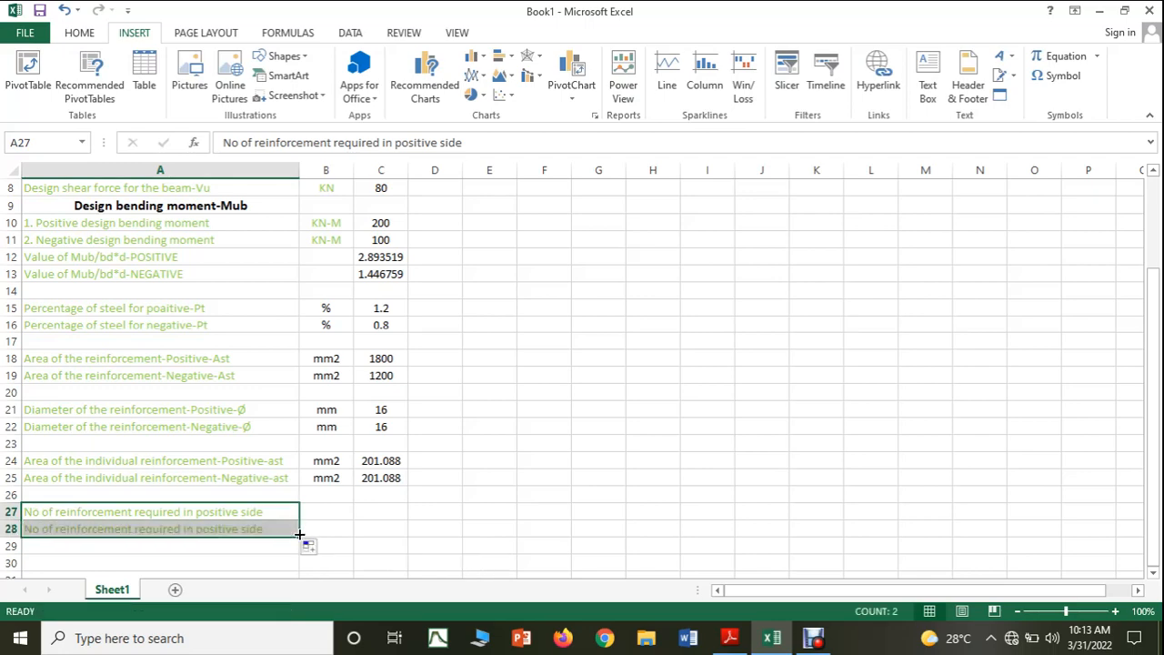
pyautogui.doubleClick(235, 533)
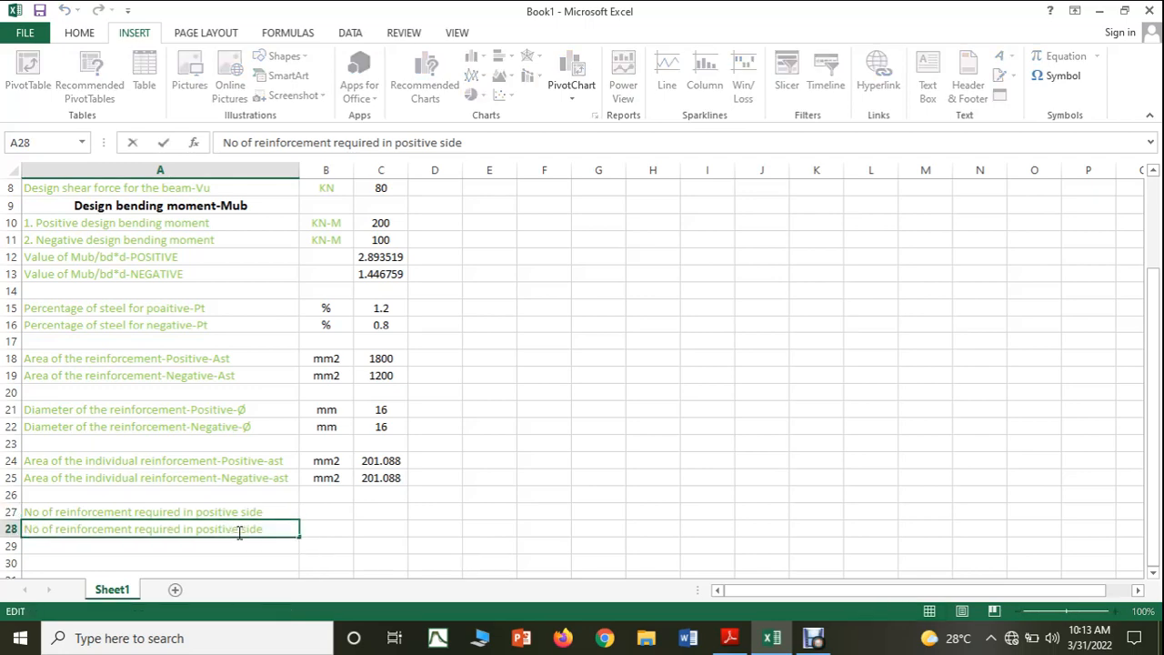
pyautogui.moveTo(239, 529); pyautogui.dragTo(200, 529)
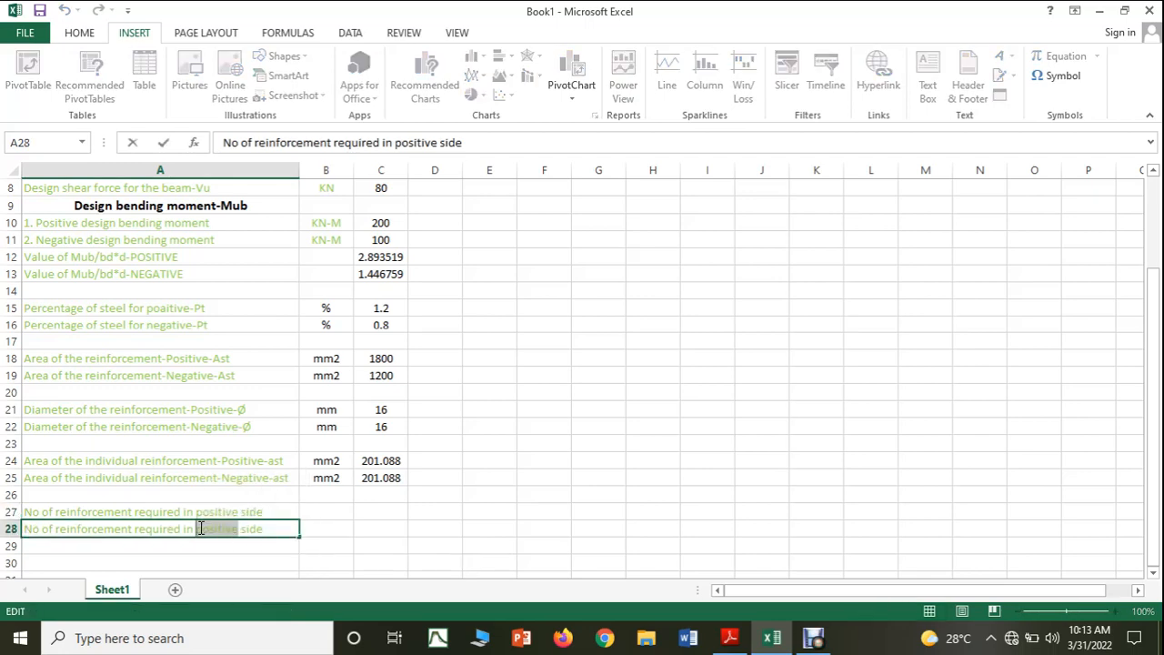
pyautogui.press('BackSpace')
pyautogui.write('negative')
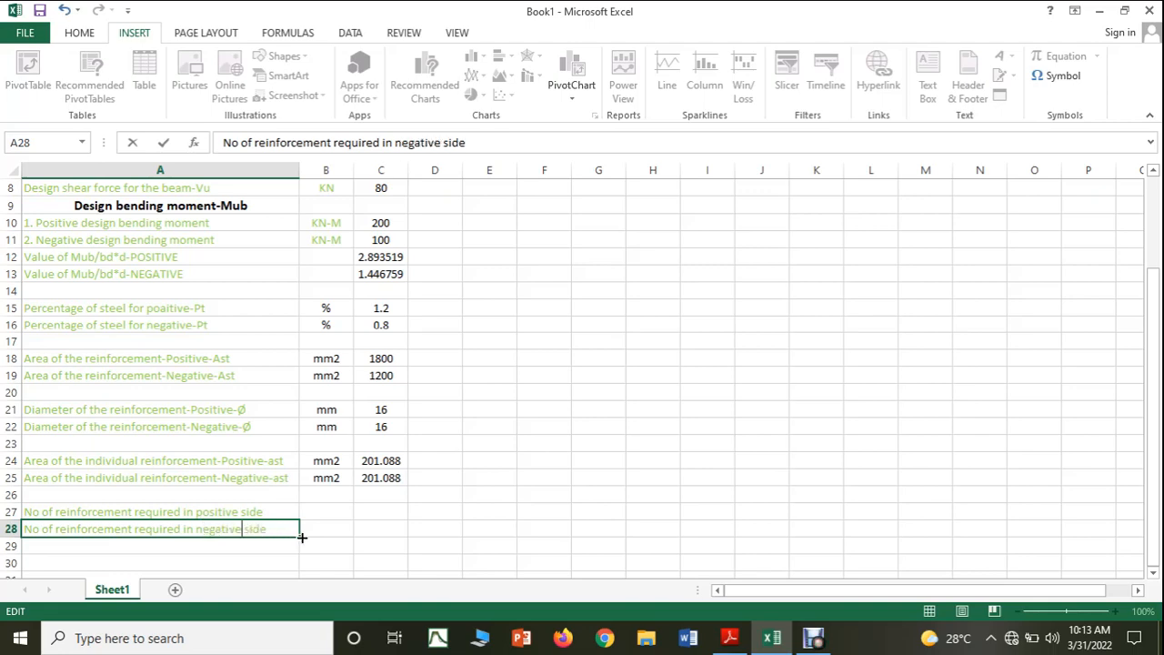
pyautogui.click(319, 512)
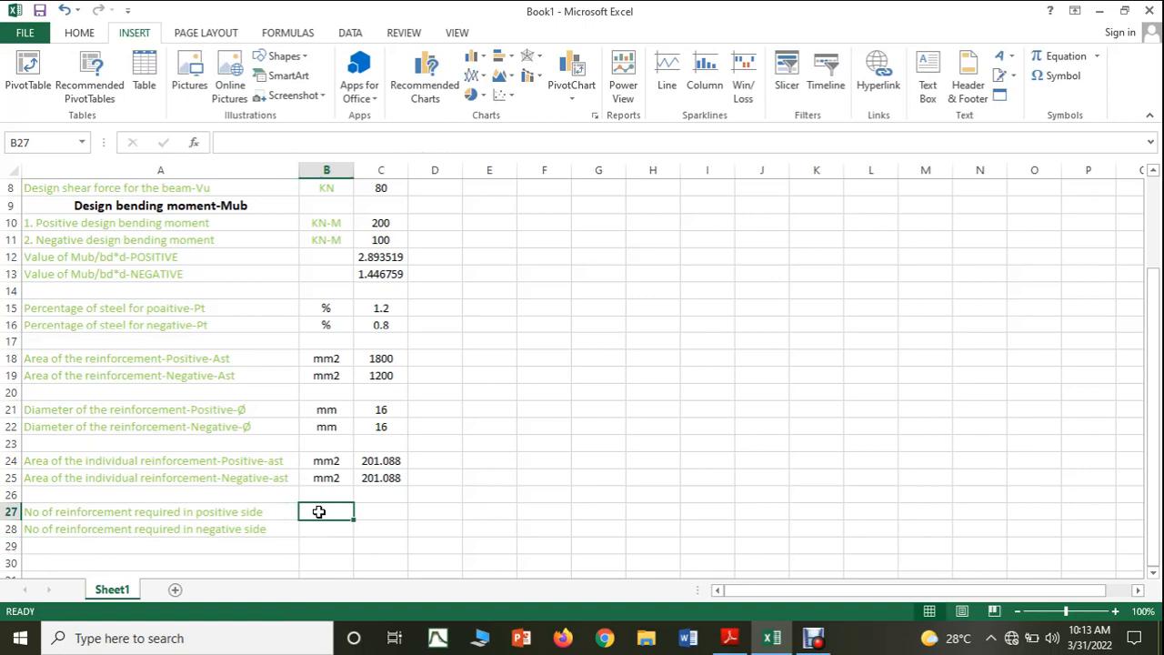
# Calculate the number of bars required in the positive side in C27 with the formula =C18/C24
pyautogui.click(366, 512)
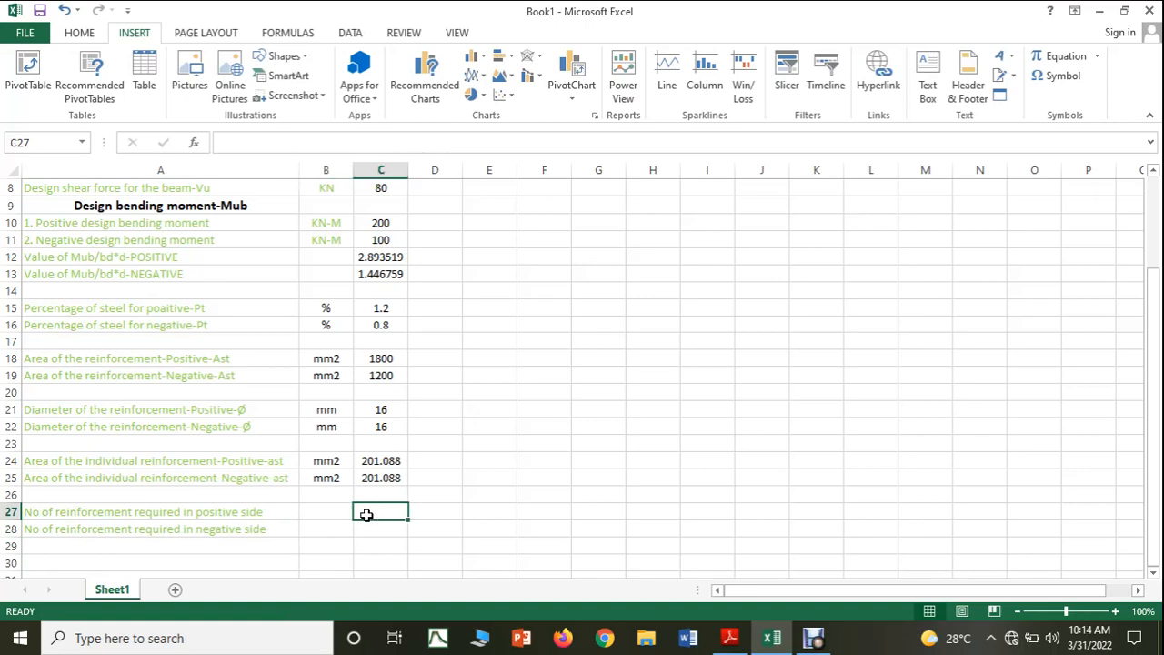
pyautogui.write('=')
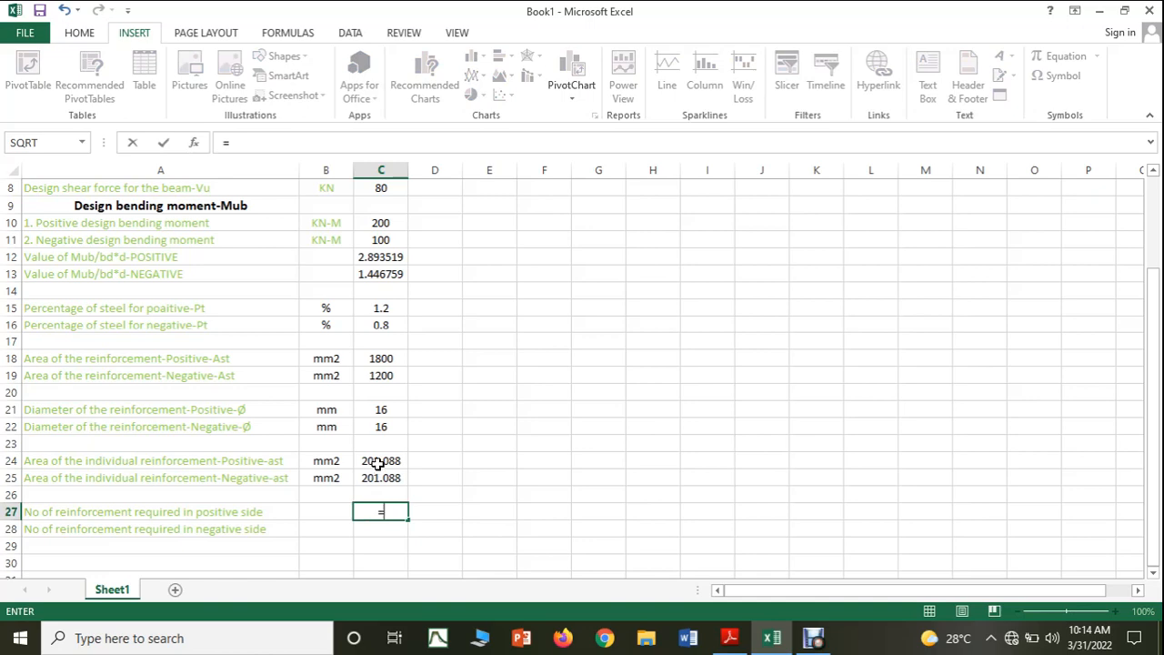
pyautogui.click(389, 357)
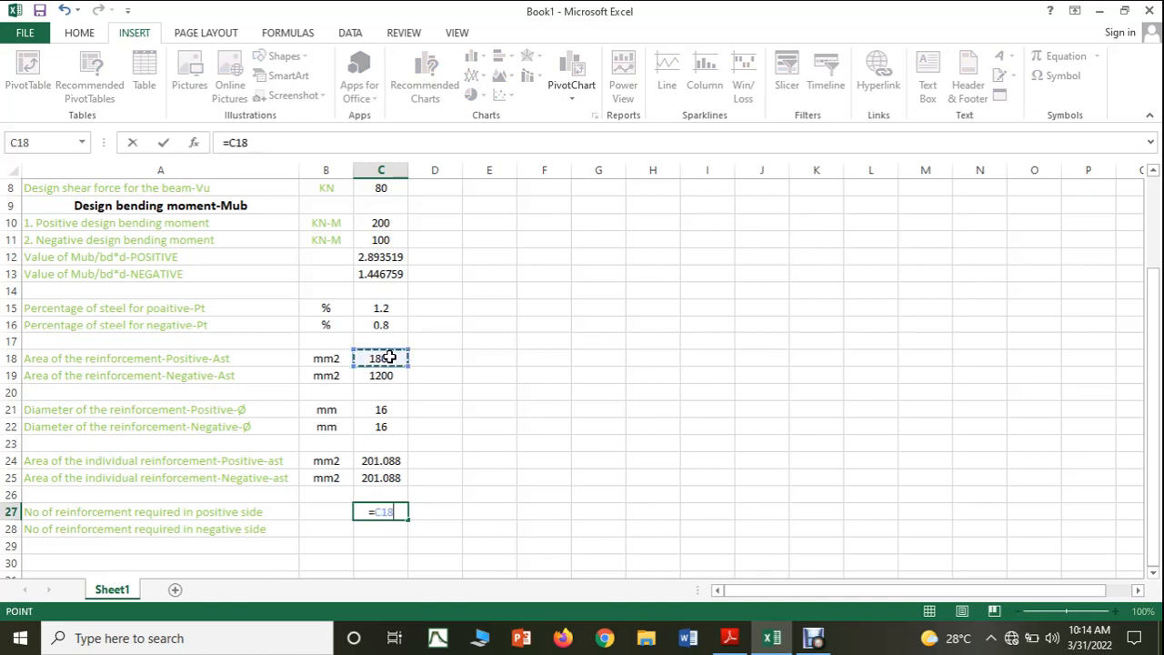
pyautogui.write('/')
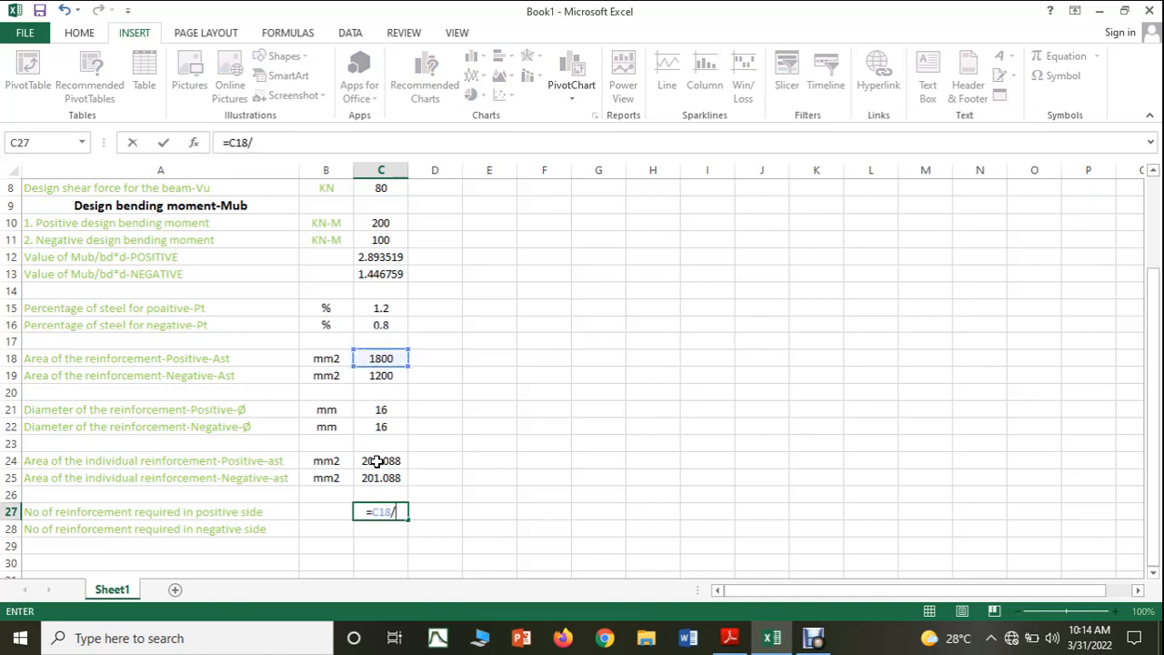
pyautogui.click(378, 461)
pyautogui.press('Return')
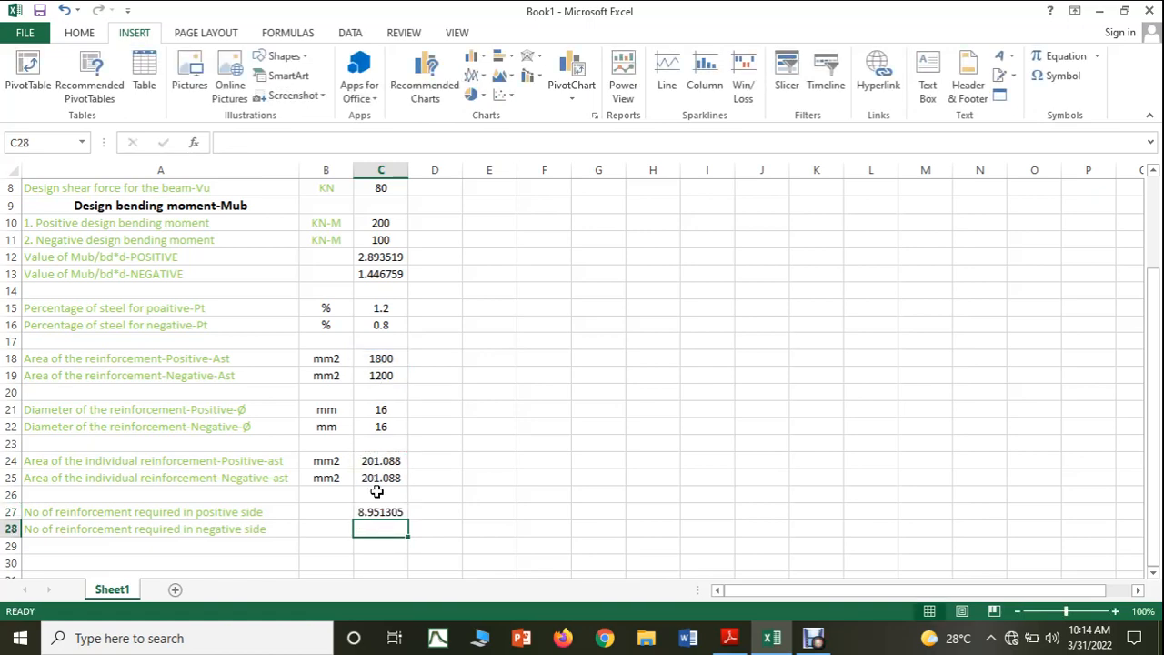
# Calculate the number of bars required in the negative side in C28 with the formula =C19/C25
pyautogui.write('=')
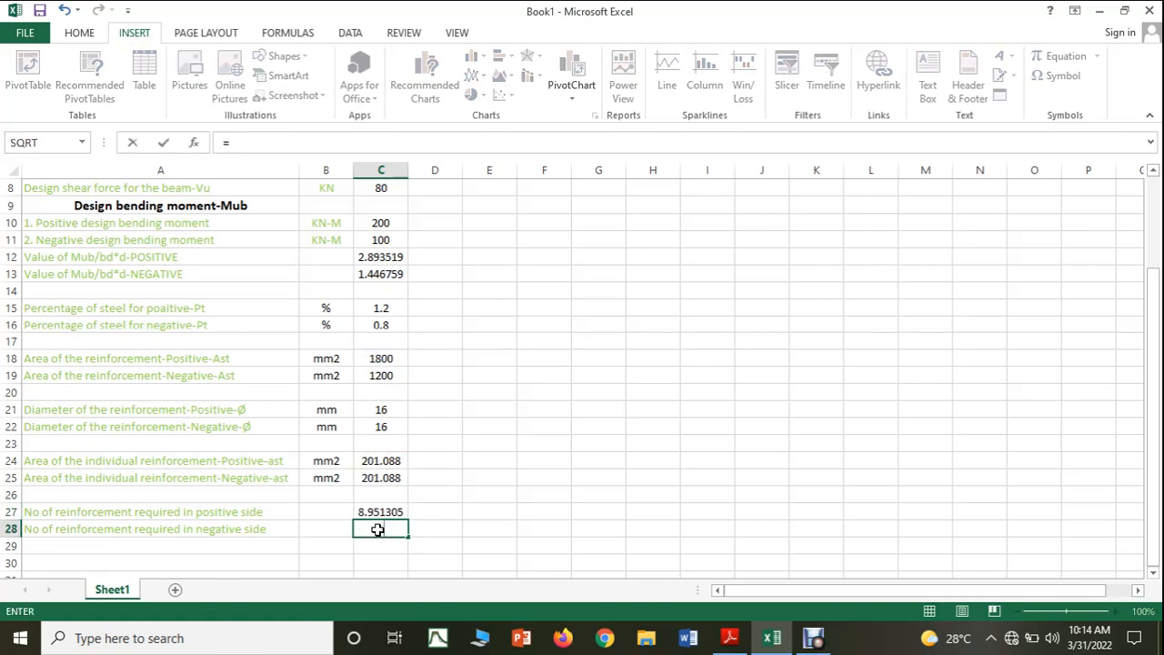
pyautogui.click(390, 357)
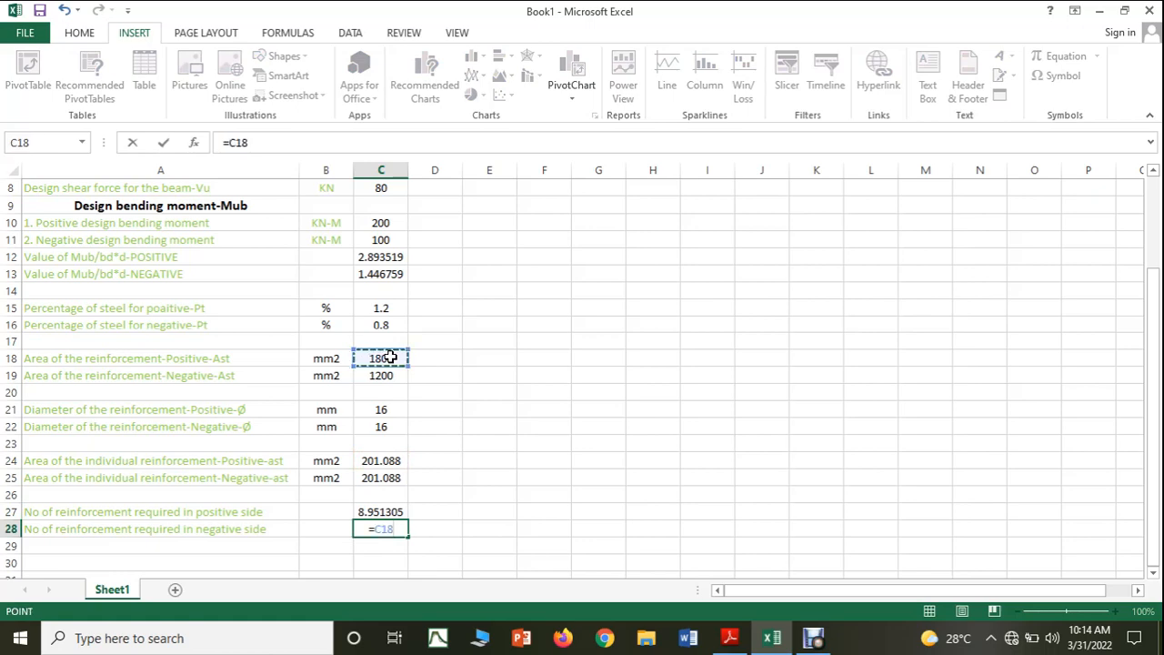
pyautogui.press('BackSpace')
pyautogui.press('BackSpace')
pyautogui.press('BackSpace')
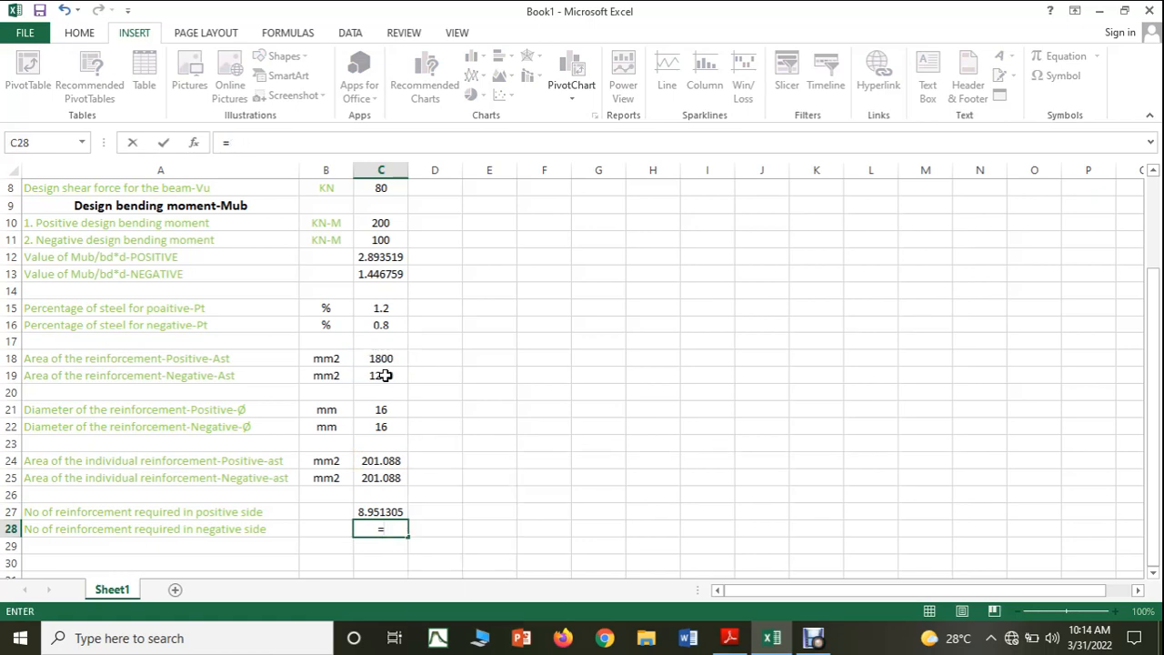
pyautogui.click(386, 375)
pyautogui.write('/')
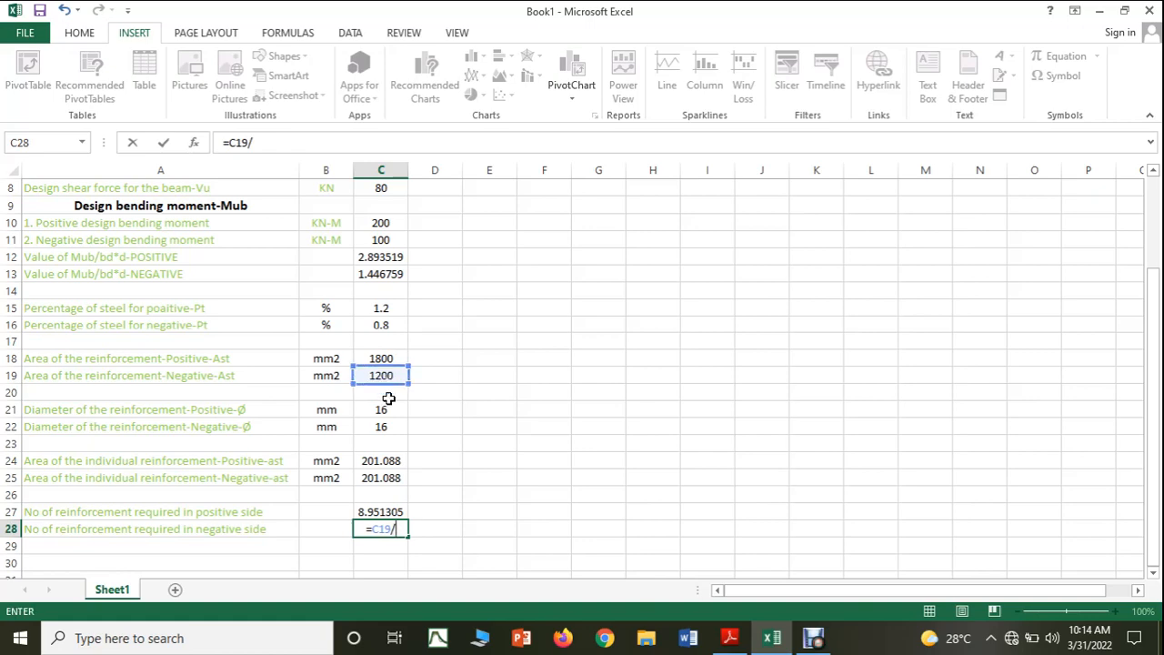
pyautogui.click(388, 478)
pyautogui.press('Return')
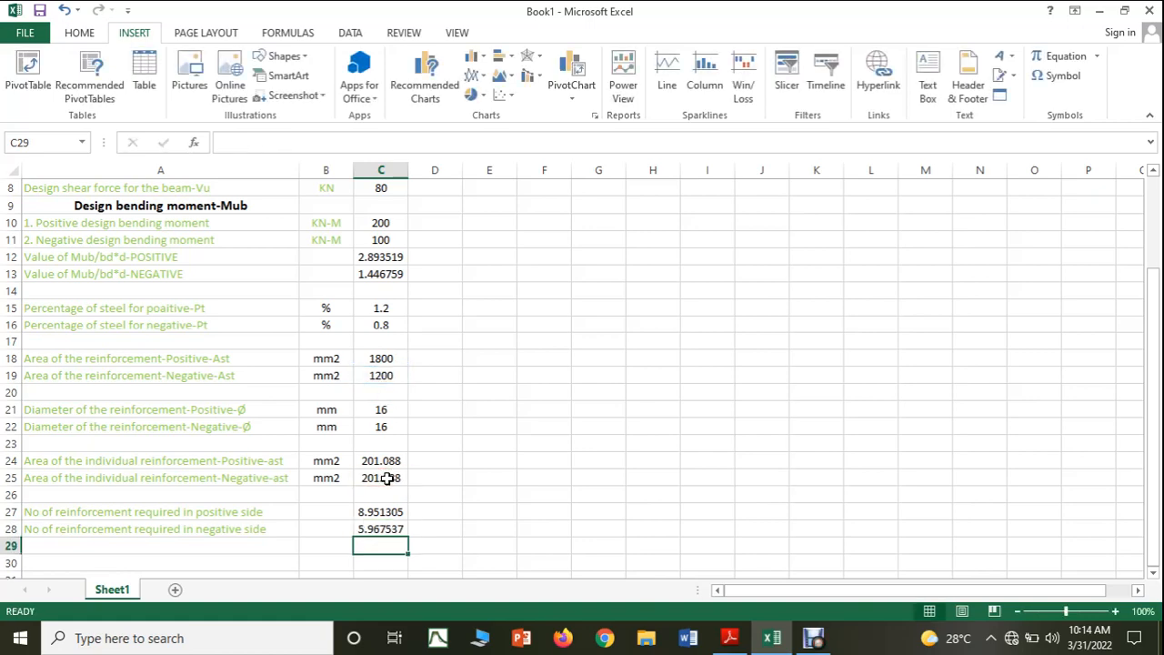
pyautogui.click(554, 512)
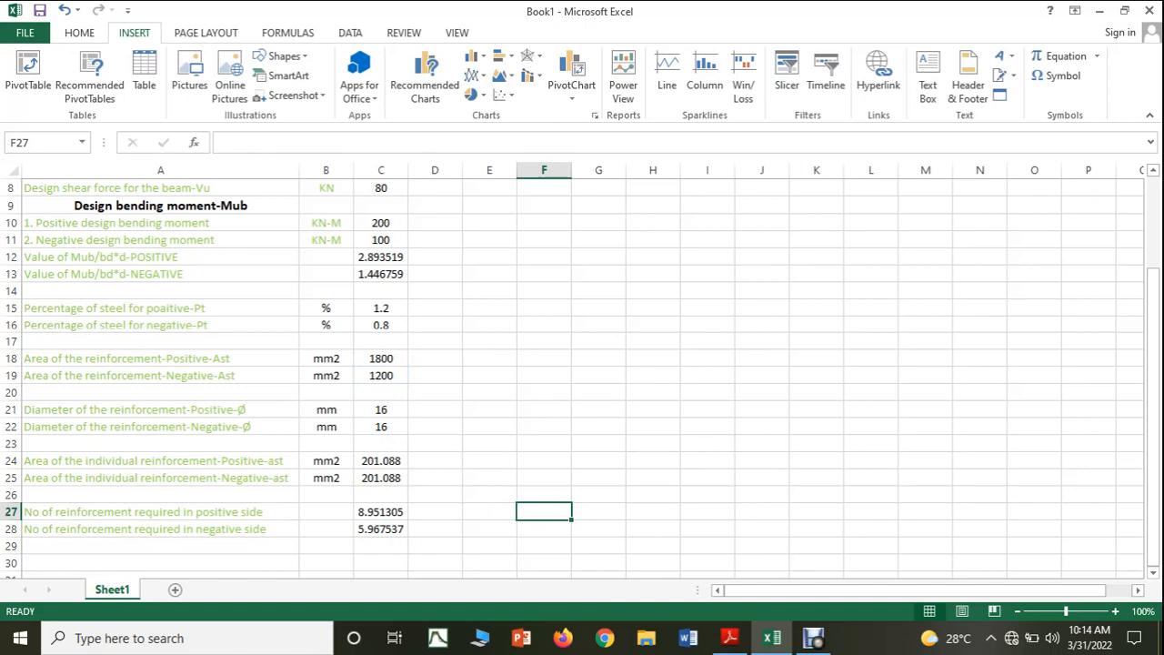
# Copy the two "No of reinforcement required" labels from A27:A28 to A30:A31
pyautogui.moveTo(1159, 301); pyautogui.dragTo(1159, 322)
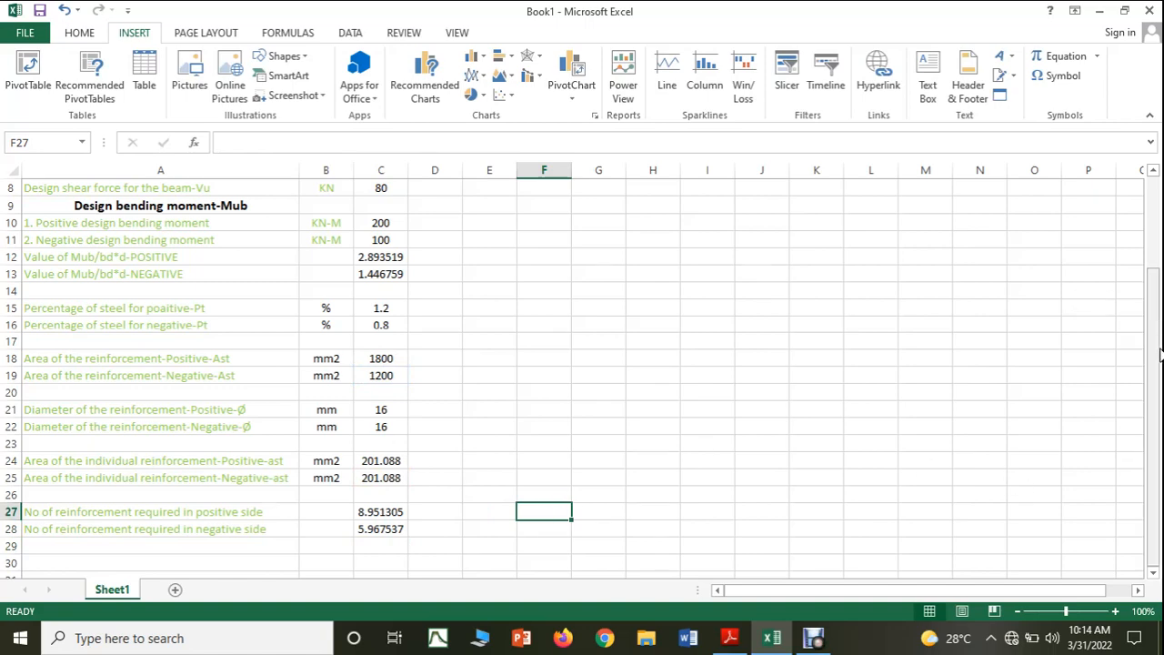
pyautogui.scroll(-1, 1159, 575)
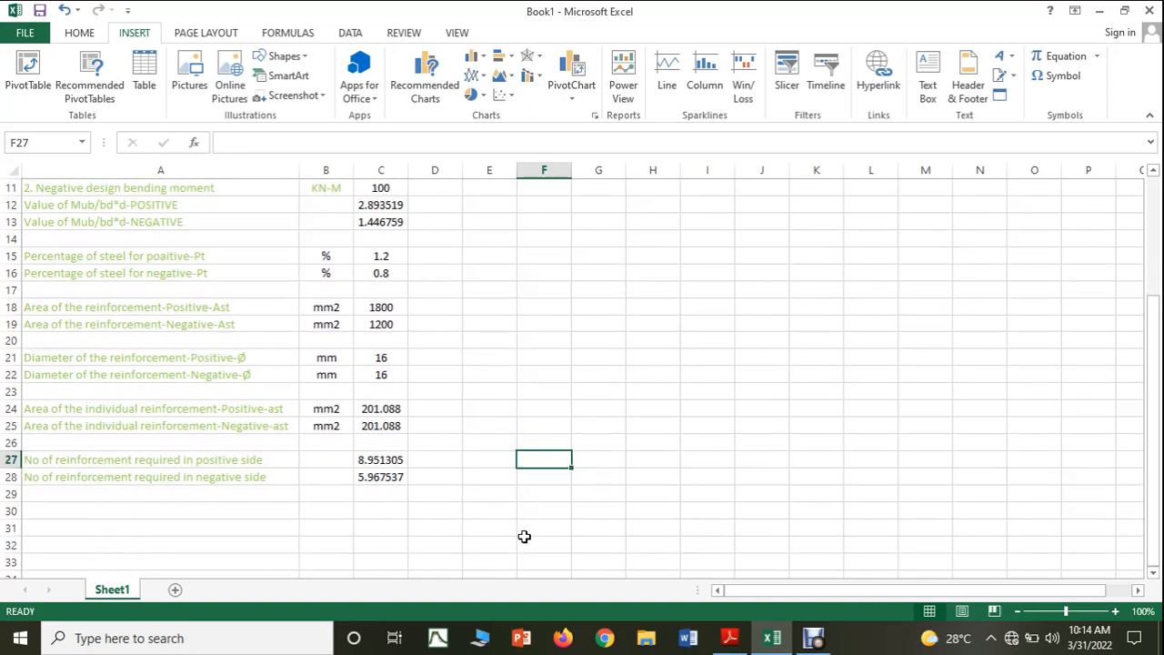
pyautogui.moveTo(221, 459); pyautogui.dragTo(218, 479)
pyautogui.hotkey('ctrl', 'c')
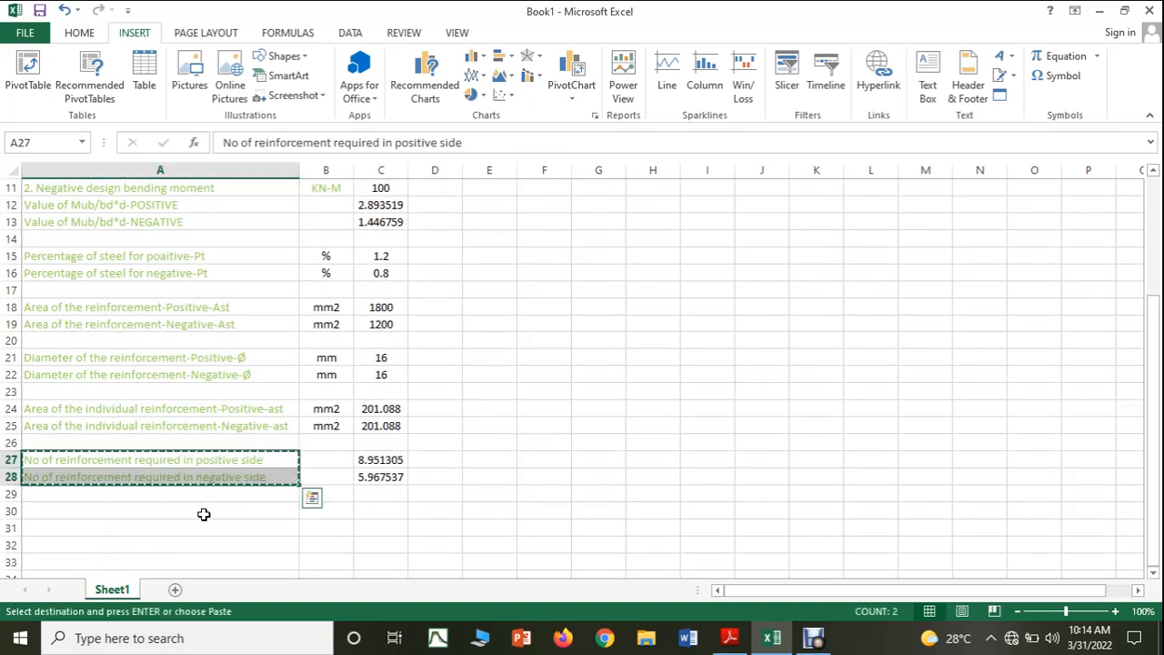
pyautogui.click(202, 515)
pyautogui.hotkey('ctrl', 'v')
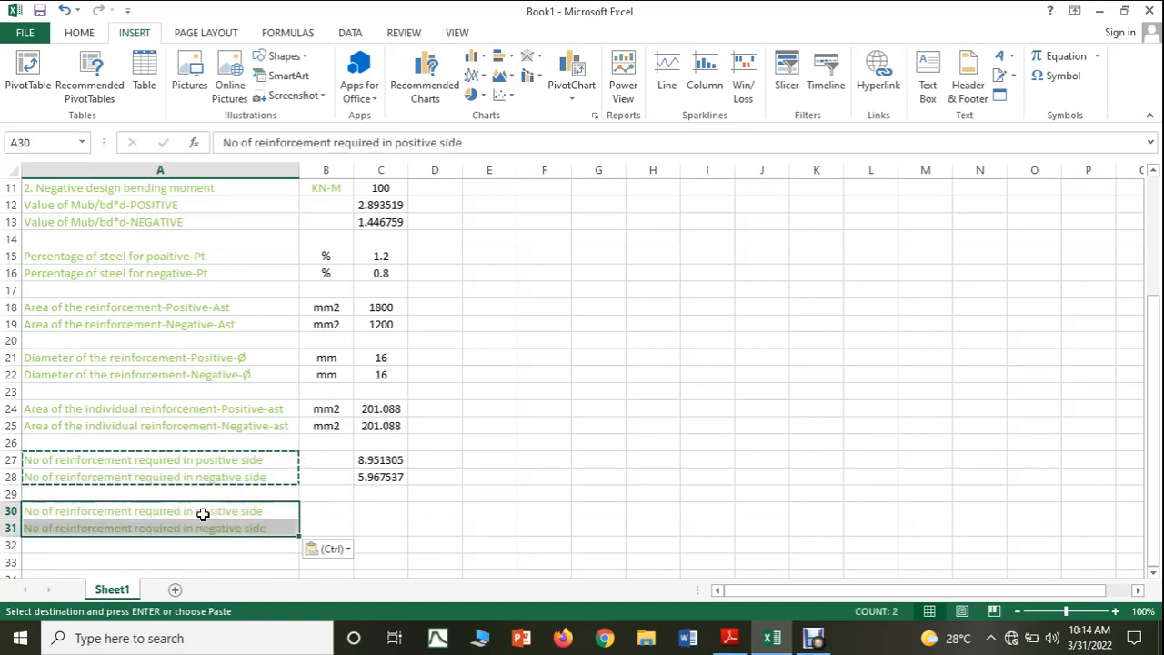
# Change "required" to "provided" in the A30 label and fill the revised label down to A31
pyautogui.doubleClick(176, 514)
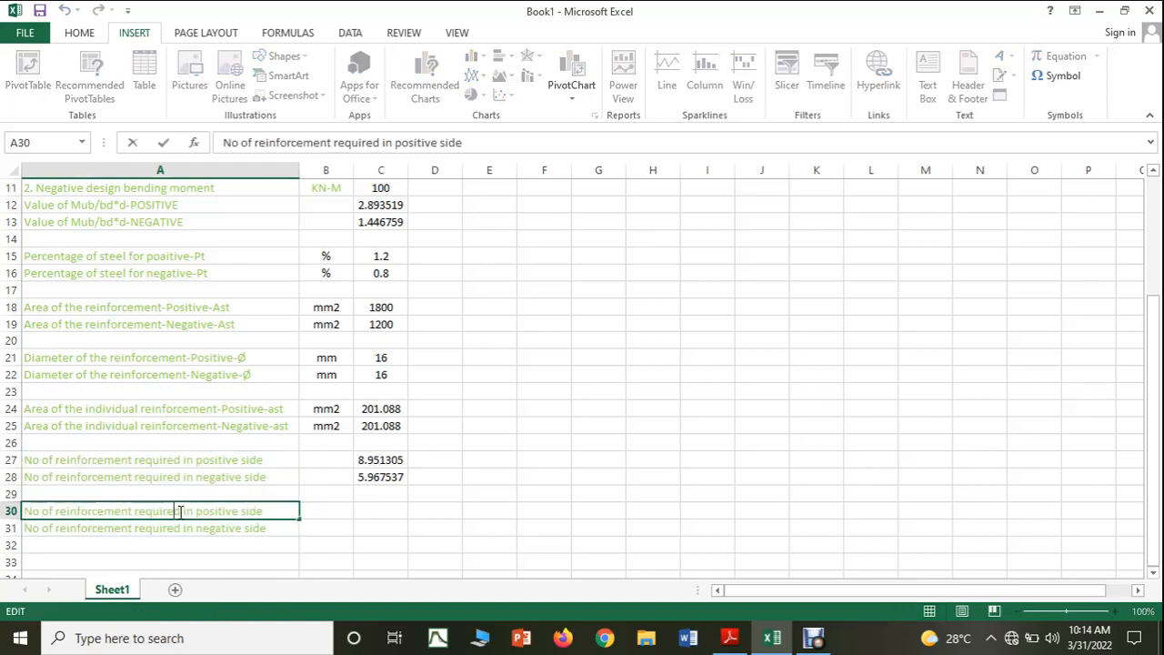
pyautogui.moveTo(181, 512); pyautogui.dragTo(141, 512)
pyautogui.write('pro')
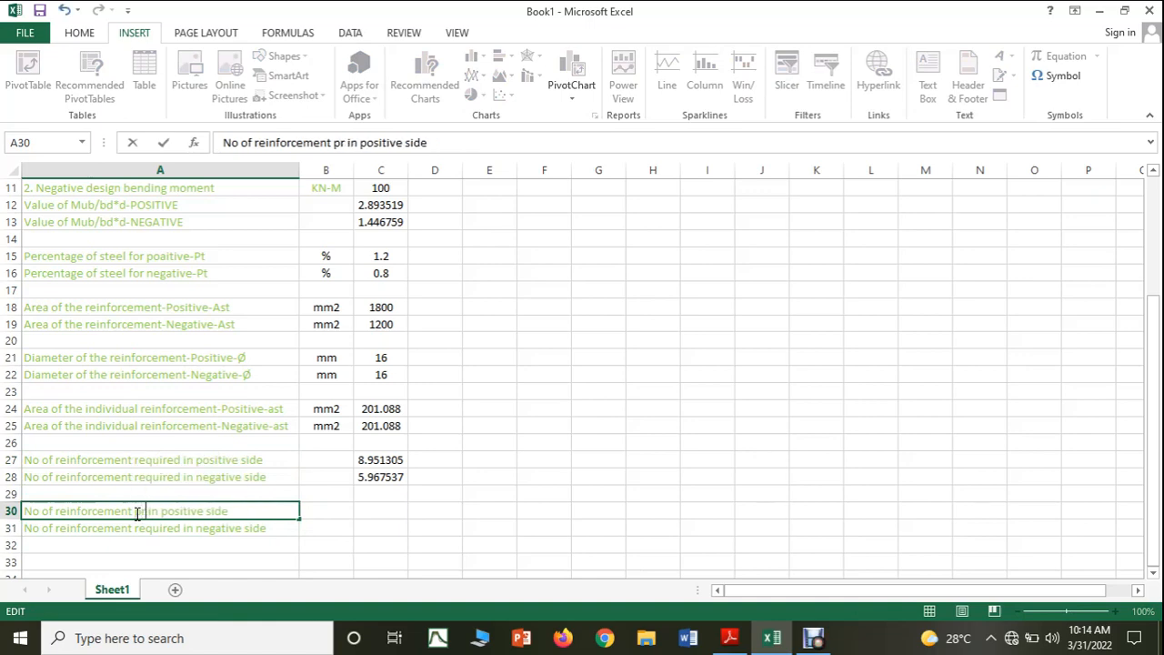
pyautogui.write('vided')
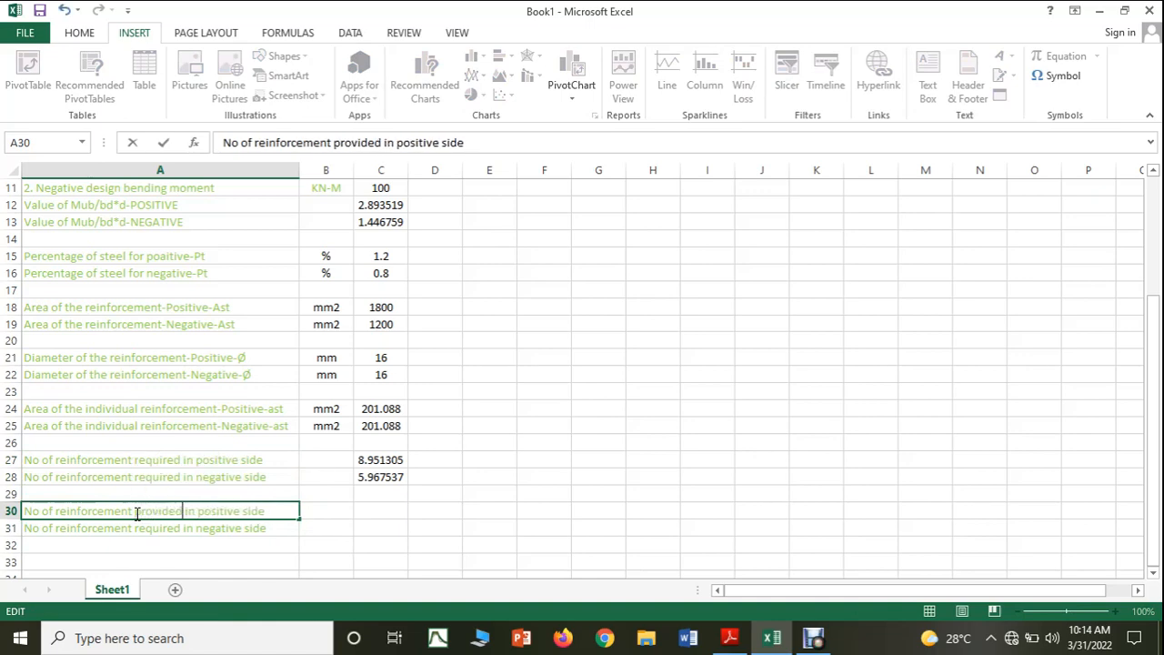
pyautogui.click(198, 564)
pyautogui.click(228, 512)
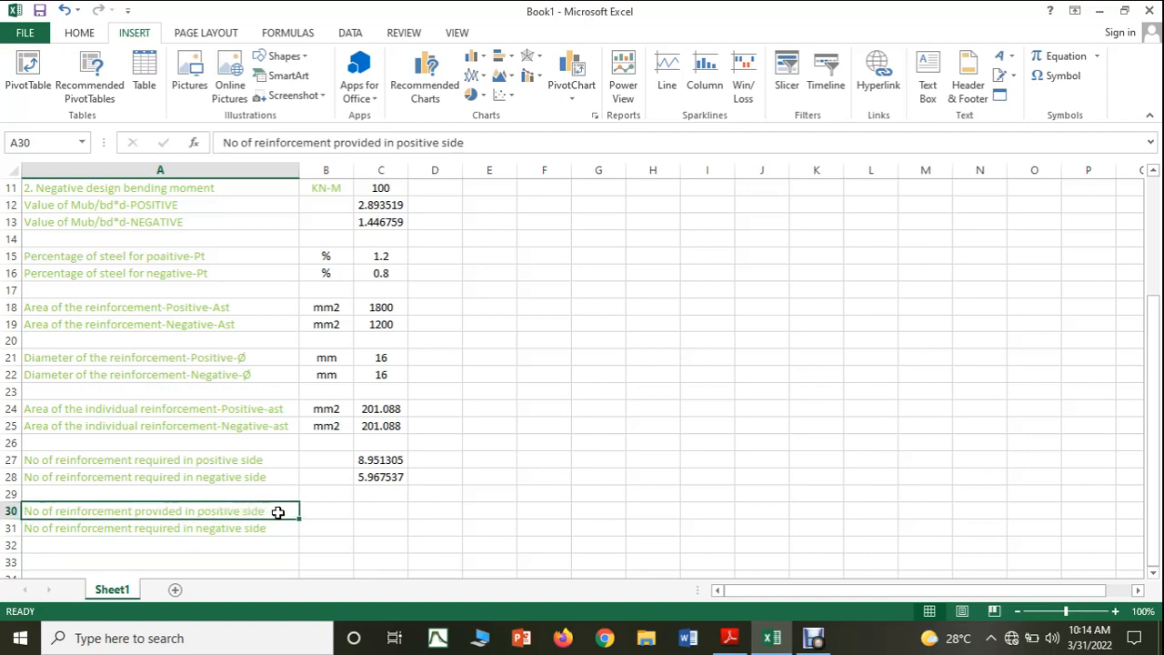
pyautogui.moveTo(299, 519); pyautogui.dragTo(296, 535)
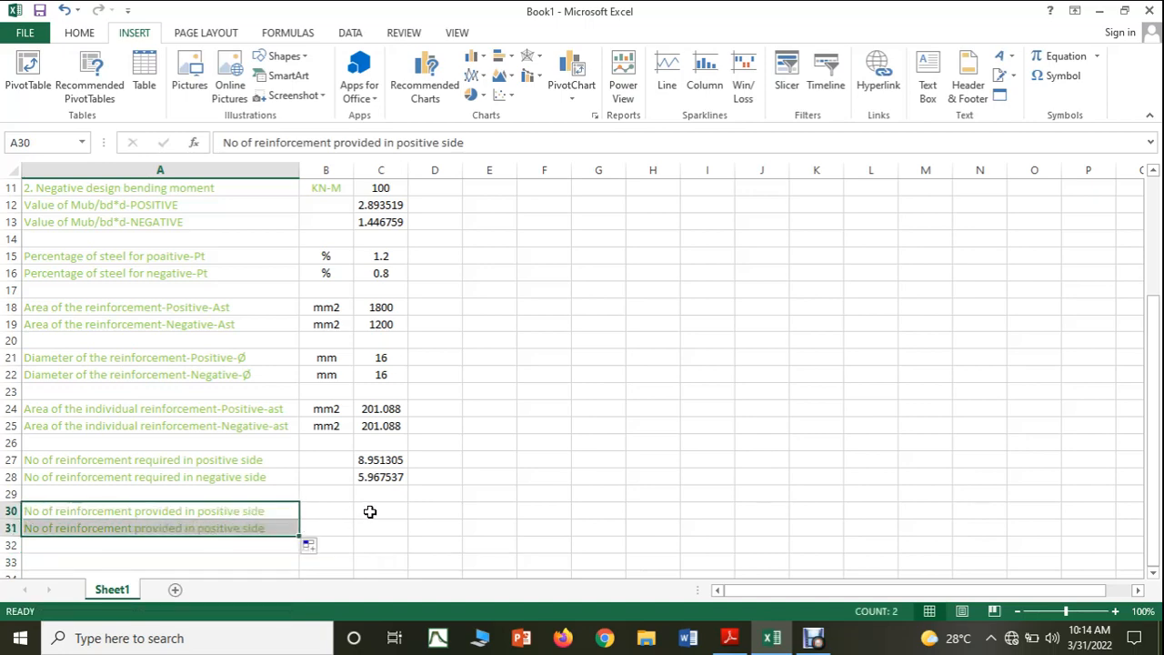
# Enter the provided number of bars as 10 in C30 and 6 in C31
pyautogui.click(373, 511)
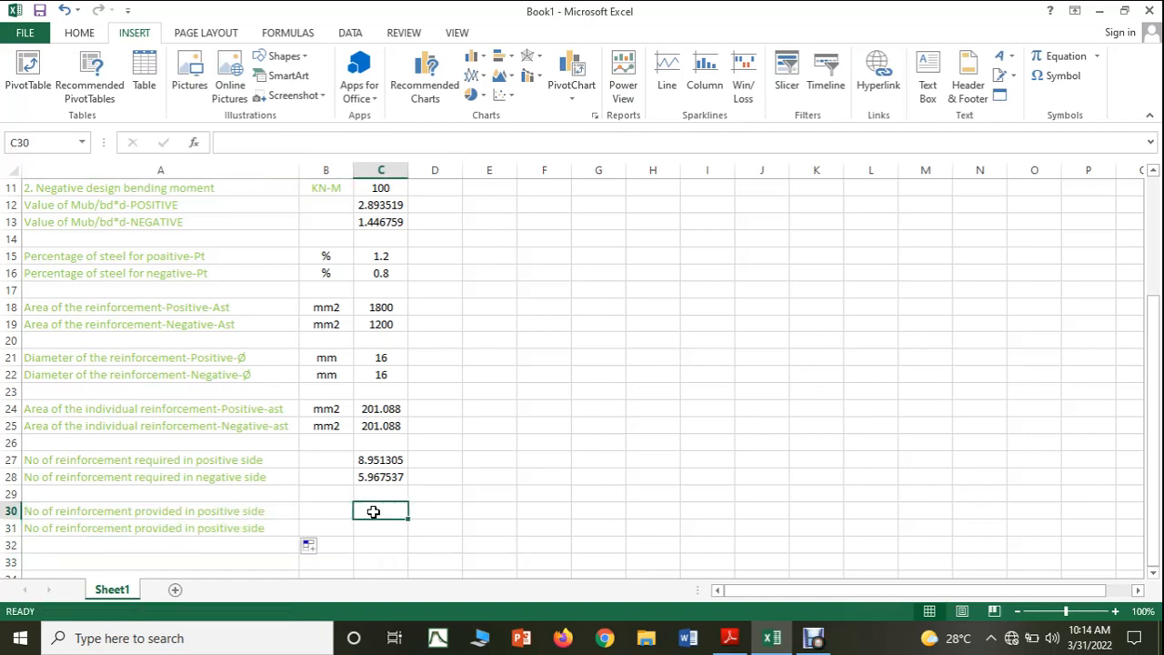
pyautogui.write('10')
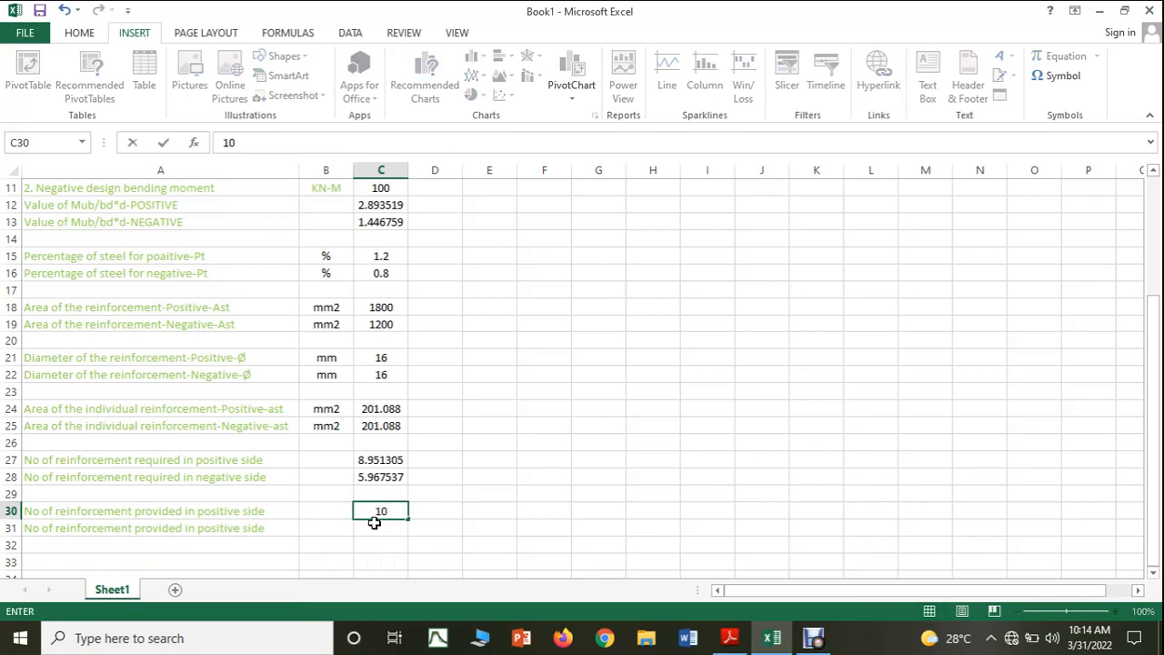
pyautogui.click(374, 528)
pyautogui.write('6')
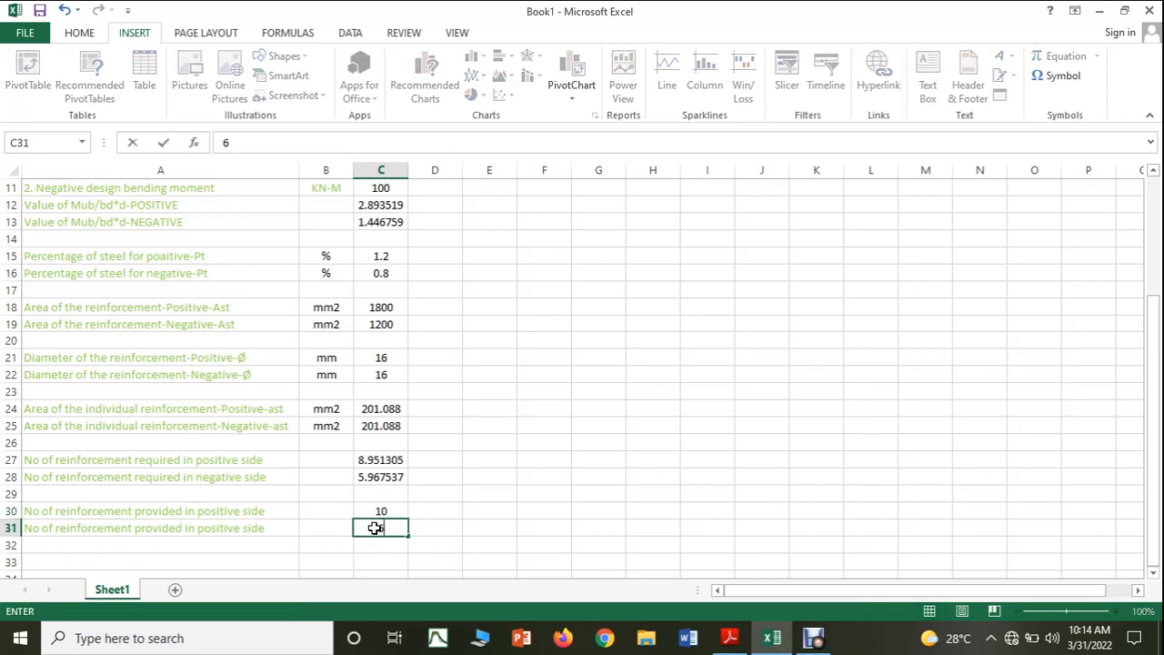
pyautogui.click(710, 405)
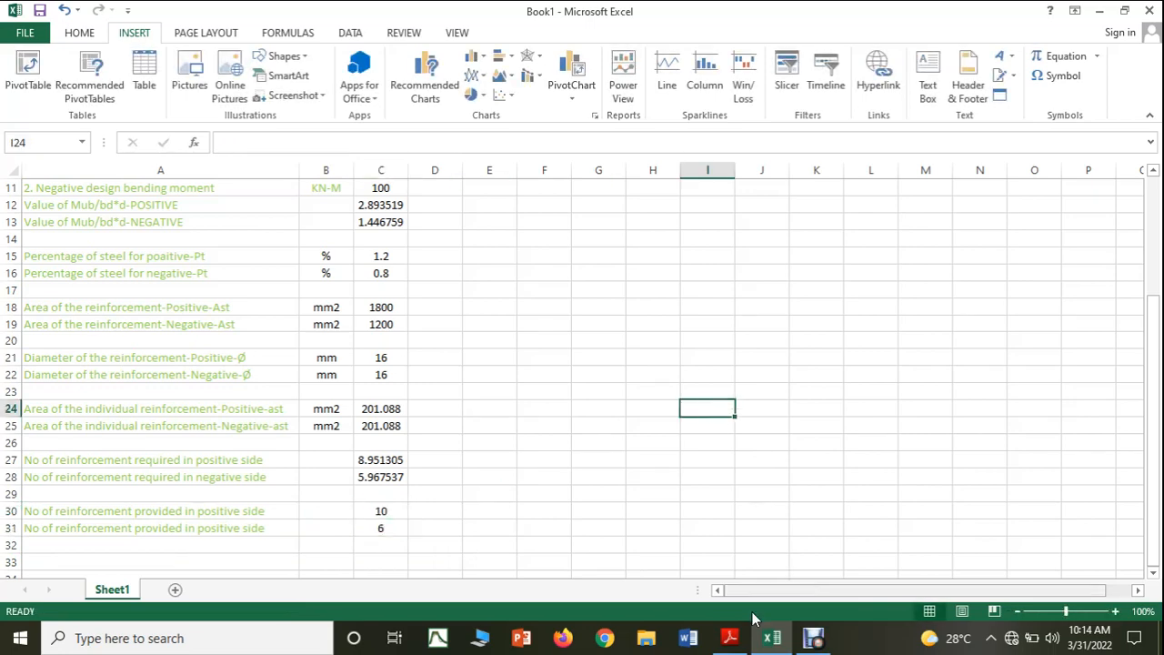
# Switch to the PDF notes in Adobe Reader and review the check for shear, from nominal shear stress through stirrup spacing
pyautogui.click(735, 635)
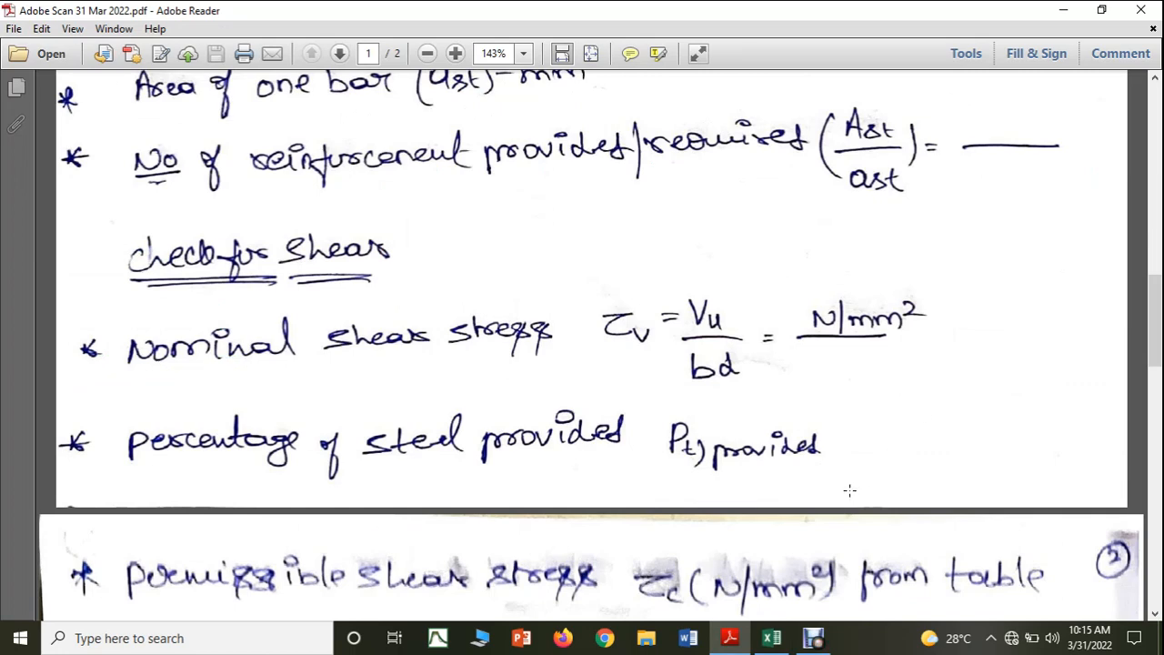
pyautogui.moveTo(1159, 307)
pyautogui.mouseDown()
pyautogui.moveTo(1160, 391)
pyautogui.moveTo(1160, 326)
pyautogui.mouseUp()
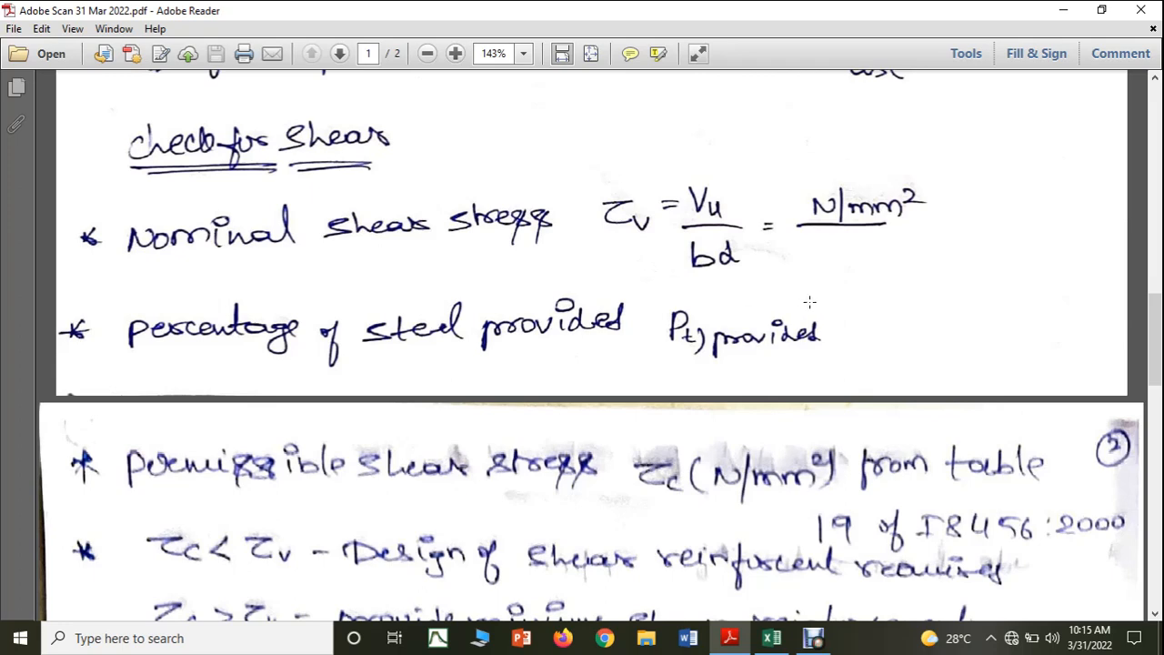
pyautogui.moveTo(1156, 330); pyautogui.dragTo(1156, 341)
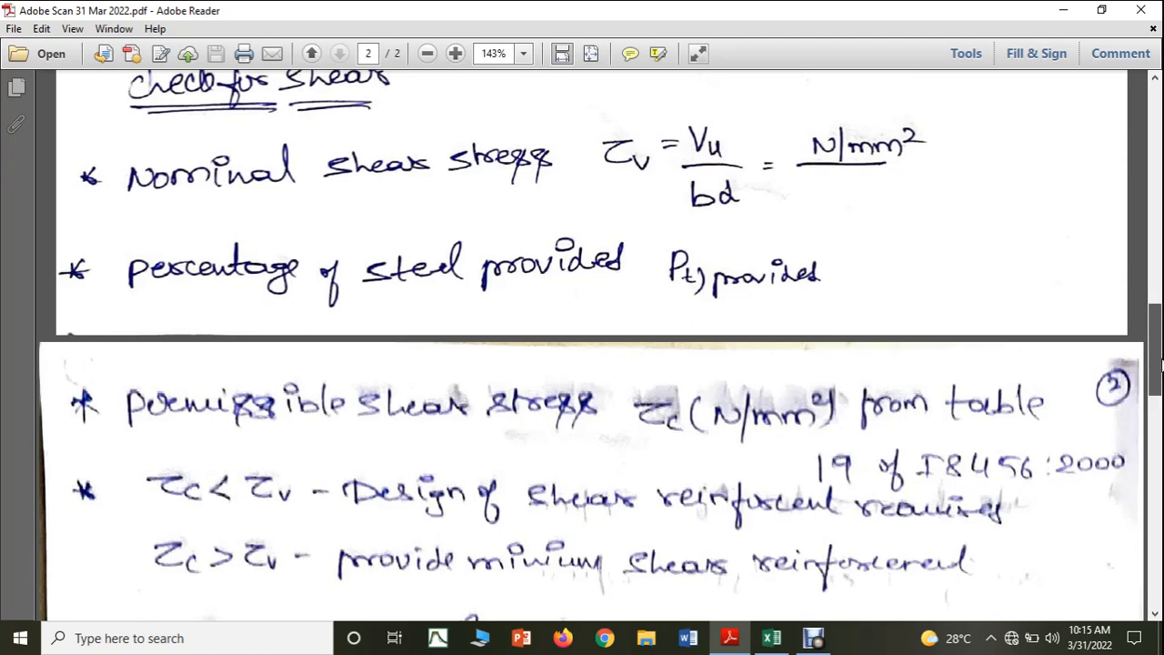
pyautogui.moveTo(1160, 358); pyautogui.dragTo(1160, 370)
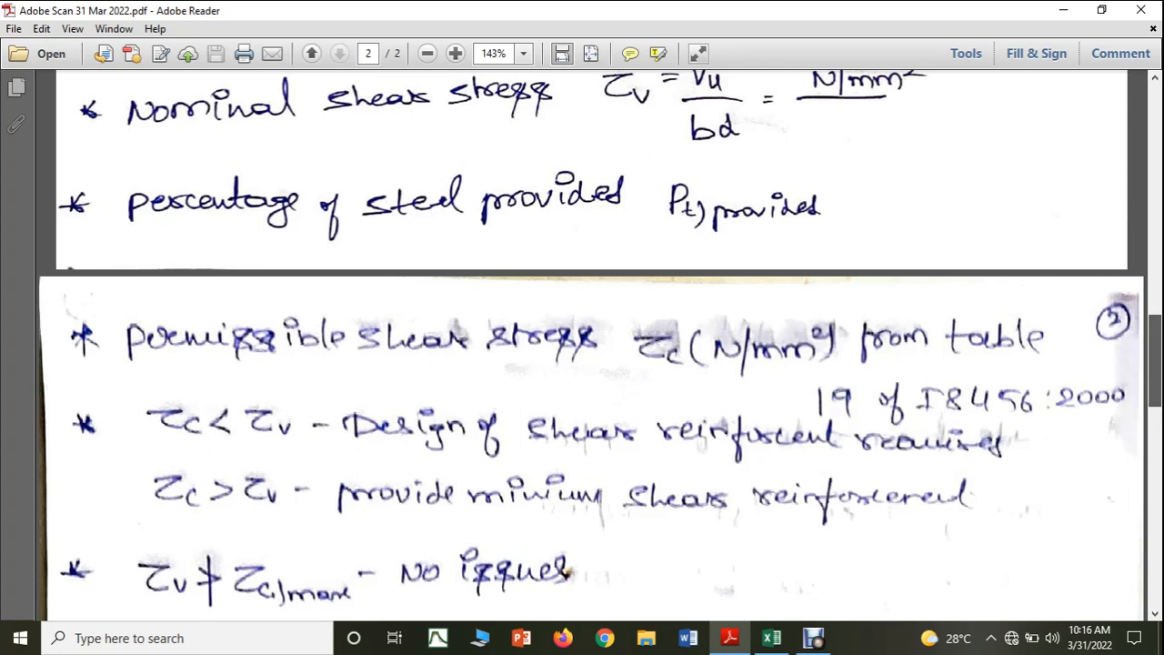
pyautogui.scroll(-3, 1153, 382)
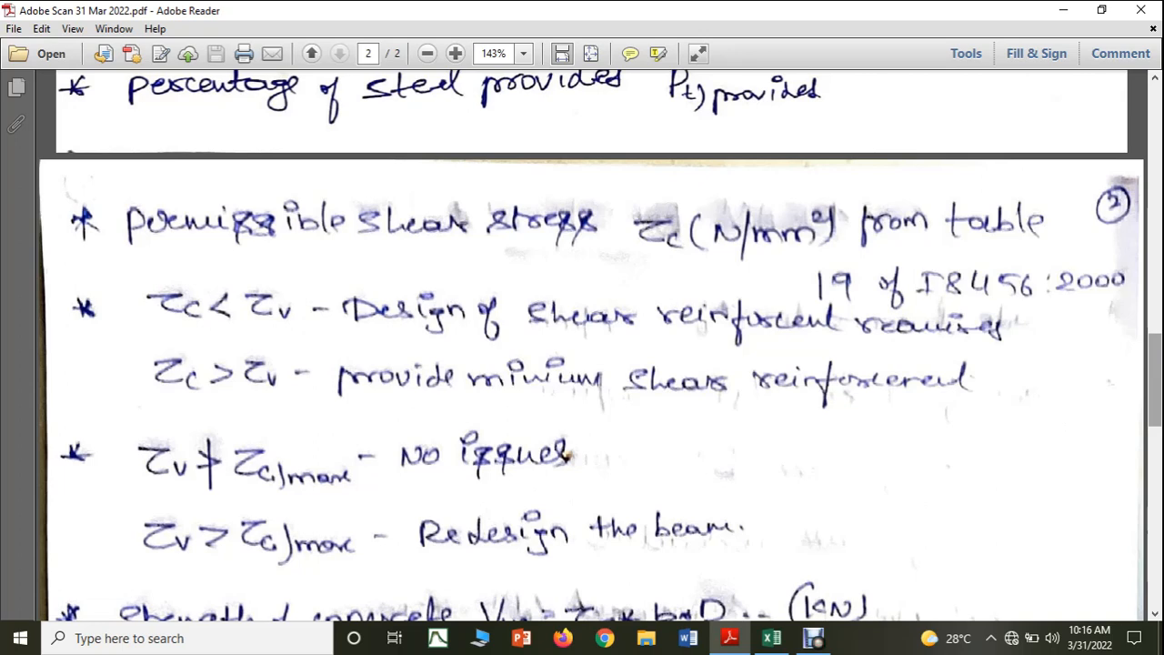
pyautogui.scroll(-3, 582, 346)
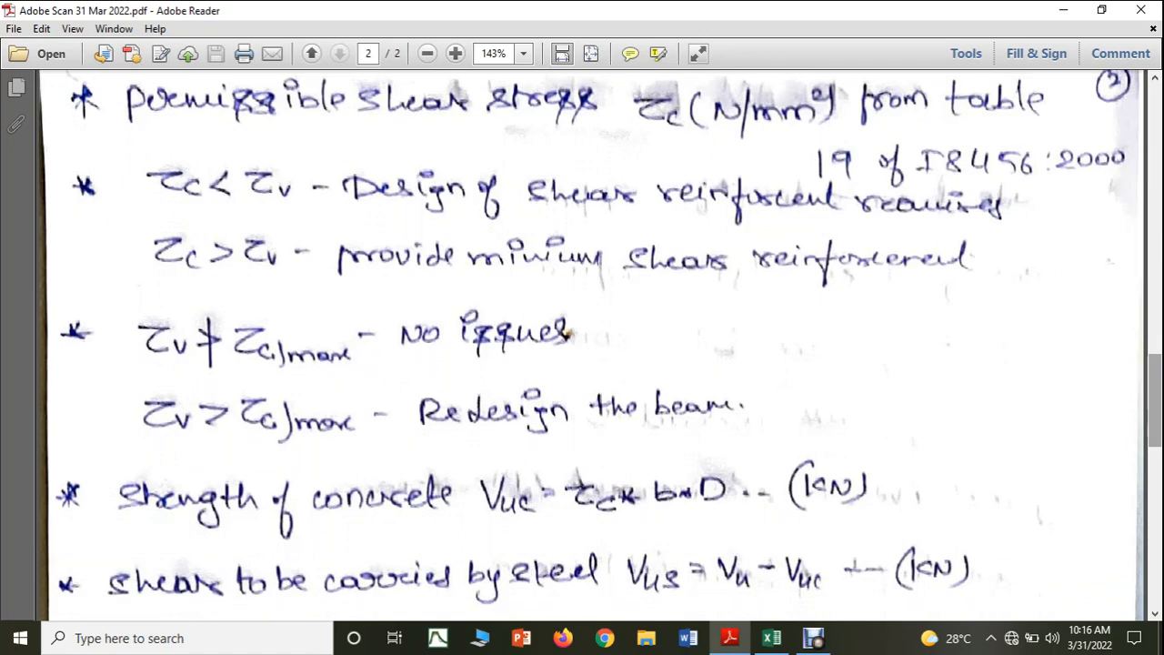
pyautogui.scroll(-3, 1158, 391)
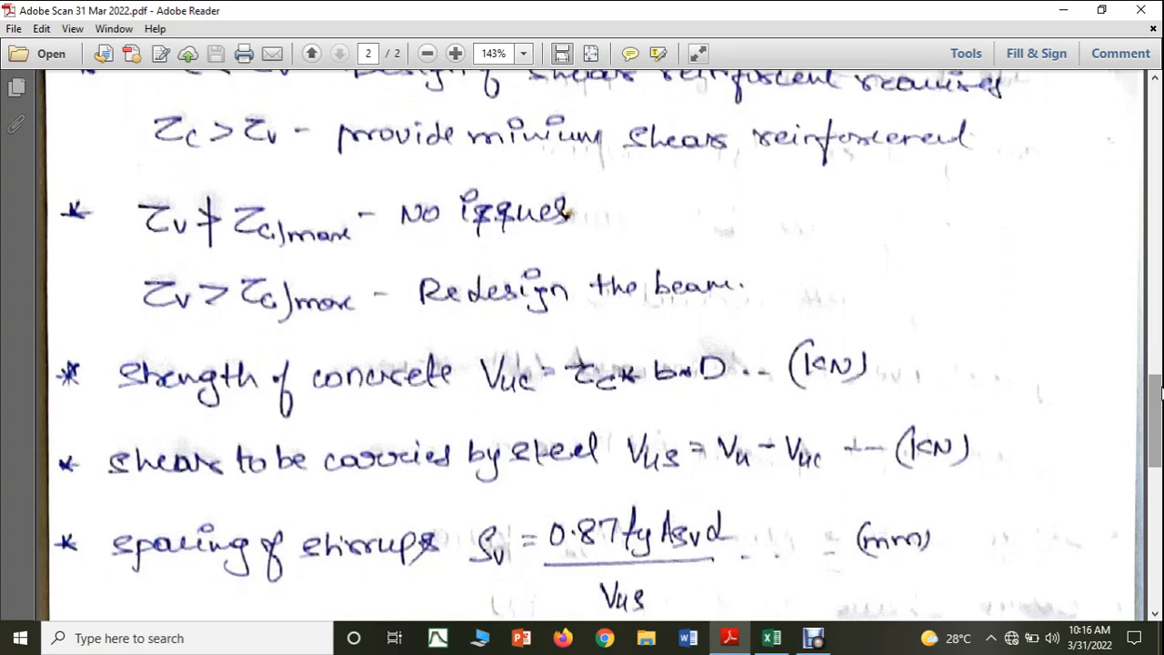
pyautogui.moveTo(1159, 389); pyautogui.dragTo(1159, 397)
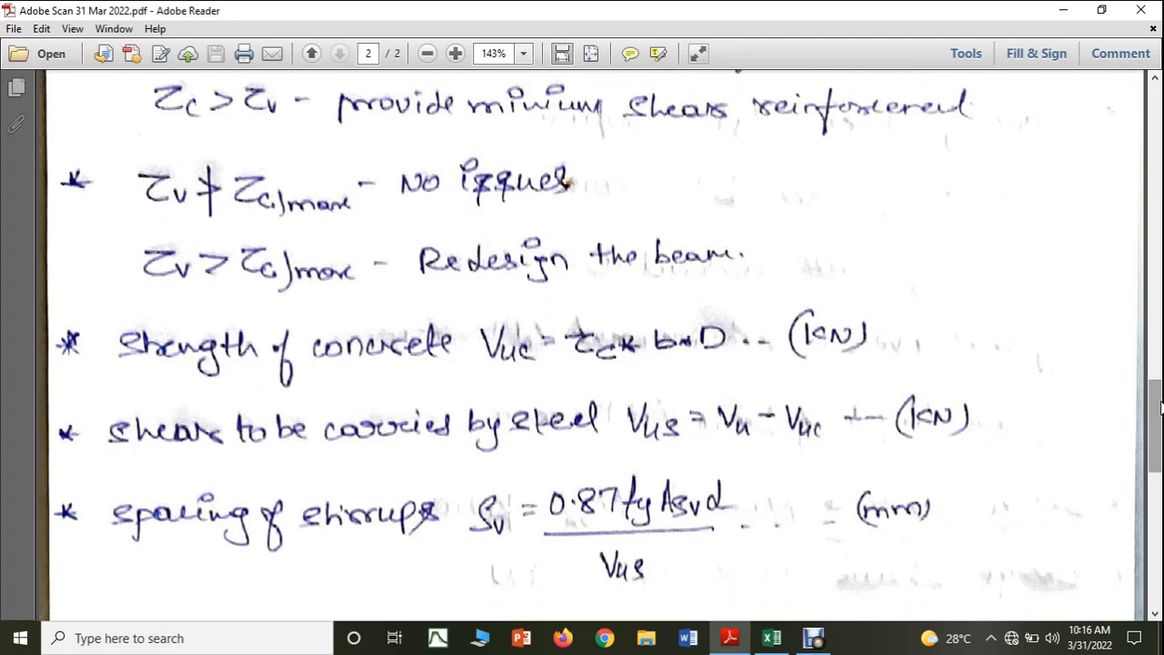
pyautogui.click(813, 638)
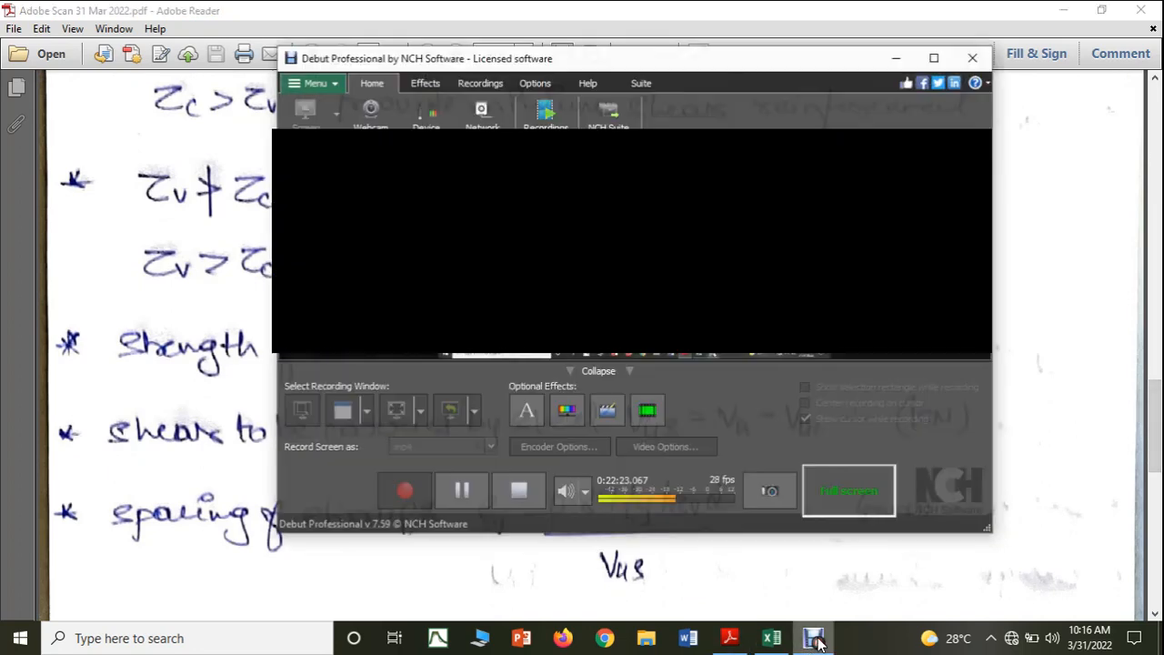